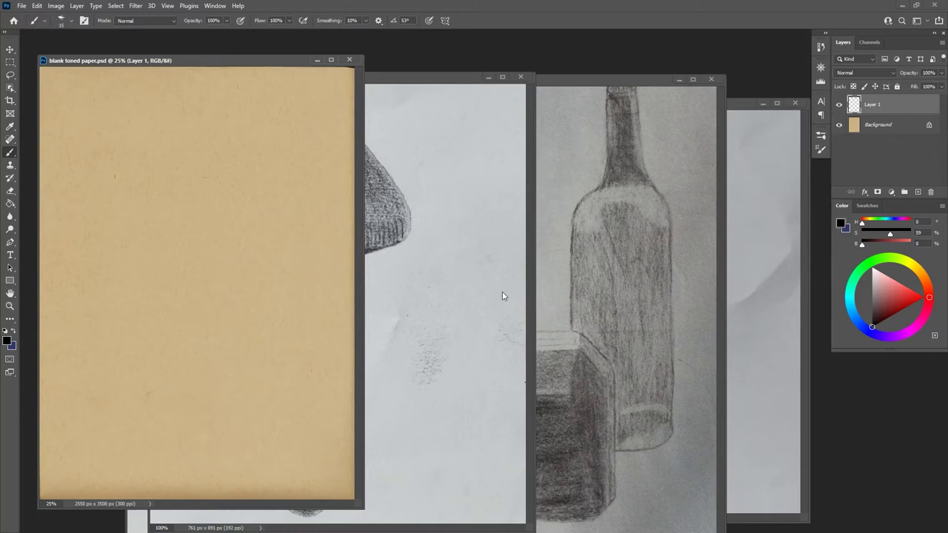
Step: Pick a dark brown derived from the paper colour (H 34, S 100, B 15), then handwrite and underline the heading RENDER
{"action": "left_click", "coordinate": [254, 388], "text": "alt"}
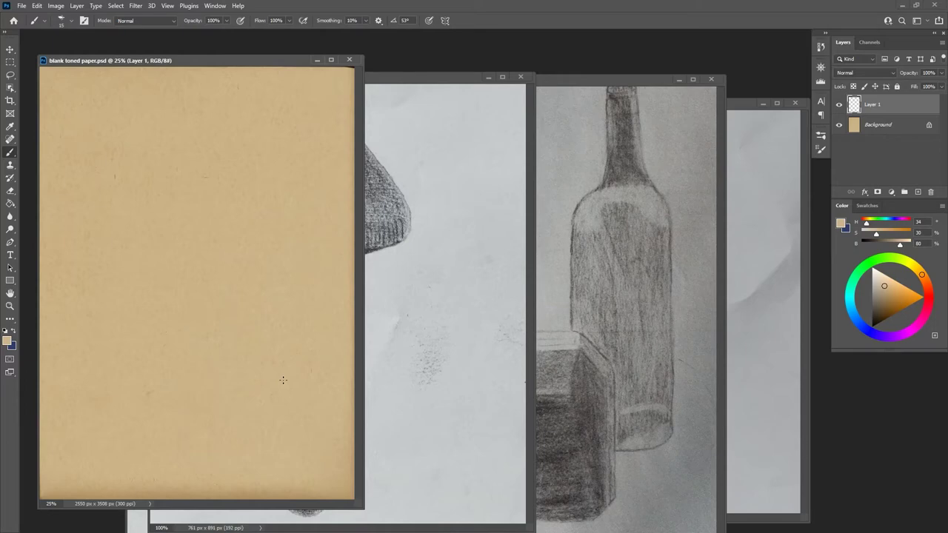
{"action": "left_click_drag", "start_coordinate": [892, 312], "coordinate": [879, 322]}
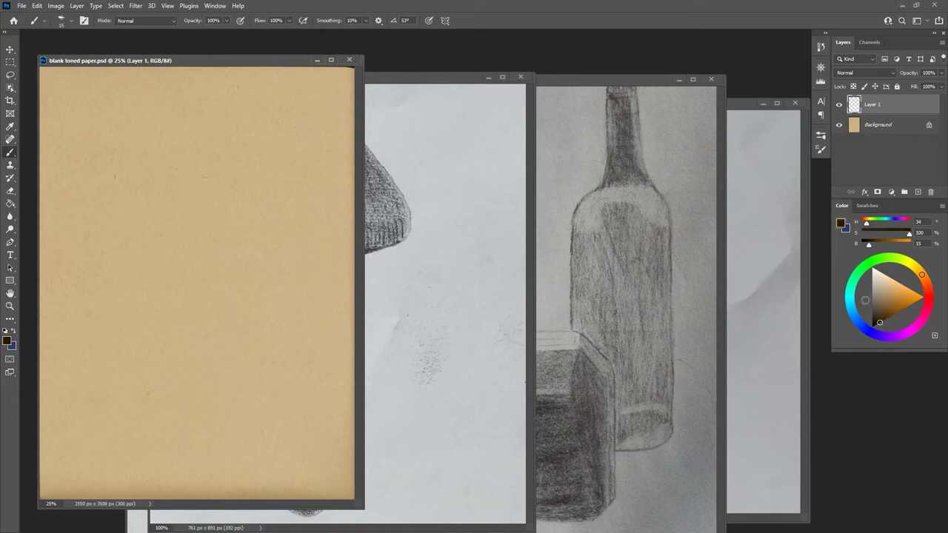
{"action": "mouse_move", "coordinate": [72, 91]}
{"action": "left_mouse_down"}
{"action": "mouse_move", "coordinate": [70, 115]}
{"action": "mouse_move", "coordinate": [74, 99]}
{"action": "mouse_move", "coordinate": [86, 109]}
{"action": "mouse_move", "coordinate": [96, 95]}
{"action": "mouse_move", "coordinate": [103, 105]}
{"action": "mouse_move", "coordinate": [131, 104]}
{"action": "left_mouse_up"}
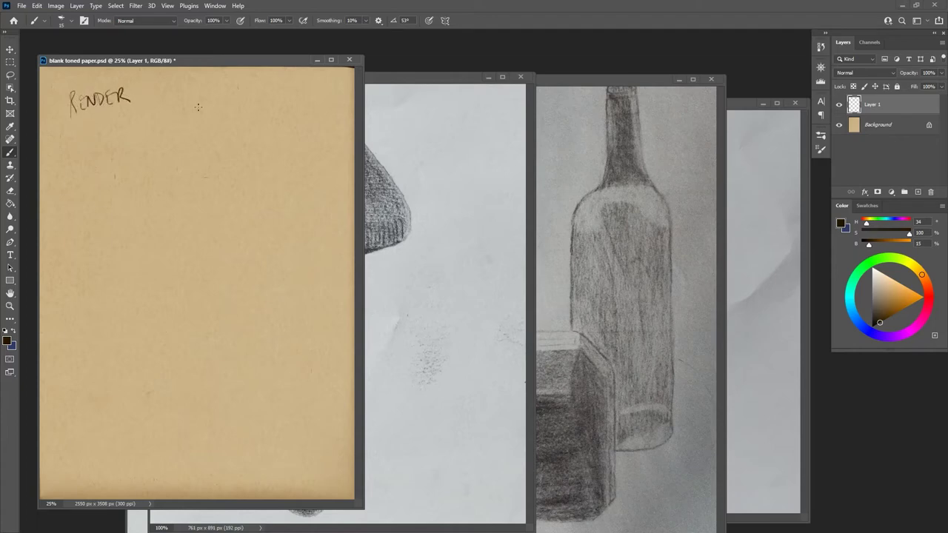
{"action": "key", "text": "ctrl+s"}
{"action": "left_click_drag", "start_coordinate": [73, 126], "coordinate": [138, 102]}
Step: Draw a circle below the heading and hatch a crescent shadow along its lower-right side, darkest at the shadow's inner edge
{"action": "mouse_move", "coordinate": [148, 129]}
{"action": "left_mouse_down"}
{"action": "mouse_move", "coordinate": [120, 148]}
{"action": "mouse_move", "coordinate": [140, 191]}
{"action": "mouse_move", "coordinate": [179, 156]}
{"action": "mouse_move", "coordinate": [144, 128]}
{"action": "left_mouse_up"}
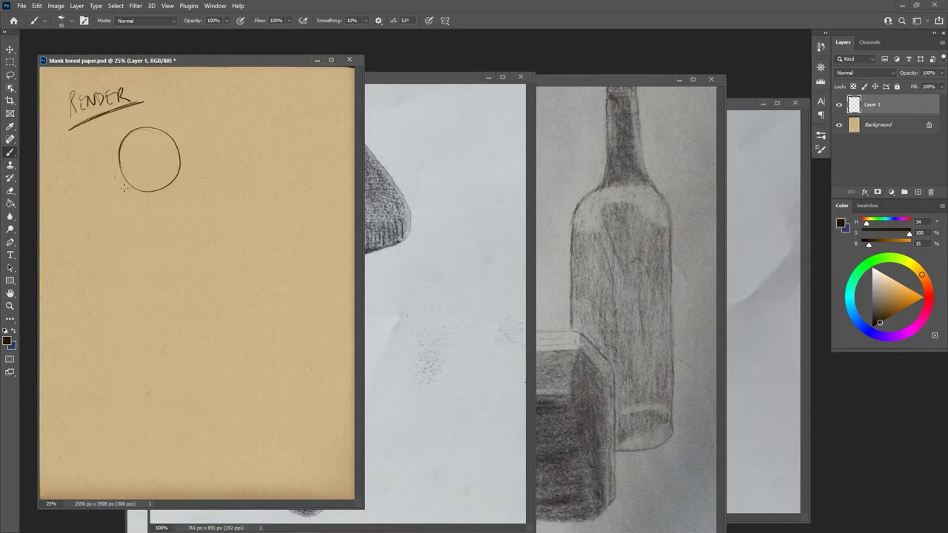
{"action": "mouse_move", "coordinate": [128, 178]}
{"action": "left_mouse_down"}
{"action": "mouse_move", "coordinate": [158, 173]}
{"action": "mouse_move", "coordinate": [161, 134]}
{"action": "left_mouse_up"}
{"action": "mouse_move", "coordinate": [148, 189]}
{"action": "left_mouse_down"}
{"action": "mouse_move", "coordinate": [173, 160]}
{"action": "mouse_move", "coordinate": [174, 175]}
{"action": "mouse_move", "coordinate": [146, 191]}
{"action": "mouse_move", "coordinate": [158, 178]}
{"action": "left_mouse_up"}
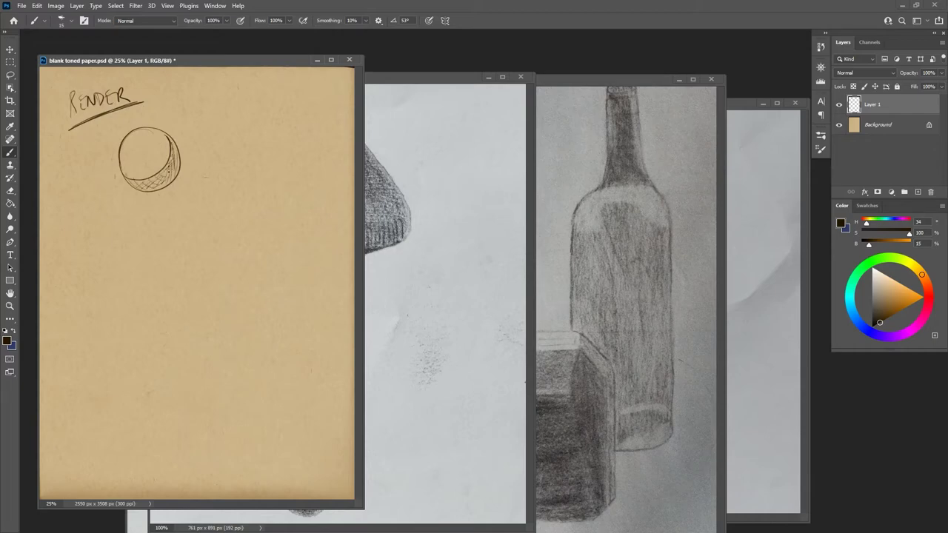
{"action": "mouse_move", "coordinate": [171, 145]}
{"action": "left_mouse_down"}
{"action": "mouse_move", "coordinate": [180, 158]}
{"action": "mouse_move", "coordinate": [169, 178]}
{"action": "mouse_move", "coordinate": [129, 179]}
{"action": "mouse_move", "coordinate": [166, 166]}
{"action": "mouse_move", "coordinate": [169, 142]}
{"action": "left_mouse_up"}
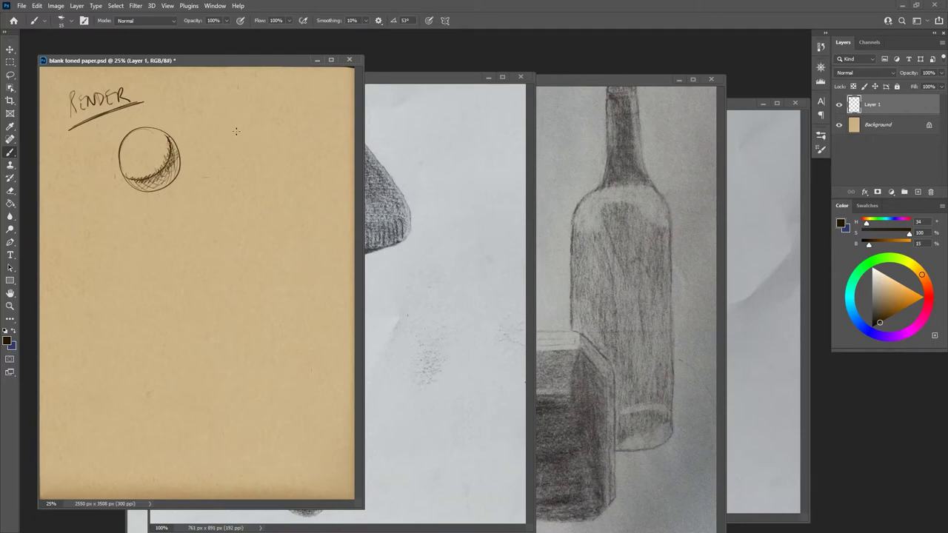
Step: Choose the Soft Round Pressure Opacity brush and sketch a second circle with a shadow boundary beside the hatched sphere
{"action": "left_click", "coordinate": [820, 147]}
{"action": "scroll", "coordinate": [808, 334], "scroll_direction": "down", "scroll_amount": 2}
{"action": "scroll", "coordinate": [808, 332], "scroll_direction": "down", "scroll_amount": 1}
{"action": "left_click", "coordinate": [752, 337]}
{"action": "left_click", "coordinate": [793, 131]}
{"action": "mouse_move", "coordinate": [248, 120]}
{"action": "left_mouse_down"}
{"action": "mouse_move", "coordinate": [214, 151]}
{"action": "mouse_move", "coordinate": [262, 181]}
{"action": "left_mouse_up"}
{"action": "mouse_move", "coordinate": [216, 138]}
{"action": "left_mouse_down"}
{"action": "mouse_move", "coordinate": [258, 173]}
{"action": "mouse_move", "coordinate": [269, 151]}
{"action": "mouse_move", "coordinate": [271, 126]}
{"action": "left_mouse_up"}
{"action": "mouse_move", "coordinate": [260, 119]}
{"action": "left_mouse_down"}
{"action": "mouse_move", "coordinate": [268, 158]}
{"action": "mouse_move", "coordinate": [246, 166]}
{"action": "left_mouse_up"}
{"action": "left_click_drag", "start_coordinate": [226, 163], "coordinate": [249, 168]}
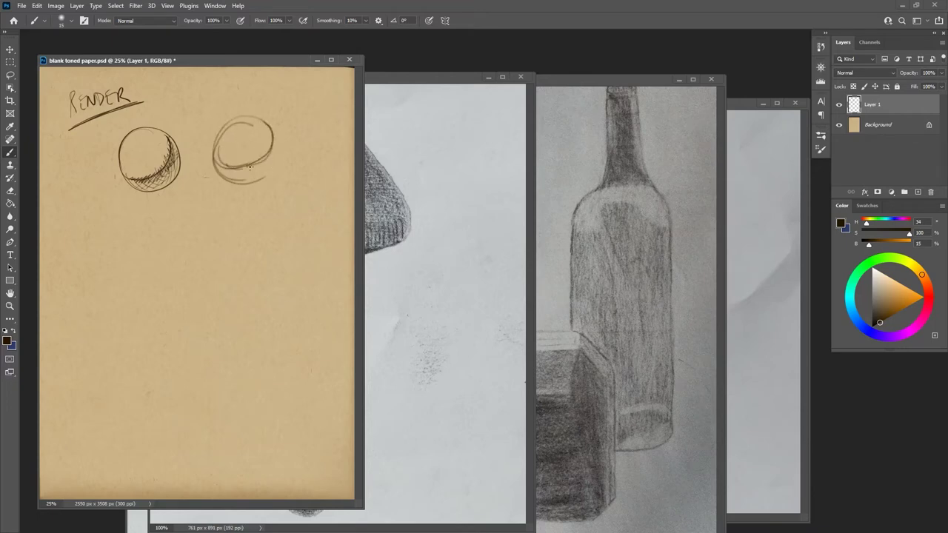
Step: Enlarge the soft brush to 70 px and paint a soft dark shadow along the second sphere's lower and right edges
{"action": "key", "text": "bracketright"}
{"action": "key", "text": "bracketright"}
{"action": "key", "text": "bracketright"}
{"action": "key", "text": "bracketright"}
{"action": "key", "text": "bracketright"}
{"action": "mouse_move", "coordinate": [216, 165]}
{"action": "left_mouse_down"}
{"action": "mouse_move", "coordinate": [241, 180]}
{"action": "mouse_move", "coordinate": [265, 167]}
{"action": "left_mouse_up"}
{"action": "mouse_move", "coordinate": [273, 136]}
{"action": "left_mouse_down"}
{"action": "mouse_move", "coordinate": [242, 179]}
{"action": "mouse_move", "coordinate": [260, 175]}
{"action": "mouse_move", "coordinate": [271, 130]}
{"action": "mouse_move", "coordinate": [273, 163]}
{"action": "mouse_move", "coordinate": [240, 180]}
{"action": "mouse_move", "coordinate": [263, 169]}
{"action": "mouse_move", "coordinate": [272, 134]}
{"action": "mouse_move", "coordinate": [261, 157]}
{"action": "mouse_move", "coordinate": [230, 166]}
{"action": "mouse_move", "coordinate": [265, 158]}
{"action": "mouse_move", "coordinate": [274, 137]}
{"action": "mouse_move", "coordinate": [260, 160]}
{"action": "mouse_move", "coordinate": [227, 166]}
{"action": "mouse_move", "coordinate": [241, 169]}
{"action": "mouse_move", "coordinate": [273, 149]}
{"action": "mouse_move", "coordinate": [244, 171]}
{"action": "mouse_move", "coordinate": [219, 164]}
{"action": "mouse_move", "coordinate": [245, 171]}
{"action": "mouse_move", "coordinate": [221, 155]}
{"action": "mouse_move", "coordinate": [231, 173]}
{"action": "mouse_move", "coordinate": [234, 162]}
{"action": "mouse_move", "coordinate": [257, 161]}
{"action": "mouse_move", "coordinate": [249, 171]}
{"action": "mouse_move", "coordinate": [269, 155]}
{"action": "mouse_move", "coordinate": [239, 174]}
{"action": "mouse_move", "coordinate": [269, 149]}
{"action": "mouse_move", "coordinate": [248, 165]}
{"action": "left_mouse_up"}
Step: Pick a pale cream colour and paint the lit area and highlight on the upper part of the second sphere
{"action": "left_click", "coordinate": [880, 274]}
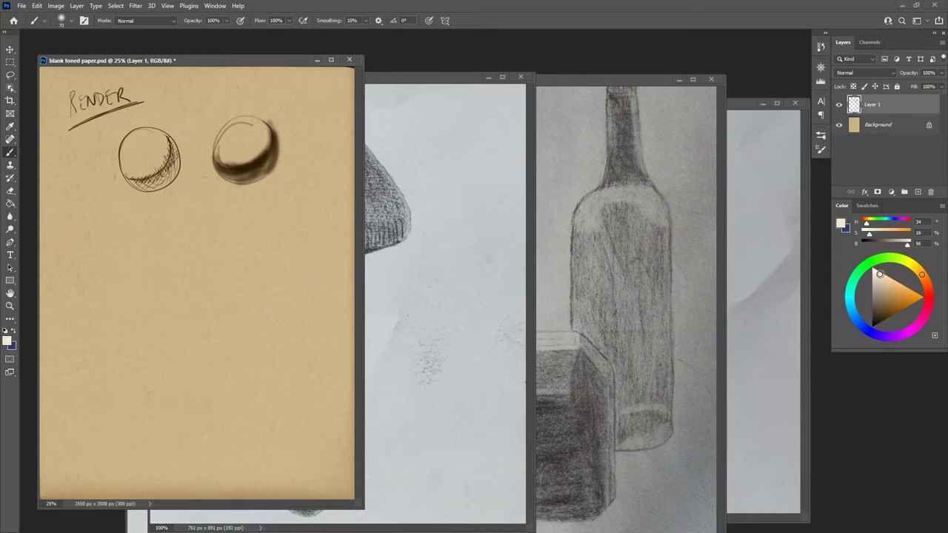
{"action": "mouse_move", "coordinate": [241, 136]}
{"action": "left_mouse_down"}
{"action": "mouse_move", "coordinate": [226, 132]}
{"action": "mouse_move", "coordinate": [246, 122]}
{"action": "mouse_move", "coordinate": [246, 140]}
{"action": "mouse_move", "coordinate": [223, 137]}
{"action": "mouse_move", "coordinate": [250, 125]}
{"action": "mouse_move", "coordinate": [254, 135]}
{"action": "mouse_move", "coordinate": [229, 151]}
{"action": "mouse_move", "coordinate": [224, 135]}
{"action": "mouse_move", "coordinate": [251, 127]}
{"action": "left_mouse_up"}
{"action": "mouse_move", "coordinate": [233, 135]}
{"action": "left_mouse_down"}
{"action": "mouse_move", "coordinate": [253, 146]}
{"action": "mouse_move", "coordinate": [223, 151]}
{"action": "mouse_move", "coordinate": [251, 153]}
{"action": "mouse_move", "coordinate": [265, 131]}
{"action": "mouse_move", "coordinate": [233, 126]}
{"action": "mouse_move", "coordinate": [219, 149]}
{"action": "mouse_move", "coordinate": [241, 145]}
{"action": "mouse_move", "coordinate": [219, 151]}
{"action": "mouse_move", "coordinate": [254, 151]}
{"action": "mouse_move", "coordinate": [258, 125]}
{"action": "mouse_move", "coordinate": [224, 131]}
{"action": "mouse_move", "coordinate": [224, 156]}
{"action": "mouse_move", "coordinate": [255, 130]}
{"action": "mouse_move", "coordinate": [226, 127]}
{"action": "mouse_move", "coordinate": [235, 158]}
{"action": "mouse_move", "coordinate": [262, 135]}
{"action": "left_mouse_up"}
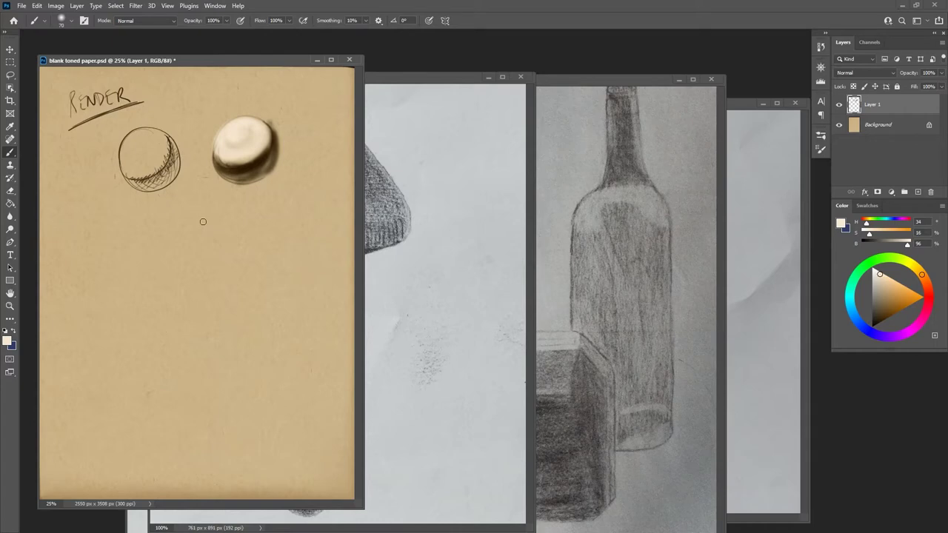
{"action": "left_click_drag", "start_coordinate": [236, 132], "coordinate": [238, 140]}
Step: Set the paint colour to dark brown (H 34, S 100, B 14) and return to the previously used 15 px textured brush
{"action": "left_click_drag", "start_coordinate": [882, 317], "coordinate": [878, 322]}
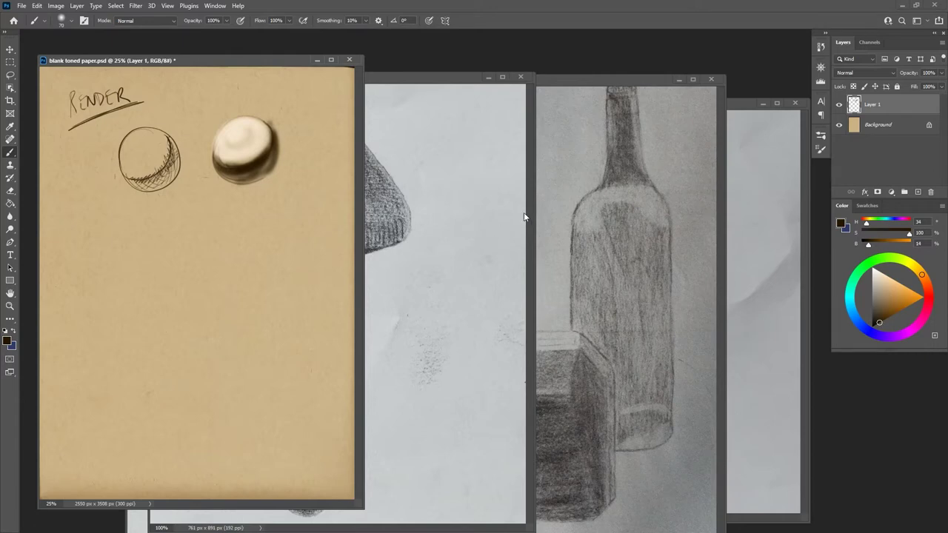
{"action": "left_click", "coordinate": [820, 147]}
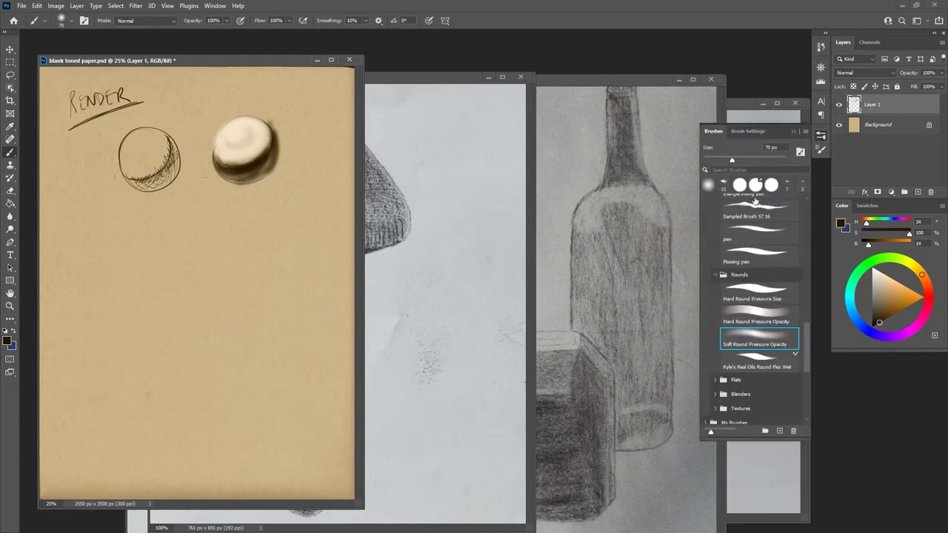
{"action": "left_click", "coordinate": [753, 213]}
{"action": "left_click", "coordinate": [729, 182]}
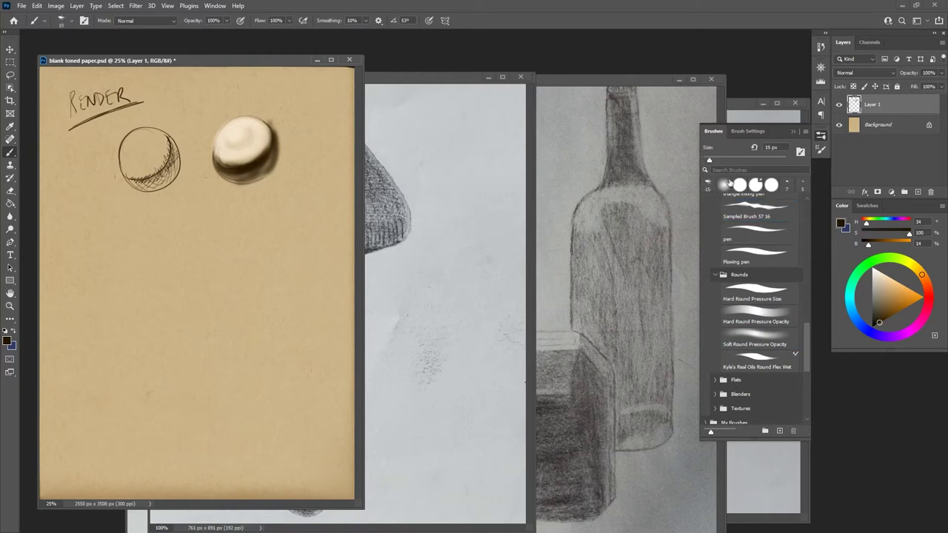
{"action": "left_click", "coordinate": [793, 131]}
Step: Check the mushroom drawing in draw2.png, then sketch a simple mushroom with triangular cap and straight stem on the toned paper
{"action": "left_click", "coordinate": [433, 78]}
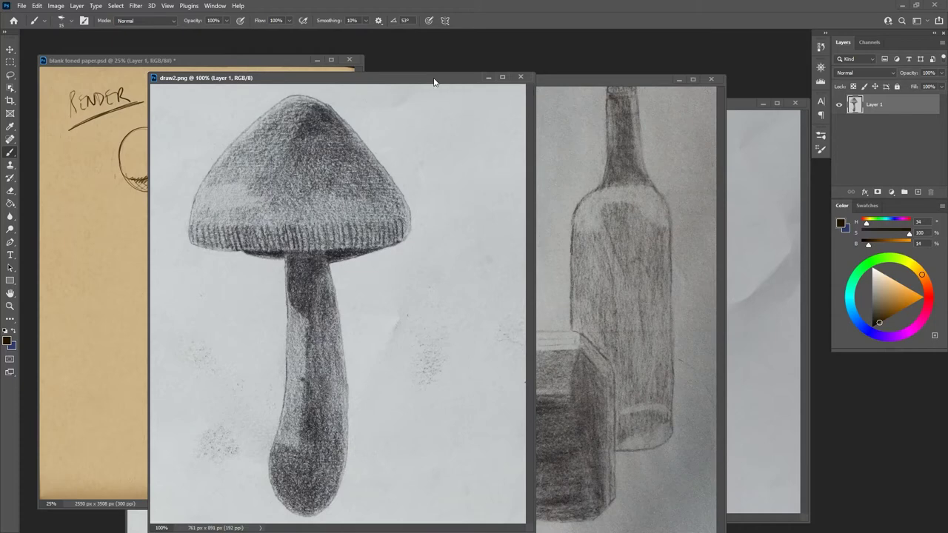
{"action": "left_click", "coordinate": [258, 60]}
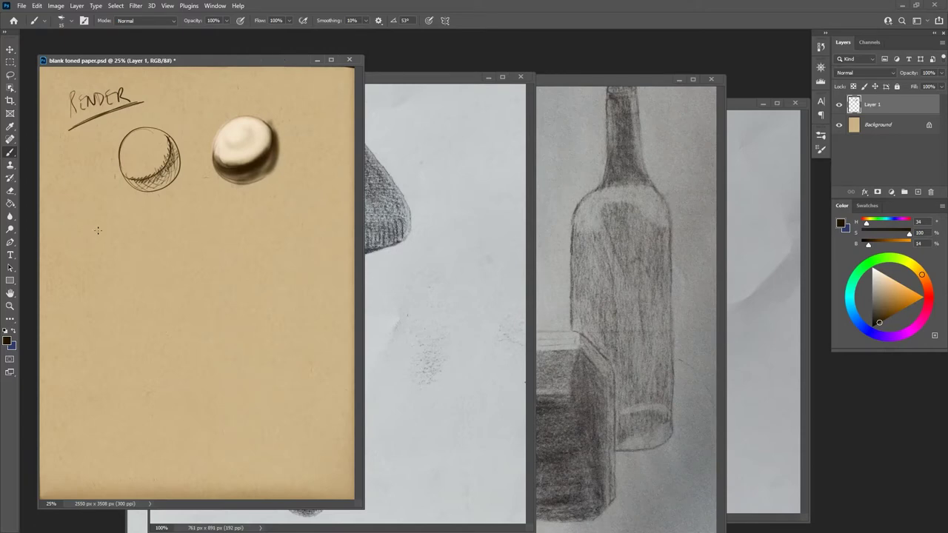
{"action": "mouse_move", "coordinate": [73, 253]}
{"action": "left_mouse_down"}
{"action": "mouse_move", "coordinate": [103, 217]}
{"action": "mouse_move", "coordinate": [127, 252]}
{"action": "mouse_move", "coordinate": [105, 296]}
{"action": "left_mouse_up"}
{"action": "left_click_drag", "start_coordinate": [110, 254], "coordinate": [119, 295]}
{"action": "mouse_move", "coordinate": [77, 252]}
{"action": "left_mouse_down"}
{"action": "mouse_move", "coordinate": [104, 216]}
{"action": "mouse_move", "coordinate": [125, 252]}
{"action": "left_mouse_up"}
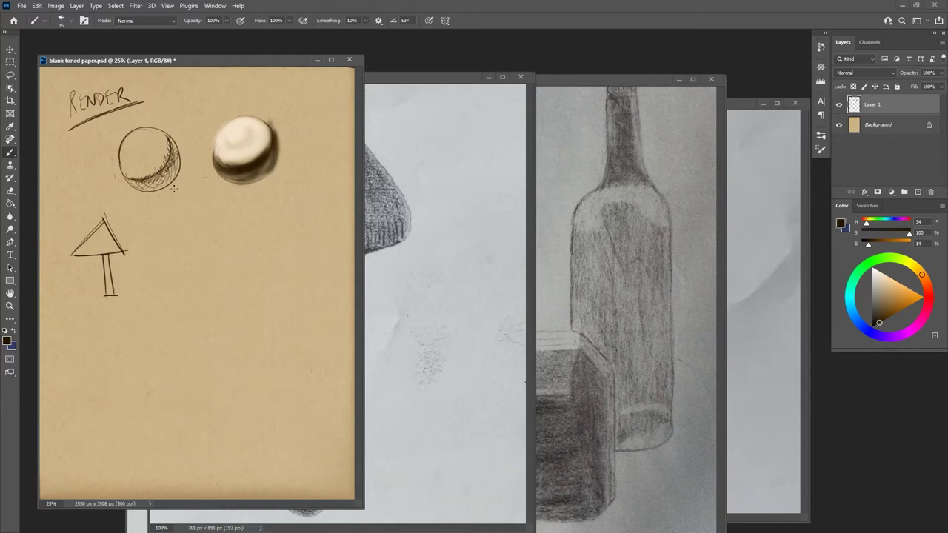
Step: Draw a larger triangle beside the small mushroom and round its peak and corners into a curved cap outline
{"action": "mouse_move", "coordinate": [152, 252]}
{"action": "left_mouse_down"}
{"action": "mouse_move", "coordinate": [195, 211]}
{"action": "mouse_move", "coordinate": [205, 226]}
{"action": "mouse_move", "coordinate": [202, 200]}
{"action": "mouse_move", "coordinate": [257, 251]}
{"action": "left_mouse_up"}
{"action": "left_click_drag", "start_coordinate": [149, 256], "coordinate": [275, 256]}
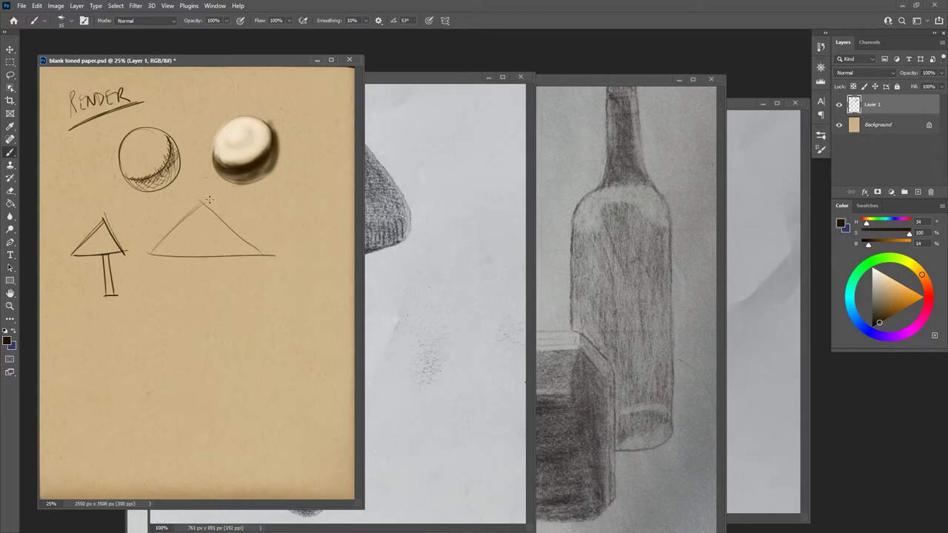
{"action": "mouse_move", "coordinate": [188, 215]}
{"action": "left_mouse_down"}
{"action": "mouse_move", "coordinate": [204, 205]}
{"action": "mouse_move", "coordinate": [215, 214]}
{"action": "left_mouse_up"}
{"action": "left_click_drag", "start_coordinate": [185, 213], "coordinate": [156, 248]}
{"action": "mouse_move", "coordinate": [211, 209]}
{"action": "left_mouse_down"}
{"action": "mouse_move", "coordinate": [257, 253]}
{"action": "mouse_move", "coordinate": [195, 204]}
{"action": "mouse_move", "coordinate": [153, 256]}
{"action": "left_mouse_up"}
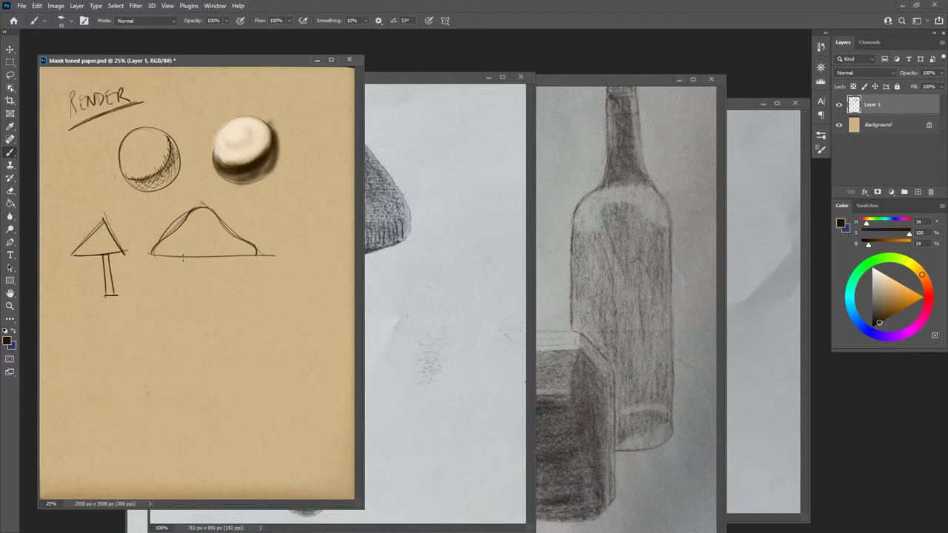
Step: Draw a wide rounded mushroom cap with a curved underside below the triangle, with light triangular guide lines around it
{"action": "mouse_move", "coordinate": [146, 319]}
{"action": "left_mouse_down"}
{"action": "mouse_move", "coordinate": [173, 283]}
{"action": "mouse_move", "coordinate": [210, 271]}
{"action": "mouse_move", "coordinate": [255, 286]}
{"action": "mouse_move", "coordinate": [272, 317]}
{"action": "left_mouse_up"}
{"action": "left_click_drag", "start_coordinate": [147, 303], "coordinate": [152, 324]}
{"action": "left_click_drag", "start_coordinate": [271, 311], "coordinate": [265, 321]}
{"action": "left_click_drag", "start_coordinate": [149, 319], "coordinate": [269, 320]}
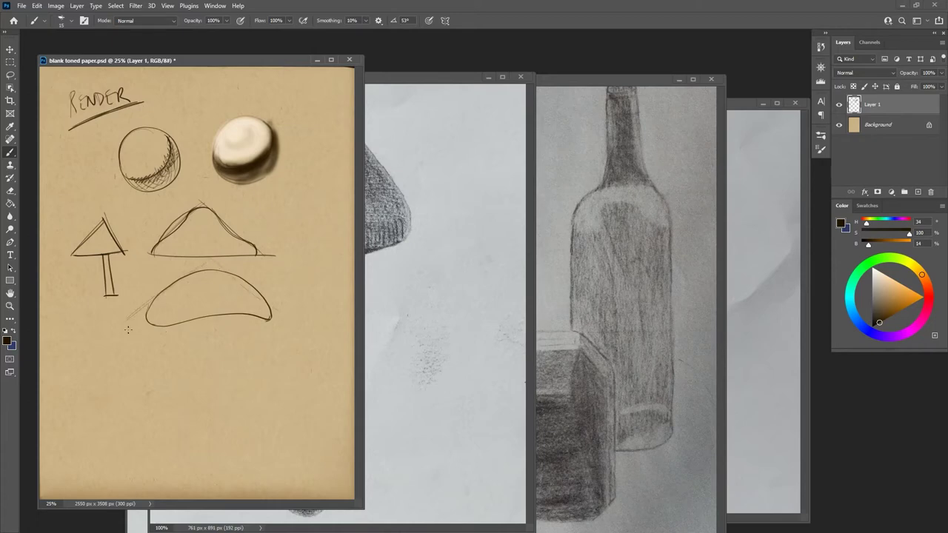
{"action": "left_click_drag", "start_coordinate": [210, 261], "coordinate": [108, 338]}
{"action": "left_click_drag", "start_coordinate": [212, 258], "coordinate": [299, 316]}
Step: Draw a curved, bulging stem slanting down from the rounded cap, refine its left contour and close its base
{"action": "left_click_drag", "start_coordinate": [211, 318], "coordinate": [252, 402]}
{"action": "left_click_drag", "start_coordinate": [229, 314], "coordinate": [274, 397]}
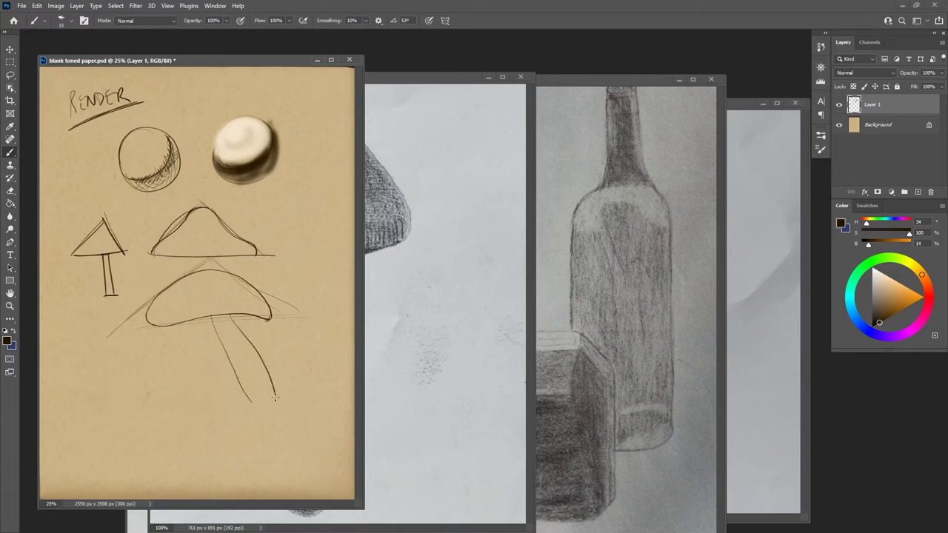
{"action": "left_click_drag", "start_coordinate": [209, 319], "coordinate": [252, 407]}
{"action": "key", "text": "e"}
{"action": "left_click_drag", "start_coordinate": [225, 336], "coordinate": [247, 388]}
{"action": "left_click_drag", "start_coordinate": [254, 402], "coordinate": [211, 323]}
{"action": "left_click_drag", "start_coordinate": [221, 356], "coordinate": [228, 369]}
{"action": "mouse_move", "coordinate": [212, 322]}
{"action": "left_mouse_down"}
{"action": "mouse_move", "coordinate": [231, 379]}
{"action": "mouse_move", "coordinate": [257, 402]}
{"action": "left_mouse_up"}
{"action": "left_click_drag", "start_coordinate": [254, 403], "coordinate": [282, 396]}
Step: Add the cap's underside edge and letter the overlapping forms: F on the cap, M on the stem, B on the underside
{"action": "left_click_drag", "start_coordinate": [269, 320], "coordinate": [194, 322]}
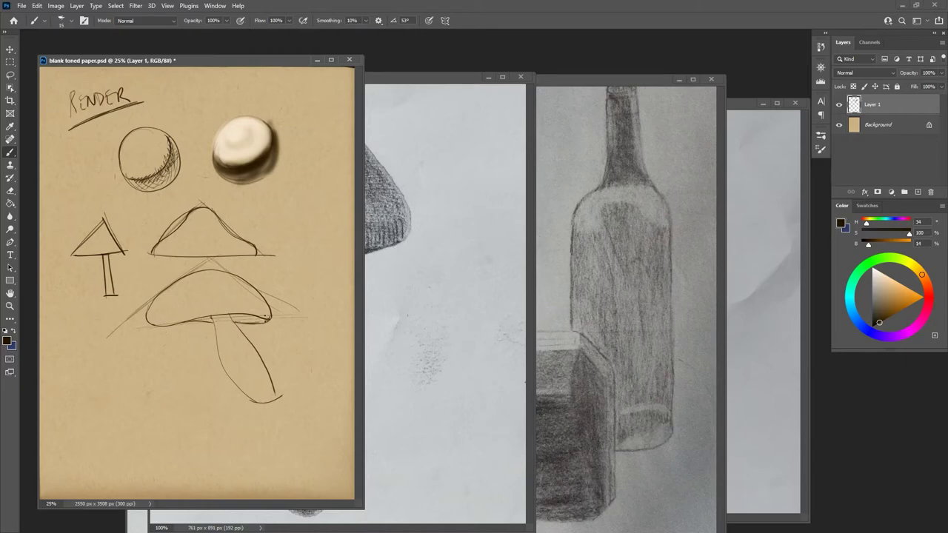
{"action": "left_click_drag", "start_coordinate": [262, 323], "coordinate": [210, 324]}
{"action": "left_click_drag", "start_coordinate": [216, 290], "coordinate": [215, 295]}
{"action": "left_click_drag", "start_coordinate": [216, 291], "coordinate": [221, 292]}
{"action": "left_click_drag", "start_coordinate": [221, 332], "coordinate": [246, 319]}
Step: Sketch three overlapping squares receding diagonally to the left of the mushroom stem
{"action": "mouse_move", "coordinate": [76, 379]}
{"action": "left_mouse_down"}
{"action": "mouse_move", "coordinate": [78, 396]}
{"action": "mouse_move", "coordinate": [99, 397]}
{"action": "left_mouse_up"}
{"action": "mouse_move", "coordinate": [81, 362]}
{"action": "left_mouse_down"}
{"action": "mouse_move", "coordinate": [82, 377]}
{"action": "mouse_move", "coordinate": [107, 357]}
{"action": "mouse_move", "coordinate": [97, 387]}
{"action": "mouse_move", "coordinate": [92, 362]}
{"action": "left_mouse_up"}
{"action": "mouse_move", "coordinate": [91, 352]}
{"action": "left_mouse_down"}
{"action": "mouse_move", "coordinate": [119, 344]}
{"action": "mouse_move", "coordinate": [123, 368]}
{"action": "left_mouse_up"}
{"action": "mouse_move", "coordinate": [123, 368]}
{"action": "left_mouse_down"}
{"action": "mouse_move", "coordinate": [76, 400]}
{"action": "mouse_move", "coordinate": [87, 373]}
{"action": "left_mouse_up"}
{"action": "left_click_drag", "start_coordinate": [88, 374], "coordinate": [98, 394]}
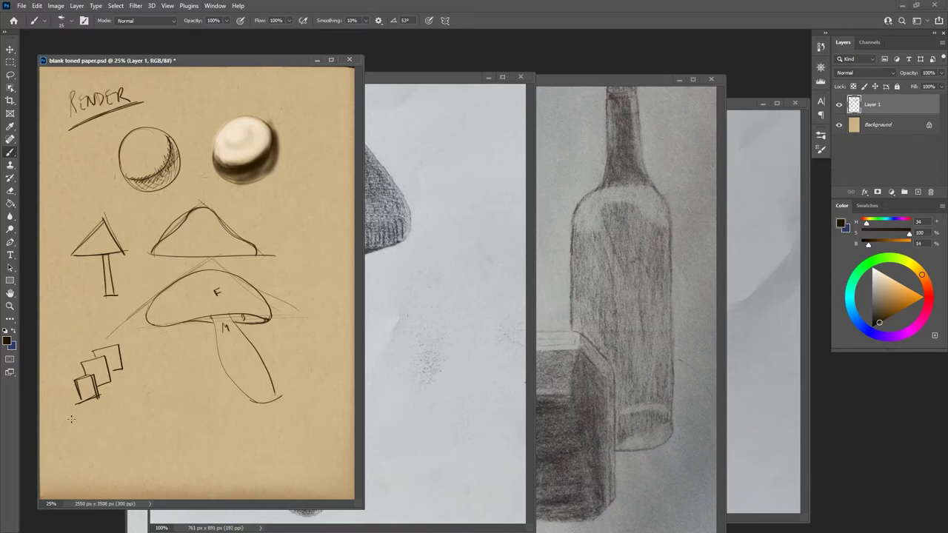
Step: On a new layer in draw2.png, outline the mushroom cap's sides and lower rim using a dark tone sampled from its underside
{"action": "left_click", "coordinate": [374, 89]}
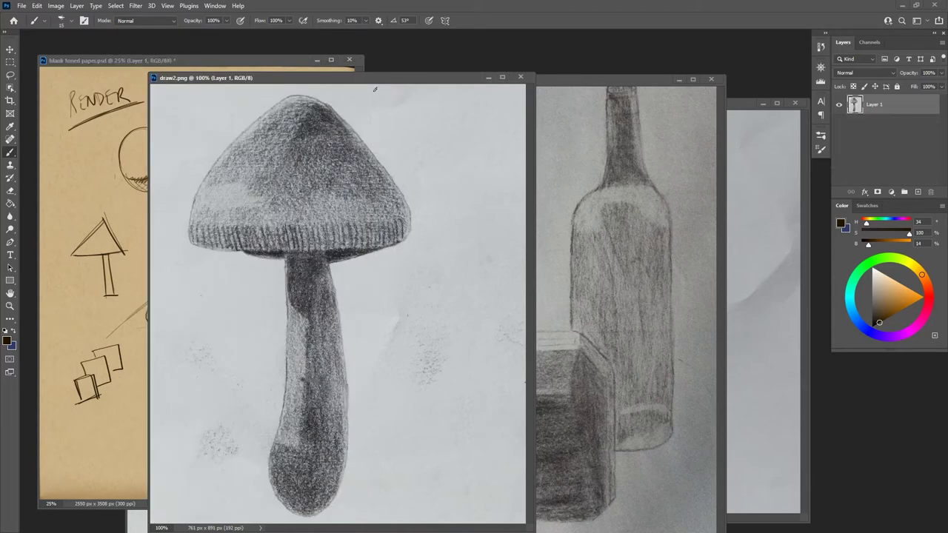
{"action": "left_click", "coordinate": [332, 256], "text": "alt"}
{"action": "left_click", "coordinate": [916, 192]}
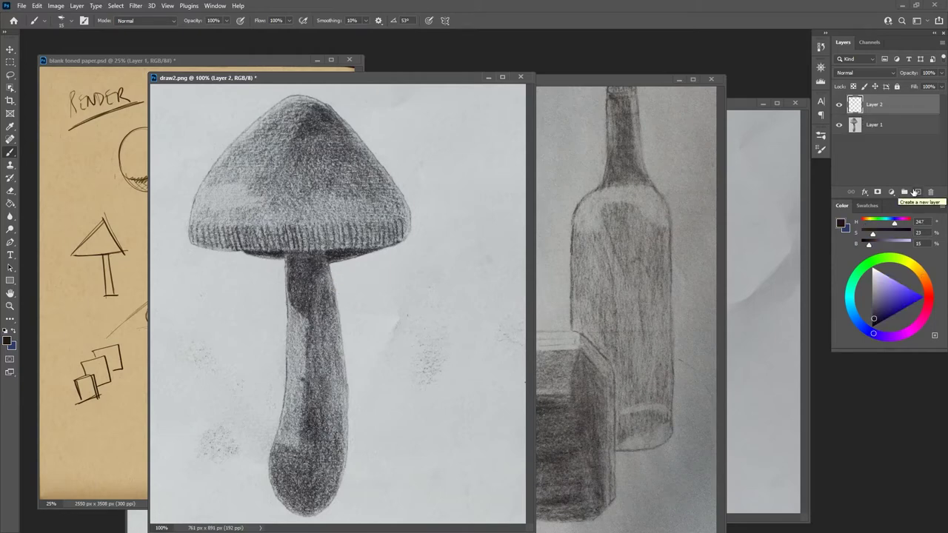
{"action": "left_click_drag", "start_coordinate": [177, 231], "coordinate": [271, 106]}
{"action": "left_click_drag", "start_coordinate": [198, 195], "coordinate": [289, 99]}
{"action": "mouse_move", "coordinate": [226, 147]}
{"action": "left_mouse_down"}
{"action": "mouse_move", "coordinate": [285, 101]}
{"action": "mouse_move", "coordinate": [397, 184]}
{"action": "left_mouse_up"}
{"action": "mouse_move", "coordinate": [358, 133]}
{"action": "left_mouse_down"}
{"action": "mouse_move", "coordinate": [413, 213]}
{"action": "mouse_move", "coordinate": [400, 235]}
{"action": "left_mouse_up"}
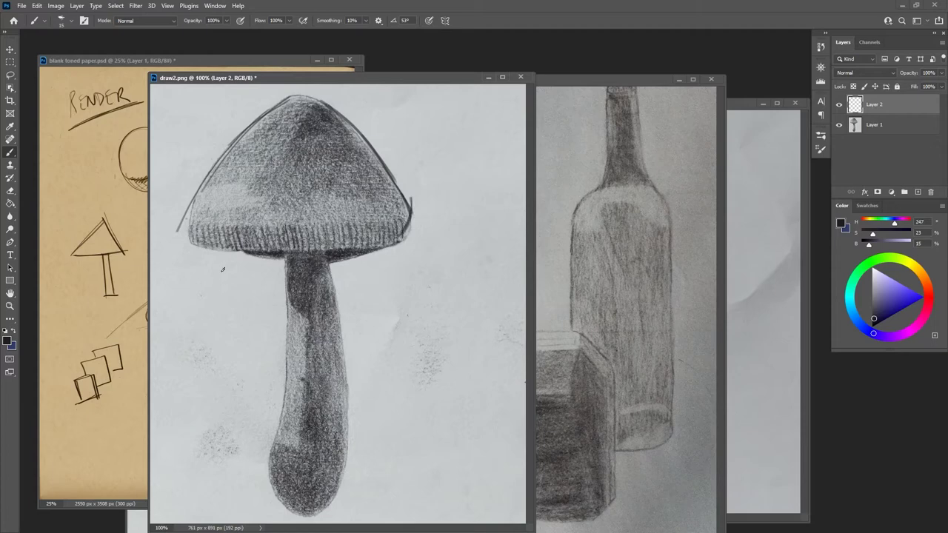
{"action": "mouse_move", "coordinate": [192, 203]}
{"action": "left_mouse_down"}
{"action": "mouse_move", "coordinate": [182, 247]}
{"action": "mouse_move", "coordinate": [407, 241]}
{"action": "mouse_move", "coordinate": [359, 250]}
{"action": "left_mouse_up"}
{"action": "mouse_move", "coordinate": [296, 96]}
{"action": "left_mouse_down"}
{"action": "mouse_move", "coordinate": [318, 98]}
{"action": "mouse_move", "coordinate": [273, 109]}
{"action": "left_mouse_up"}
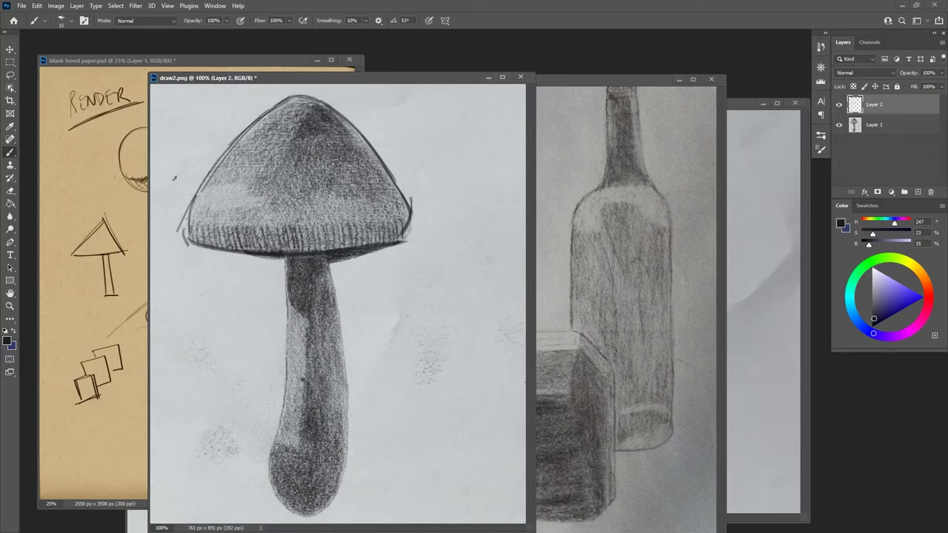
{"action": "mouse_move", "coordinate": [294, 93]}
{"action": "left_mouse_down"}
{"action": "mouse_move", "coordinate": [190, 162]}
{"action": "mouse_move", "coordinate": [158, 210]}
{"action": "mouse_move", "coordinate": [159, 242]}
{"action": "mouse_move", "coordinate": [164, 233]}
{"action": "mouse_move", "coordinate": [251, 255]}
{"action": "mouse_move", "coordinate": [379, 249]}
{"action": "mouse_move", "coordinate": [335, 255]}
{"action": "mouse_move", "coordinate": [415, 235]}
{"action": "mouse_move", "coordinate": [411, 200]}
{"action": "mouse_move", "coordinate": [397, 239]}
{"action": "left_mouse_up"}
Step: Sketch a wider, rounder contour bulging out from the cap's left side and reinforce the right edge and lower rim
{"action": "left_click_drag", "start_coordinate": [245, 120], "coordinate": [191, 161]}
{"action": "left_click_drag", "start_coordinate": [225, 133], "coordinate": [179, 174]}
{"action": "left_click_drag", "start_coordinate": [247, 120], "coordinate": [215, 140]}
{"action": "left_click_drag", "start_coordinate": [360, 131], "coordinate": [405, 195]}
{"action": "mouse_move", "coordinate": [321, 255]}
{"action": "left_mouse_down"}
{"action": "mouse_move", "coordinate": [392, 242]}
{"action": "mouse_move", "coordinate": [296, 253]}
{"action": "left_mouse_up"}
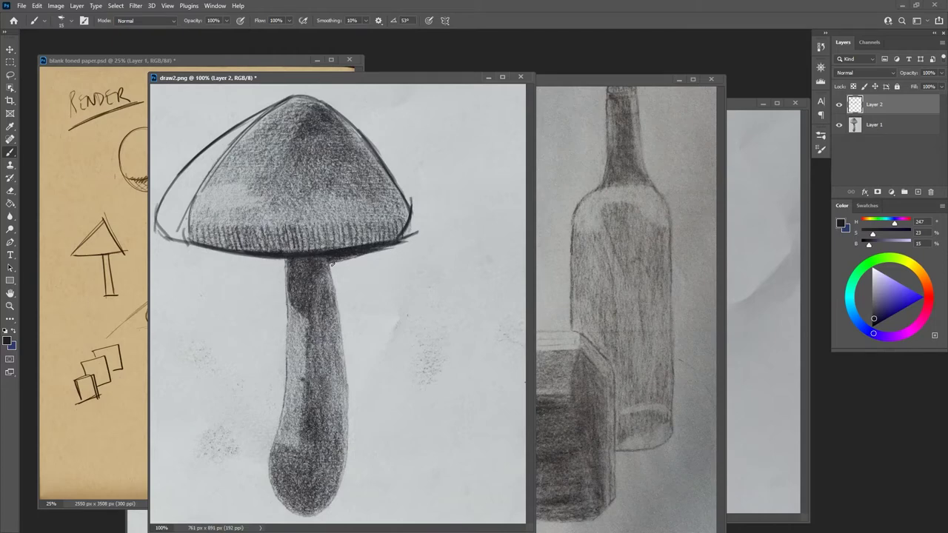
Step: Draw a curved alternative stem over the mushroom's stem, bending to the right with a rounded base
{"action": "mouse_move", "coordinate": [341, 250]}
{"action": "left_mouse_down"}
{"action": "mouse_move", "coordinate": [363, 296]}
{"action": "mouse_move", "coordinate": [383, 390]}
{"action": "mouse_move", "coordinate": [368, 487]}
{"action": "left_mouse_up"}
{"action": "mouse_move", "coordinate": [302, 255]}
{"action": "left_mouse_down"}
{"action": "mouse_move", "coordinate": [332, 389]}
{"action": "mouse_move", "coordinate": [328, 454]}
{"action": "left_mouse_up"}
{"action": "mouse_move", "coordinate": [307, 268]}
{"action": "left_mouse_down"}
{"action": "mouse_move", "coordinate": [328, 399]}
{"action": "mouse_move", "coordinate": [326, 483]}
{"action": "left_mouse_up"}
{"action": "mouse_move", "coordinate": [315, 440]}
{"action": "left_mouse_down"}
{"action": "mouse_move", "coordinate": [334, 491]}
{"action": "mouse_move", "coordinate": [381, 487]}
{"action": "left_mouse_up"}
{"action": "left_click_drag", "start_coordinate": [298, 481], "coordinate": [391, 466]}
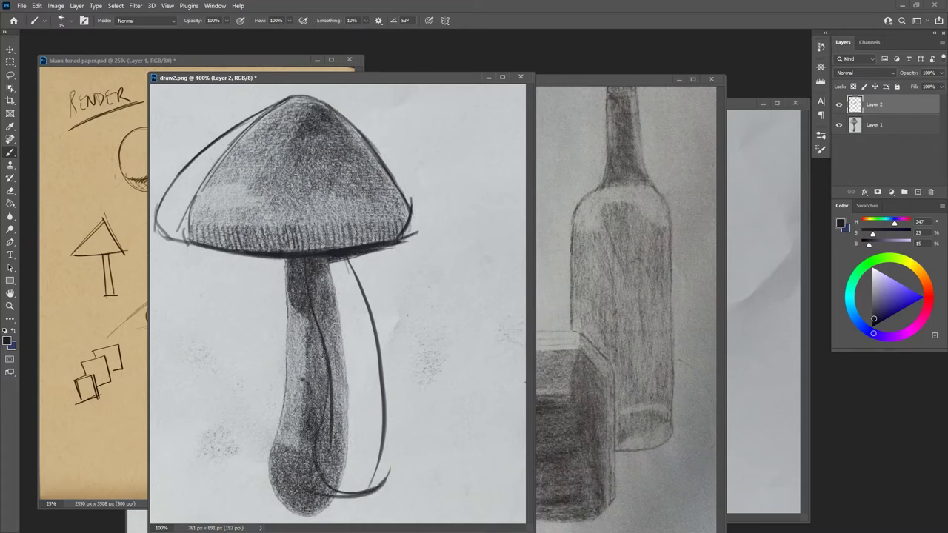
Step: Add two cross-contour curves around the redrawn stem and a thick dark mark where the cap's shadow ends on the stem
{"action": "mouse_move", "coordinate": [338, 414]}
{"action": "left_mouse_down"}
{"action": "mouse_move", "coordinate": [382, 419]}
{"action": "mouse_move", "coordinate": [390, 400]}
{"action": "left_mouse_up"}
{"action": "left_click_drag", "start_coordinate": [324, 335], "coordinate": [375, 312]}
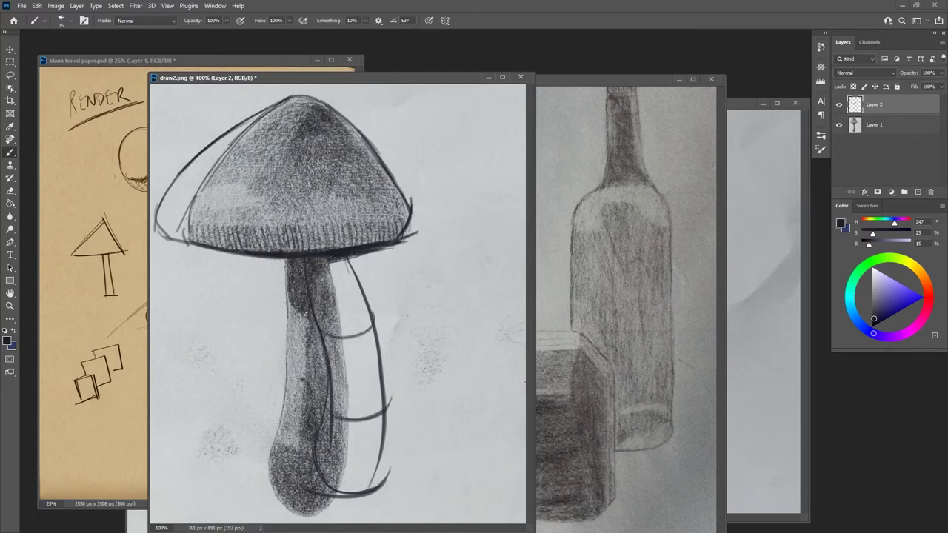
{"action": "left_click_drag", "start_coordinate": [326, 338], "coordinate": [381, 322]}
{"action": "mouse_move", "coordinate": [288, 294]}
{"action": "left_mouse_down"}
{"action": "mouse_move", "coordinate": [308, 319]}
{"action": "mouse_move", "coordinate": [288, 305]}
{"action": "left_mouse_up"}
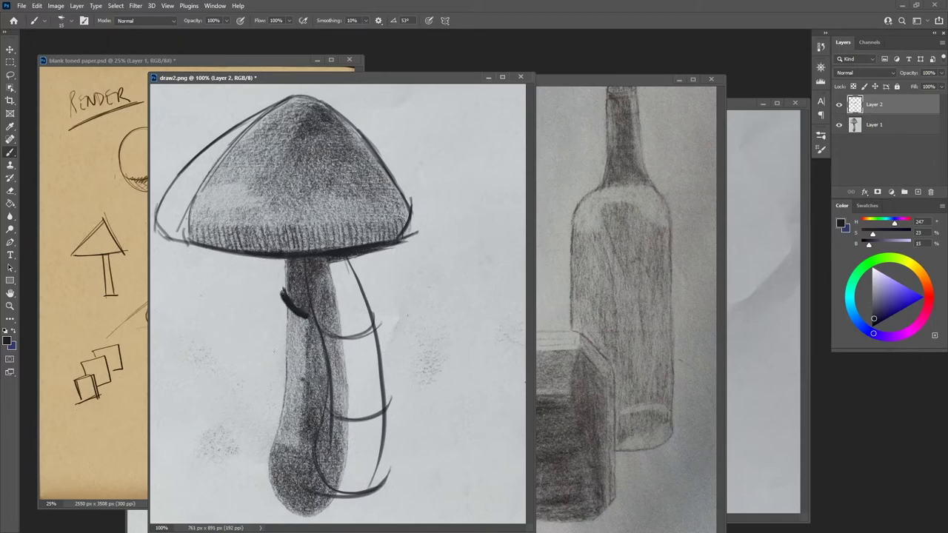
Step: Try projection lines from the cap's left rim down to the shadow mark on the stem
{"action": "left_click_drag", "start_coordinate": [182, 242], "coordinate": [284, 305]}
{"action": "left_click_drag", "start_coordinate": [284, 305], "coordinate": [185, 243]}
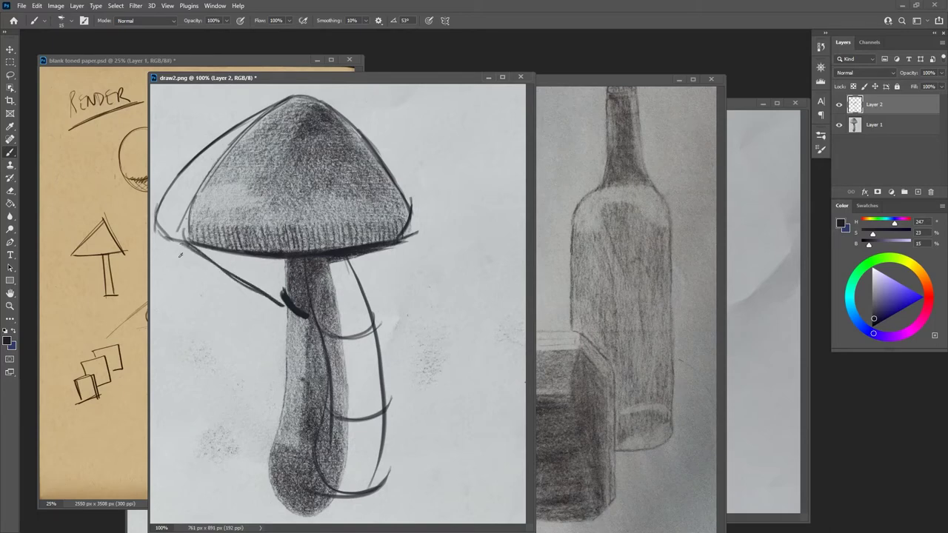
{"action": "mouse_move", "coordinate": [185, 253]}
{"action": "left_mouse_down"}
{"action": "mouse_move", "coordinate": [266, 302]}
{"action": "mouse_move", "coordinate": [237, 286]}
{"action": "left_mouse_up"}
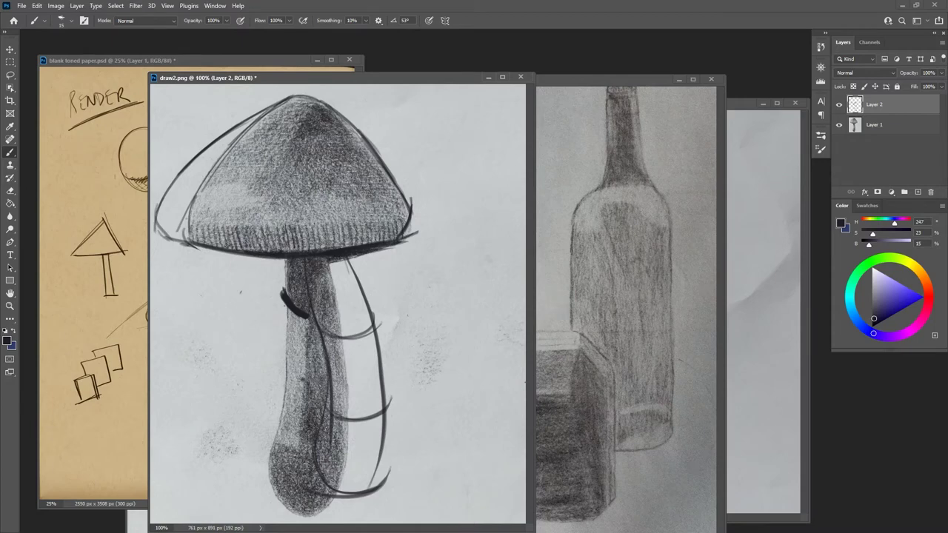
Step: On the toned paper, draw a cone with a curved base between the overlapping squares and the mushroom stem
{"action": "left_click", "coordinate": [142, 60]}
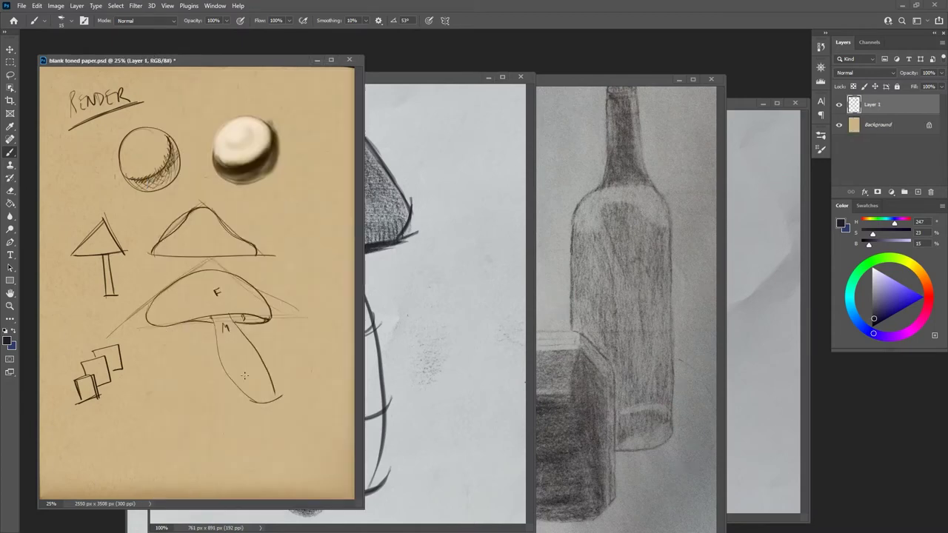
{"action": "mouse_move", "coordinate": [130, 421]}
{"action": "left_mouse_down"}
{"action": "mouse_move", "coordinate": [167, 359]}
{"action": "mouse_move", "coordinate": [204, 416]}
{"action": "left_mouse_up"}
{"action": "mouse_move", "coordinate": [131, 421]}
{"action": "left_mouse_down"}
{"action": "mouse_move", "coordinate": [185, 432]}
{"action": "mouse_move", "coordinate": [194, 418]}
{"action": "left_mouse_up"}
{"action": "mouse_move", "coordinate": [131, 420]}
{"action": "left_mouse_down"}
{"action": "mouse_move", "coordinate": [154, 435]}
{"action": "mouse_move", "coordinate": [195, 416]}
{"action": "left_mouse_up"}
{"action": "left_click_drag", "start_coordinate": [169, 361], "coordinate": [199, 420]}
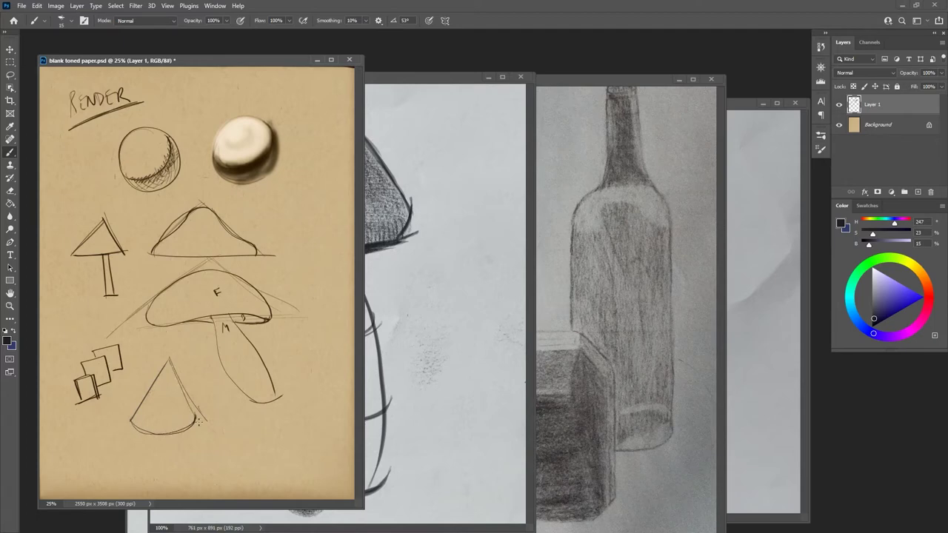
{"action": "left_click_drag", "start_coordinate": [171, 360], "coordinate": [182, 390]}
Step: Review the mushroom stem in draw2.png and return to the toned paper
{"action": "left_click", "coordinate": [395, 78]}
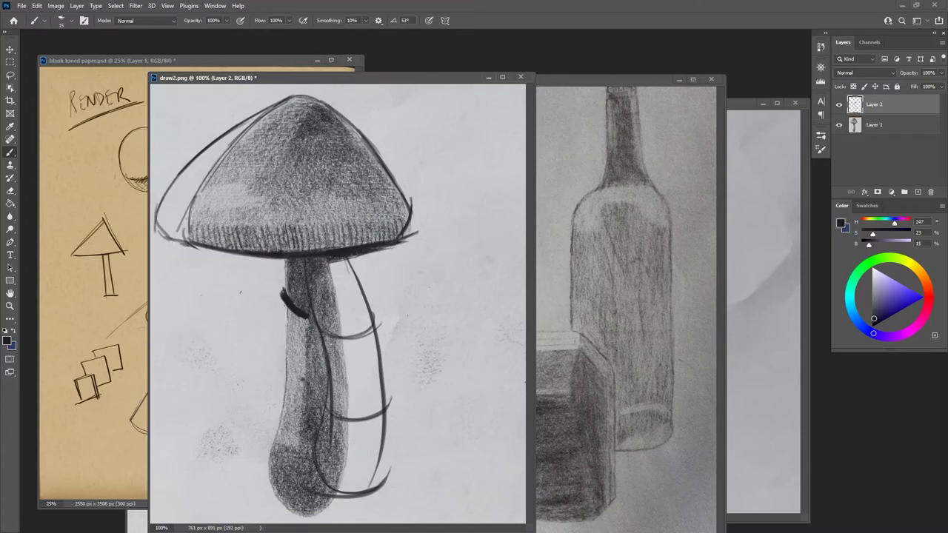
{"action": "left_click_drag", "start_coordinate": [305, 311], "coordinate": [301, 383]}
{"action": "left_click", "coordinate": [128, 379]}
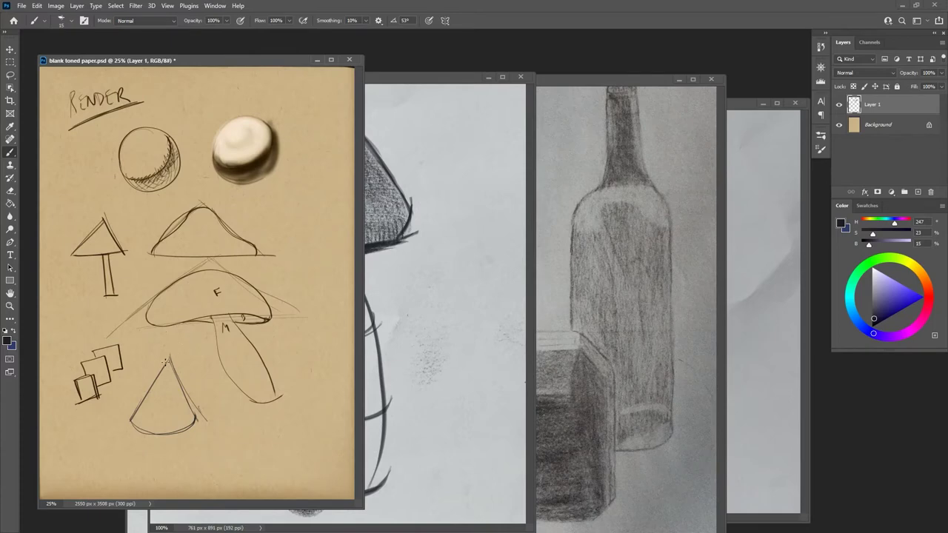
Step: Draw a light-direction arrow beside the cone and mark its core shadow with thin vertical lines and one thick line
{"action": "left_click_drag", "start_coordinate": [137, 347], "coordinate": [145, 358]}
{"action": "mouse_move", "coordinate": [134, 352]}
{"action": "left_mouse_down"}
{"action": "mouse_move", "coordinate": [147, 353]}
{"action": "mouse_move", "coordinate": [168, 432]}
{"action": "mouse_move", "coordinate": [168, 363]}
{"action": "mouse_move", "coordinate": [164, 413]}
{"action": "left_mouse_up"}
{"action": "mouse_move", "coordinate": [167, 364]}
{"action": "left_mouse_down"}
{"action": "mouse_move", "coordinate": [151, 433]}
{"action": "mouse_move", "coordinate": [170, 359]}
{"action": "mouse_move", "coordinate": [147, 438]}
{"action": "left_mouse_up"}
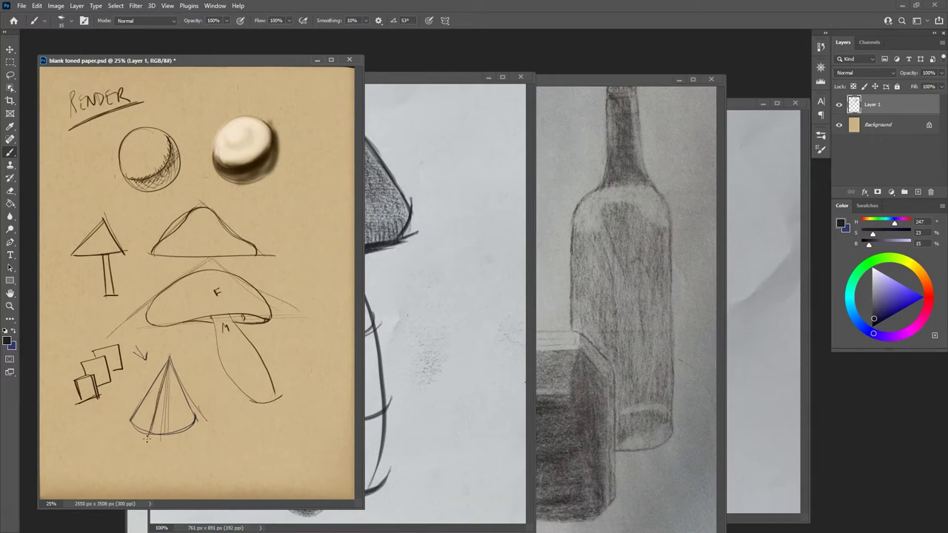
{"action": "left_click_drag", "start_coordinate": [167, 378], "coordinate": [147, 441]}
Step: Fill the cone's shadow side with mid gray using the Hard Round Pressure Opacity brush at 40 px
{"action": "left_click", "coordinate": [820, 148]}
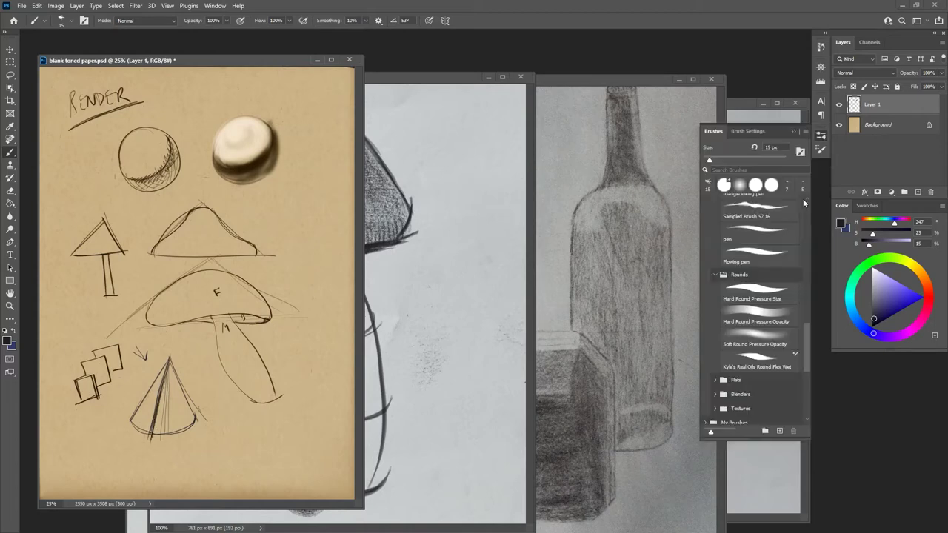
{"action": "left_click", "coordinate": [767, 314]}
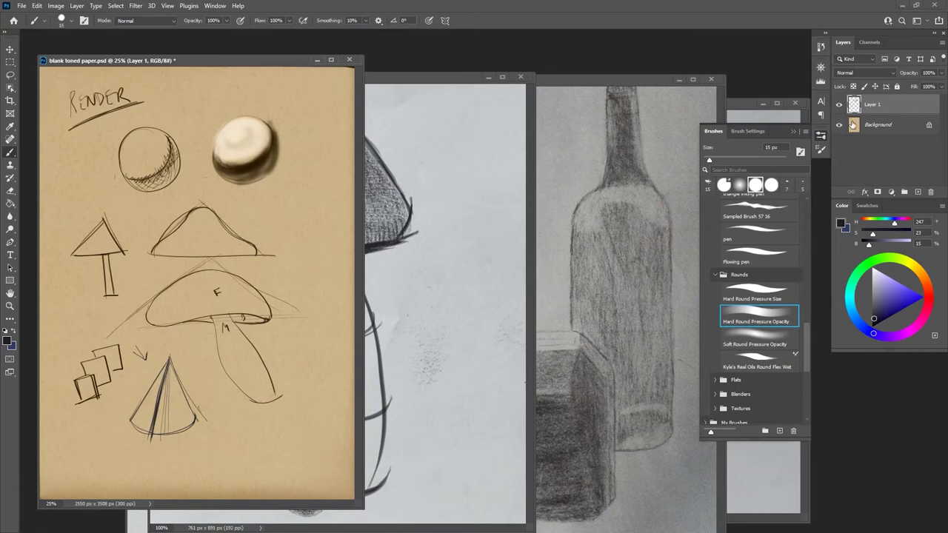
{"action": "left_click_drag", "start_coordinate": [883, 296], "coordinate": [871, 299]}
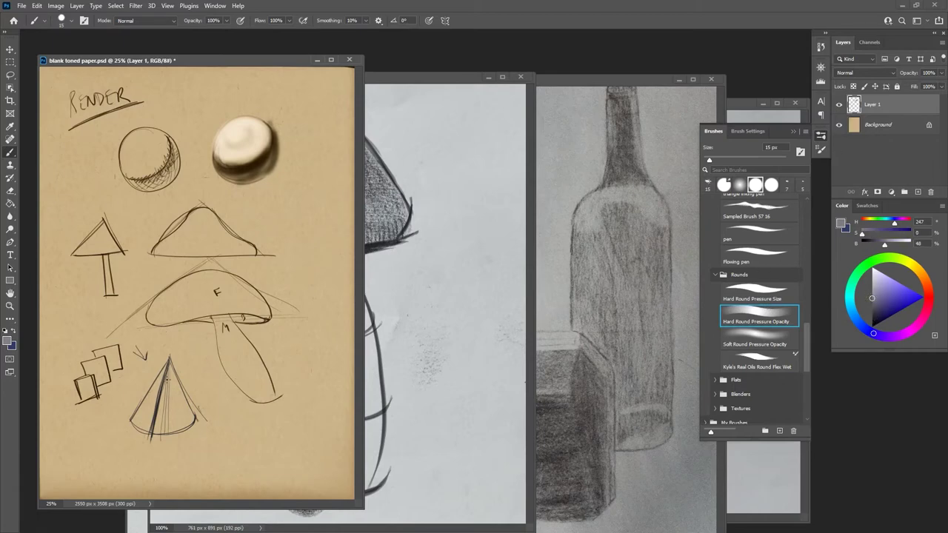
{"action": "key", "text": "bracketright"}
{"action": "key", "text": "bracketright"}
{"action": "key", "text": "bracketright"}
{"action": "key", "text": "bracketright"}
{"action": "mouse_move", "coordinate": [169, 371]}
{"action": "left_mouse_down"}
{"action": "mouse_move", "coordinate": [160, 413]}
{"action": "mouse_move", "coordinate": [191, 420]}
{"action": "mouse_move", "coordinate": [163, 416]}
{"action": "mouse_move", "coordinate": [155, 431]}
{"action": "mouse_move", "coordinate": [184, 428]}
{"action": "left_mouse_up"}
{"action": "mouse_move", "coordinate": [172, 392]}
{"action": "left_mouse_down"}
{"action": "mouse_move", "coordinate": [182, 431]}
{"action": "mouse_move", "coordinate": [189, 425]}
{"action": "mouse_move", "coordinate": [166, 424]}
{"action": "mouse_move", "coordinate": [169, 380]}
{"action": "mouse_move", "coordinate": [163, 419]}
{"action": "mouse_move", "coordinate": [172, 423]}
{"action": "mouse_move", "coordinate": [156, 424]}
{"action": "left_mouse_up"}
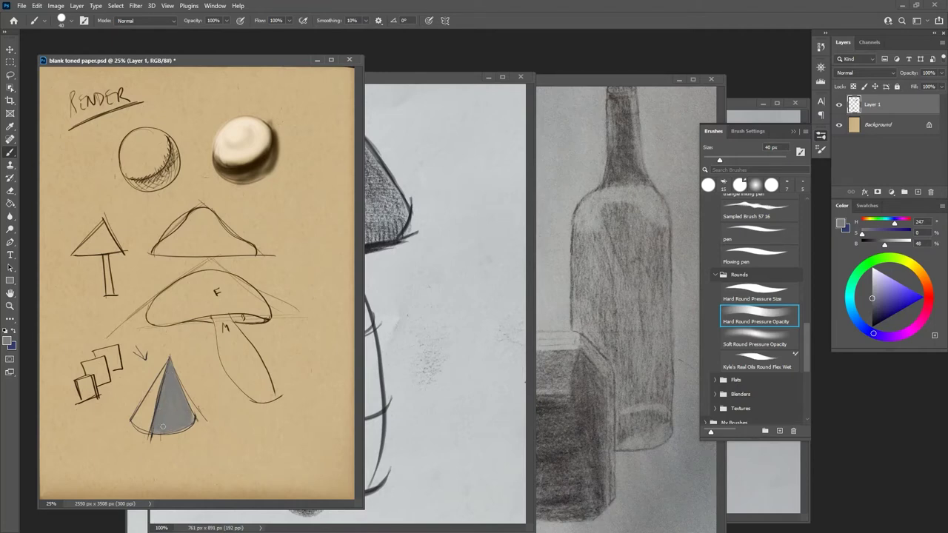
{"action": "left_click_drag", "start_coordinate": [174, 393], "coordinate": [159, 428]}
Step: Paint a column of value swatches near the page's left edge: white, an outlined paper tone, mid gray, dark gray and near-black
{"action": "mouse_move", "coordinate": [67, 427]}
{"action": "left_mouse_down"}
{"action": "mouse_move", "coordinate": [59, 432]}
{"action": "mouse_move", "coordinate": [68, 429]}
{"action": "left_mouse_up"}
{"action": "left_click_drag", "start_coordinate": [872, 298], "coordinate": [871, 311]}
{"action": "mouse_move", "coordinate": [71, 455]}
{"action": "left_mouse_down"}
{"action": "mouse_move", "coordinate": [59, 452]}
{"action": "mouse_move", "coordinate": [67, 453]}
{"action": "left_mouse_up"}
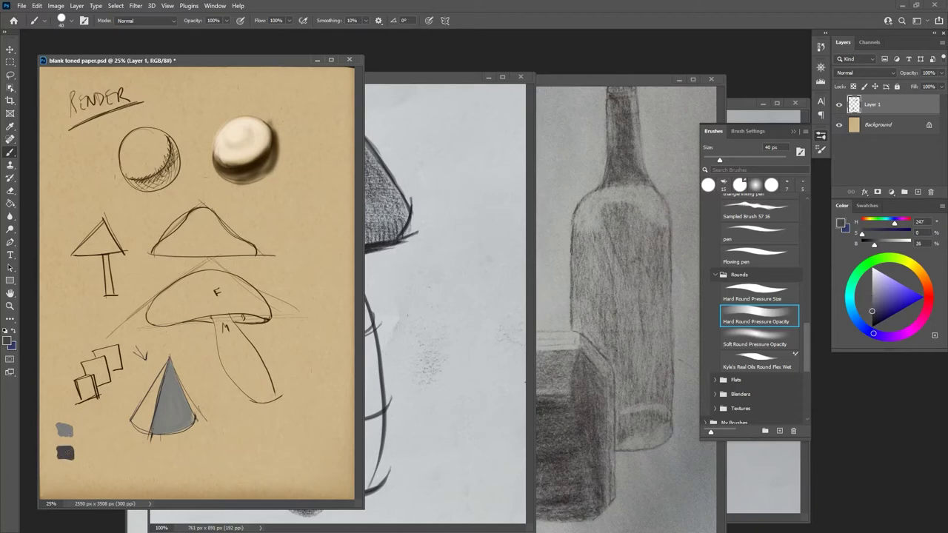
{"action": "left_click_drag", "start_coordinate": [872, 311], "coordinate": [872, 324]}
{"action": "left_click_drag", "start_coordinate": [58, 477], "coordinate": [66, 478]}
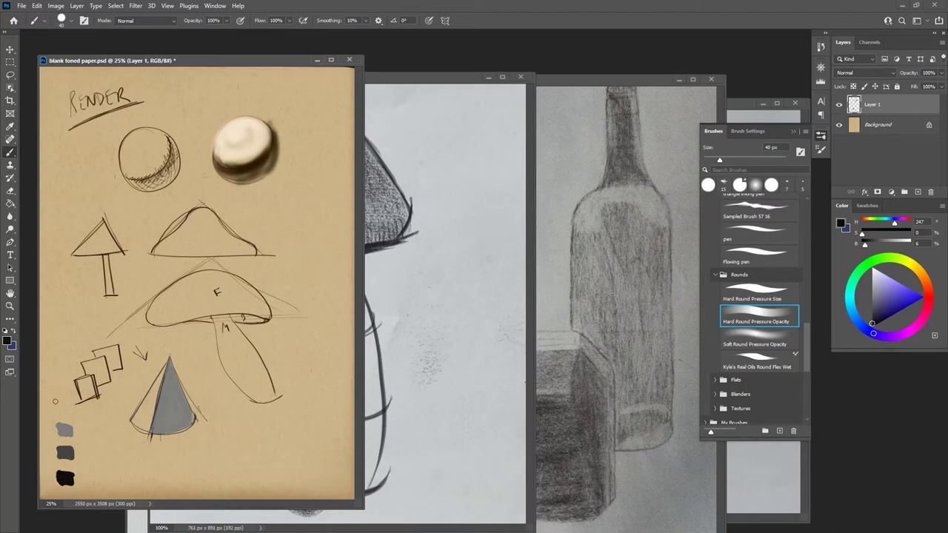
{"action": "mouse_move", "coordinate": [55, 401]}
{"action": "left_mouse_down"}
{"action": "mouse_move", "coordinate": [57, 414]}
{"action": "mouse_move", "coordinate": [77, 395]}
{"action": "mouse_move", "coordinate": [55, 395]}
{"action": "left_mouse_up"}
{"action": "left_click_drag", "start_coordinate": [872, 280], "coordinate": [868, 269]}
{"action": "mouse_move", "coordinate": [52, 381]}
{"action": "left_mouse_down"}
{"action": "mouse_move", "coordinate": [68, 384]}
{"action": "mouse_move", "coordinate": [55, 371]}
{"action": "left_mouse_up"}
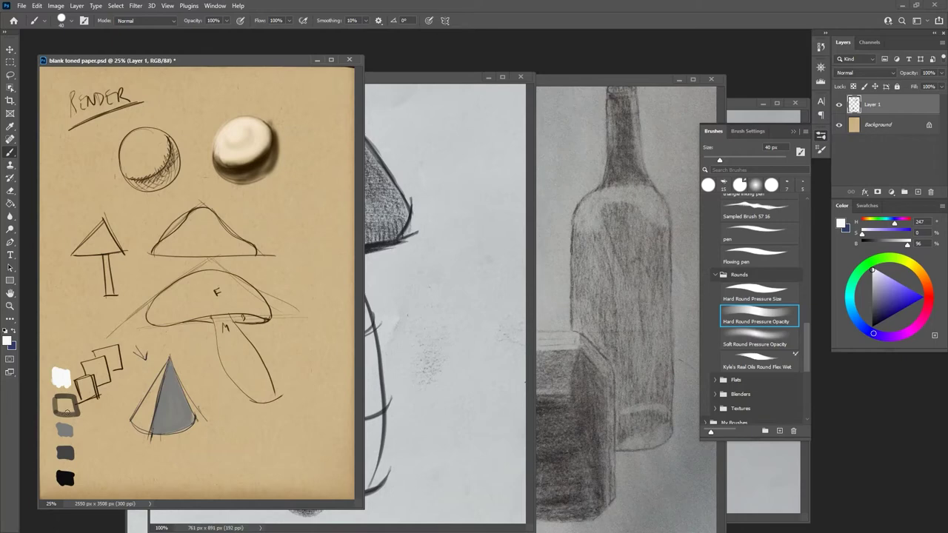
Step: Sample the dark gray swatch and paint the core shadow band down the cone from its tip
{"action": "key", "text": "alt"}
{"action": "left_click", "coordinate": [66, 451], "text": "alt"}
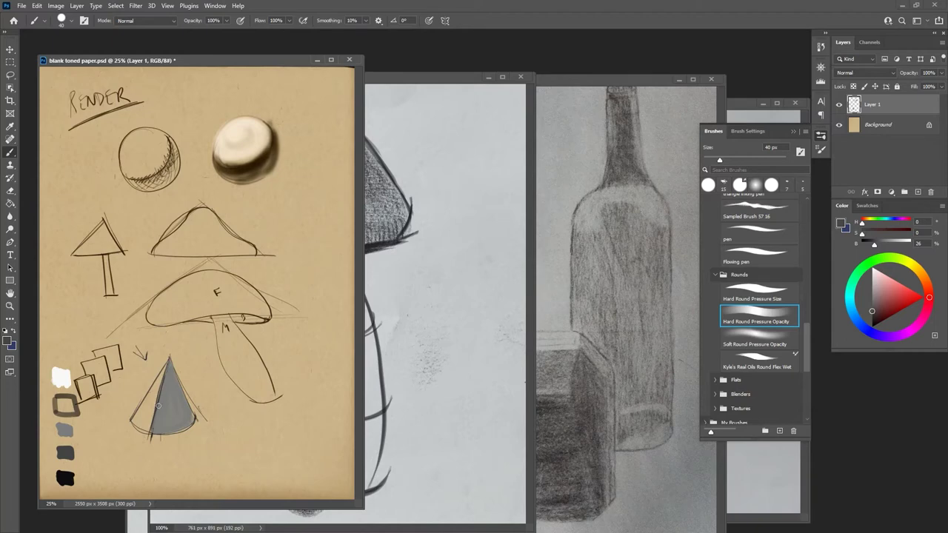
{"action": "left_click_drag", "start_coordinate": [169, 363], "coordinate": [158, 405]}
{"action": "mouse_move", "coordinate": [167, 368]}
{"action": "left_mouse_down"}
{"action": "mouse_move", "coordinate": [150, 431]}
{"action": "mouse_move", "coordinate": [167, 370]}
{"action": "left_mouse_up"}
{"action": "mouse_move", "coordinate": [167, 371]}
{"action": "left_mouse_down"}
{"action": "mouse_move", "coordinate": [157, 410]}
{"action": "mouse_move", "coordinate": [165, 383]}
{"action": "left_mouse_up"}
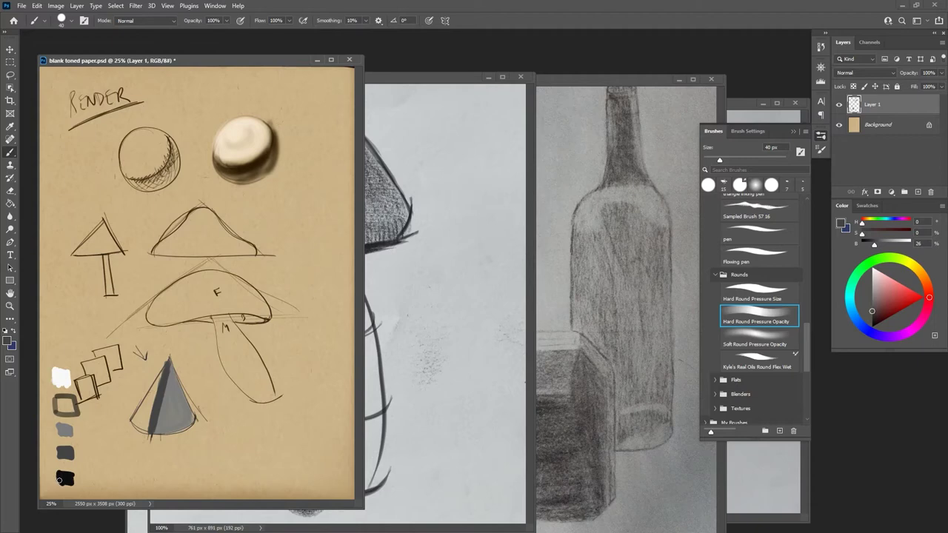
Step: Paint the cone's cast shadow with the sampled near-black and its lit side's highlight with the sampled white
{"action": "left_click", "coordinate": [60, 479], "text": "alt"}
{"action": "mouse_move", "coordinate": [148, 435]}
{"action": "left_mouse_down"}
{"action": "mouse_move", "coordinate": [211, 438]}
{"action": "mouse_move", "coordinate": [166, 434]}
{"action": "mouse_move", "coordinate": [198, 418]}
{"action": "mouse_move", "coordinate": [222, 432]}
{"action": "mouse_move", "coordinate": [194, 425]}
{"action": "mouse_move", "coordinate": [167, 435]}
{"action": "mouse_move", "coordinate": [202, 427]}
{"action": "mouse_move", "coordinate": [166, 435]}
{"action": "mouse_move", "coordinate": [224, 438]}
{"action": "left_mouse_up"}
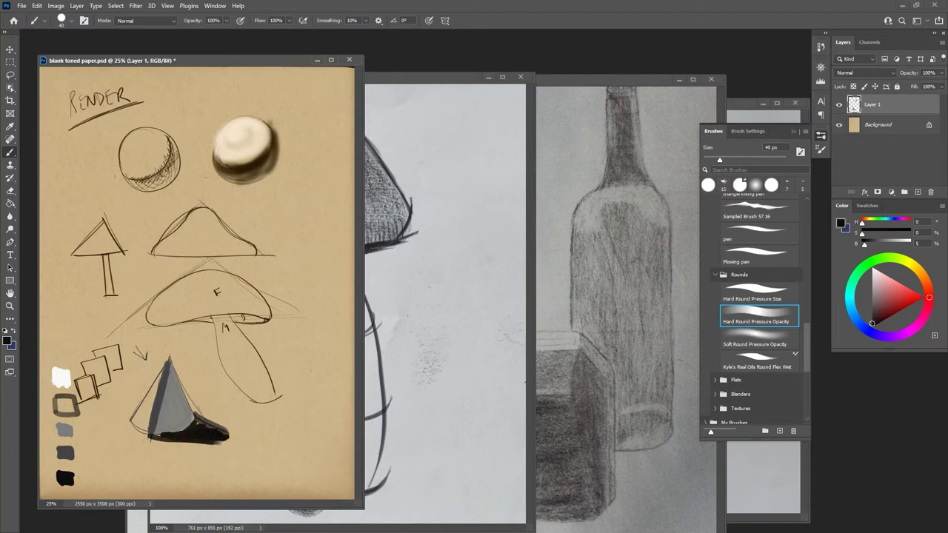
{"action": "left_click", "coordinate": [57, 368], "text": "alt"}
{"action": "mouse_move", "coordinate": [145, 405]}
{"action": "left_mouse_down"}
{"action": "mouse_move", "coordinate": [139, 416]}
{"action": "mouse_move", "coordinate": [151, 394]}
{"action": "mouse_move", "coordinate": [140, 422]}
{"action": "mouse_move", "coordinate": [162, 370]}
{"action": "left_mouse_up"}
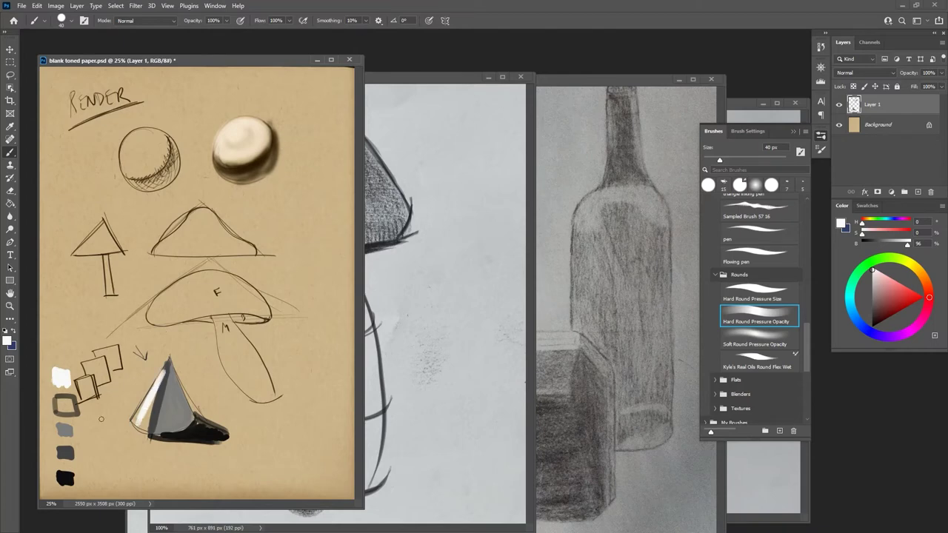
{"action": "mouse_move", "coordinate": [150, 404]}
{"action": "left_mouse_down"}
{"action": "mouse_move", "coordinate": [142, 422]}
{"action": "mouse_move", "coordinate": [147, 407]}
{"action": "mouse_move", "coordinate": [139, 413]}
{"action": "left_mouse_up"}
Step: Blend the edges of the cone's core shadow with the sampled mid and dark grays
{"action": "left_click", "coordinate": [67, 429], "text": "alt"}
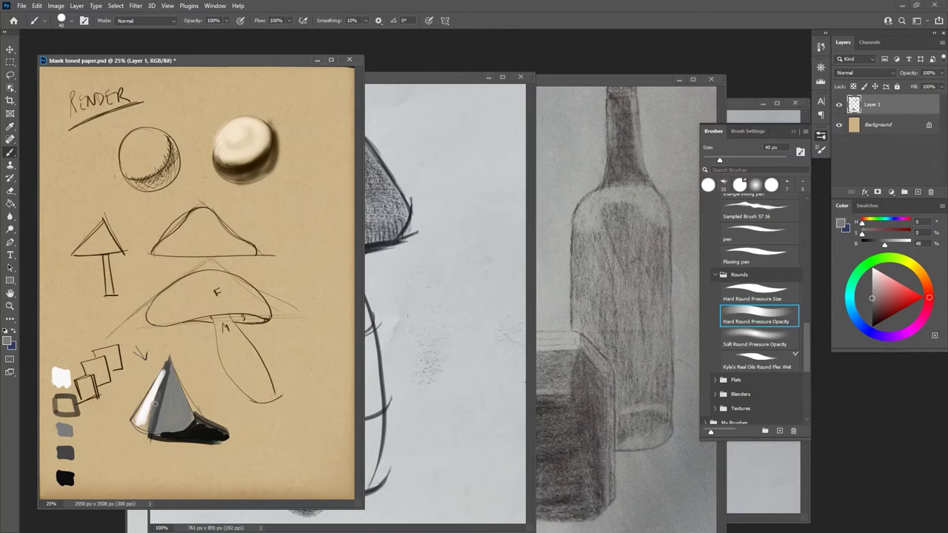
{"action": "mouse_move", "coordinate": [152, 404]}
{"action": "left_mouse_down"}
{"action": "mouse_move", "coordinate": [158, 390]}
{"action": "mouse_move", "coordinate": [145, 421]}
{"action": "mouse_move", "coordinate": [156, 394]}
{"action": "left_mouse_up"}
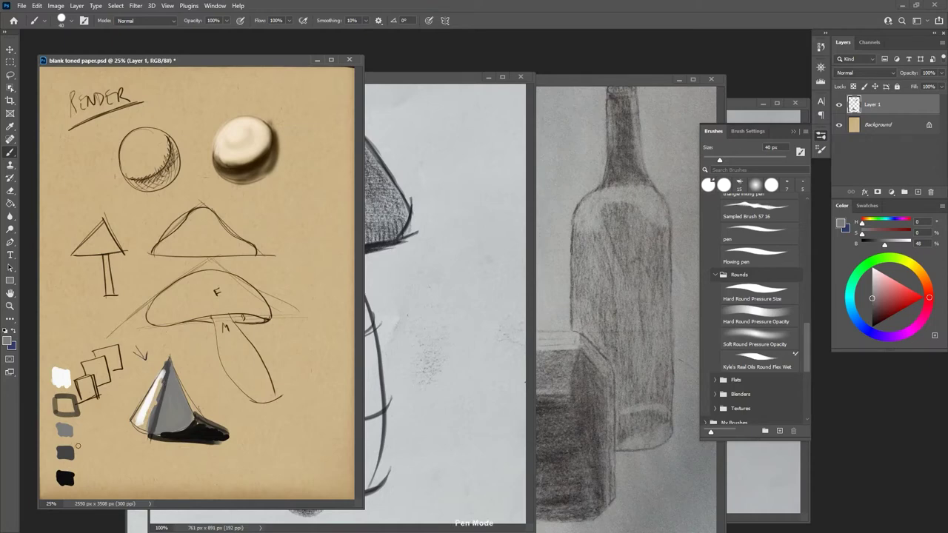
{"action": "left_click", "coordinate": [66, 453], "text": "alt"}
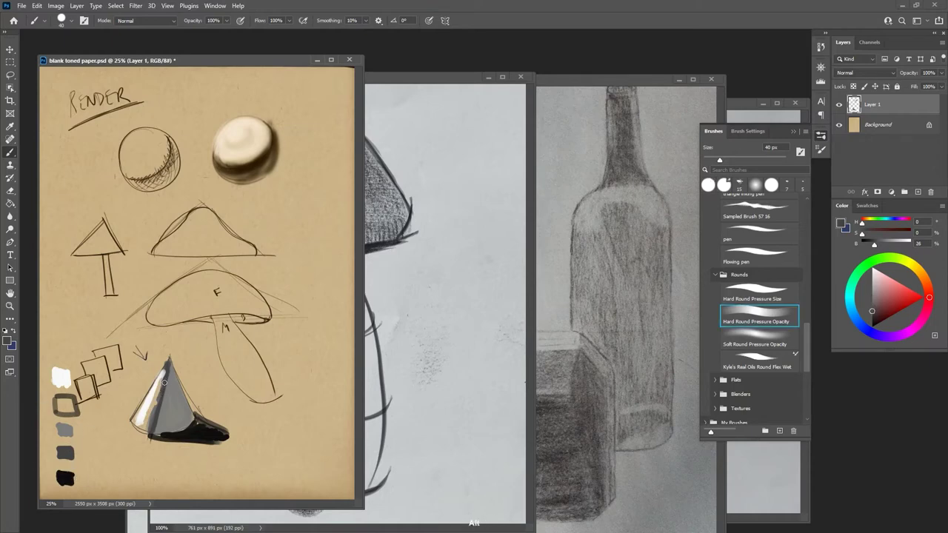
{"action": "left_click", "coordinate": [65, 428], "text": "alt"}
{"action": "mouse_move", "coordinate": [161, 399]}
{"action": "left_mouse_down"}
{"action": "mouse_move", "coordinate": [154, 413]}
{"action": "mouse_move", "coordinate": [159, 388]}
{"action": "mouse_move", "coordinate": [151, 427]}
{"action": "left_mouse_up"}
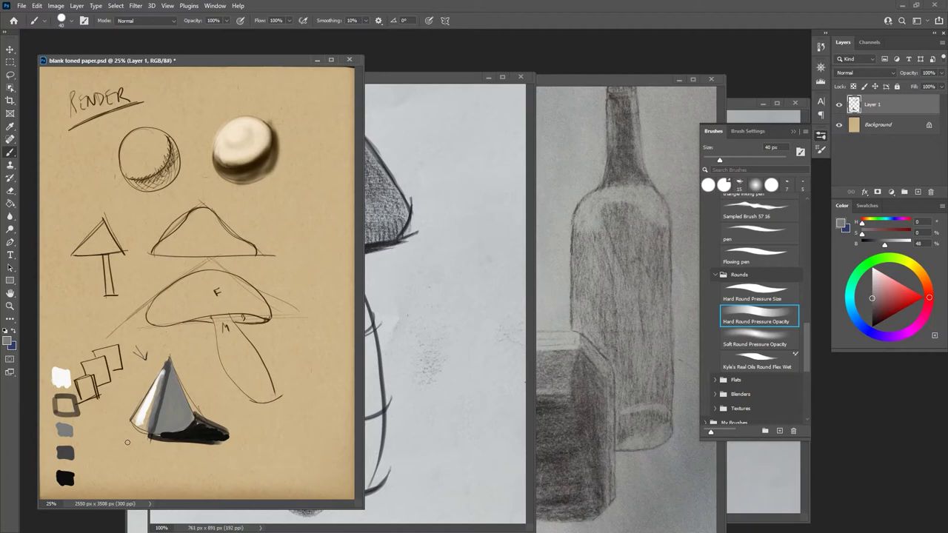
Step: Move draw2.png aside to compare it with the toned paper, and enlarge the toned paper to 50% around the cone
{"action": "left_click", "coordinate": [400, 76]}
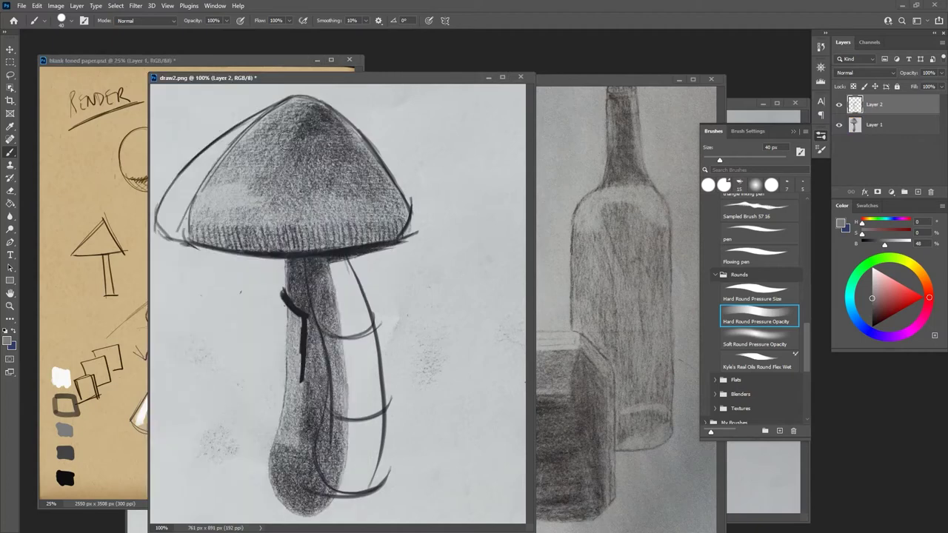
{"action": "left_click", "coordinate": [63, 459]}
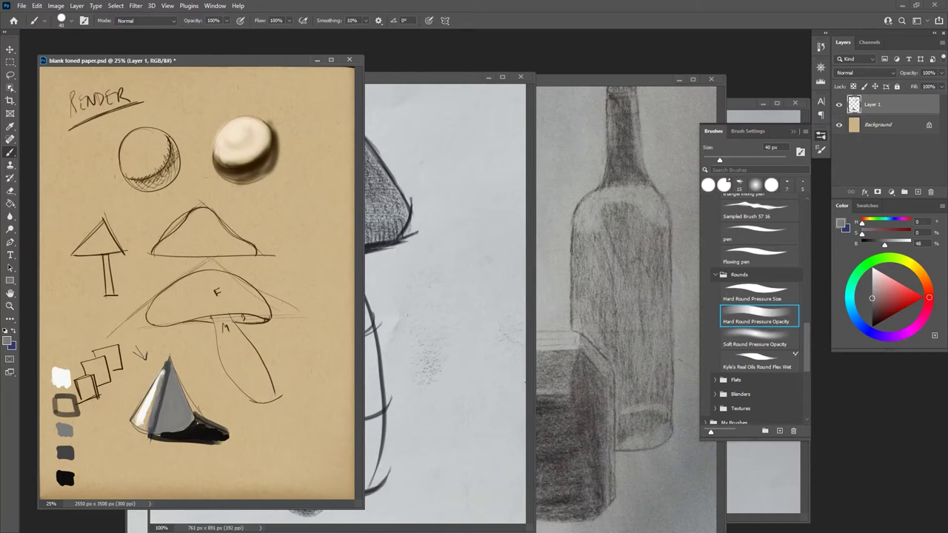
{"action": "left_click_drag", "start_coordinate": [409, 79], "coordinate": [516, 69]}
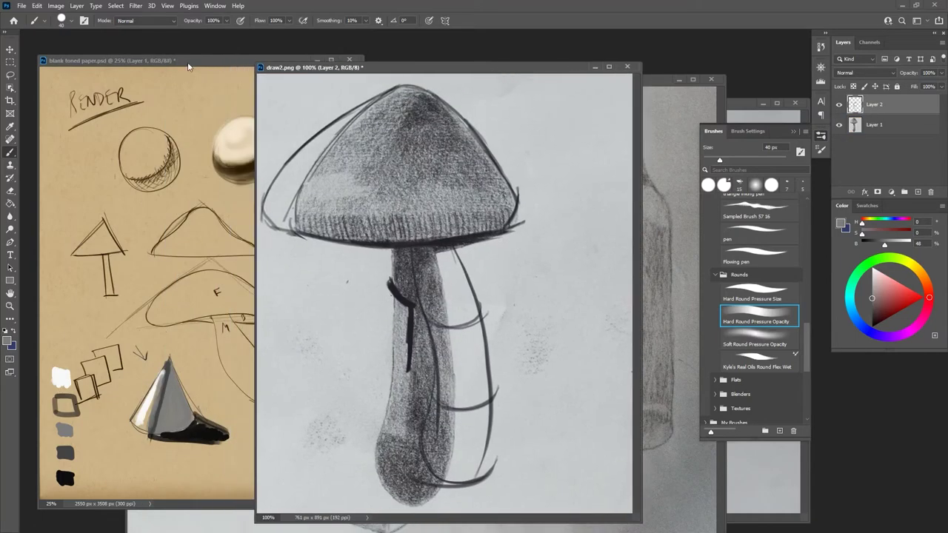
{"action": "left_click", "coordinate": [188, 66]}
{"action": "key", "text": "ctrl+equal"}
{"action": "key", "text": "ctrl+equal"}
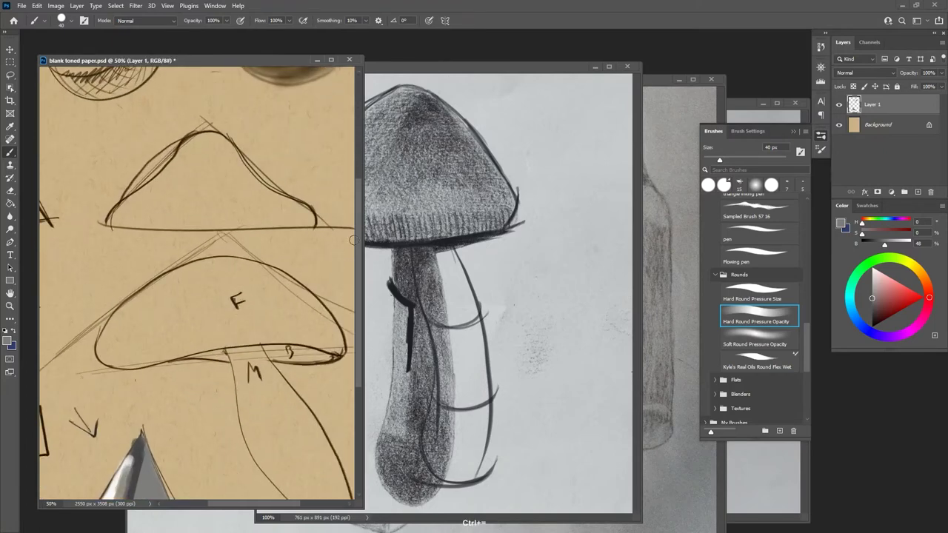
{"action": "scroll", "coordinate": [353, 239], "scroll_direction": "down", "scroll_amount": 5}
Step: In draw2.png, paint a dark gray core shadow band down the mushroom cap with the Soft Round Pressure Opacity brush
{"action": "left_click", "coordinate": [425, 79]}
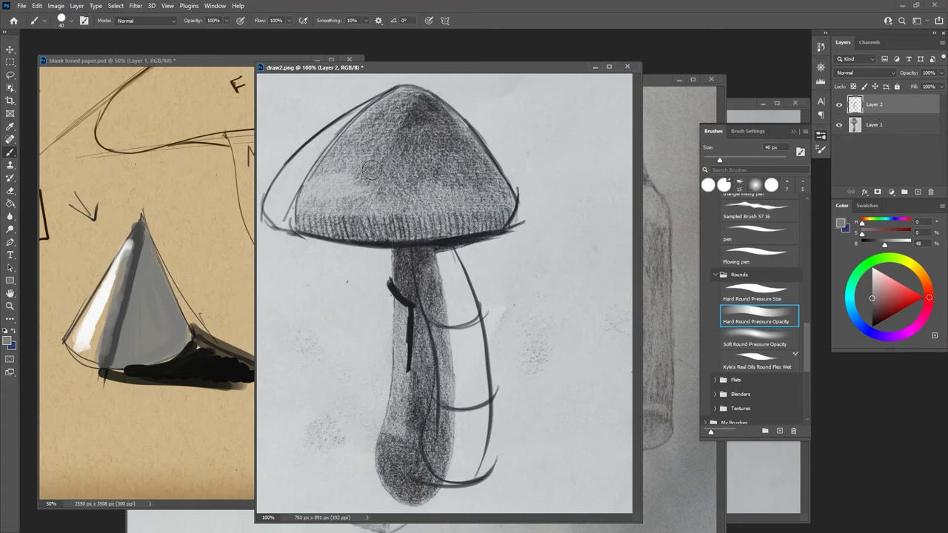
{"action": "left_click", "coordinate": [873, 312]}
{"action": "left_click", "coordinate": [758, 339]}
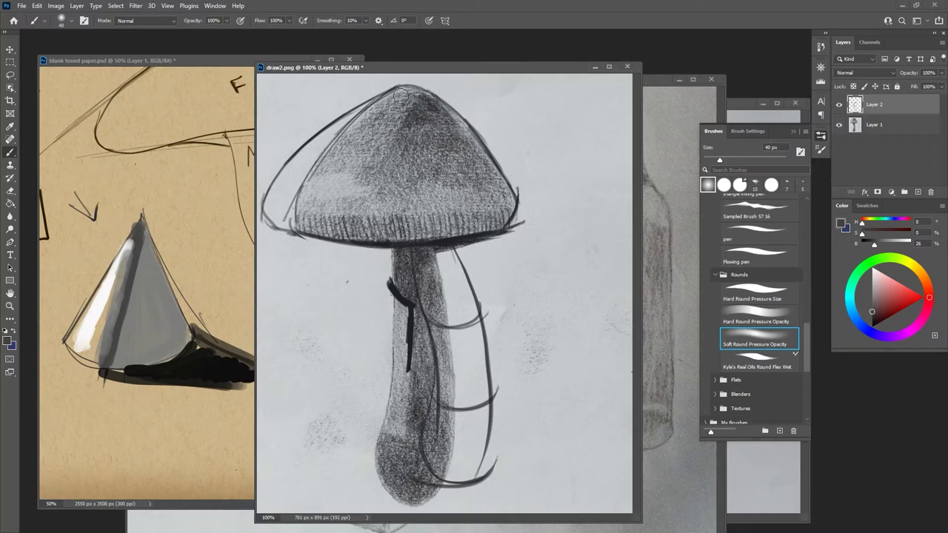
{"action": "mouse_move", "coordinate": [402, 89]}
{"action": "left_mouse_down"}
{"action": "mouse_move", "coordinate": [422, 96]}
{"action": "mouse_move", "coordinate": [433, 105]}
{"action": "mouse_move", "coordinate": [407, 100]}
{"action": "mouse_move", "coordinate": [390, 128]}
{"action": "mouse_move", "coordinate": [424, 99]}
{"action": "mouse_move", "coordinate": [397, 112]}
{"action": "mouse_move", "coordinate": [379, 154]}
{"action": "mouse_move", "coordinate": [414, 102]}
{"action": "mouse_move", "coordinate": [375, 152]}
{"action": "mouse_move", "coordinate": [369, 176]}
{"action": "mouse_move", "coordinate": [407, 108]}
{"action": "mouse_move", "coordinate": [378, 141]}
{"action": "mouse_move", "coordinate": [362, 173]}
{"action": "mouse_move", "coordinate": [408, 107]}
{"action": "mouse_move", "coordinate": [364, 175]}
{"action": "mouse_move", "coordinate": [388, 141]}
{"action": "mouse_move", "coordinate": [359, 186]}
{"action": "mouse_move", "coordinate": [354, 217]}
{"action": "mouse_move", "coordinate": [352, 103]}
{"action": "mouse_move", "coordinate": [351, 182]}
{"action": "mouse_move", "coordinate": [363, 230]}
{"action": "mouse_move", "coordinate": [363, 214]}
{"action": "mouse_move", "coordinate": [352, 220]}
{"action": "mouse_move", "coordinate": [367, 238]}
{"action": "mouse_move", "coordinate": [377, 240]}
{"action": "mouse_move", "coordinate": [356, 214]}
{"action": "mouse_move", "coordinate": [361, 178]}
{"action": "mouse_move", "coordinate": [401, 128]}
{"action": "mouse_move", "coordinate": [377, 153]}
{"action": "mouse_move", "coordinate": [396, 118]}
{"action": "mouse_move", "coordinate": [422, 100]}
{"action": "mouse_move", "coordinate": [423, 131]}
{"action": "left_mouse_up"}
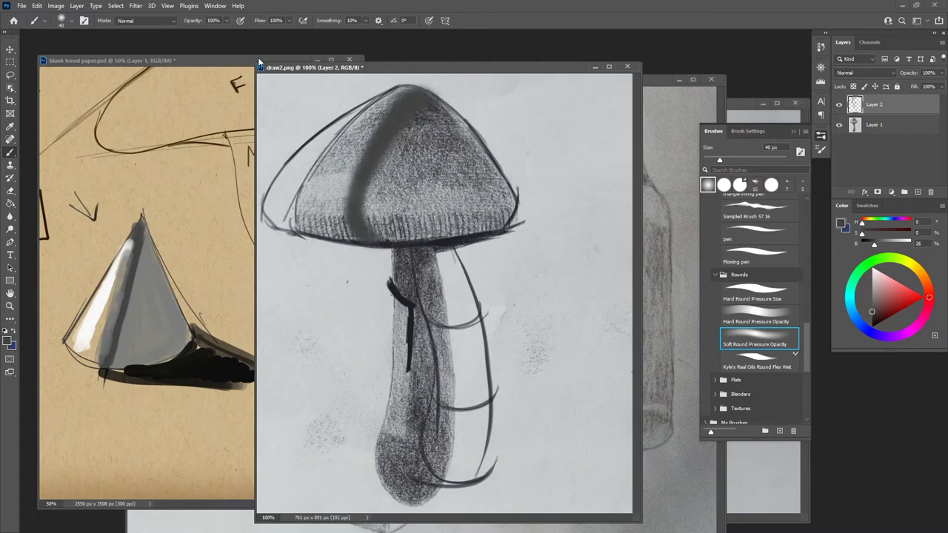
Step: On the toned paper, draw a curved core shadow line across the mushroom cap with Sampled Brush 57 16 at 60 px
{"action": "left_click", "coordinate": [252, 59]}
{"action": "left_click_drag", "start_coordinate": [362, 289], "coordinate": [362, 238]}
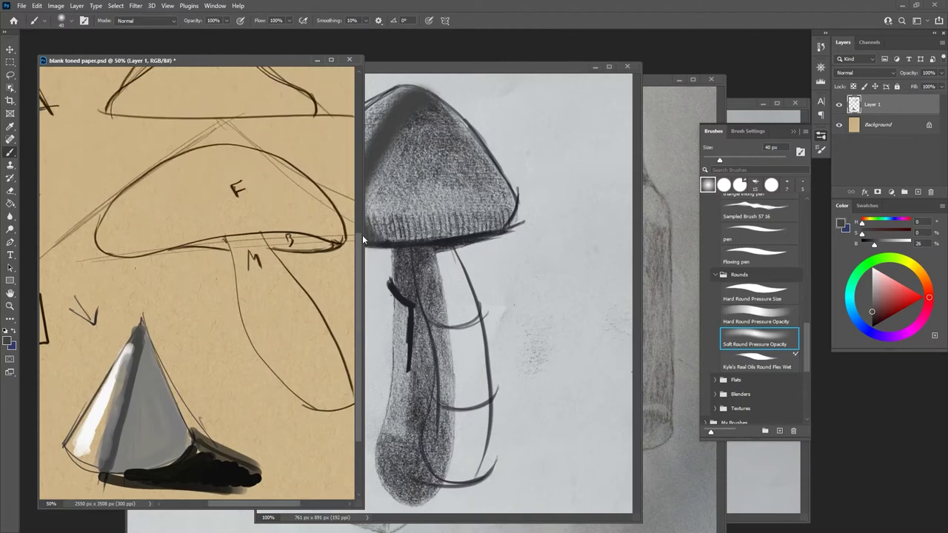
{"action": "left_click", "coordinate": [750, 210]}
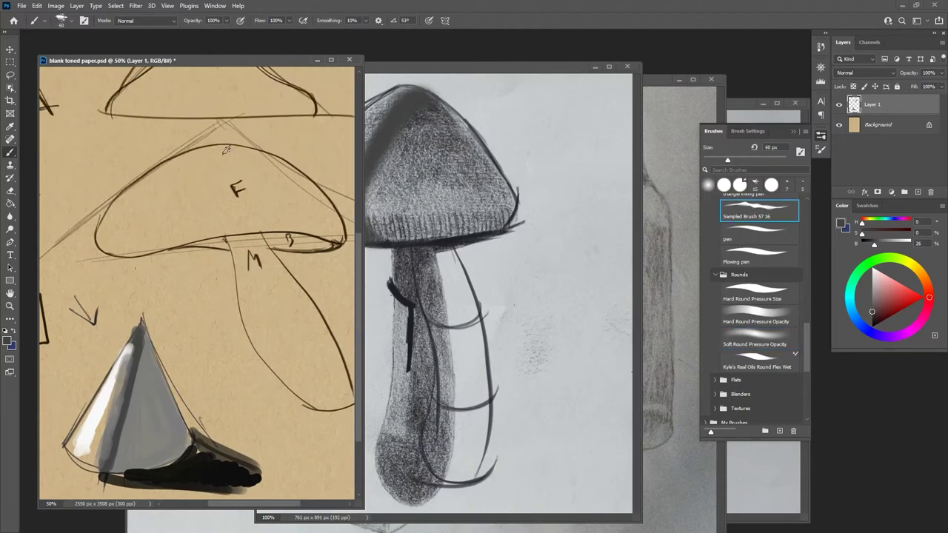
{"action": "mouse_move", "coordinate": [239, 147]}
{"action": "left_mouse_down"}
{"action": "mouse_move", "coordinate": [195, 166]}
{"action": "mouse_move", "coordinate": [161, 203]}
{"action": "mouse_move", "coordinate": [153, 235]}
{"action": "mouse_move", "coordinate": [176, 248]}
{"action": "left_mouse_up"}
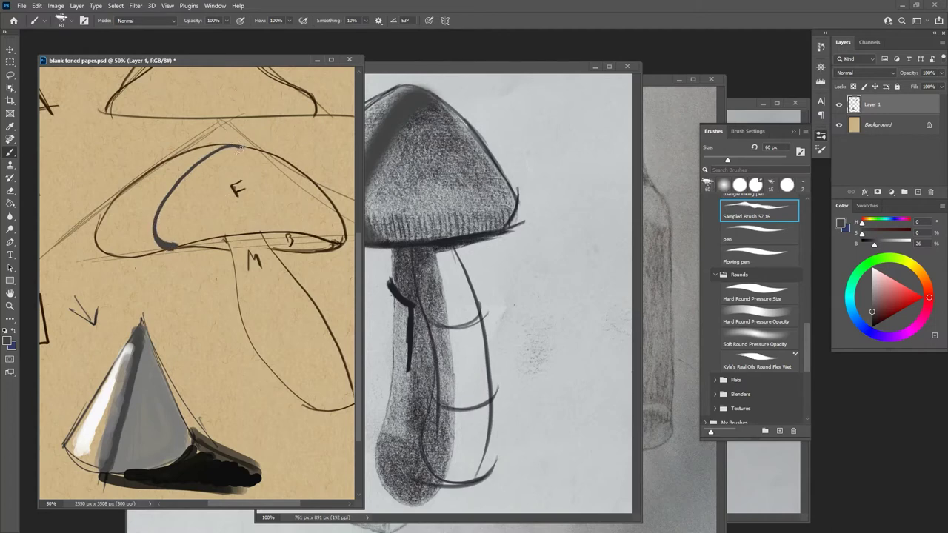
Step: Widen and soften the cap's core shadow in draw2.png with the Soft Round Pressure Opacity brush at 60 px
{"action": "left_click", "coordinate": [432, 69]}
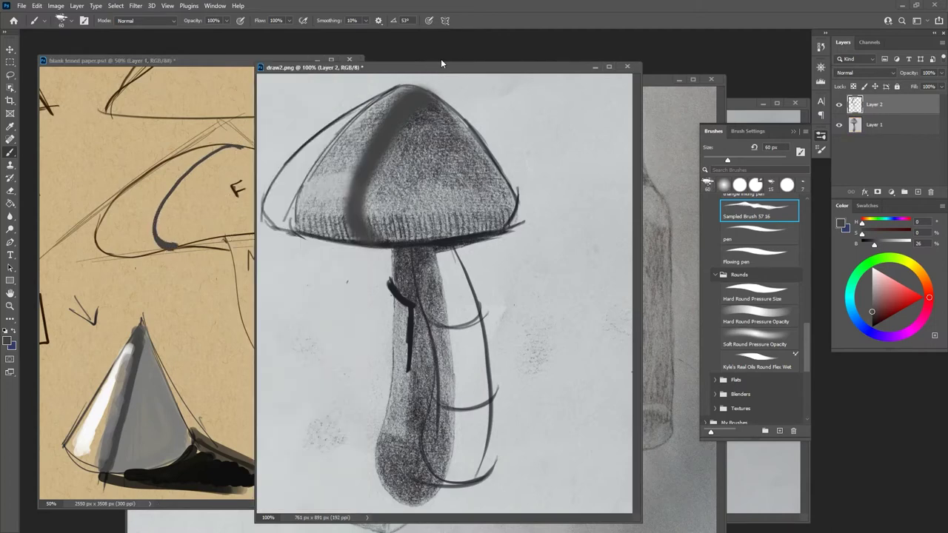
{"action": "left_click", "coordinate": [761, 337]}
{"action": "mouse_move", "coordinate": [381, 162]}
{"action": "left_mouse_down"}
{"action": "mouse_move", "coordinate": [373, 205]}
{"action": "mouse_move", "coordinate": [366, 197]}
{"action": "mouse_move", "coordinate": [393, 225]}
{"action": "mouse_move", "coordinate": [385, 145]}
{"action": "mouse_move", "coordinate": [426, 120]}
{"action": "mouse_move", "coordinate": [380, 200]}
{"action": "mouse_move", "coordinate": [389, 234]}
{"action": "mouse_move", "coordinate": [411, 97]}
{"action": "mouse_move", "coordinate": [371, 143]}
{"action": "mouse_move", "coordinate": [349, 220]}
{"action": "mouse_move", "coordinate": [355, 227]}
{"action": "mouse_move", "coordinate": [376, 131]}
{"action": "mouse_move", "coordinate": [364, 163]}
{"action": "left_mouse_up"}
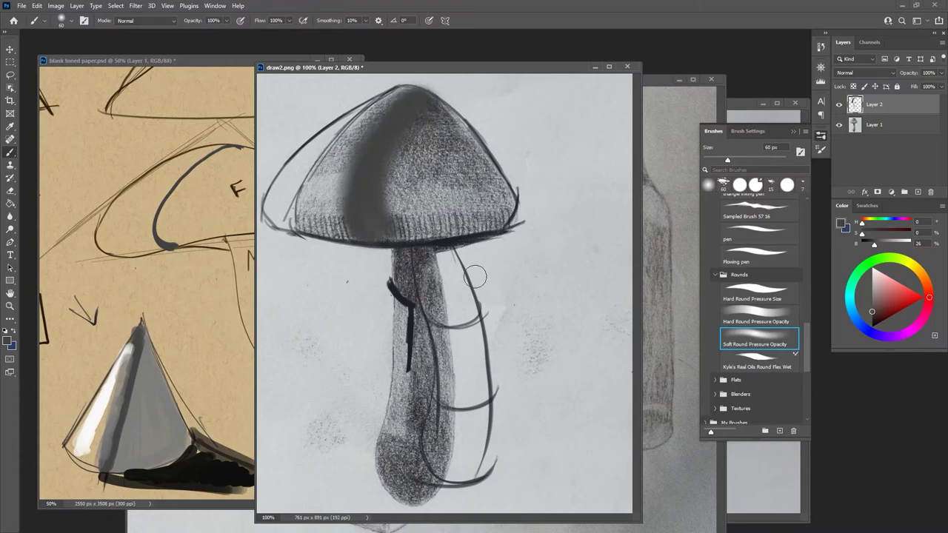
Step: Cover the right part of the mushroom cap with mid gray and extend the core shadow into it with darker gray
{"action": "left_click", "coordinate": [871, 296]}
{"action": "mouse_move", "coordinate": [402, 180]}
{"action": "left_mouse_down"}
{"action": "mouse_move", "coordinate": [432, 136]}
{"action": "mouse_move", "coordinate": [417, 193]}
{"action": "mouse_move", "coordinate": [414, 179]}
{"action": "mouse_move", "coordinate": [444, 163]}
{"action": "mouse_move", "coordinate": [448, 142]}
{"action": "mouse_move", "coordinate": [464, 160]}
{"action": "mouse_move", "coordinate": [446, 127]}
{"action": "mouse_move", "coordinate": [482, 180]}
{"action": "mouse_move", "coordinate": [454, 200]}
{"action": "mouse_move", "coordinate": [482, 169]}
{"action": "mouse_move", "coordinate": [497, 190]}
{"action": "mouse_move", "coordinate": [474, 210]}
{"action": "mouse_move", "coordinate": [497, 208]}
{"action": "mouse_move", "coordinate": [451, 220]}
{"action": "mouse_move", "coordinate": [431, 182]}
{"action": "mouse_move", "coordinate": [424, 206]}
{"action": "mouse_move", "coordinate": [441, 137]}
{"action": "mouse_move", "coordinate": [431, 172]}
{"action": "mouse_move", "coordinate": [404, 182]}
{"action": "mouse_move", "coordinate": [431, 144]}
{"action": "mouse_move", "coordinate": [421, 194]}
{"action": "mouse_move", "coordinate": [400, 203]}
{"action": "mouse_move", "coordinate": [398, 195]}
{"action": "mouse_move", "coordinate": [419, 212]}
{"action": "mouse_move", "coordinate": [409, 226]}
{"action": "mouse_move", "coordinate": [478, 209]}
{"action": "mouse_move", "coordinate": [488, 198]}
{"action": "mouse_move", "coordinate": [451, 133]}
{"action": "mouse_move", "coordinate": [518, 117]}
{"action": "mouse_move", "coordinate": [465, 114]}
{"action": "mouse_move", "coordinate": [448, 166]}
{"action": "mouse_move", "coordinate": [449, 157]}
{"action": "mouse_move", "coordinate": [477, 185]}
{"action": "mouse_move", "coordinate": [409, 223]}
{"action": "mouse_move", "coordinate": [445, 229]}
{"action": "mouse_move", "coordinate": [495, 205]}
{"action": "mouse_move", "coordinate": [494, 217]}
{"action": "mouse_move", "coordinate": [410, 233]}
{"action": "mouse_move", "coordinate": [477, 221]}
{"action": "mouse_move", "coordinate": [453, 163]}
{"action": "mouse_move", "coordinate": [417, 203]}
{"action": "mouse_move", "coordinate": [403, 150]}
{"action": "mouse_move", "coordinate": [397, 201]}
{"action": "mouse_move", "coordinate": [425, 135]}
{"action": "mouse_move", "coordinate": [412, 133]}
{"action": "mouse_move", "coordinate": [390, 205]}
{"action": "mouse_move", "coordinate": [384, 183]}
{"action": "mouse_move", "coordinate": [393, 218]}
{"action": "mouse_move", "coordinate": [386, 192]}
{"action": "mouse_move", "coordinate": [417, 124]}
{"action": "mouse_move", "coordinate": [429, 111]}
{"action": "mouse_move", "coordinate": [439, 115]}
{"action": "mouse_move", "coordinate": [405, 127]}
{"action": "mouse_move", "coordinate": [388, 156]}
{"action": "mouse_move", "coordinate": [390, 223]}
{"action": "mouse_move", "coordinate": [399, 229]}
{"action": "mouse_move", "coordinate": [385, 161]}
{"action": "left_mouse_up"}
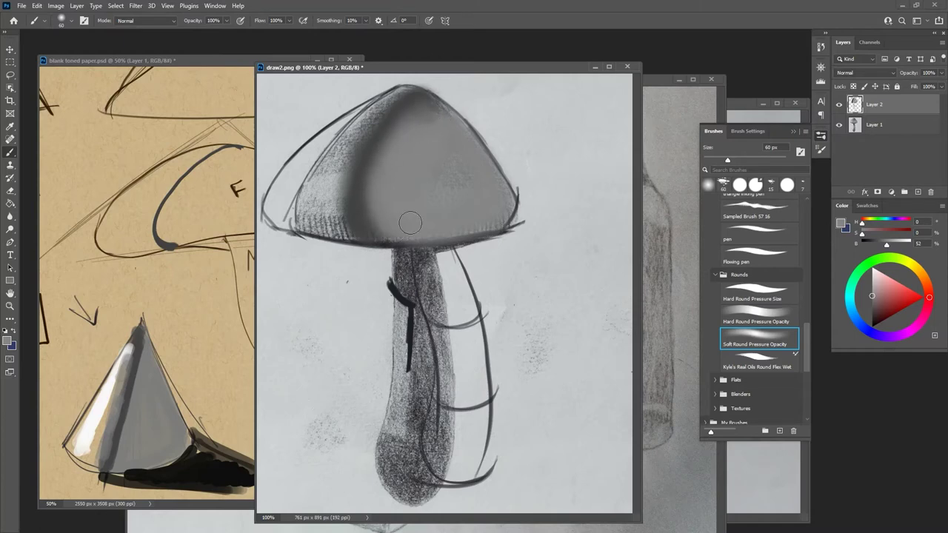
{"action": "left_click_drag", "start_coordinate": [872, 297], "coordinate": [870, 312]}
{"action": "mouse_move", "coordinate": [370, 148]}
{"action": "left_mouse_down"}
{"action": "mouse_move", "coordinate": [383, 143]}
{"action": "mouse_move", "coordinate": [363, 207]}
{"action": "mouse_move", "coordinate": [423, 101]}
{"action": "mouse_move", "coordinate": [383, 210]}
{"action": "mouse_move", "coordinate": [390, 226]}
{"action": "mouse_move", "coordinate": [388, 156]}
{"action": "mouse_move", "coordinate": [425, 113]}
{"action": "mouse_move", "coordinate": [366, 136]}
{"action": "left_mouse_up"}
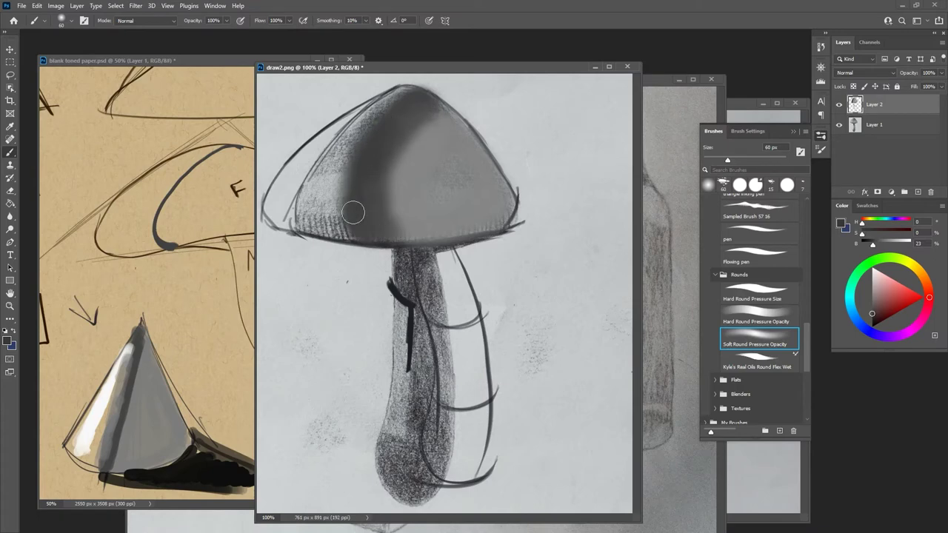
Step: Paint the lit left part of the mushroom cap with light gray at 70% brightness, up to the core shadow's edge
{"action": "left_click", "coordinate": [870, 278]}
{"action": "left_click_drag", "start_coordinate": [871, 280], "coordinate": [871, 286]}
{"action": "mouse_move", "coordinate": [299, 169]}
{"action": "left_mouse_down"}
{"action": "mouse_move", "coordinate": [283, 188]}
{"action": "mouse_move", "coordinate": [327, 137]}
{"action": "mouse_move", "coordinate": [279, 214]}
{"action": "left_mouse_up"}
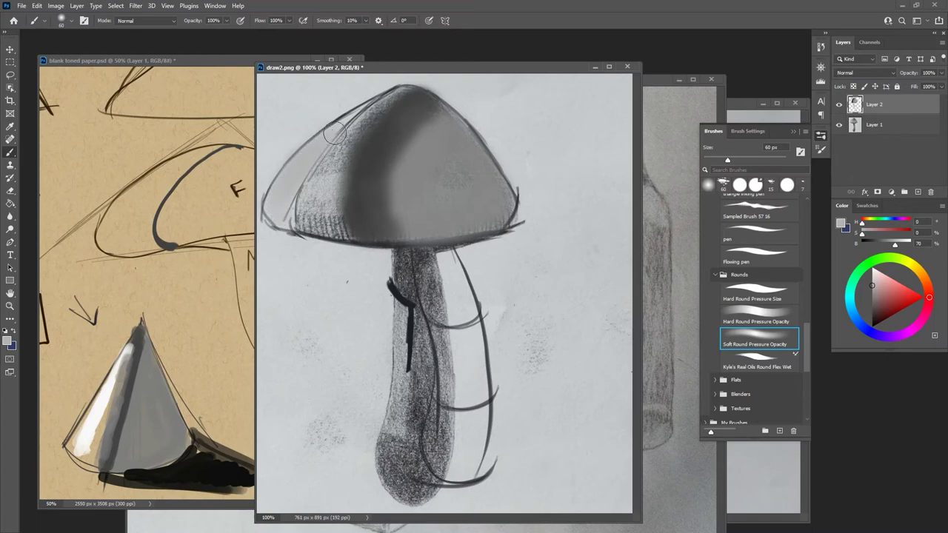
{"action": "mouse_move", "coordinate": [347, 202]}
{"action": "left_mouse_down"}
{"action": "mouse_move", "coordinate": [346, 178]}
{"action": "mouse_move", "coordinate": [343, 228]}
{"action": "mouse_move", "coordinate": [344, 158]}
{"action": "mouse_move", "coordinate": [399, 97]}
{"action": "mouse_move", "coordinate": [341, 171]}
{"action": "mouse_move", "coordinate": [340, 231]}
{"action": "mouse_move", "coordinate": [357, 153]}
{"action": "left_mouse_up"}
Step: Paint a white highlight along the lit side of the mushroom cap, following its curve from the tip to the lower edge
{"action": "left_click_drag", "start_coordinate": [879, 281], "coordinate": [863, 255]}
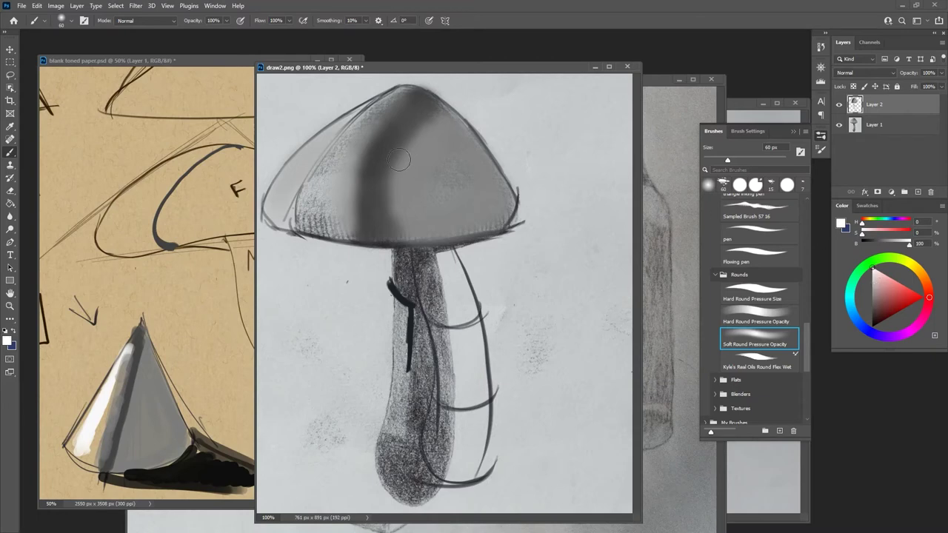
{"action": "mouse_move", "coordinate": [331, 161]}
{"action": "left_mouse_down"}
{"action": "mouse_move", "coordinate": [366, 121]}
{"action": "mouse_move", "coordinate": [308, 185]}
{"action": "mouse_move", "coordinate": [355, 123]}
{"action": "mouse_move", "coordinate": [338, 148]}
{"action": "mouse_move", "coordinate": [386, 109]}
{"action": "left_mouse_up"}
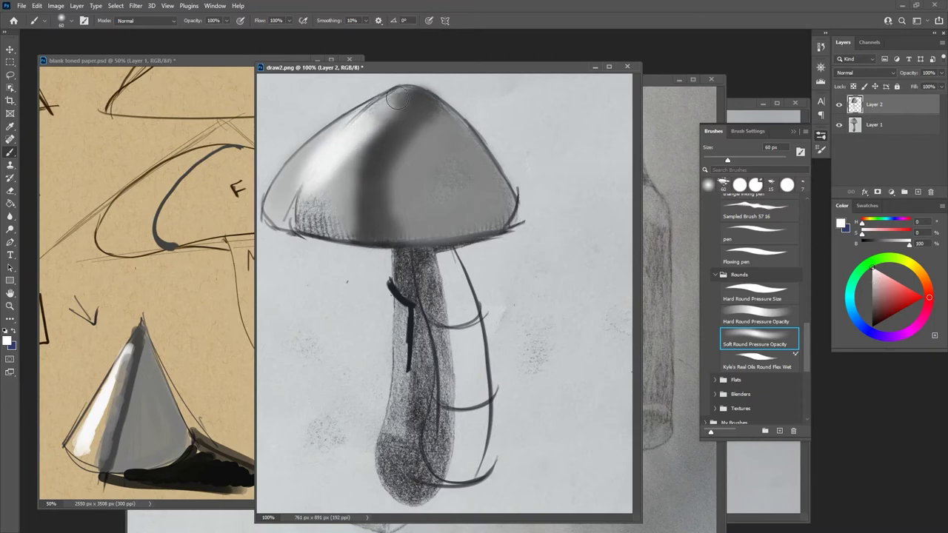
{"action": "left_click_drag", "start_coordinate": [309, 215], "coordinate": [307, 180]}
{"action": "mouse_move", "coordinate": [382, 111]}
{"action": "left_mouse_down"}
{"action": "mouse_move", "coordinate": [332, 144]}
{"action": "mouse_move", "coordinate": [326, 156]}
{"action": "mouse_move", "coordinate": [343, 140]}
{"action": "mouse_move", "coordinate": [309, 206]}
{"action": "mouse_move", "coordinate": [314, 184]}
{"action": "left_mouse_up"}
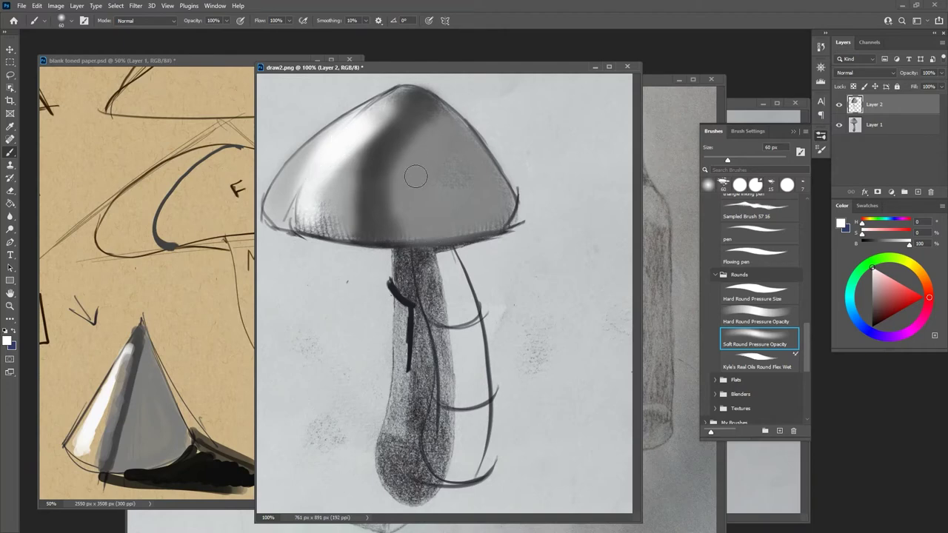
Step: Cover the remaining pencil texture at the cap's lower left and soften the highlight with light gray at 74% brightness
{"action": "left_click_drag", "start_coordinate": [871, 296], "coordinate": [872, 282]}
{"action": "mouse_move", "coordinate": [326, 208]}
{"action": "left_mouse_down"}
{"action": "mouse_move", "coordinate": [291, 220]}
{"action": "mouse_move", "coordinate": [336, 226]}
{"action": "mouse_move", "coordinate": [324, 232]}
{"action": "mouse_move", "coordinate": [323, 199]}
{"action": "mouse_move", "coordinate": [334, 191]}
{"action": "mouse_move", "coordinate": [289, 222]}
{"action": "mouse_move", "coordinate": [273, 207]}
{"action": "mouse_move", "coordinate": [343, 227]}
{"action": "left_mouse_up"}
{"action": "mouse_move", "coordinate": [331, 191]}
{"action": "left_mouse_down"}
{"action": "mouse_move", "coordinate": [403, 97]}
{"action": "mouse_move", "coordinate": [382, 108]}
{"action": "mouse_move", "coordinate": [408, 93]}
{"action": "mouse_move", "coordinate": [383, 110]}
{"action": "mouse_move", "coordinate": [415, 94]}
{"action": "mouse_move", "coordinate": [465, 156]}
{"action": "mouse_move", "coordinate": [504, 183]}
{"action": "mouse_move", "coordinate": [447, 110]}
{"action": "left_mouse_up"}
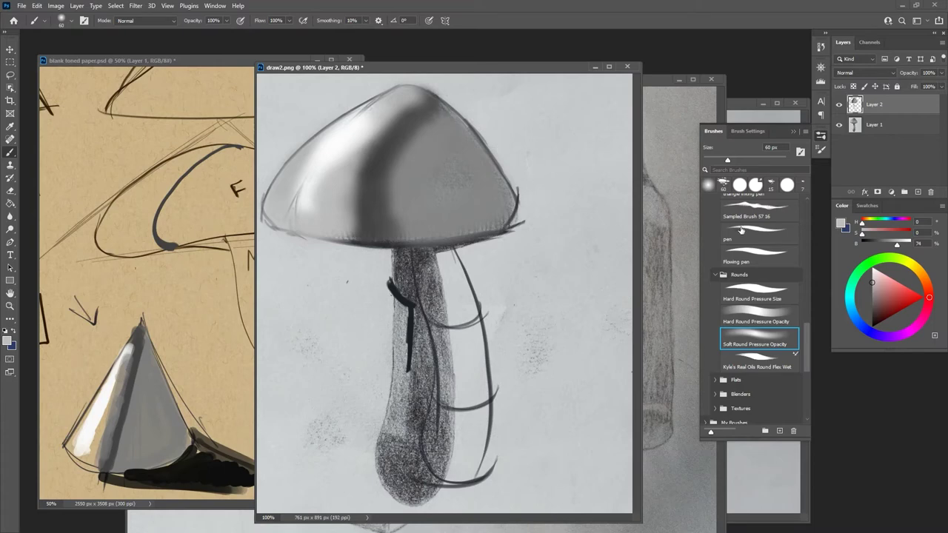
Step: Repaint the cap's shadow side with 49% gray and its core shadow with 26% gray, using a 30 px Hard Round Pressure Opacity brush
{"action": "left_click", "coordinate": [760, 295]}
{"action": "left_click", "coordinate": [755, 317]}
{"action": "key", "text": "alt"}
{"action": "left_click", "coordinate": [871, 299]}
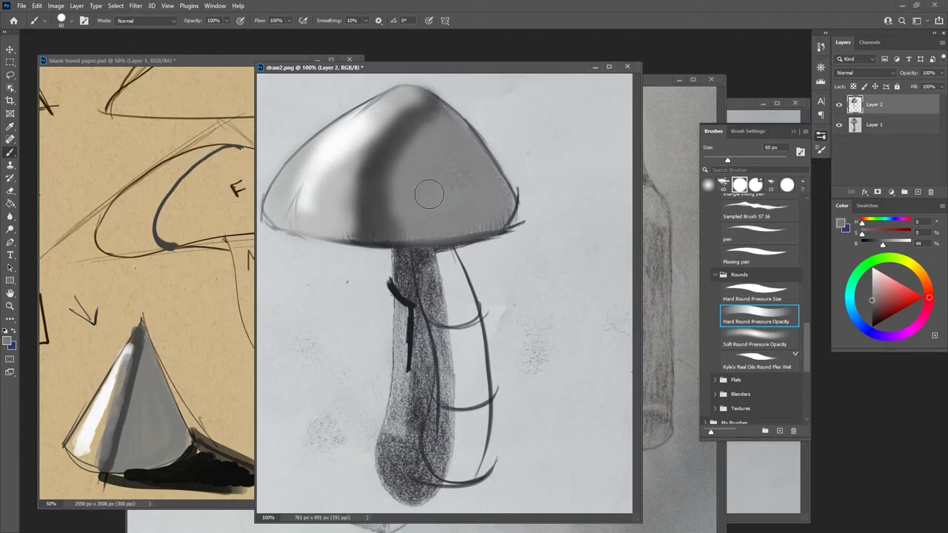
{"action": "key", "text": "ctrl+minus"}
{"action": "key", "text": "bracketleft"}
{"action": "key", "text": "bracketleft"}
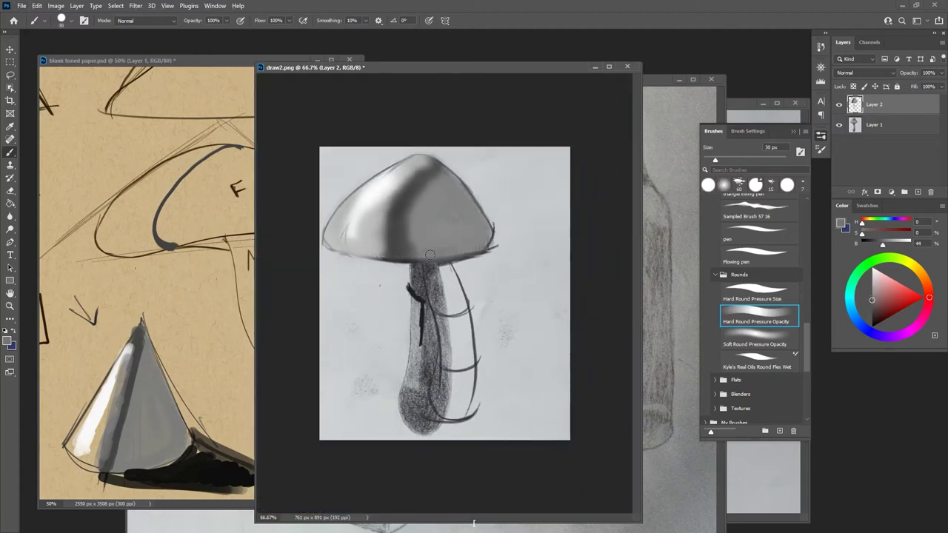
{"action": "left_click_drag", "start_coordinate": [872, 299], "coordinate": [870, 295]}
{"action": "left_click_drag", "start_coordinate": [434, 252], "coordinate": [474, 247]}
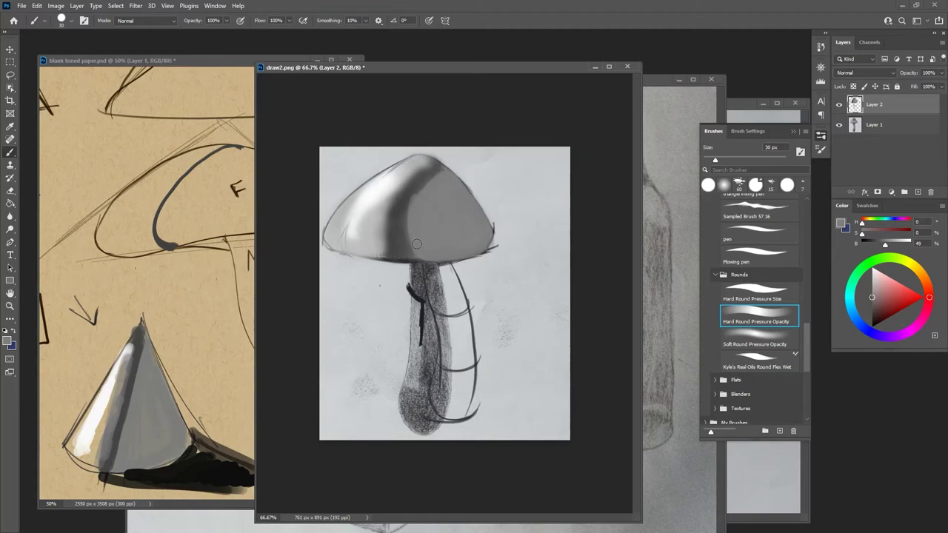
{"action": "left_click_drag", "start_coordinate": [876, 299], "coordinate": [870, 311]}
{"action": "mouse_move", "coordinate": [403, 192]}
{"action": "left_mouse_down"}
{"action": "mouse_move", "coordinate": [434, 166]}
{"action": "mouse_move", "coordinate": [402, 191]}
{"action": "mouse_move", "coordinate": [395, 255]}
{"action": "mouse_move", "coordinate": [394, 221]}
{"action": "mouse_move", "coordinate": [402, 250]}
{"action": "mouse_move", "coordinate": [407, 215]}
{"action": "mouse_move", "coordinate": [429, 174]}
{"action": "mouse_move", "coordinate": [442, 171]}
{"action": "mouse_move", "coordinate": [411, 201]}
{"action": "mouse_move", "coordinate": [422, 182]}
{"action": "mouse_move", "coordinate": [400, 232]}
{"action": "mouse_move", "coordinate": [431, 180]}
{"action": "mouse_move", "coordinate": [407, 201]}
{"action": "mouse_move", "coordinate": [430, 177]}
{"action": "mouse_move", "coordinate": [402, 237]}
{"action": "mouse_move", "coordinate": [414, 204]}
{"action": "mouse_move", "coordinate": [412, 254]}
{"action": "left_mouse_up"}
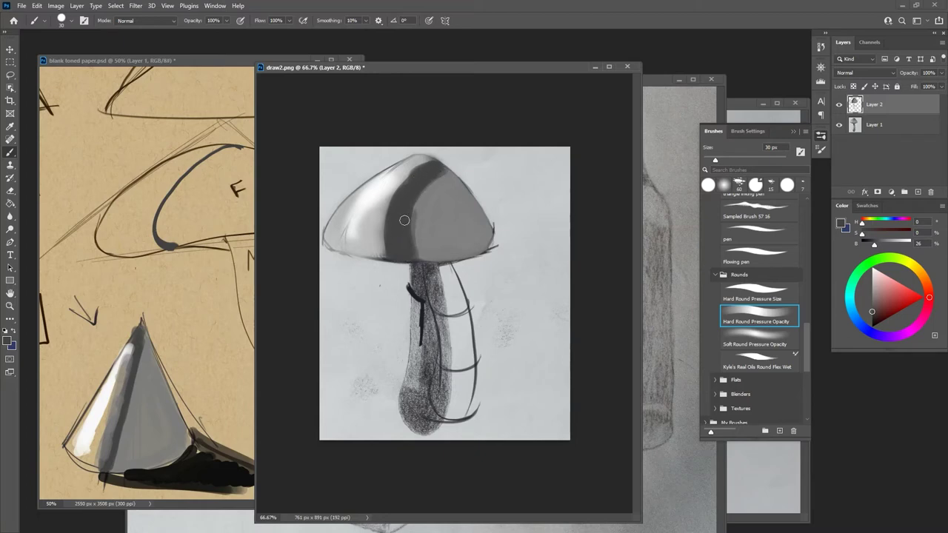
Step: Repaint the cap's lit side with 74% gray and its highlight with near-white at 96% brightness
{"action": "left_click", "coordinate": [871, 282]}
{"action": "mouse_move", "coordinate": [382, 206]}
{"action": "left_mouse_down"}
{"action": "mouse_move", "coordinate": [377, 230]}
{"action": "mouse_move", "coordinate": [388, 197]}
{"action": "mouse_move", "coordinate": [429, 159]}
{"action": "mouse_move", "coordinate": [405, 172]}
{"action": "mouse_move", "coordinate": [373, 221]}
{"action": "mouse_move", "coordinate": [388, 194]}
{"action": "mouse_move", "coordinate": [378, 250]}
{"action": "mouse_move", "coordinate": [375, 224]}
{"action": "mouse_move", "coordinate": [362, 246]}
{"action": "mouse_move", "coordinate": [341, 244]}
{"action": "mouse_move", "coordinate": [340, 215]}
{"action": "mouse_move", "coordinate": [334, 230]}
{"action": "mouse_move", "coordinate": [380, 179]}
{"action": "mouse_move", "coordinate": [371, 184]}
{"action": "mouse_move", "coordinate": [411, 158]}
{"action": "mouse_move", "coordinate": [352, 200]}
{"action": "mouse_move", "coordinate": [334, 233]}
{"action": "left_mouse_up"}
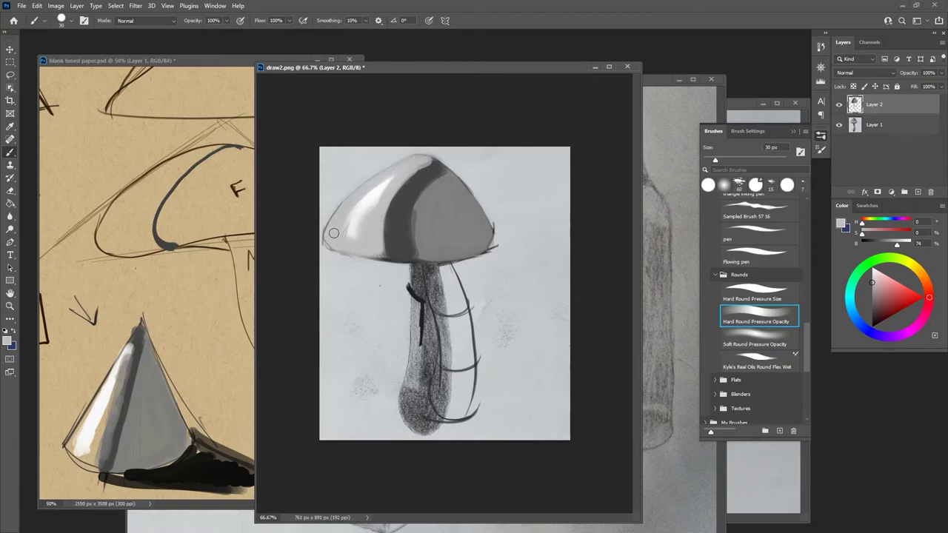
{"action": "left_click_drag", "start_coordinate": [864, 275], "coordinate": [872, 270]}
{"action": "mouse_move", "coordinate": [364, 212]}
{"action": "left_mouse_down"}
{"action": "mouse_move", "coordinate": [400, 173]}
{"action": "mouse_move", "coordinate": [355, 225]}
{"action": "mouse_move", "coordinate": [361, 204]}
{"action": "mouse_move", "coordinate": [353, 228]}
{"action": "mouse_move", "coordinate": [377, 195]}
{"action": "mouse_move", "coordinate": [353, 235]}
{"action": "left_mouse_up"}
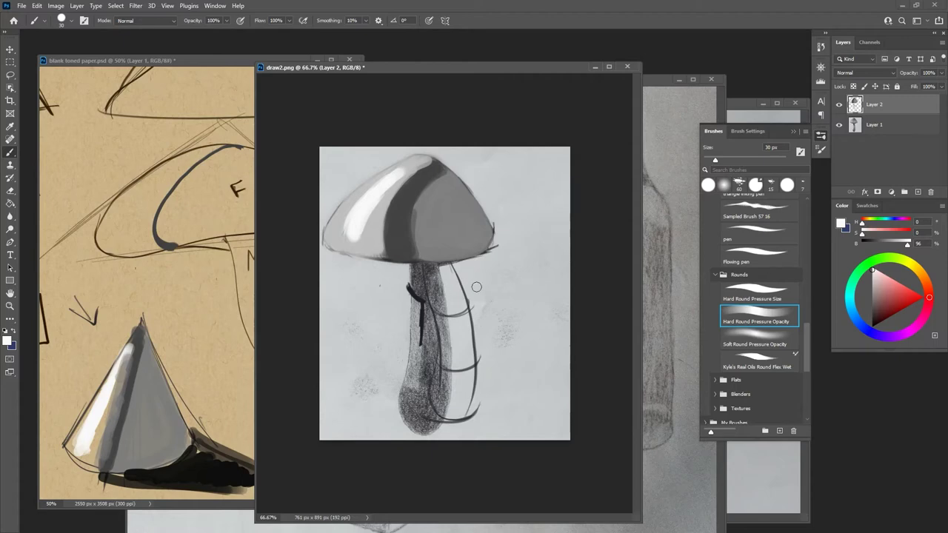
Step: Paint out the pencil stem to the left of the new curved stem outline with the sampled paper color
{"action": "mouse_move", "coordinate": [411, 277]}
{"action": "left_mouse_down"}
{"action": "mouse_move", "coordinate": [418, 311]}
{"action": "mouse_move", "coordinate": [415, 270]}
{"action": "mouse_move", "coordinate": [425, 331]}
{"action": "left_mouse_up"}
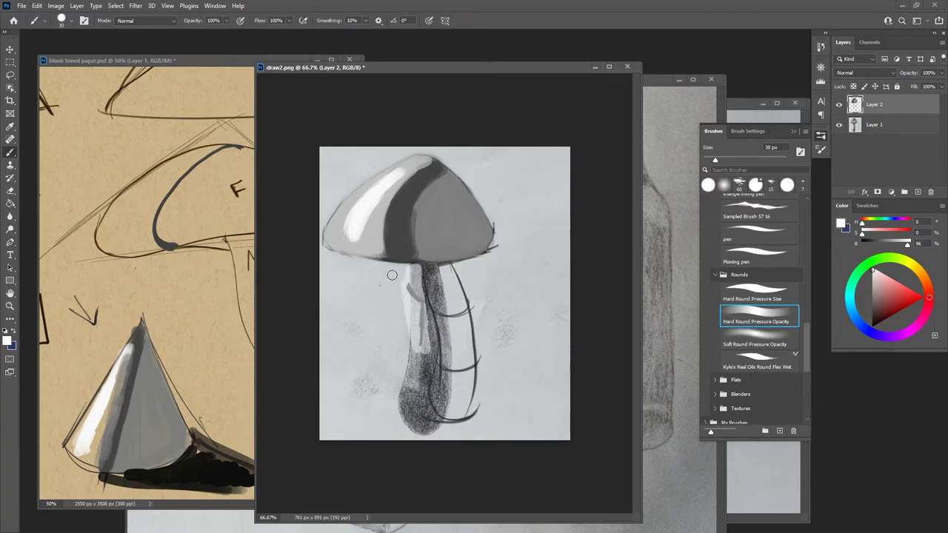
{"action": "left_click", "coordinate": [390, 299], "text": "alt"}
{"action": "mouse_move", "coordinate": [414, 278]}
{"action": "left_mouse_down"}
{"action": "mouse_move", "coordinate": [412, 321]}
{"action": "mouse_move", "coordinate": [409, 306]}
{"action": "mouse_move", "coordinate": [422, 338]}
{"action": "mouse_move", "coordinate": [424, 326]}
{"action": "mouse_move", "coordinate": [430, 336]}
{"action": "mouse_move", "coordinate": [420, 293]}
{"action": "mouse_move", "coordinate": [430, 325]}
{"action": "mouse_move", "coordinate": [423, 385]}
{"action": "mouse_move", "coordinate": [433, 348]}
{"action": "mouse_move", "coordinate": [431, 360]}
{"action": "mouse_move", "coordinate": [416, 406]}
{"action": "mouse_move", "coordinate": [417, 340]}
{"action": "mouse_move", "coordinate": [401, 414]}
{"action": "mouse_move", "coordinate": [408, 365]}
{"action": "mouse_move", "coordinate": [411, 405]}
{"action": "mouse_move", "coordinate": [422, 348]}
{"action": "mouse_move", "coordinate": [408, 411]}
{"action": "mouse_move", "coordinate": [412, 397]}
{"action": "mouse_move", "coordinate": [439, 431]}
{"action": "mouse_move", "coordinate": [403, 398]}
{"action": "left_mouse_up"}
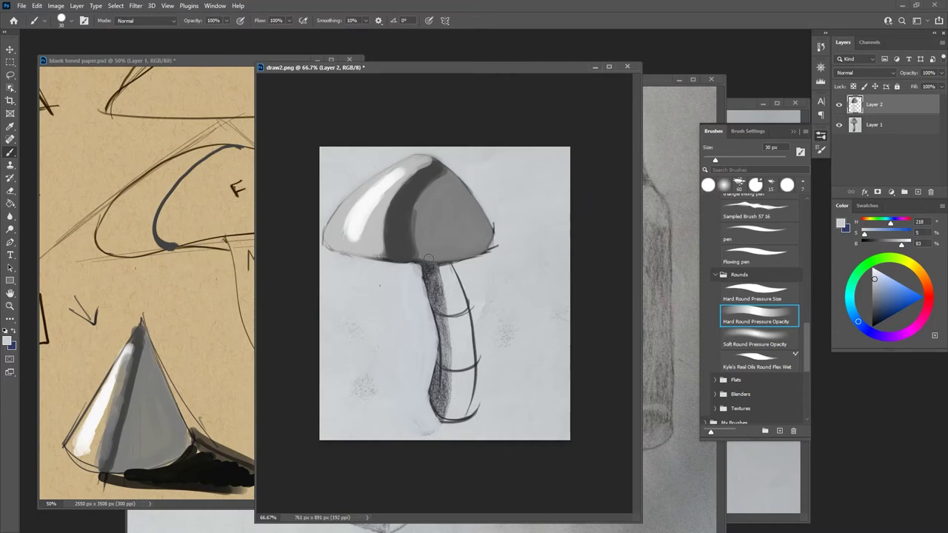
Step: Paint a core shadow down the curved stem with the 26% dark gray sampled from the cap
{"action": "key", "text": "alt"}
{"action": "left_click", "coordinate": [404, 205], "text": "alt"}
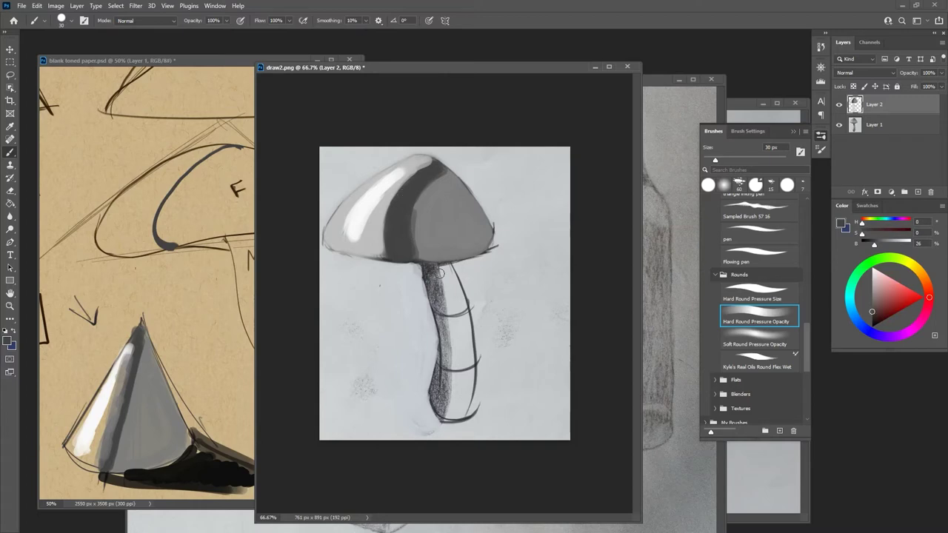
{"action": "left_click_drag", "start_coordinate": [440, 271], "coordinate": [458, 325]}
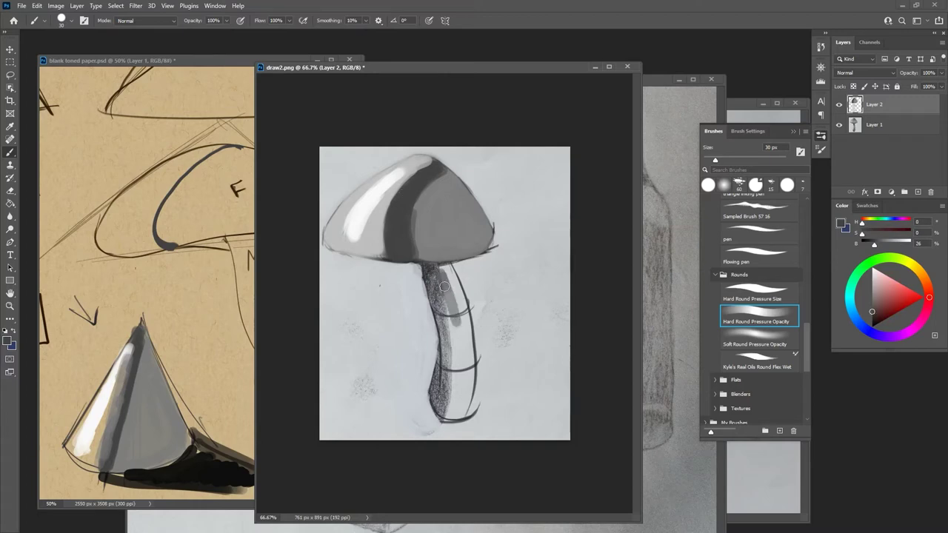
{"action": "mouse_move", "coordinate": [442, 289]}
{"action": "left_mouse_down"}
{"action": "mouse_move", "coordinate": [453, 334]}
{"action": "mouse_move", "coordinate": [449, 311]}
{"action": "mouse_move", "coordinate": [446, 412]}
{"action": "mouse_move", "coordinate": [452, 333]}
{"action": "mouse_move", "coordinate": [434, 267]}
{"action": "mouse_move", "coordinate": [456, 372]}
{"action": "left_mouse_up"}
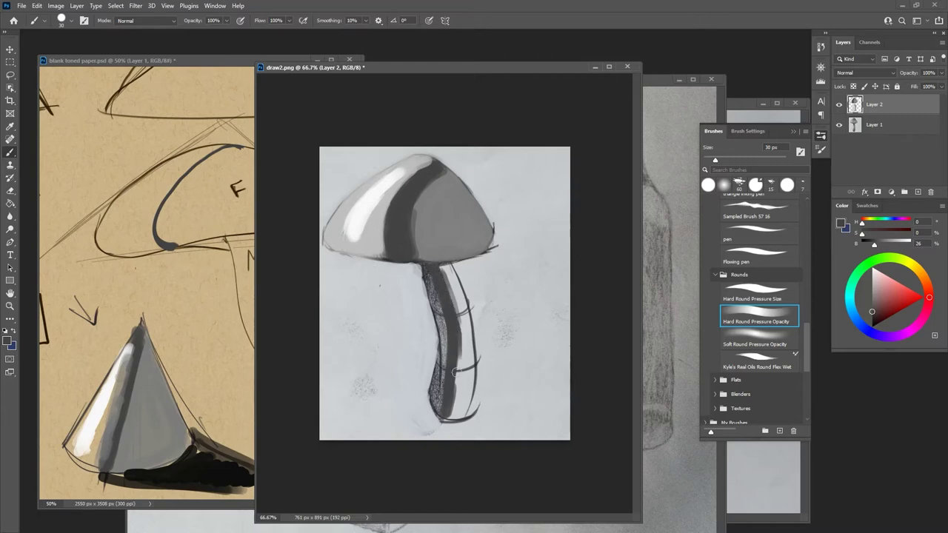
Step: Fill the stem's shadow side with the cap's 49% gray and its lit side with the cap's 74% gray
{"action": "key", "text": "alt"}
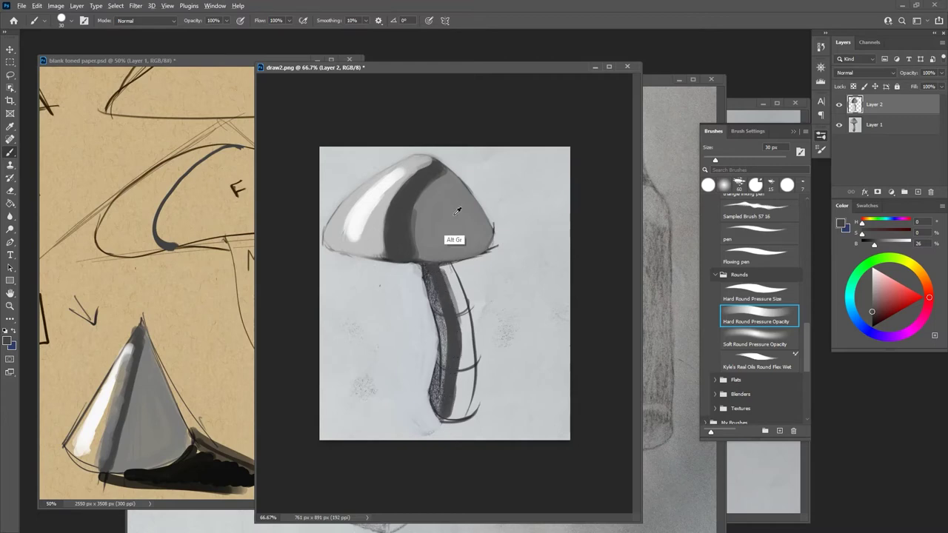
{"action": "left_click", "coordinate": [432, 204], "text": "alt"}
{"action": "mouse_move", "coordinate": [443, 268]}
{"action": "left_mouse_down"}
{"action": "mouse_move", "coordinate": [459, 307]}
{"action": "mouse_move", "coordinate": [457, 299]}
{"action": "left_mouse_up"}
{"action": "left_click_drag", "start_coordinate": [443, 265], "coordinate": [469, 330]}
{"action": "left_click_drag", "start_coordinate": [456, 289], "coordinate": [469, 368]}
{"action": "mouse_move", "coordinate": [461, 320]}
{"action": "left_mouse_down"}
{"action": "mouse_move", "coordinate": [466, 368]}
{"action": "mouse_move", "coordinate": [460, 307]}
{"action": "mouse_move", "coordinate": [466, 406]}
{"action": "left_mouse_up"}
{"action": "mouse_move", "coordinate": [470, 351]}
{"action": "left_mouse_down"}
{"action": "mouse_move", "coordinate": [467, 406]}
{"action": "mouse_move", "coordinate": [458, 405]}
{"action": "left_mouse_up"}
{"action": "mouse_move", "coordinate": [459, 368]}
{"action": "left_mouse_down"}
{"action": "mouse_move", "coordinate": [454, 414]}
{"action": "mouse_move", "coordinate": [463, 412]}
{"action": "left_mouse_up"}
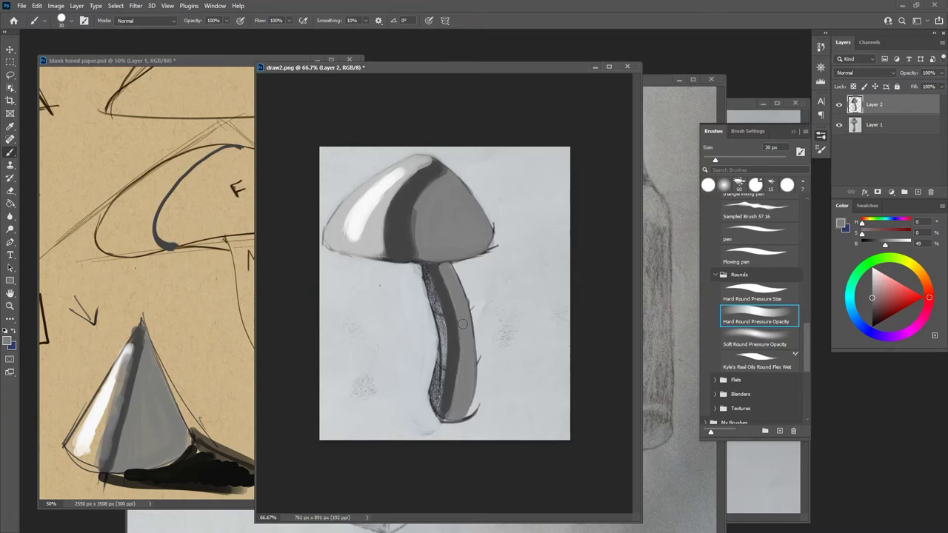
{"action": "left_click", "coordinate": [368, 226], "text": "alt"}
{"action": "mouse_move", "coordinate": [437, 304]}
{"action": "left_mouse_down"}
{"action": "mouse_move", "coordinate": [434, 400]}
{"action": "mouse_move", "coordinate": [441, 319]}
{"action": "mouse_move", "coordinate": [423, 267]}
{"action": "mouse_move", "coordinate": [444, 330]}
{"action": "mouse_move", "coordinate": [437, 308]}
{"action": "mouse_move", "coordinate": [435, 410]}
{"action": "mouse_move", "coordinate": [438, 383]}
{"action": "left_mouse_up"}
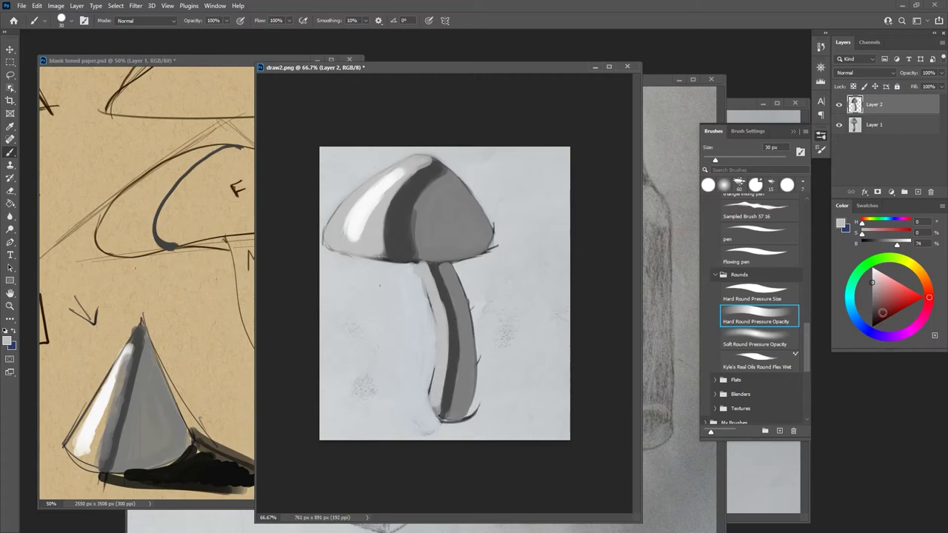
Step: Paint a black cast shadow across the stem's upper end beneath the cap and draw a gray strip beside the stem
{"action": "left_click_drag", "start_coordinate": [882, 312], "coordinate": [865, 330]}
{"action": "mouse_move", "coordinate": [422, 266]}
{"action": "left_mouse_down"}
{"action": "mouse_move", "coordinate": [449, 267]}
{"action": "mouse_move", "coordinate": [426, 274]}
{"action": "mouse_move", "coordinate": [437, 299]}
{"action": "left_mouse_up"}
{"action": "mouse_move", "coordinate": [330, 261]}
{"action": "left_mouse_down"}
{"action": "mouse_move", "coordinate": [385, 295]}
{"action": "mouse_move", "coordinate": [461, 307]}
{"action": "mouse_move", "coordinate": [436, 290]}
{"action": "mouse_move", "coordinate": [438, 306]}
{"action": "mouse_move", "coordinate": [456, 310]}
{"action": "mouse_move", "coordinate": [444, 308]}
{"action": "mouse_move", "coordinate": [465, 306]}
{"action": "mouse_move", "coordinate": [449, 310]}
{"action": "mouse_move", "coordinate": [438, 288]}
{"action": "mouse_move", "coordinate": [447, 281]}
{"action": "mouse_move", "coordinate": [448, 293]}
{"action": "mouse_move", "coordinate": [439, 280]}
{"action": "mouse_move", "coordinate": [446, 273]}
{"action": "mouse_move", "coordinate": [458, 299]}
{"action": "mouse_move", "coordinate": [443, 268]}
{"action": "mouse_move", "coordinate": [458, 325]}
{"action": "mouse_move", "coordinate": [458, 296]}
{"action": "mouse_move", "coordinate": [465, 321]}
{"action": "mouse_move", "coordinate": [459, 295]}
{"action": "mouse_move", "coordinate": [454, 348]}
{"action": "left_mouse_up"}
Step: Soften the edges of the stem's core shadow and cast shadow with sampled grays, using the Soft Round Pressure Opacity brush
{"action": "left_click", "coordinate": [407, 226], "text": "alt"}
{"action": "left_click", "coordinate": [755, 338]}
{"action": "left_click_drag", "start_coordinate": [452, 322], "coordinate": [447, 304]}
{"action": "mouse_move", "coordinate": [453, 340]}
{"action": "left_mouse_down"}
{"action": "mouse_move", "coordinate": [447, 305]}
{"action": "mouse_move", "coordinate": [439, 400]}
{"action": "mouse_move", "coordinate": [456, 331]}
{"action": "mouse_move", "coordinate": [455, 379]}
{"action": "mouse_move", "coordinate": [456, 364]}
{"action": "mouse_move", "coordinate": [447, 416]}
{"action": "mouse_move", "coordinate": [459, 348]}
{"action": "mouse_move", "coordinate": [458, 367]}
{"action": "mouse_move", "coordinate": [447, 342]}
{"action": "mouse_move", "coordinate": [438, 409]}
{"action": "left_mouse_up"}
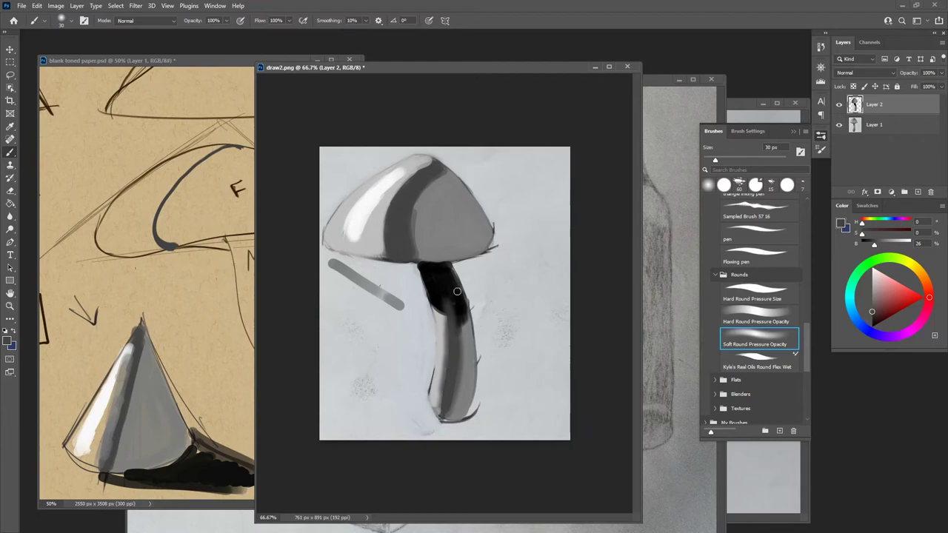
{"action": "mouse_move", "coordinate": [462, 321]}
{"action": "left_mouse_down"}
{"action": "mouse_move", "coordinate": [452, 284]}
{"action": "mouse_move", "coordinate": [464, 325]}
{"action": "left_mouse_up"}
{"action": "left_click", "coordinate": [469, 339], "text": "alt"}
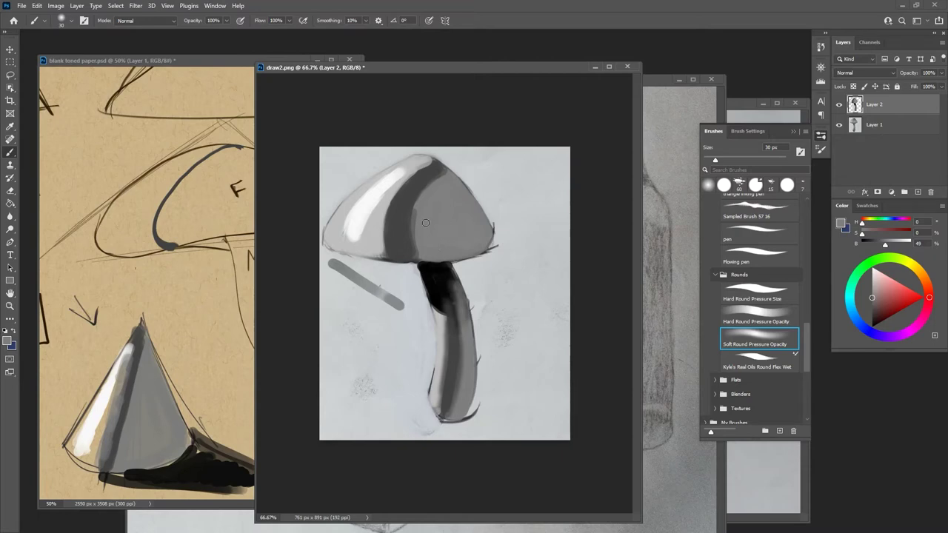
Step: Blend both edges of the cap's core shadow into the neighboring tones with sampled grays
{"action": "left_click", "coordinate": [429, 182], "text": "alt"}
{"action": "mouse_move", "coordinate": [422, 192]}
{"action": "left_mouse_down"}
{"action": "mouse_move", "coordinate": [419, 252]}
{"action": "mouse_move", "coordinate": [416, 210]}
{"action": "mouse_move", "coordinate": [440, 177]}
{"action": "left_mouse_up"}
{"action": "left_click", "coordinate": [438, 239], "text": "alt"}
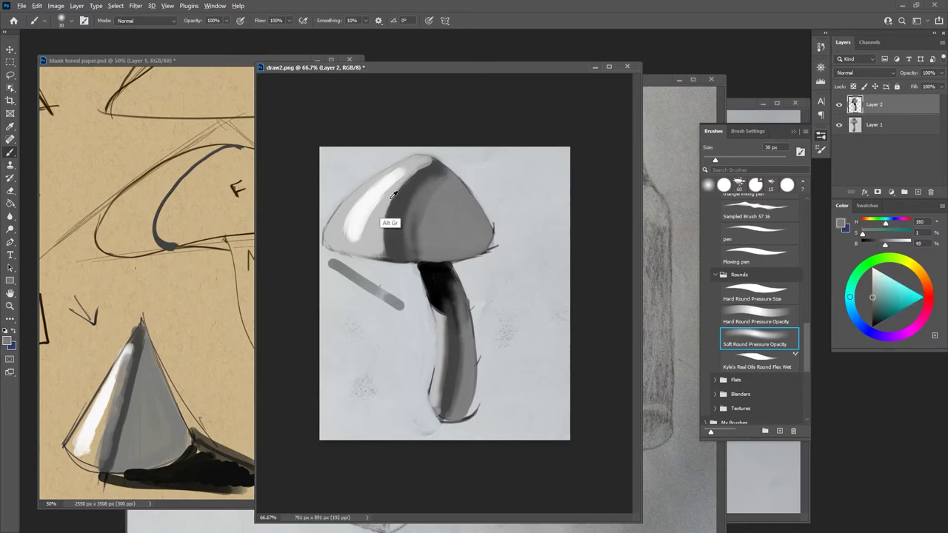
{"action": "left_click", "coordinate": [385, 219], "text": "alt"}
{"action": "mouse_move", "coordinate": [385, 222]}
{"action": "left_mouse_down"}
{"action": "mouse_move", "coordinate": [409, 180]}
{"action": "mouse_move", "coordinate": [382, 240]}
{"action": "mouse_move", "coordinate": [389, 254]}
{"action": "mouse_move", "coordinate": [379, 255]}
{"action": "mouse_move", "coordinate": [390, 255]}
{"action": "mouse_move", "coordinate": [410, 183]}
{"action": "mouse_move", "coordinate": [402, 191]}
{"action": "mouse_move", "coordinate": [439, 166]}
{"action": "mouse_move", "coordinate": [420, 169]}
{"action": "mouse_move", "coordinate": [439, 171]}
{"action": "mouse_move", "coordinate": [397, 205]}
{"action": "mouse_move", "coordinate": [427, 176]}
{"action": "mouse_move", "coordinate": [388, 232]}
{"action": "mouse_move", "coordinate": [415, 181]}
{"action": "mouse_move", "coordinate": [390, 257]}
{"action": "mouse_move", "coordinate": [393, 210]}
{"action": "mouse_move", "coordinate": [383, 251]}
{"action": "left_mouse_up"}
Step: Soften the cap's white highlight into the surrounding light gray with sampled tones
{"action": "left_click", "coordinate": [429, 170], "text": "alt"}
{"action": "left_click", "coordinate": [370, 216], "text": "alt"}
{"action": "mouse_move", "coordinate": [370, 216]}
{"action": "left_mouse_down"}
{"action": "mouse_move", "coordinate": [363, 239]}
{"action": "mouse_move", "coordinate": [353, 235]}
{"action": "mouse_move", "coordinate": [355, 209]}
{"action": "mouse_move", "coordinate": [342, 233]}
{"action": "mouse_move", "coordinate": [356, 252]}
{"action": "mouse_move", "coordinate": [348, 207]}
{"action": "left_mouse_up"}
{"action": "left_click", "coordinate": [341, 232], "text": "alt"}
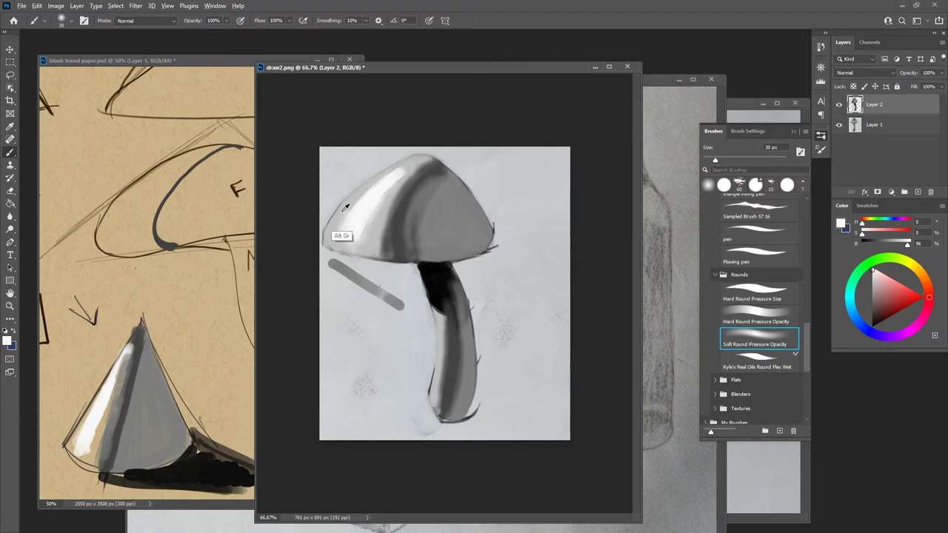
{"action": "mouse_move", "coordinate": [362, 234]}
{"action": "left_mouse_down"}
{"action": "mouse_move", "coordinate": [382, 198]}
{"action": "mouse_move", "coordinate": [349, 237]}
{"action": "mouse_move", "coordinate": [350, 220]}
{"action": "mouse_move", "coordinate": [387, 173]}
{"action": "mouse_move", "coordinate": [405, 169]}
{"action": "mouse_move", "coordinate": [380, 178]}
{"action": "mouse_move", "coordinate": [397, 168]}
{"action": "mouse_move", "coordinate": [379, 197]}
{"action": "left_mouse_up"}
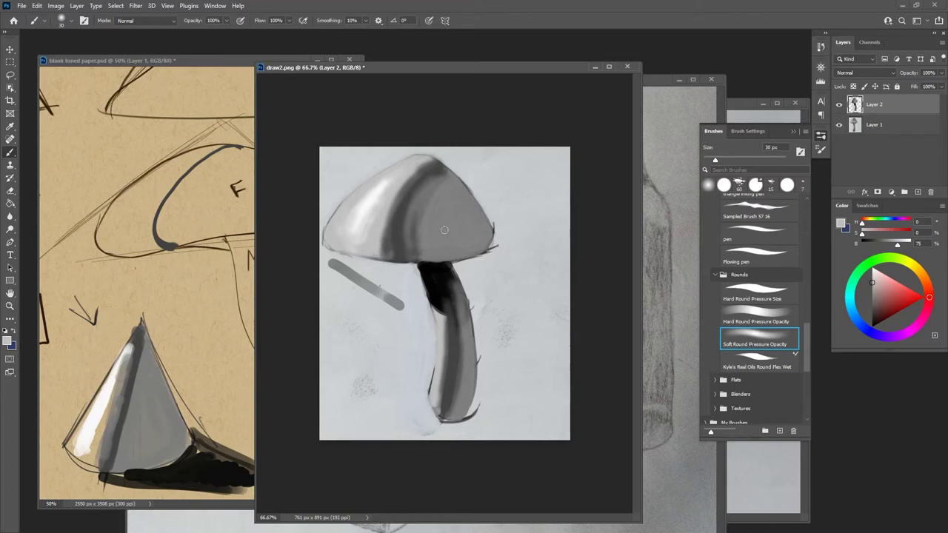
Step: Add a near-white highlight at 98% brightness to the stem's lit side and blend it with sampled 63% gray
{"action": "left_click", "coordinate": [873, 269]}
{"action": "mouse_move", "coordinate": [441, 337]}
{"action": "left_mouse_down"}
{"action": "mouse_move", "coordinate": [442, 325]}
{"action": "mouse_move", "coordinate": [440, 359]}
{"action": "left_mouse_up"}
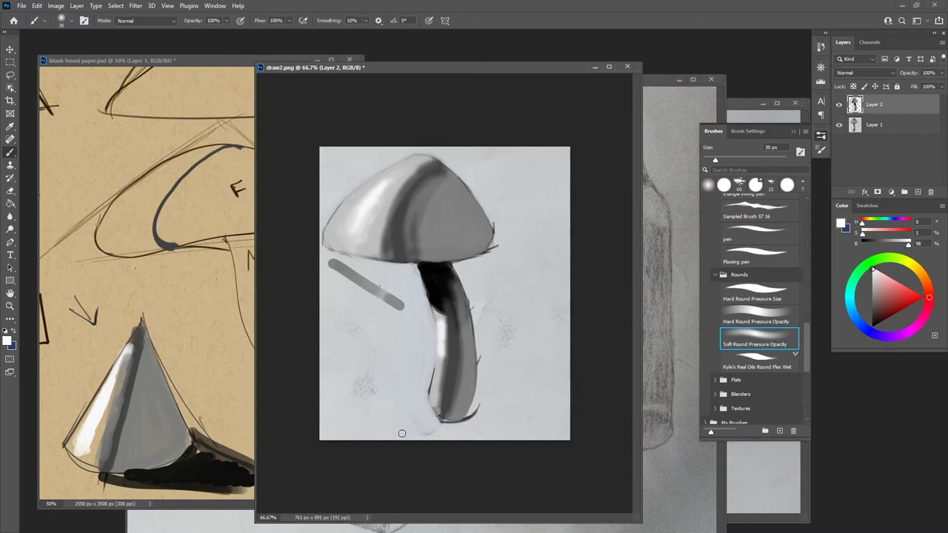
{"action": "left_click", "coordinate": [449, 364], "text": "alt"}
{"action": "left_click", "coordinate": [440, 384], "text": "alt"}
{"action": "mouse_move", "coordinate": [441, 378]}
{"action": "left_mouse_down"}
{"action": "mouse_move", "coordinate": [436, 405]}
{"action": "mouse_move", "coordinate": [436, 315]}
{"action": "mouse_move", "coordinate": [440, 343]}
{"action": "left_mouse_up"}
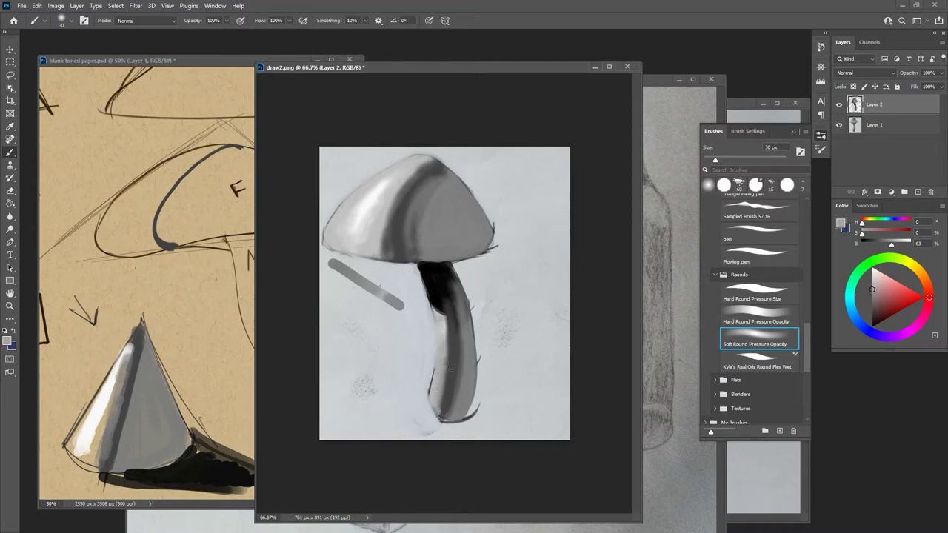
Step: Blend the stem's core shadow with sampled grays and extend the cast shadow over the stem with sampled black
{"action": "left_click", "coordinate": [462, 346], "text": "alt"}
{"action": "mouse_move", "coordinate": [462, 346]}
{"action": "left_mouse_down"}
{"action": "mouse_move", "coordinate": [451, 395]}
{"action": "mouse_move", "coordinate": [454, 324]}
{"action": "left_mouse_up"}
{"action": "left_click", "coordinate": [448, 409], "text": "alt"}
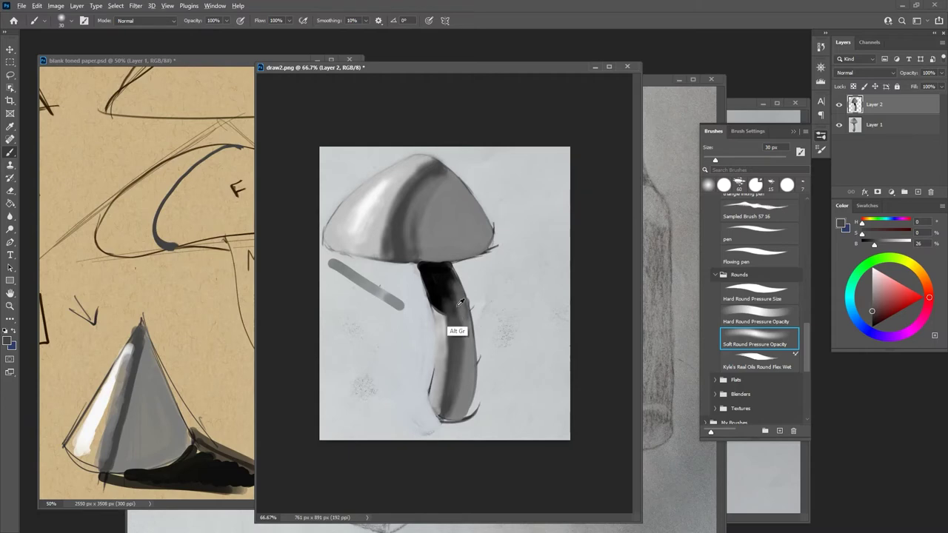
{"action": "left_click", "coordinate": [441, 309], "text": "alt"}
{"action": "mouse_move", "coordinate": [446, 304]}
{"action": "left_mouse_down"}
{"action": "mouse_move", "coordinate": [452, 313]}
{"action": "mouse_move", "coordinate": [458, 305]}
{"action": "mouse_move", "coordinate": [451, 282]}
{"action": "mouse_move", "coordinate": [456, 340]}
{"action": "left_mouse_up"}
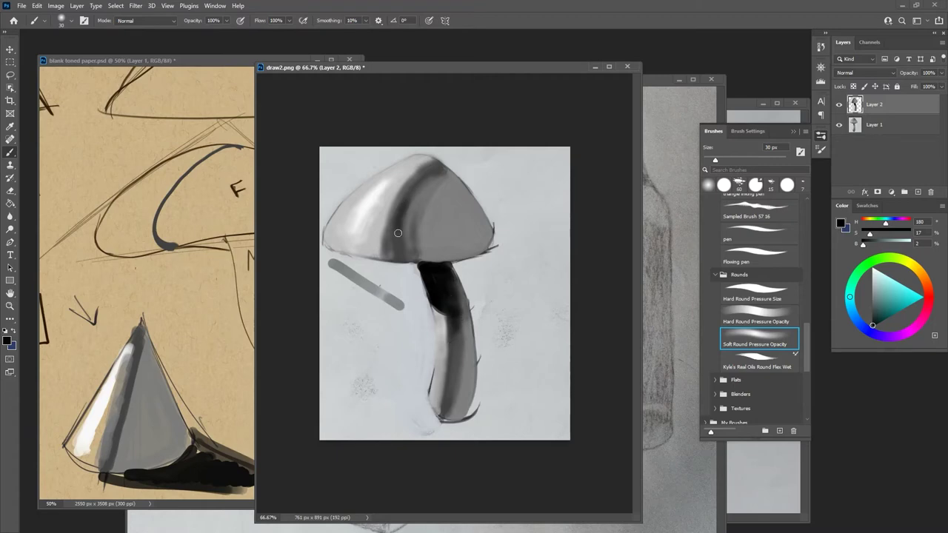
Step: Redraw the contours of the cap and stem in 27% dark gray with the 15 px pen brush
{"action": "left_click", "coordinate": [422, 198], "text": "alt"}
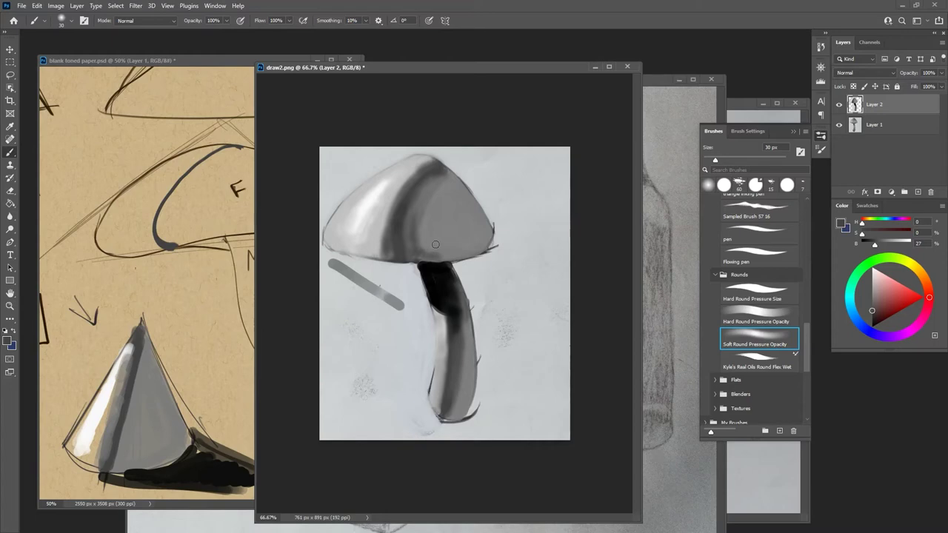
{"action": "left_click", "coordinate": [756, 224]}
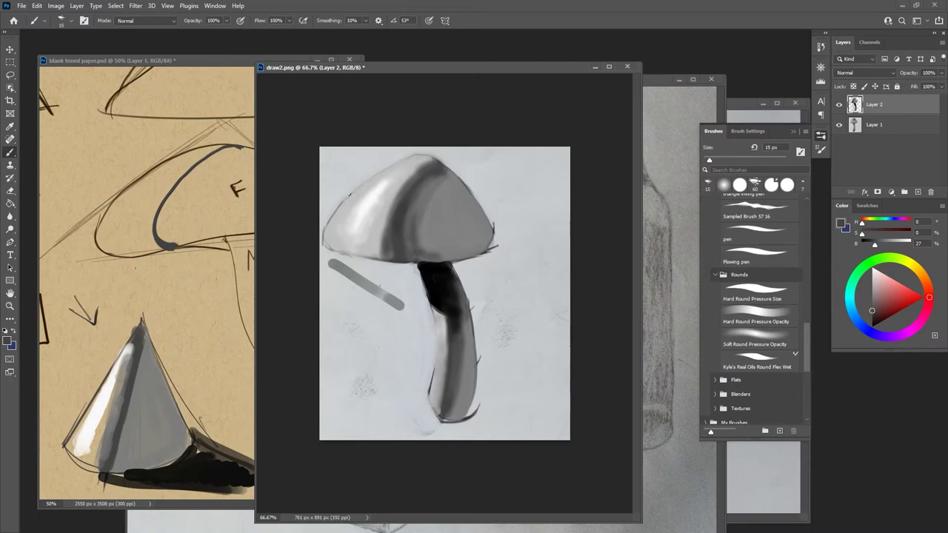
{"action": "left_click_drag", "start_coordinate": [338, 208], "coordinate": [396, 163]}
{"action": "left_click_drag", "start_coordinate": [481, 206], "coordinate": [489, 221]}
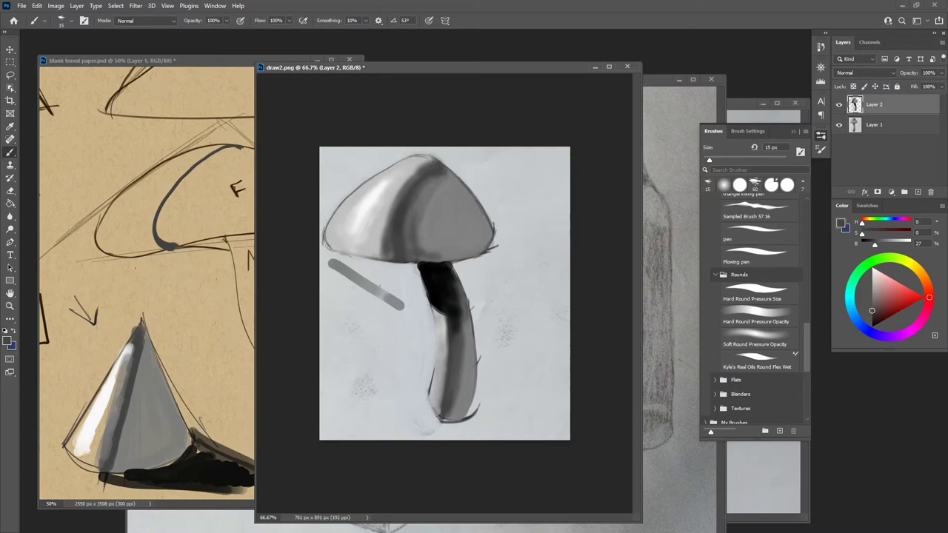
{"action": "mouse_move", "coordinate": [331, 249]}
{"action": "left_mouse_down"}
{"action": "mouse_move", "coordinate": [421, 263]}
{"action": "mouse_move", "coordinate": [479, 257]}
{"action": "mouse_move", "coordinate": [462, 284]}
{"action": "mouse_move", "coordinate": [467, 299]}
{"action": "mouse_move", "coordinate": [436, 323]}
{"action": "mouse_move", "coordinate": [426, 386]}
{"action": "left_mouse_up"}
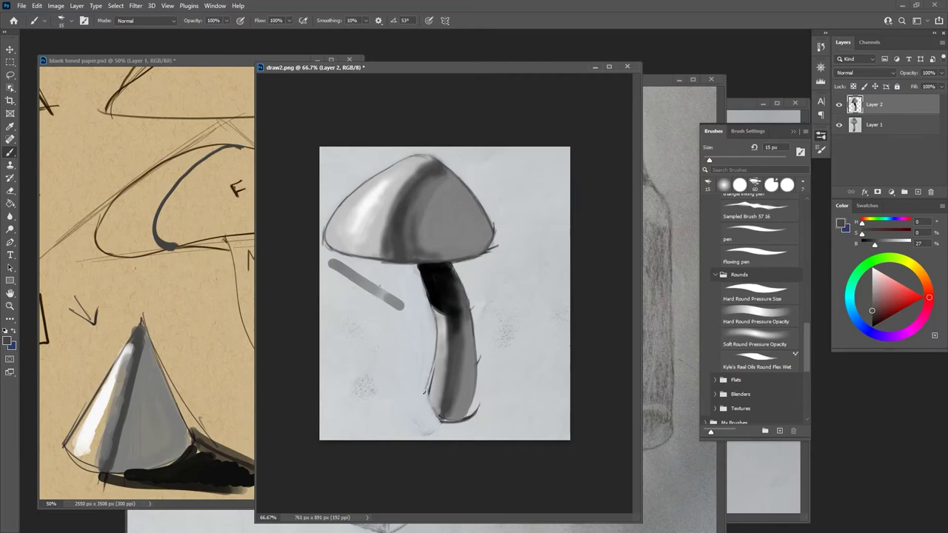
{"action": "mouse_move", "coordinate": [436, 349]}
{"action": "left_mouse_down"}
{"action": "mouse_move", "coordinate": [426, 399]}
{"action": "mouse_move", "coordinate": [440, 422]}
{"action": "left_mouse_up"}
{"action": "left_click_drag", "start_coordinate": [475, 389], "coordinate": [468, 414]}
{"action": "mouse_move", "coordinate": [498, 245]}
{"action": "left_mouse_down"}
{"action": "mouse_move", "coordinate": [485, 257]}
{"action": "mouse_move", "coordinate": [499, 223]}
{"action": "left_mouse_up"}
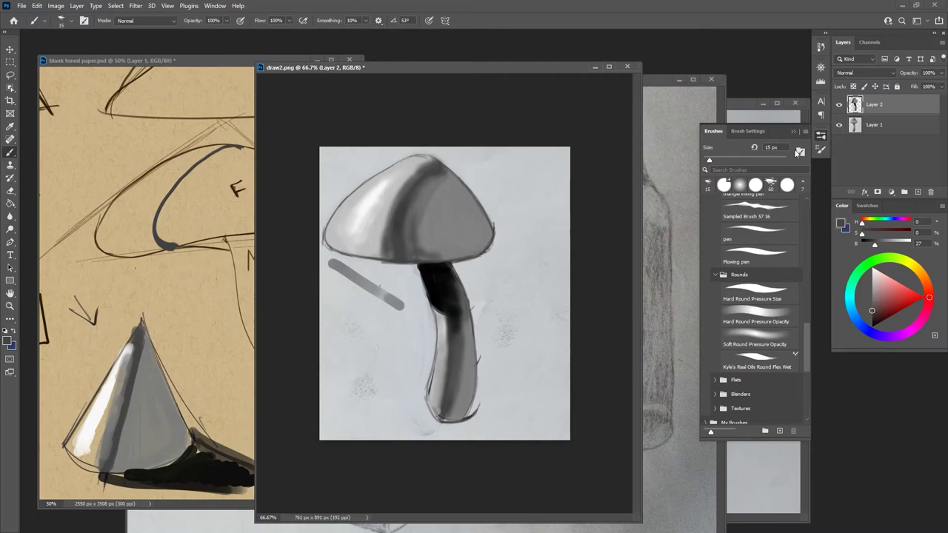
Step: Compare the repainted mushroom with the original student drawing by hiding and showing Layer 2
{"action": "left_click", "coordinate": [839, 105]}
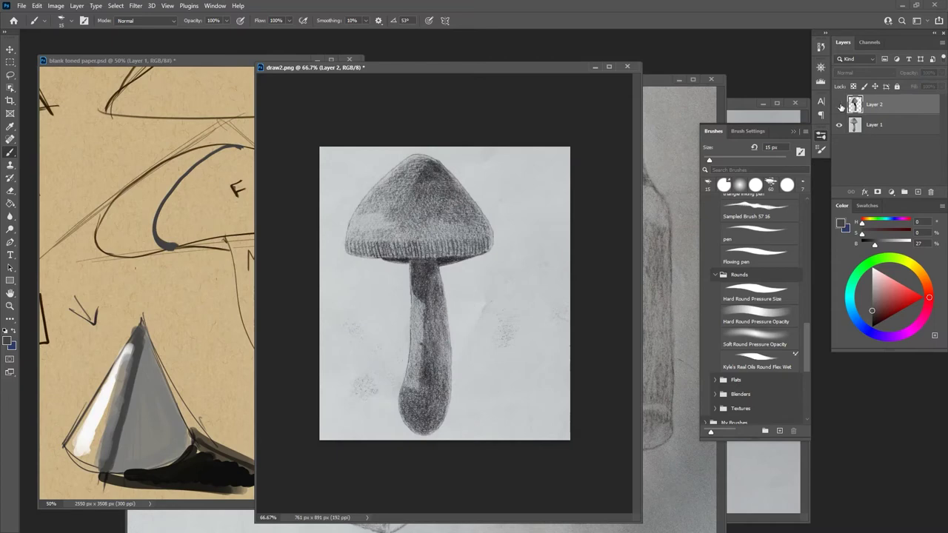
{"action": "left_click", "coordinate": [839, 105]}
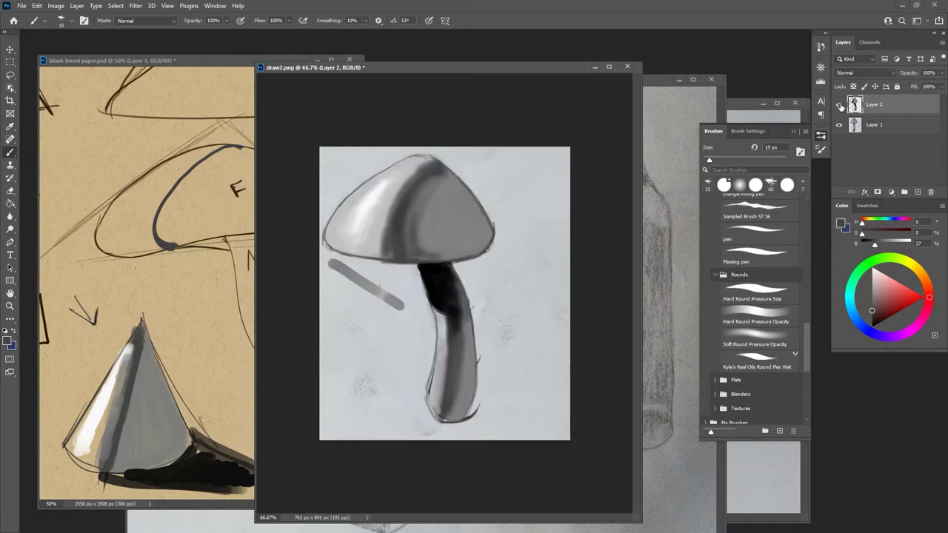
{"action": "left_click_drag", "start_coordinate": [518, 68], "coordinate": [478, 50]}
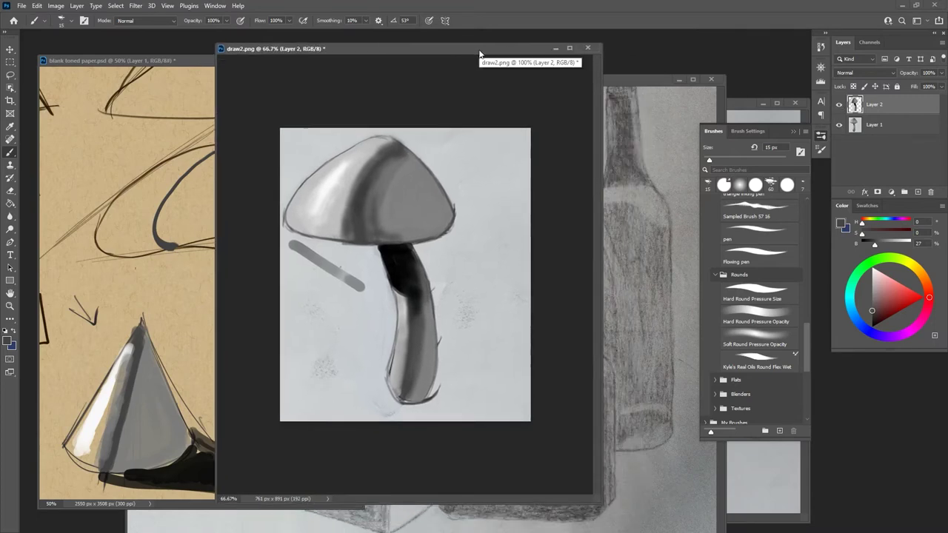
Step: View draw2.png at a thumbnail size of 8.33% and compare the repainted mushroom with the original by toggling Layer 2's visibility
{"action": "key", "text": "ctrl+0"}
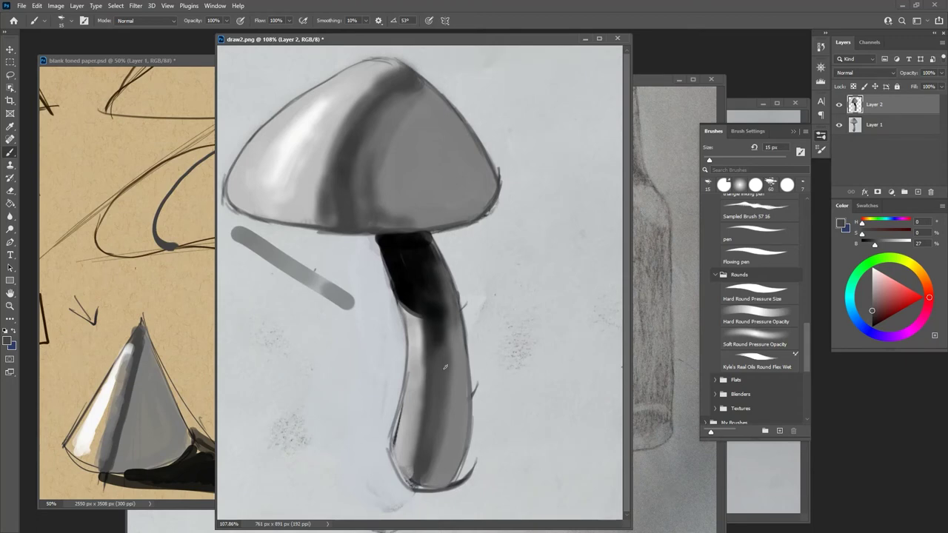
{"action": "key", "text": "ctrl+minus"}
{"action": "key", "text": "ctrl+minus"}
{"action": "key", "text": "ctrl+minus"}
{"action": "key", "text": "ctrl+minus"}
{"action": "key", "text": "ctrl+minus"}
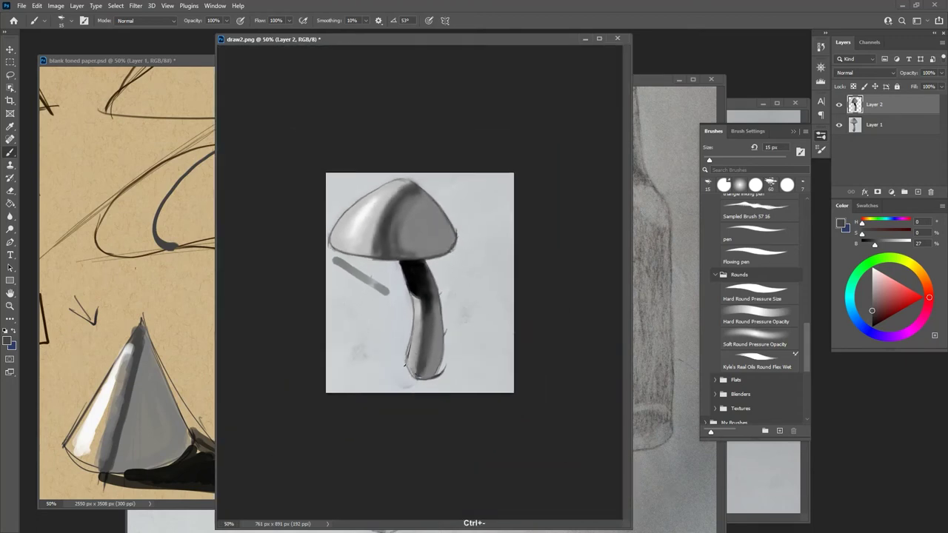
{"action": "key", "text": "ctrl+minus"}
{"action": "key", "text": "ctrl+minus"}
{"action": "key", "text": "ctrl+minus"}
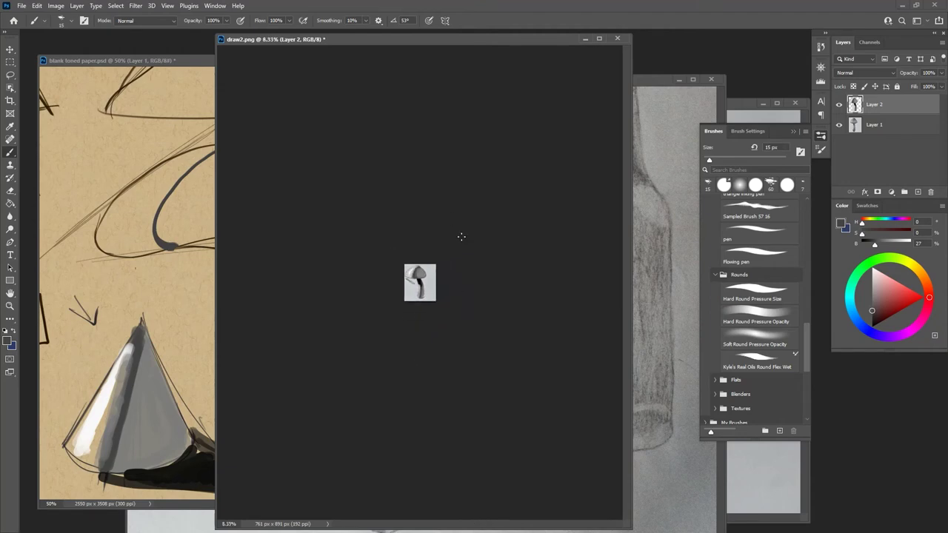
{"action": "left_click", "coordinate": [839, 105]}
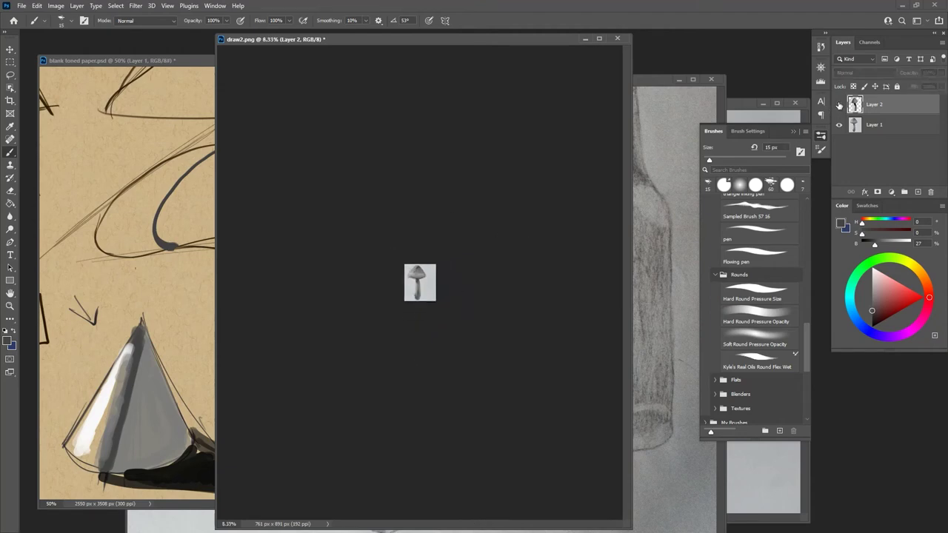
{"action": "left_click", "coordinate": [838, 105]}
{"action": "left_click", "coordinate": [838, 105]}
{"action": "left_click", "coordinate": [839, 105]}
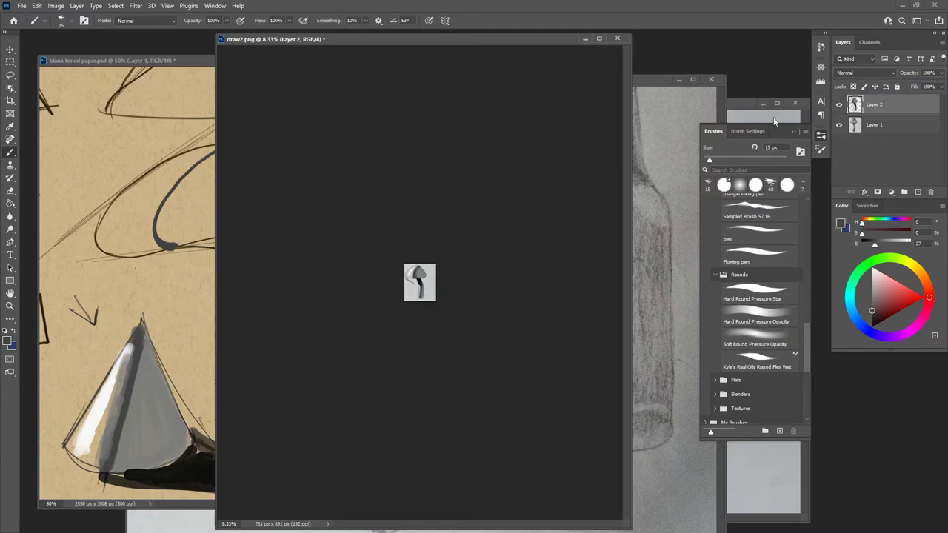
{"action": "left_click", "coordinate": [839, 105]}
{"action": "left_click", "coordinate": [839, 105]}
Step: Enlarge draw2.png to fit its window and compare the mushroom with and without Layer 2 once more
{"action": "key", "text": "ctrl+0"}
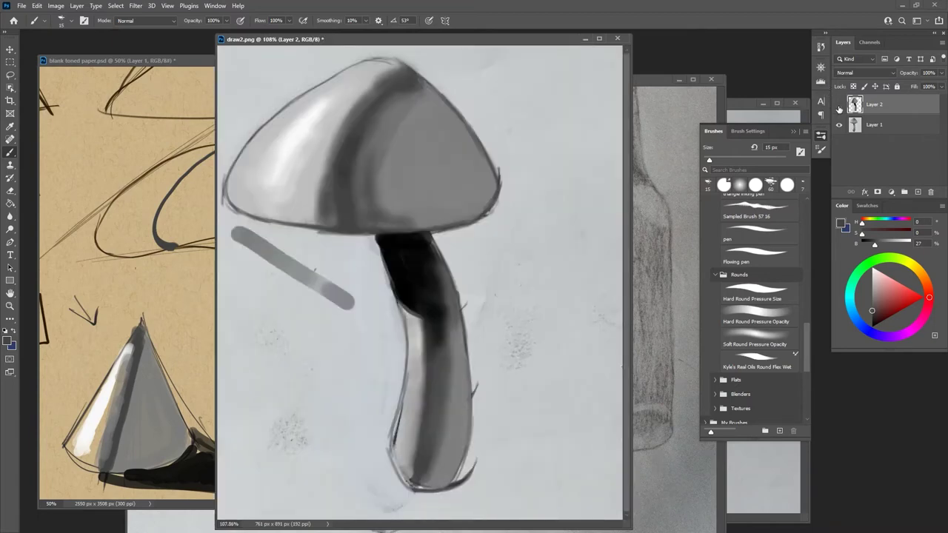
{"action": "left_click", "coordinate": [839, 106]}
{"action": "left_click", "coordinate": [839, 105]}
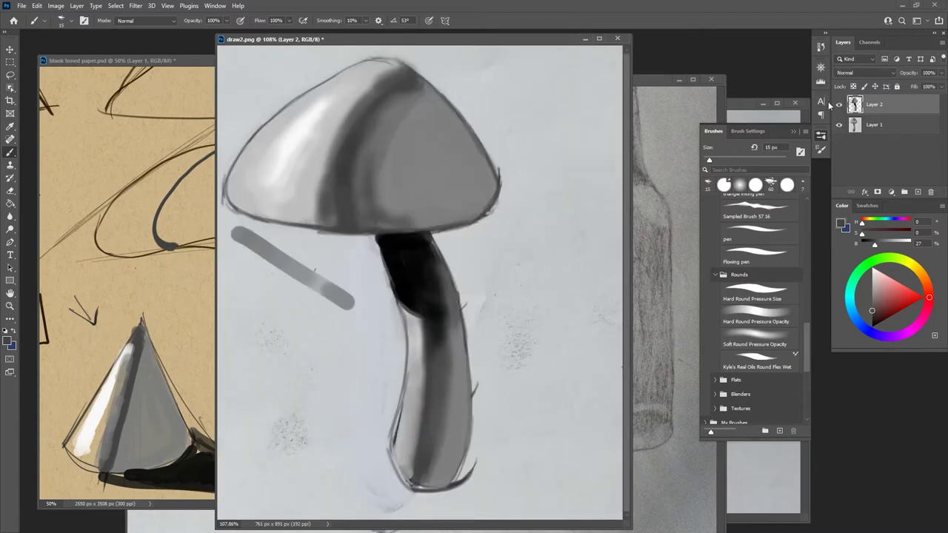
Step: Close draw2.png and display the whole blank toned paper sheet
{"action": "left_click", "coordinate": [618, 37]}
{"action": "left_click", "coordinate": [426, 201]}
{"action": "left_click", "coordinate": [391, 273]}
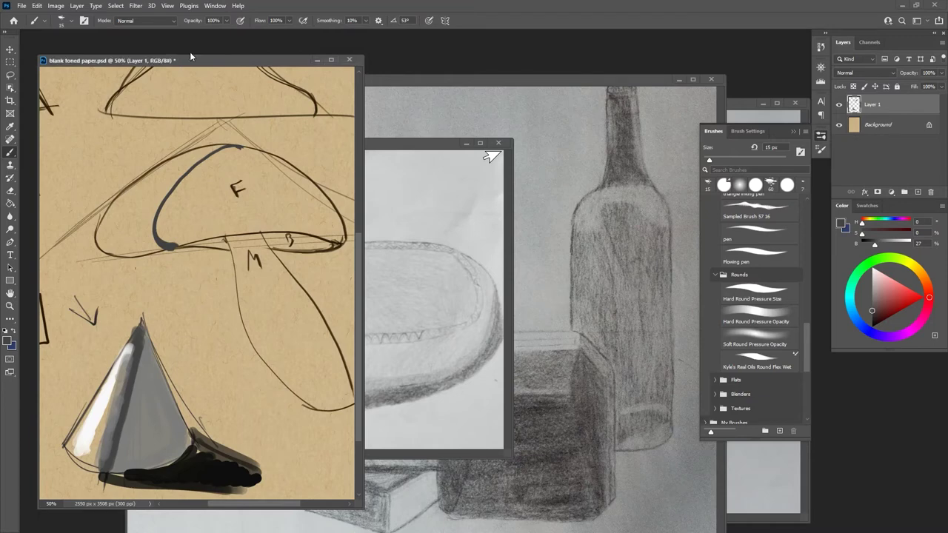
{"action": "key", "text": "ctrl+0"}
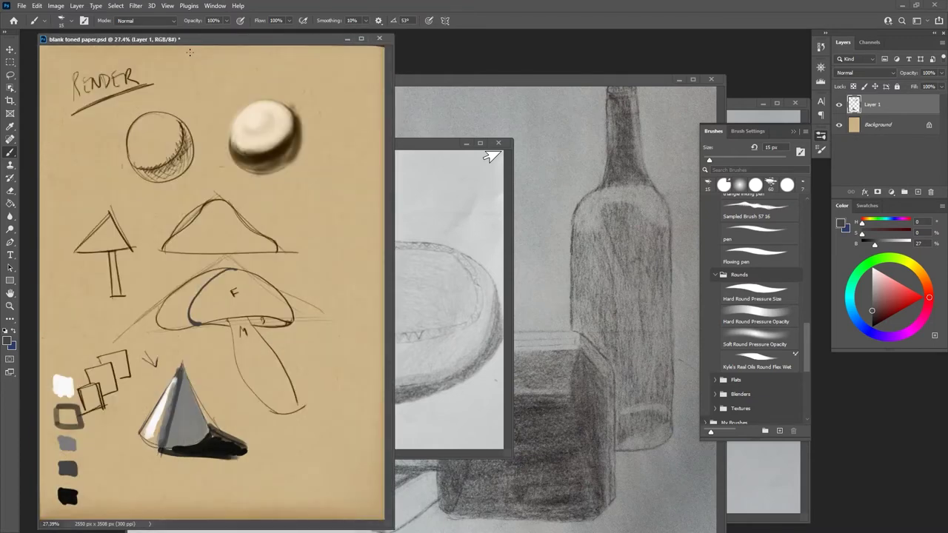
Step: Hide Layer 1 of the blank toned paper document and add a new layer above it
{"action": "left_click", "coordinate": [426, 141]}
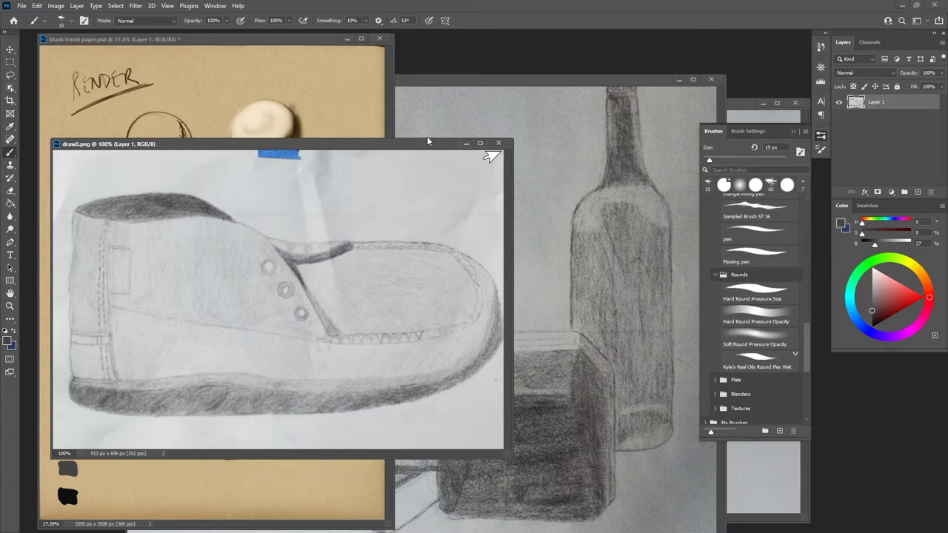
{"action": "left_click", "coordinate": [216, 42]}
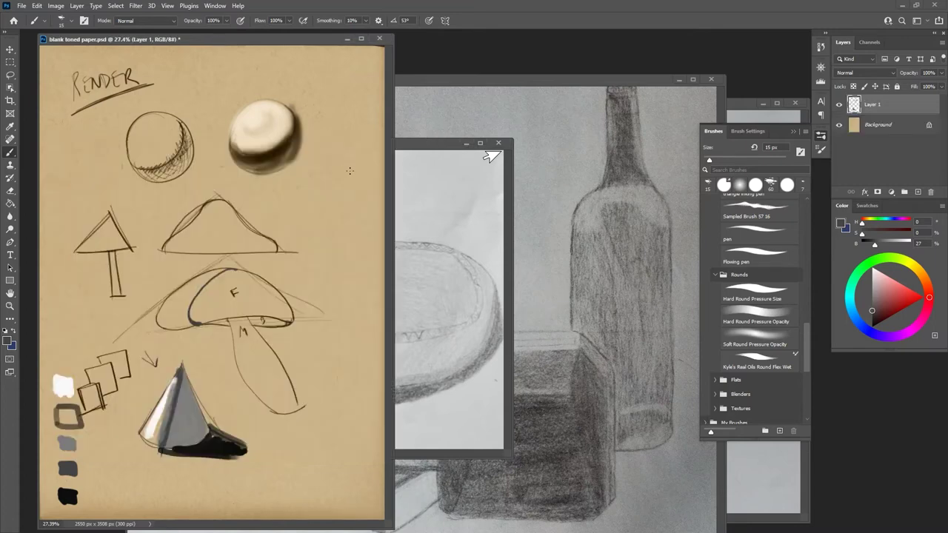
{"action": "left_click", "coordinate": [839, 105]}
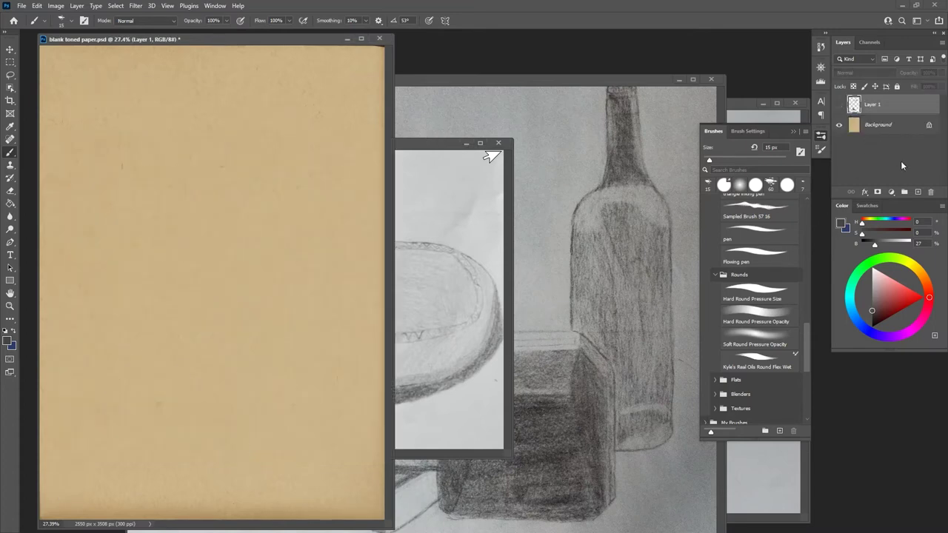
{"action": "left_click", "coordinate": [918, 191]}
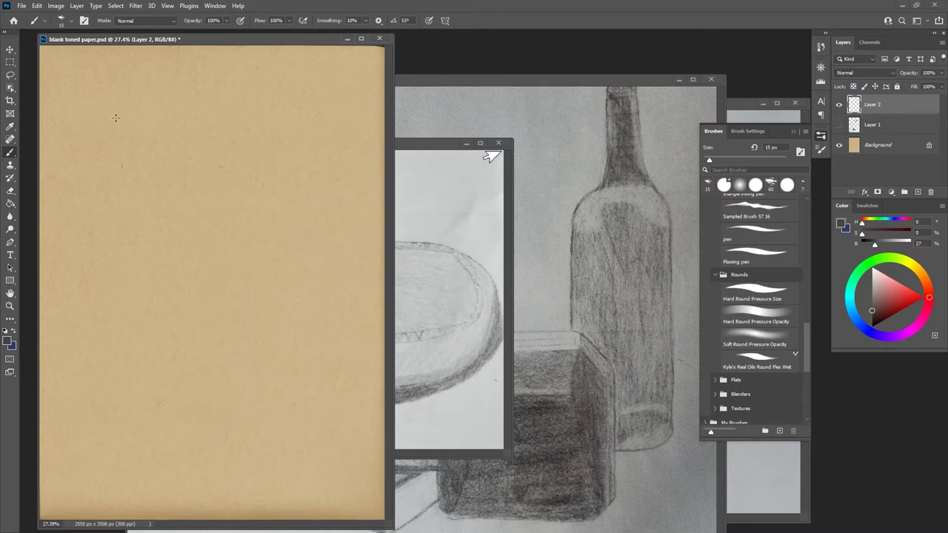
Step: Sketch a simple side view of a shoe in black in the upper part of the empty toned paper
{"action": "mouse_move", "coordinate": [80, 136]}
{"action": "left_mouse_down"}
{"action": "mouse_move", "coordinate": [80, 152]}
{"action": "mouse_move", "coordinate": [125, 136]}
{"action": "left_mouse_up"}
{"action": "left_click_drag", "start_coordinate": [877, 307], "coordinate": [841, 363]}
{"action": "mouse_move", "coordinate": [76, 140]}
{"action": "left_mouse_down"}
{"action": "mouse_move", "coordinate": [78, 160]}
{"action": "mouse_move", "coordinate": [111, 125]}
{"action": "mouse_move", "coordinate": [161, 142]}
{"action": "left_mouse_up"}
{"action": "mouse_move", "coordinate": [77, 158]}
{"action": "left_mouse_down"}
{"action": "mouse_move", "coordinate": [171, 154]}
{"action": "mouse_move", "coordinate": [127, 135]}
{"action": "left_mouse_up"}
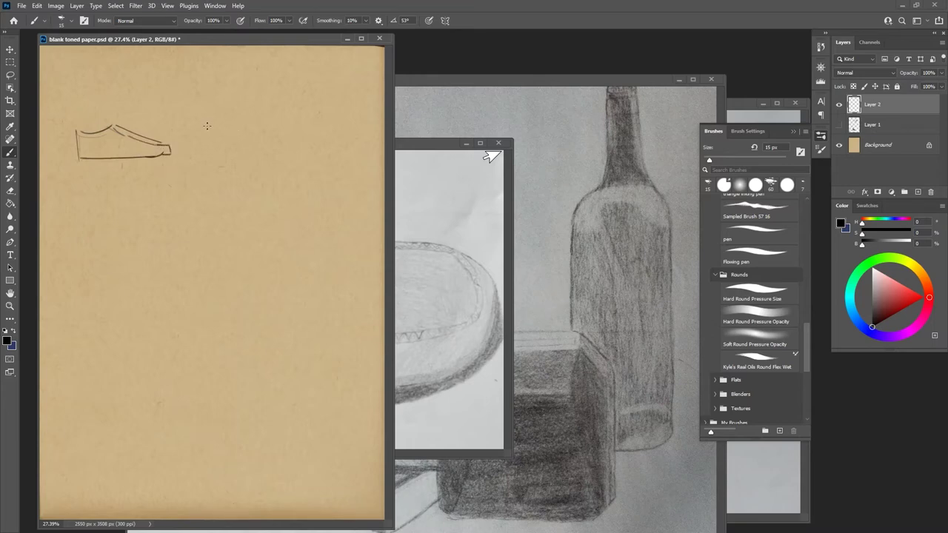
Step: Sketch a top view of a laced shoe beside the first one, and below it a shoe mixing side and top views
{"action": "mouse_move", "coordinate": [204, 127]}
{"action": "left_mouse_down"}
{"action": "mouse_move", "coordinate": [275, 120]}
{"action": "mouse_move", "coordinate": [281, 130]}
{"action": "mouse_move", "coordinate": [267, 153]}
{"action": "mouse_move", "coordinate": [190, 142]}
{"action": "mouse_move", "coordinate": [191, 126]}
{"action": "mouse_move", "coordinate": [268, 126]}
{"action": "mouse_move", "coordinate": [229, 141]}
{"action": "mouse_move", "coordinate": [264, 140]}
{"action": "mouse_move", "coordinate": [231, 142]}
{"action": "mouse_move", "coordinate": [265, 129]}
{"action": "mouse_move", "coordinate": [265, 152]}
{"action": "left_mouse_up"}
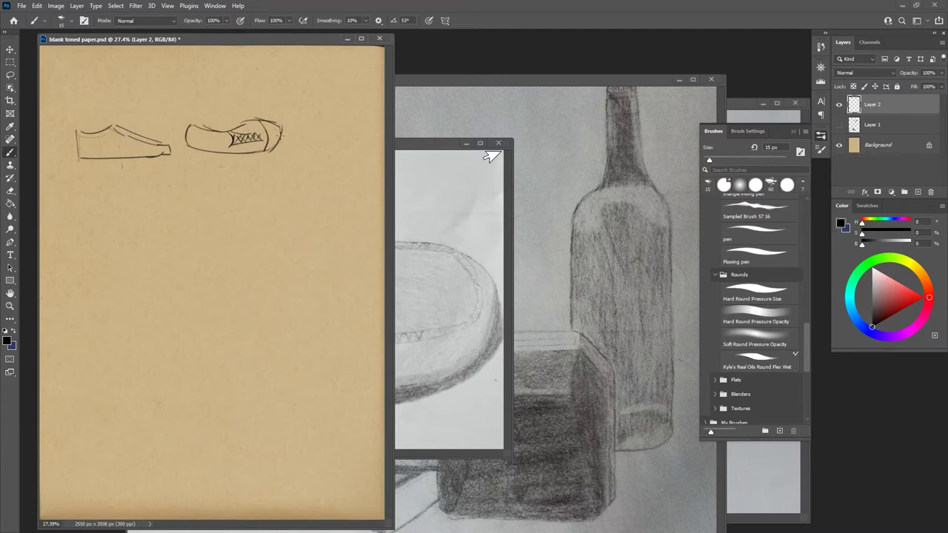
{"action": "mouse_move", "coordinate": [197, 130]}
{"action": "left_mouse_down"}
{"action": "mouse_move", "coordinate": [194, 145]}
{"action": "mouse_move", "coordinate": [225, 131]}
{"action": "mouse_move", "coordinate": [228, 151]}
{"action": "left_mouse_up"}
{"action": "mouse_move", "coordinate": [84, 191]}
{"action": "left_mouse_down"}
{"action": "mouse_move", "coordinate": [85, 217]}
{"action": "mouse_move", "coordinate": [85, 194]}
{"action": "mouse_move", "coordinate": [116, 196]}
{"action": "mouse_move", "coordinate": [97, 219]}
{"action": "mouse_move", "coordinate": [87, 216]}
{"action": "mouse_move", "coordinate": [150, 215]}
{"action": "mouse_move", "coordinate": [165, 205]}
{"action": "mouse_move", "coordinate": [149, 195]}
{"action": "mouse_move", "coordinate": [132, 207]}
{"action": "mouse_move", "coordinate": [156, 204]}
{"action": "mouse_move", "coordinate": [156, 214]}
{"action": "mouse_move", "coordinate": [162, 197]}
{"action": "mouse_move", "coordinate": [115, 191]}
{"action": "mouse_move", "coordinate": [140, 205]}
{"action": "left_mouse_up"}
{"action": "left_click_drag", "start_coordinate": [128, 202], "coordinate": [141, 208]}
{"action": "left_click_drag", "start_coordinate": [125, 206], "coordinate": [138, 202]}
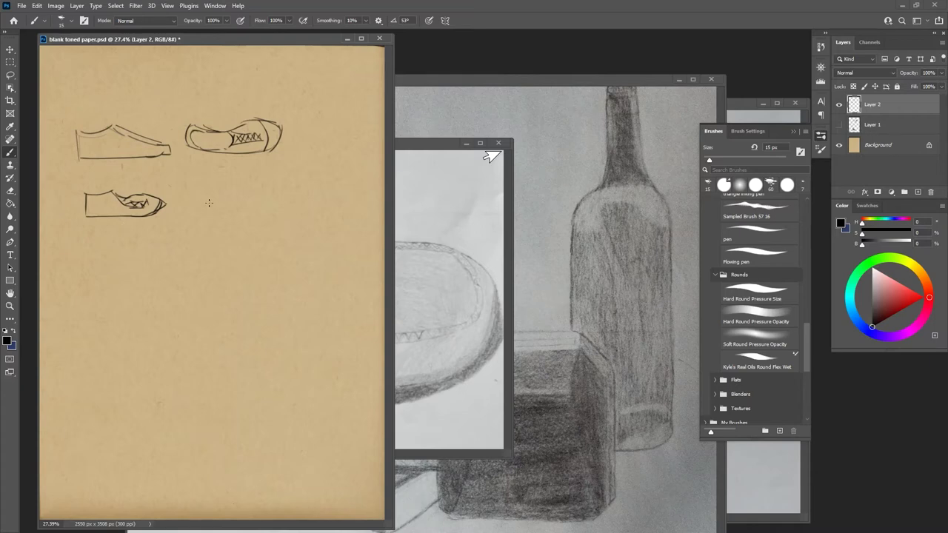
Step: Sketch a headless Egyptian-style figure with a frontal torso, bent arms, a skirt and legs and feet in profile
{"action": "mouse_move", "coordinate": [208, 197]}
{"action": "left_mouse_down"}
{"action": "mouse_move", "coordinate": [215, 219]}
{"action": "mouse_move", "coordinate": [235, 192]}
{"action": "mouse_move", "coordinate": [232, 218]}
{"action": "mouse_move", "coordinate": [213, 220]}
{"action": "mouse_move", "coordinate": [249, 206]}
{"action": "mouse_move", "coordinate": [237, 211]}
{"action": "mouse_move", "coordinate": [209, 195]}
{"action": "mouse_move", "coordinate": [194, 207]}
{"action": "mouse_move", "coordinate": [209, 204]}
{"action": "mouse_move", "coordinate": [198, 227]}
{"action": "mouse_move", "coordinate": [262, 205]}
{"action": "mouse_move", "coordinate": [260, 196]}
{"action": "left_mouse_up"}
{"action": "mouse_move", "coordinate": [259, 194]}
{"action": "left_mouse_down"}
{"action": "mouse_move", "coordinate": [263, 206]}
{"action": "mouse_move", "coordinate": [216, 227]}
{"action": "mouse_move", "coordinate": [213, 247]}
{"action": "mouse_move", "coordinate": [212, 230]}
{"action": "mouse_move", "coordinate": [211, 245]}
{"action": "mouse_move", "coordinate": [238, 238]}
{"action": "left_mouse_up"}
{"action": "mouse_move", "coordinate": [231, 237]}
{"action": "left_mouse_down"}
{"action": "mouse_move", "coordinate": [241, 242]}
{"action": "mouse_move", "coordinate": [216, 260]}
{"action": "mouse_move", "coordinate": [221, 277]}
{"action": "left_mouse_up"}
{"action": "mouse_move", "coordinate": [225, 240]}
{"action": "left_mouse_down"}
{"action": "mouse_move", "coordinate": [221, 284]}
{"action": "mouse_move", "coordinate": [239, 282]}
{"action": "mouse_move", "coordinate": [235, 261]}
{"action": "mouse_move", "coordinate": [247, 281]}
{"action": "mouse_move", "coordinate": [258, 277]}
{"action": "left_mouse_up"}
{"action": "mouse_move", "coordinate": [239, 243]}
{"action": "left_mouse_down"}
{"action": "mouse_move", "coordinate": [244, 274]}
{"action": "mouse_move", "coordinate": [236, 253]}
{"action": "left_mouse_up"}
{"action": "left_click_drag", "start_coordinate": [234, 241], "coordinate": [246, 280]}
{"action": "left_click_drag", "start_coordinate": [240, 274], "coordinate": [262, 283]}
{"action": "mouse_move", "coordinate": [251, 276]}
{"action": "left_mouse_down"}
{"action": "mouse_move", "coordinate": [262, 281]}
{"action": "mouse_move", "coordinate": [245, 281]}
{"action": "left_mouse_up"}
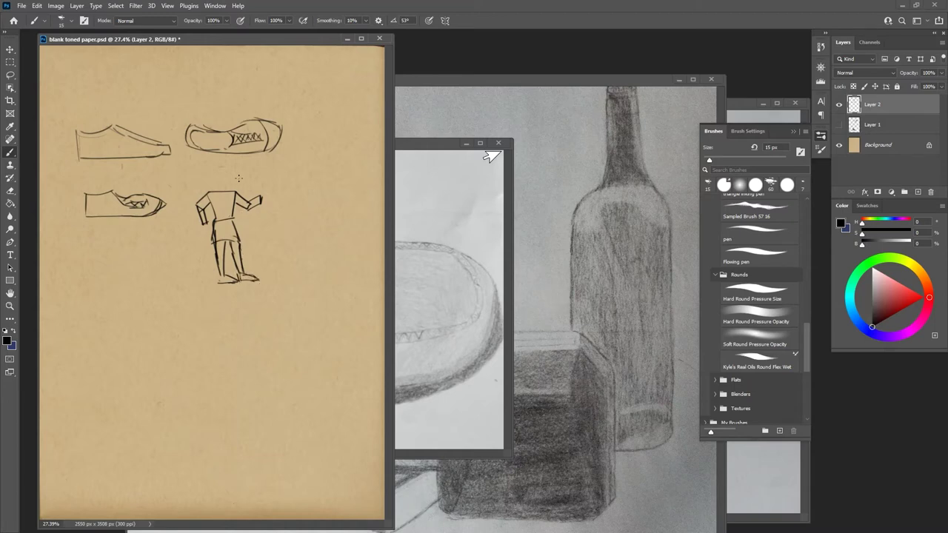
Step: Add a head with a tall headdress to the Egyptian-style figure
{"action": "mouse_move", "coordinate": [215, 187]}
{"action": "left_mouse_down"}
{"action": "mouse_move", "coordinate": [224, 190]}
{"action": "mouse_move", "coordinate": [225, 174]}
{"action": "mouse_move", "coordinate": [231, 180]}
{"action": "mouse_move", "coordinate": [228, 191]}
{"action": "mouse_move", "coordinate": [221, 161]}
{"action": "mouse_move", "coordinate": [208, 167]}
{"action": "left_mouse_up"}
{"action": "left_click_drag", "start_coordinate": [208, 165], "coordinate": [226, 191]}
{"action": "left_click_drag", "start_coordinate": [217, 188], "coordinate": [223, 193]}
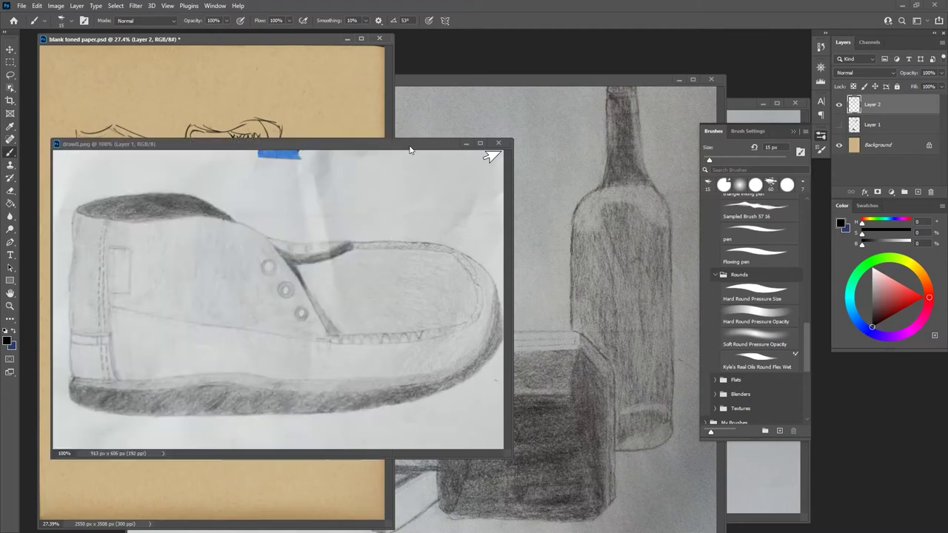
Step: Add a new layer to the shoe drawing draw0.png and return to the toned paper sketch
{"action": "left_click", "coordinate": [409, 145]}
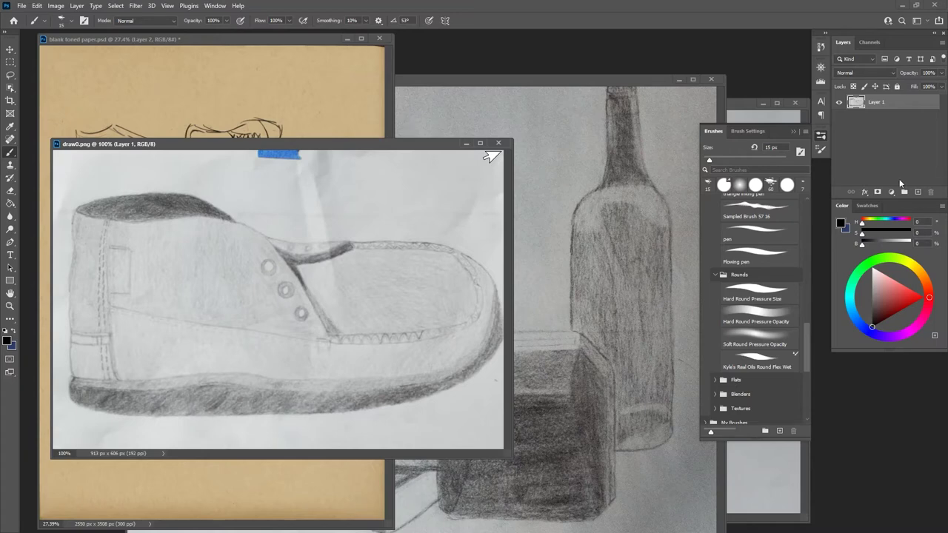
{"action": "left_click", "coordinate": [917, 192]}
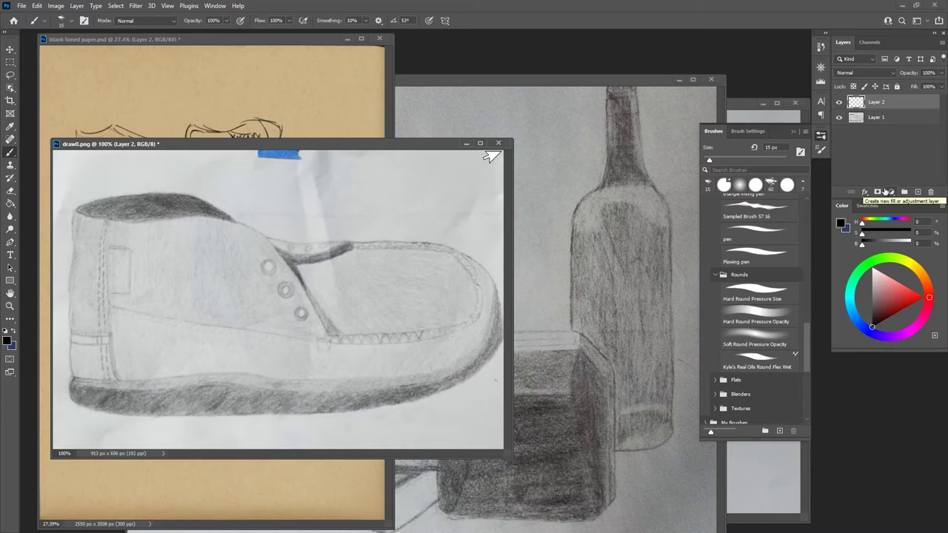
{"action": "left_click", "coordinate": [180, 40]}
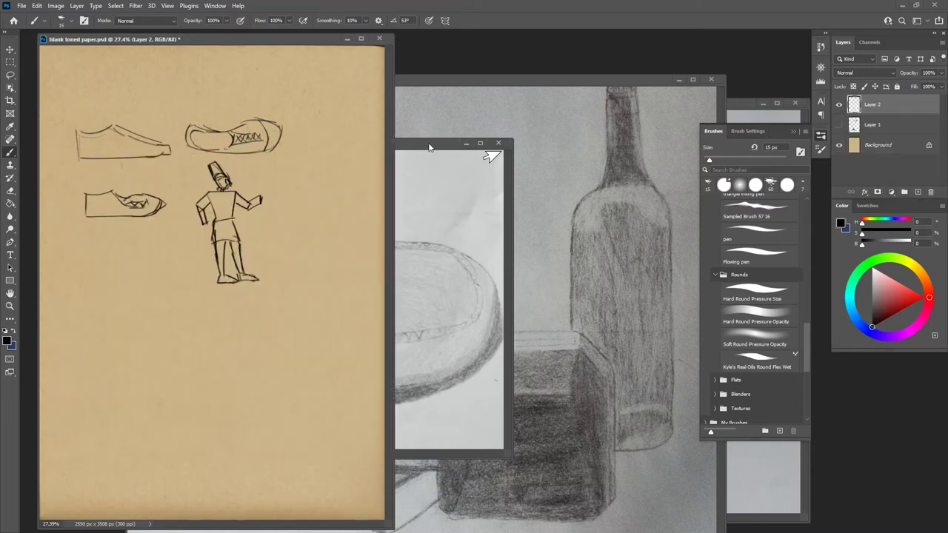
{"action": "left_click", "coordinate": [491, 155]}
Step: Sketch a flat square and, next to it, a box in perspective showing two sides
{"action": "mouse_move", "coordinate": [81, 285]}
{"action": "left_mouse_down"}
{"action": "mouse_move", "coordinate": [83, 319]}
{"action": "mouse_move", "coordinate": [122, 280]}
{"action": "mouse_move", "coordinate": [131, 314]}
{"action": "mouse_move", "coordinate": [82, 320]}
{"action": "mouse_move", "coordinate": [125, 282]}
{"action": "left_mouse_up"}
{"action": "left_click_drag", "start_coordinate": [123, 280], "coordinate": [124, 317]}
{"action": "mouse_move", "coordinate": [171, 283]}
{"action": "left_mouse_down"}
{"action": "mouse_move", "coordinate": [174, 332]}
{"action": "mouse_move", "coordinate": [148, 297]}
{"action": "mouse_move", "coordinate": [149, 327]}
{"action": "mouse_move", "coordinate": [177, 339]}
{"action": "mouse_move", "coordinate": [199, 296]}
{"action": "mouse_move", "coordinate": [197, 329]}
{"action": "mouse_move", "coordinate": [179, 342]}
{"action": "mouse_move", "coordinate": [145, 306]}
{"action": "mouse_move", "coordinate": [216, 306]}
{"action": "mouse_move", "coordinate": [195, 326]}
{"action": "mouse_move", "coordinate": [219, 307]}
{"action": "left_mouse_up"}
{"action": "left_click_drag", "start_coordinate": [152, 326], "coordinate": [127, 316]}
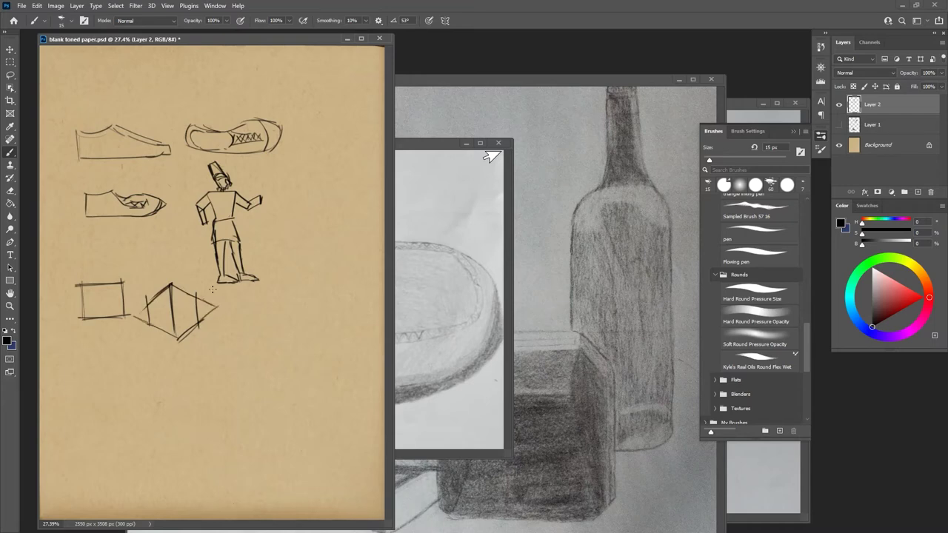
Step: Sketch a smaller box showing three faces and number the visible faces of all three shapes from 1 to 3
{"action": "left_click_drag", "start_coordinate": [253, 333], "coordinate": [254, 371]}
{"action": "left_click_drag", "start_coordinate": [252, 334], "coordinate": [276, 321]}
{"action": "mouse_move", "coordinate": [254, 368]}
{"action": "left_mouse_down"}
{"action": "mouse_move", "coordinate": [277, 329]}
{"action": "mouse_move", "coordinate": [227, 327]}
{"action": "mouse_move", "coordinate": [253, 339]}
{"action": "mouse_move", "coordinate": [234, 352]}
{"action": "mouse_move", "coordinate": [254, 368]}
{"action": "left_mouse_up"}
{"action": "mouse_move", "coordinate": [230, 326]}
{"action": "left_mouse_down"}
{"action": "mouse_move", "coordinate": [253, 334]}
{"action": "mouse_move", "coordinate": [273, 322]}
{"action": "mouse_move", "coordinate": [255, 365]}
{"action": "left_mouse_up"}
{"action": "left_click", "coordinate": [106, 301]}
{"action": "left_click_drag", "start_coordinate": [180, 308], "coordinate": [184, 314]}
{"action": "left_click_drag", "start_coordinate": [246, 344], "coordinate": [260, 346]}
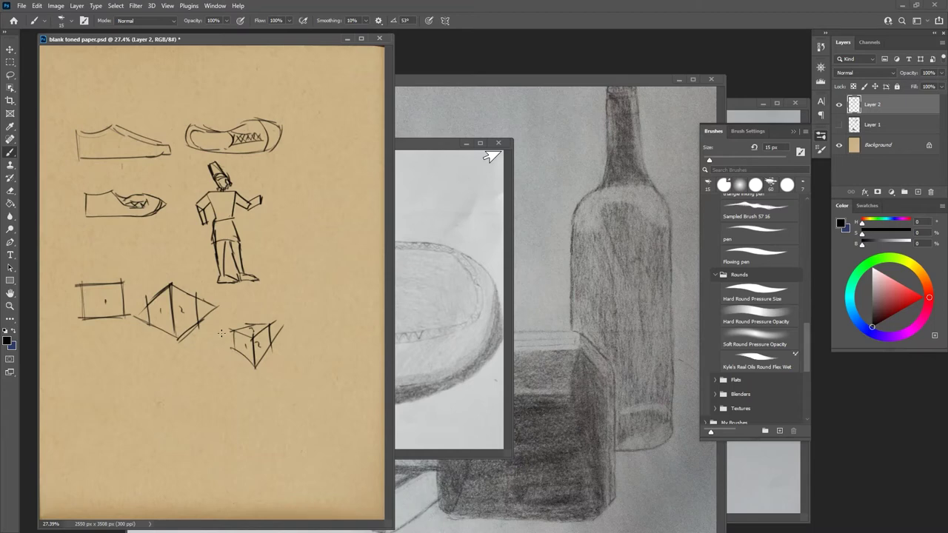
Step: Block out a shoe in perspective with boxy forms below the numbered shapes and retrace the side-view shoe's heel and top profile
{"action": "left_click", "coordinate": [419, 145]}
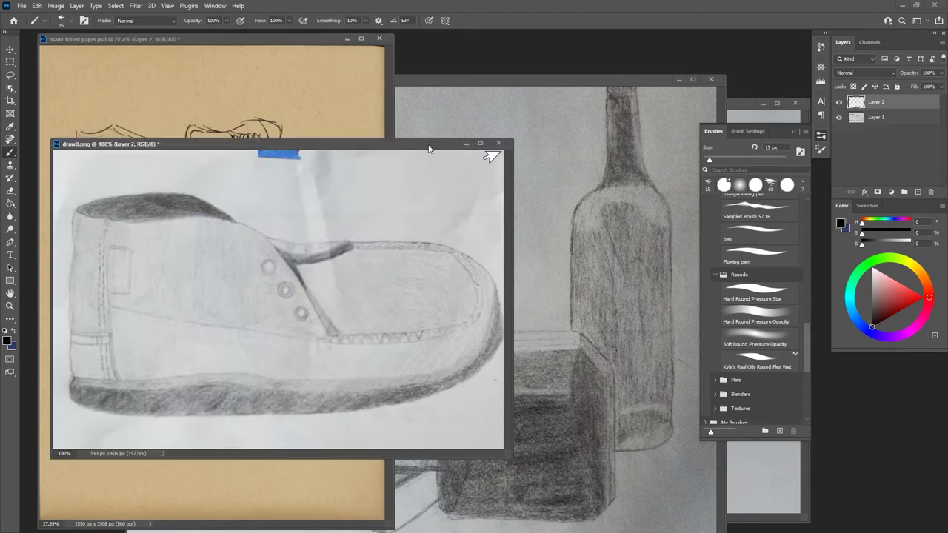
{"action": "left_click", "coordinate": [314, 43]}
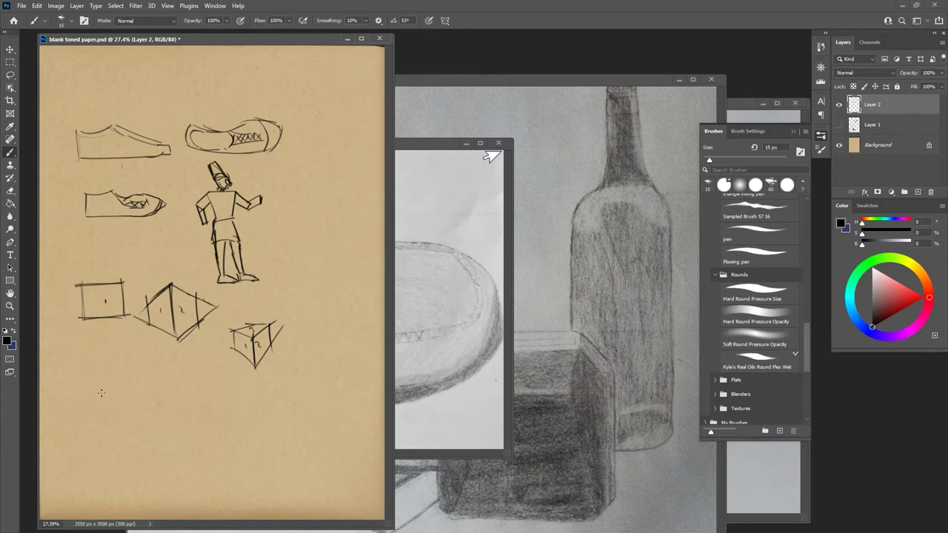
{"action": "mouse_move", "coordinate": [71, 411]}
{"action": "left_mouse_down"}
{"action": "mouse_move", "coordinate": [76, 366]}
{"action": "mouse_move", "coordinate": [139, 408]}
{"action": "mouse_move", "coordinate": [126, 445]}
{"action": "left_mouse_up"}
{"action": "left_click_drag", "start_coordinate": [141, 407], "coordinate": [140, 444]}
{"action": "mouse_move", "coordinate": [74, 370]}
{"action": "left_mouse_down"}
{"action": "mouse_move", "coordinate": [180, 392]}
{"action": "mouse_move", "coordinate": [174, 429]}
{"action": "mouse_move", "coordinate": [145, 449]}
{"action": "mouse_move", "coordinate": [190, 448]}
{"action": "mouse_move", "coordinate": [221, 469]}
{"action": "mouse_move", "coordinate": [175, 473]}
{"action": "mouse_move", "coordinate": [141, 448]}
{"action": "mouse_move", "coordinate": [212, 482]}
{"action": "mouse_move", "coordinate": [203, 451]}
{"action": "mouse_move", "coordinate": [209, 478]}
{"action": "left_mouse_up"}
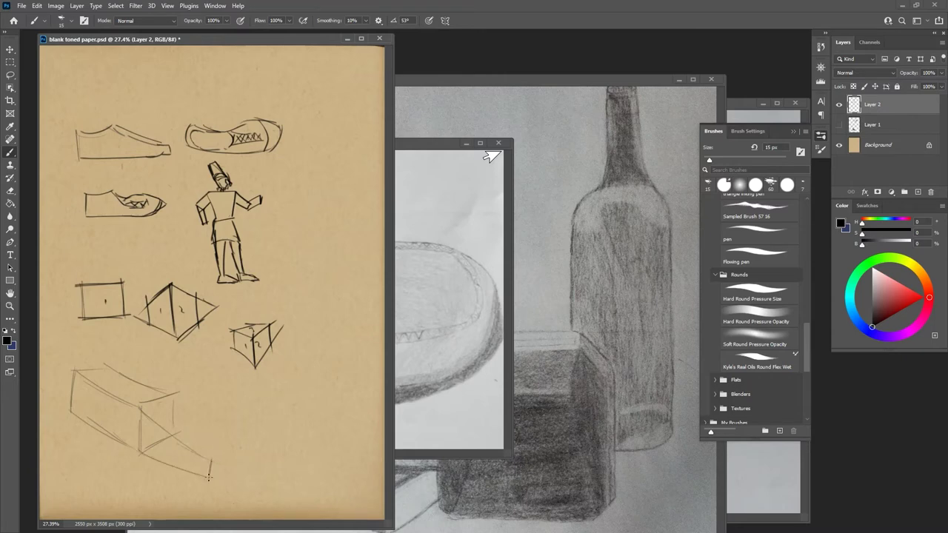
{"action": "mouse_move", "coordinate": [177, 395]}
{"action": "left_mouse_down"}
{"action": "mouse_move", "coordinate": [239, 440]}
{"action": "mouse_move", "coordinate": [210, 477]}
{"action": "left_mouse_up"}
{"action": "mouse_move", "coordinate": [83, 127]}
{"action": "left_mouse_down"}
{"action": "mouse_move", "coordinate": [109, 120]}
{"action": "mouse_move", "coordinate": [125, 135]}
{"action": "mouse_move", "coordinate": [169, 138]}
{"action": "mouse_move", "coordinate": [169, 155]}
{"action": "mouse_move", "coordinate": [81, 159]}
{"action": "left_mouse_up"}
{"action": "left_click_drag", "start_coordinate": [111, 124], "coordinate": [150, 141]}
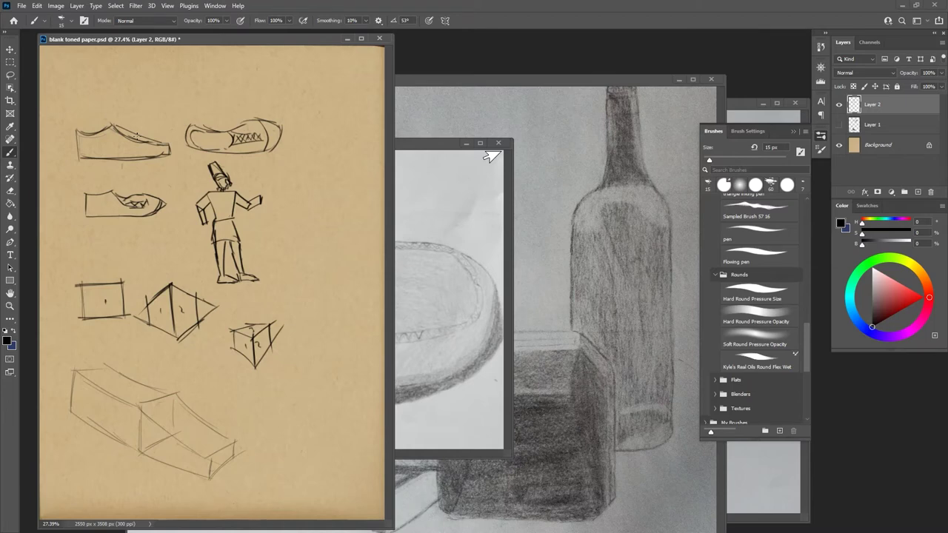
Step: Draw the rounded sole, ankle opening and upper contours of the shoe over the perspective block-out
{"action": "mouse_move", "coordinate": [86, 383]}
{"action": "left_mouse_down"}
{"action": "mouse_move", "coordinate": [104, 397]}
{"action": "mouse_move", "coordinate": [131, 393]}
{"action": "mouse_move", "coordinate": [84, 379]}
{"action": "mouse_move", "coordinate": [68, 406]}
{"action": "mouse_move", "coordinate": [120, 434]}
{"action": "left_mouse_up"}
{"action": "left_click_drag", "start_coordinate": [75, 407], "coordinate": [137, 445]}
{"action": "mouse_move", "coordinate": [73, 407]}
{"action": "left_mouse_down"}
{"action": "mouse_move", "coordinate": [111, 433]}
{"action": "mouse_move", "coordinate": [83, 427]}
{"action": "mouse_move", "coordinate": [136, 450]}
{"action": "mouse_move", "coordinate": [213, 465]}
{"action": "mouse_move", "coordinate": [226, 453]}
{"action": "mouse_move", "coordinate": [197, 469]}
{"action": "mouse_move", "coordinate": [234, 448]}
{"action": "left_mouse_up"}
{"action": "mouse_move", "coordinate": [123, 446]}
{"action": "left_mouse_down"}
{"action": "mouse_move", "coordinate": [203, 473]}
{"action": "mouse_move", "coordinate": [230, 464]}
{"action": "left_mouse_up"}
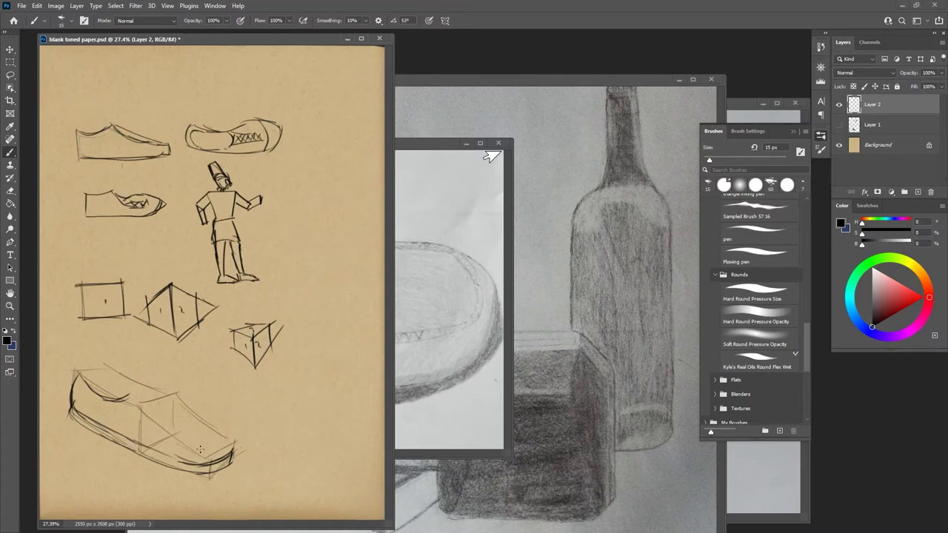
{"action": "mouse_move", "coordinate": [204, 449]}
{"action": "left_mouse_down"}
{"action": "mouse_move", "coordinate": [229, 436]}
{"action": "mouse_move", "coordinate": [210, 446]}
{"action": "mouse_move", "coordinate": [171, 436]}
{"action": "mouse_move", "coordinate": [138, 390]}
{"action": "mouse_move", "coordinate": [127, 400]}
{"action": "mouse_move", "coordinate": [233, 440]}
{"action": "mouse_move", "coordinate": [214, 453]}
{"action": "left_mouse_up"}
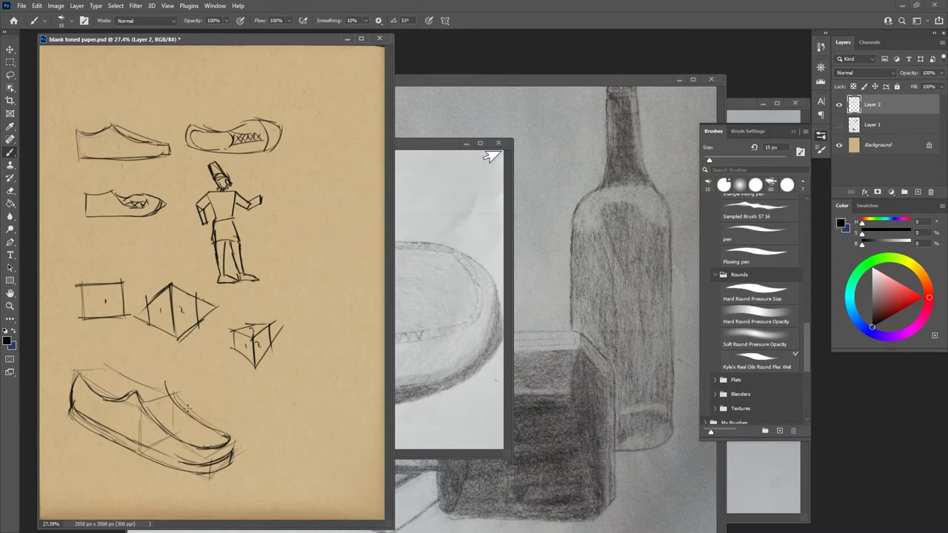
Step: Add the toe cap seam, tongue and crossed laces to the perspective shoe
{"action": "mouse_move", "coordinate": [185, 432]}
{"action": "left_mouse_down"}
{"action": "mouse_move", "coordinate": [177, 444]}
{"action": "mouse_move", "coordinate": [212, 425]}
{"action": "mouse_move", "coordinate": [187, 432]}
{"action": "left_mouse_up"}
{"action": "left_click_drag", "start_coordinate": [197, 425], "coordinate": [182, 431]}
{"action": "mouse_move", "coordinate": [183, 430]}
{"action": "left_mouse_down"}
{"action": "mouse_move", "coordinate": [191, 426]}
{"action": "mouse_move", "coordinate": [171, 428]}
{"action": "mouse_move", "coordinate": [184, 423]}
{"action": "left_mouse_up"}
{"action": "mouse_move", "coordinate": [138, 392]}
{"action": "left_mouse_down"}
{"action": "mouse_move", "coordinate": [151, 392]}
{"action": "mouse_move", "coordinate": [159, 423]}
{"action": "mouse_move", "coordinate": [171, 412]}
{"action": "mouse_move", "coordinate": [156, 391]}
{"action": "mouse_move", "coordinate": [168, 388]}
{"action": "mouse_move", "coordinate": [169, 412]}
{"action": "mouse_move", "coordinate": [160, 402]}
{"action": "mouse_move", "coordinate": [171, 409]}
{"action": "left_mouse_up"}
{"action": "left_click", "coordinate": [151, 396]}
{"action": "left_click", "coordinate": [157, 408]}
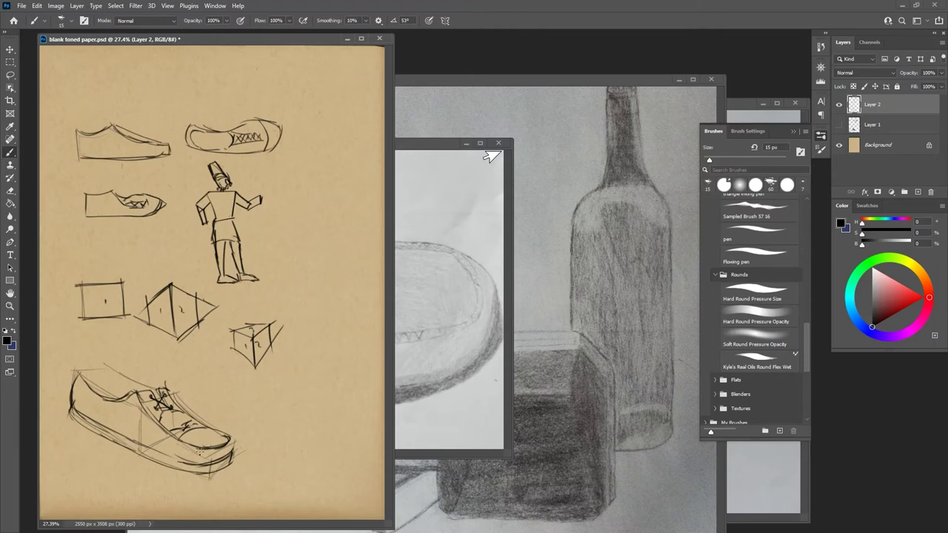
Step: Hatch the turning plane at the shoe's toe and mark the planes with leader lines labeled F, T and S
{"action": "left_click_drag", "start_coordinate": [199, 445], "coordinate": [199, 470]}
{"action": "key", "text": "ctrl+z"}
{"action": "mouse_move", "coordinate": [190, 446]}
{"action": "left_mouse_down"}
{"action": "mouse_move", "coordinate": [211, 468]}
{"action": "mouse_move", "coordinate": [213, 460]}
{"action": "mouse_move", "coordinate": [191, 460]}
{"action": "mouse_move", "coordinate": [230, 449]}
{"action": "mouse_move", "coordinate": [217, 490]}
{"action": "mouse_move", "coordinate": [215, 463]}
{"action": "mouse_move", "coordinate": [235, 493]}
{"action": "left_mouse_up"}
{"action": "mouse_move", "coordinate": [237, 450]}
{"action": "left_mouse_down"}
{"action": "mouse_move", "coordinate": [241, 492]}
{"action": "mouse_move", "coordinate": [251, 486]}
{"action": "left_mouse_up"}
{"action": "mouse_move", "coordinate": [241, 488]}
{"action": "left_mouse_down"}
{"action": "mouse_move", "coordinate": [238, 499]}
{"action": "mouse_move", "coordinate": [250, 492]}
{"action": "left_mouse_up"}
{"action": "mouse_move", "coordinate": [190, 458]}
{"action": "left_mouse_down"}
{"action": "mouse_move", "coordinate": [190, 498]}
{"action": "mouse_move", "coordinate": [201, 501]}
{"action": "mouse_move", "coordinate": [188, 507]}
{"action": "left_mouse_up"}
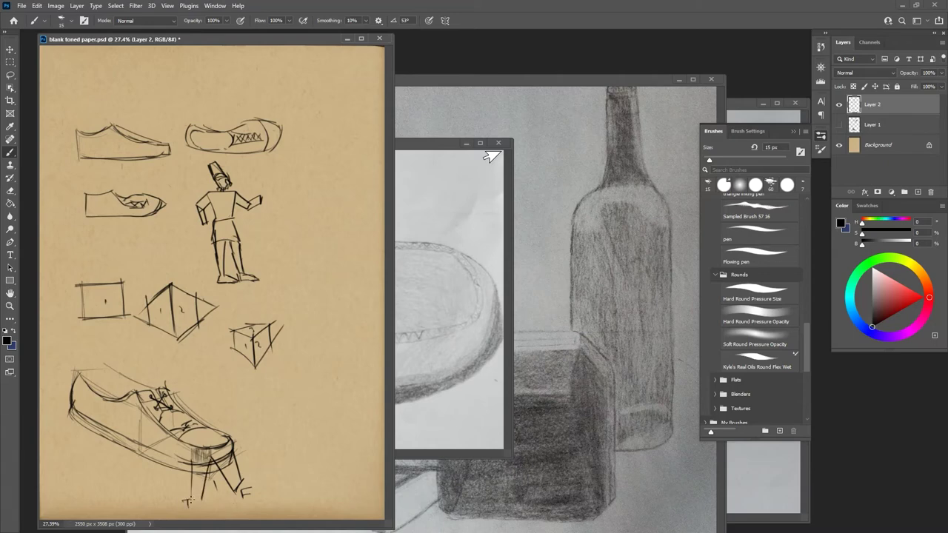
{"action": "left_click_drag", "start_coordinate": [192, 457], "coordinate": [134, 502]}
{"action": "mouse_move", "coordinate": [71, 402]}
{"action": "left_mouse_down"}
{"action": "mouse_move", "coordinate": [78, 482]}
{"action": "mouse_move", "coordinate": [96, 487]}
{"action": "mouse_move", "coordinate": [94, 501]}
{"action": "left_mouse_up"}
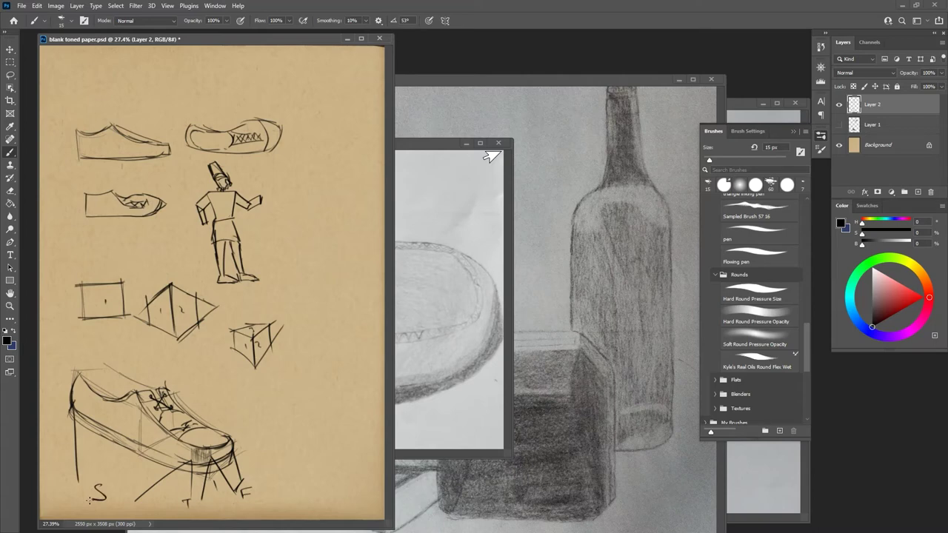
Step: Darken the T label below the perspective shoe and round off the rim of its ankle opening
{"action": "left_click_drag", "start_coordinate": [189, 493], "coordinate": [189, 511]}
{"action": "mouse_move", "coordinate": [197, 451]}
{"action": "left_mouse_down"}
{"action": "mouse_move", "coordinate": [207, 463]}
{"action": "mouse_move", "coordinate": [196, 461]}
{"action": "left_mouse_up"}
{"action": "mouse_move", "coordinate": [83, 380]}
{"action": "left_mouse_down"}
{"action": "mouse_move", "coordinate": [95, 370]}
{"action": "mouse_move", "coordinate": [112, 380]}
{"action": "left_mouse_up"}
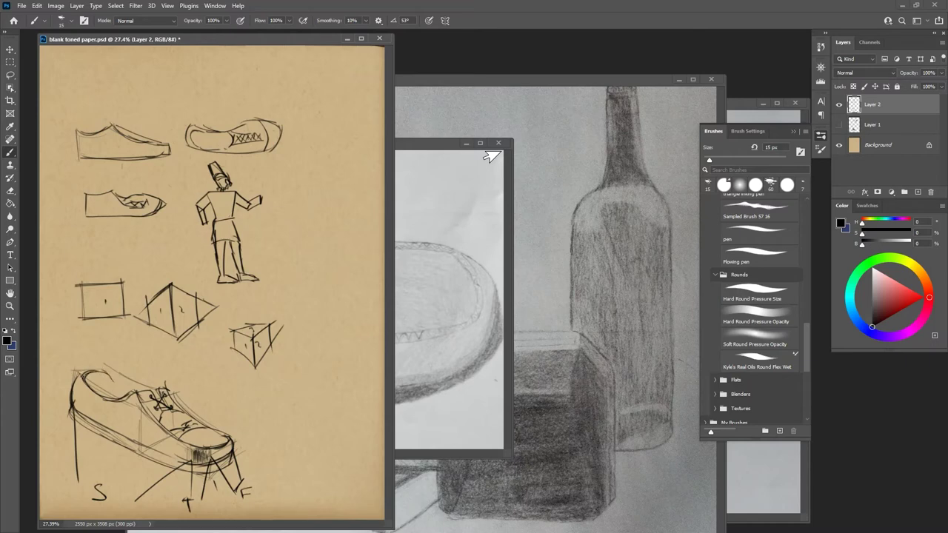
{"action": "mouse_move", "coordinate": [100, 378]}
{"action": "left_mouse_down"}
{"action": "mouse_move", "coordinate": [110, 374]}
{"action": "mouse_move", "coordinate": [90, 371]}
{"action": "mouse_move", "coordinate": [104, 368]}
{"action": "mouse_move", "coordinate": [130, 393]}
{"action": "mouse_move", "coordinate": [166, 396]}
{"action": "left_mouse_up"}
Step: Circle the small numbered cube with an arrow leading to the shoe, and draw an angular skewed box beside the shoe
{"action": "mouse_move", "coordinate": [265, 304]}
{"action": "left_mouse_down"}
{"action": "mouse_move", "coordinate": [218, 354]}
{"action": "mouse_move", "coordinate": [294, 313]}
{"action": "left_mouse_up"}
{"action": "mouse_move", "coordinate": [230, 377]}
{"action": "left_mouse_down"}
{"action": "mouse_move", "coordinate": [203, 390]}
{"action": "mouse_move", "coordinate": [219, 393]}
{"action": "left_mouse_up"}
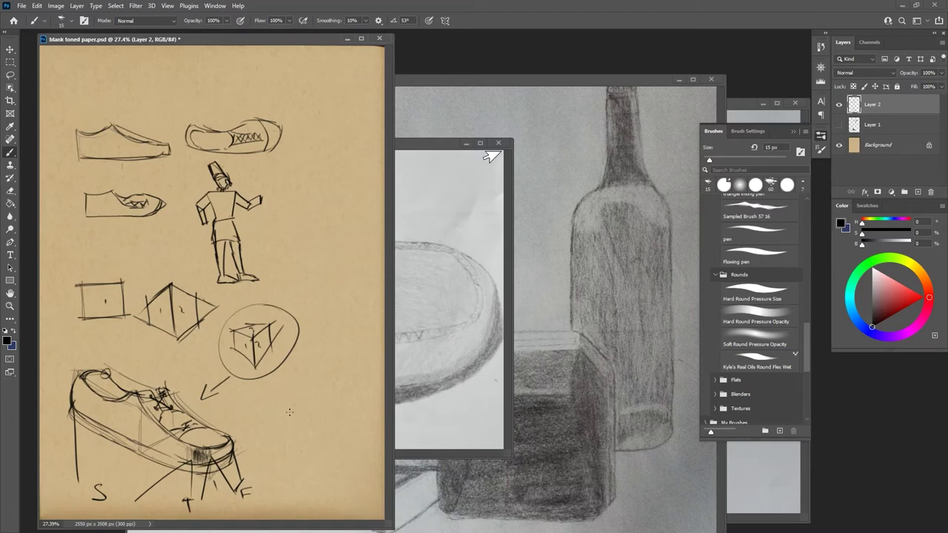
{"action": "mouse_move", "coordinate": [283, 419]}
{"action": "left_mouse_down"}
{"action": "mouse_move", "coordinate": [291, 441]}
{"action": "mouse_move", "coordinate": [284, 428]}
{"action": "mouse_move", "coordinate": [328, 456]}
{"action": "left_mouse_up"}
{"action": "mouse_move", "coordinate": [287, 393]}
{"action": "left_mouse_down"}
{"action": "mouse_move", "coordinate": [324, 453]}
{"action": "mouse_move", "coordinate": [326, 386]}
{"action": "left_mouse_up"}
{"action": "left_click_drag", "start_coordinate": [322, 453], "coordinate": [350, 432]}
{"action": "left_click_drag", "start_coordinate": [324, 386], "coordinate": [357, 435]}
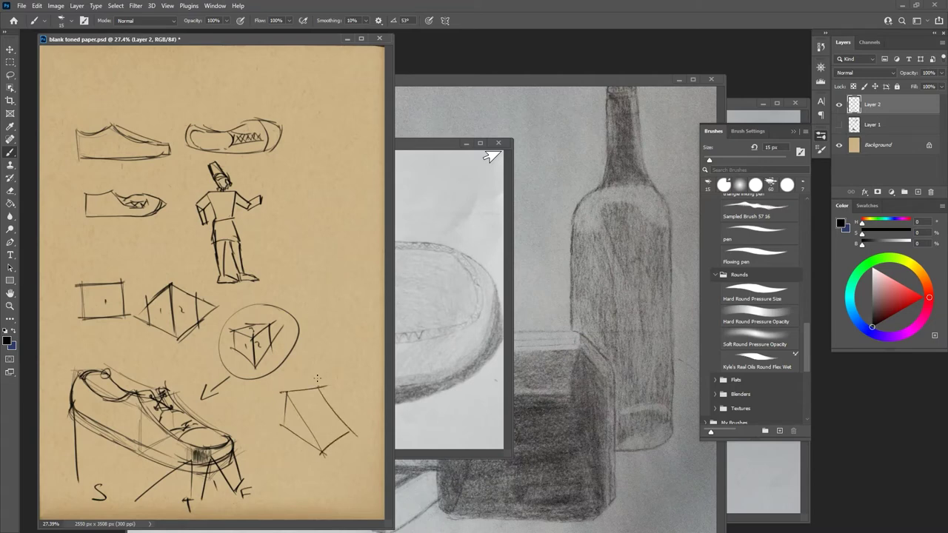
Step: Draw a cube in perspective to the right of the circled cube and darken its inner edges
{"action": "mouse_move", "coordinate": [341, 333]}
{"action": "left_mouse_down"}
{"action": "mouse_move", "coordinate": [345, 370]}
{"action": "mouse_move", "coordinate": [363, 317]}
{"action": "mouse_move", "coordinate": [364, 345]}
{"action": "left_mouse_up"}
{"action": "left_click_drag", "start_coordinate": [365, 346], "coordinate": [344, 371]}
{"action": "mouse_move", "coordinate": [342, 337]}
{"action": "left_mouse_down"}
{"action": "mouse_move", "coordinate": [317, 319]}
{"action": "mouse_move", "coordinate": [320, 356]}
{"action": "left_mouse_up"}
{"action": "left_click_drag", "start_coordinate": [320, 355], "coordinate": [344, 370]}
{"action": "mouse_move", "coordinate": [317, 323]}
{"action": "left_mouse_down"}
{"action": "mouse_move", "coordinate": [343, 311]}
{"action": "mouse_move", "coordinate": [364, 318]}
{"action": "left_mouse_up"}
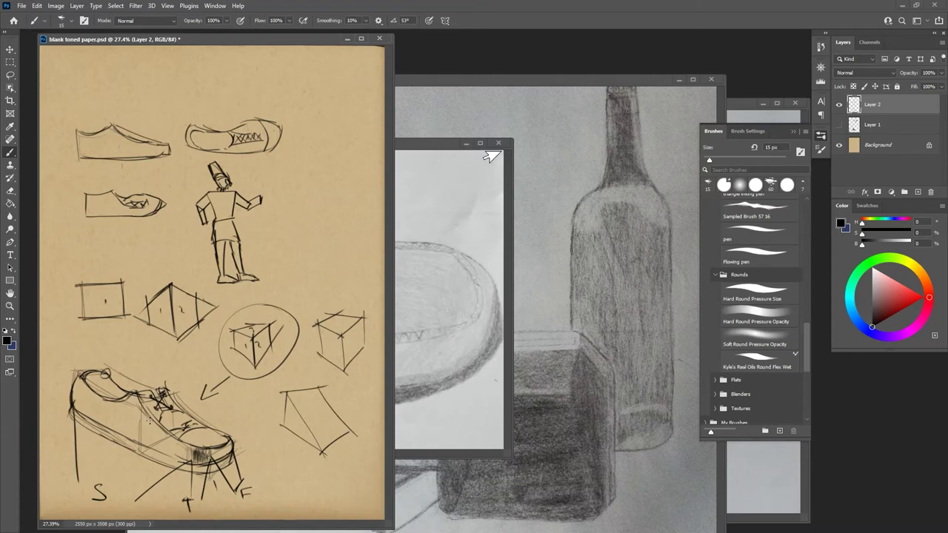
{"action": "mouse_move", "coordinate": [312, 326]}
{"action": "left_mouse_down"}
{"action": "mouse_move", "coordinate": [332, 316]}
{"action": "mouse_move", "coordinate": [342, 358]}
{"action": "left_mouse_up"}
{"action": "mouse_move", "coordinate": [361, 319]}
{"action": "left_mouse_down"}
{"action": "mouse_move", "coordinate": [341, 335]}
{"action": "mouse_move", "coordinate": [316, 322]}
{"action": "mouse_move", "coordinate": [343, 377]}
{"action": "left_mouse_up"}
Step: Write the headings "SHAPE & FORM" and "LINE" at the top of the page, underlining SHAPE
{"action": "mouse_move", "coordinate": [87, 61]}
{"action": "left_mouse_down"}
{"action": "mouse_move", "coordinate": [74, 76]}
{"action": "mouse_move", "coordinate": [108, 76]}
{"action": "mouse_move", "coordinate": [108, 67]}
{"action": "mouse_move", "coordinate": [120, 75]}
{"action": "left_mouse_up"}
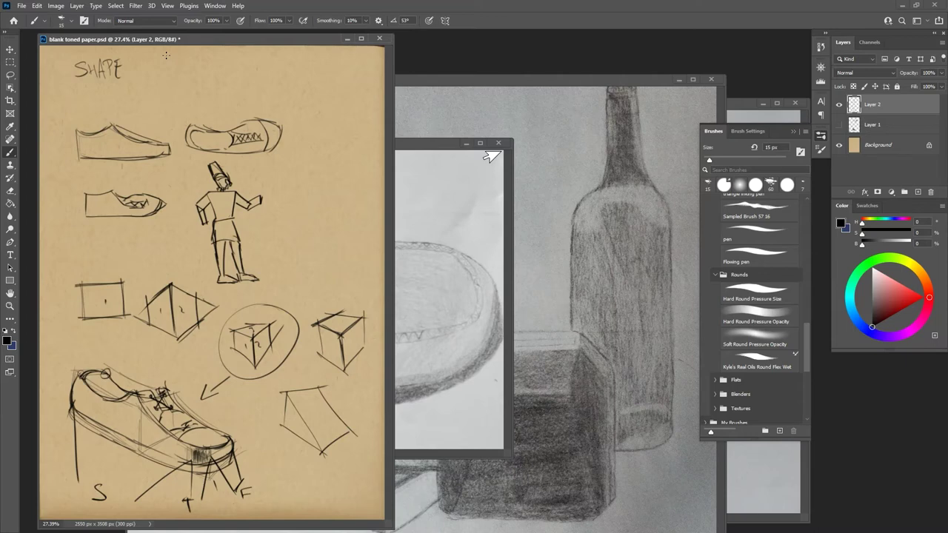
{"action": "left_click_drag", "start_coordinate": [77, 89], "coordinate": [176, 75]}
{"action": "mouse_move", "coordinate": [174, 63]}
{"action": "left_mouse_down"}
{"action": "mouse_move", "coordinate": [206, 70]}
{"action": "mouse_move", "coordinate": [210, 55]}
{"action": "mouse_move", "coordinate": [199, 62]}
{"action": "mouse_move", "coordinate": [220, 70]}
{"action": "left_mouse_up"}
{"action": "mouse_move", "coordinate": [101, 95]}
{"action": "left_mouse_down"}
{"action": "mouse_move", "coordinate": [99, 108]}
{"action": "mouse_move", "coordinate": [111, 106]}
{"action": "left_mouse_up"}
{"action": "mouse_move", "coordinate": [116, 105]}
{"action": "left_mouse_down"}
{"action": "mouse_move", "coordinate": [118, 94]}
{"action": "mouse_move", "coordinate": [132, 104]}
{"action": "mouse_move", "coordinate": [132, 90]}
{"action": "left_mouse_up"}
{"action": "left_click_drag", "start_coordinate": [136, 91], "coordinate": [143, 95]}
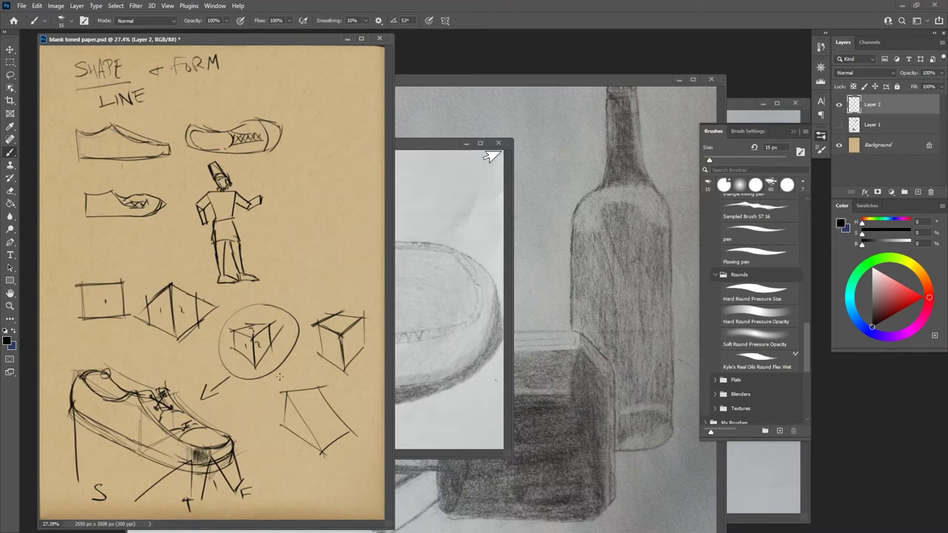
Step: Sketch another perspective shoe to the right of the standing figure, with its heel, ankle opening, upper and sole
{"action": "left_click_drag", "start_coordinate": [292, 197], "coordinate": [288, 237]}
{"action": "mouse_move", "coordinate": [291, 197]}
{"action": "left_mouse_down"}
{"action": "mouse_move", "coordinate": [322, 196]}
{"action": "mouse_move", "coordinate": [344, 213]}
{"action": "left_mouse_up"}
{"action": "mouse_move", "coordinate": [287, 222]}
{"action": "left_mouse_down"}
{"action": "mouse_move", "coordinate": [296, 242]}
{"action": "mouse_move", "coordinate": [358, 254]}
{"action": "mouse_move", "coordinate": [369, 272]}
{"action": "left_mouse_up"}
{"action": "mouse_move", "coordinate": [343, 206]}
{"action": "left_mouse_down"}
{"action": "mouse_move", "coordinate": [346, 228]}
{"action": "mouse_move", "coordinate": [379, 259]}
{"action": "mouse_move", "coordinate": [357, 264]}
{"action": "mouse_move", "coordinate": [379, 283]}
{"action": "left_mouse_up"}
{"action": "mouse_move", "coordinate": [289, 232]}
{"action": "left_mouse_down"}
{"action": "mouse_move", "coordinate": [283, 249]}
{"action": "mouse_move", "coordinate": [331, 255]}
{"action": "mouse_move", "coordinate": [367, 279]}
{"action": "left_mouse_up"}
{"action": "mouse_move", "coordinate": [280, 246]}
{"action": "left_mouse_down"}
{"action": "mouse_move", "coordinate": [346, 265]}
{"action": "mouse_move", "coordinate": [384, 297]}
{"action": "mouse_move", "coordinate": [384, 278]}
{"action": "left_mouse_up"}
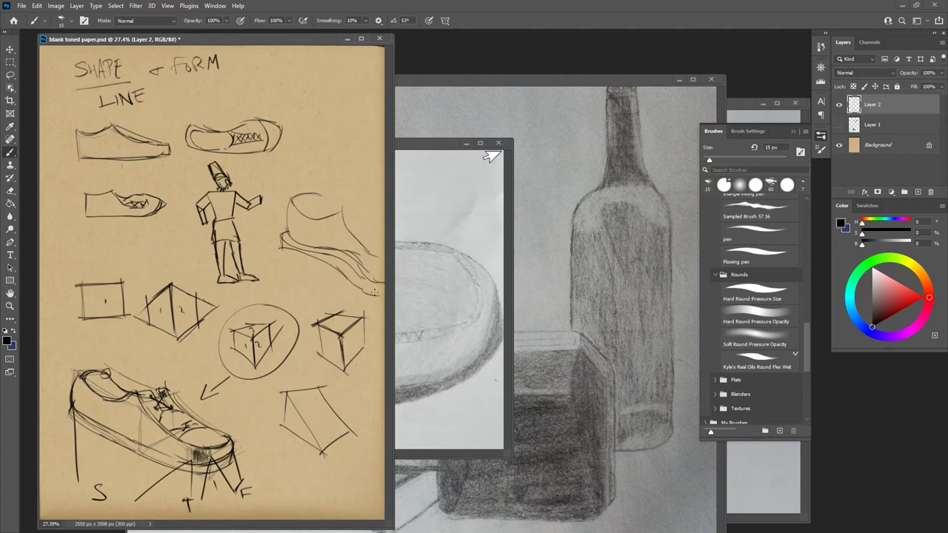
{"action": "left_click_drag", "start_coordinate": [346, 217], "coordinate": [384, 236]}
{"action": "left_click_drag", "start_coordinate": [329, 214], "coordinate": [386, 266]}
{"action": "mouse_move", "coordinate": [320, 198]}
{"action": "left_mouse_down"}
{"action": "mouse_move", "coordinate": [358, 198]}
{"action": "mouse_move", "coordinate": [353, 207]}
{"action": "mouse_move", "coordinate": [360, 211]}
{"action": "mouse_move", "coordinate": [356, 198]}
{"action": "mouse_move", "coordinate": [393, 227]}
{"action": "left_mouse_up"}
{"action": "mouse_move", "coordinate": [344, 209]}
{"action": "left_mouse_down"}
{"action": "mouse_move", "coordinate": [339, 222]}
{"action": "mouse_move", "coordinate": [357, 202]}
{"action": "mouse_move", "coordinate": [364, 221]}
{"action": "mouse_move", "coordinate": [344, 231]}
{"action": "left_mouse_up"}
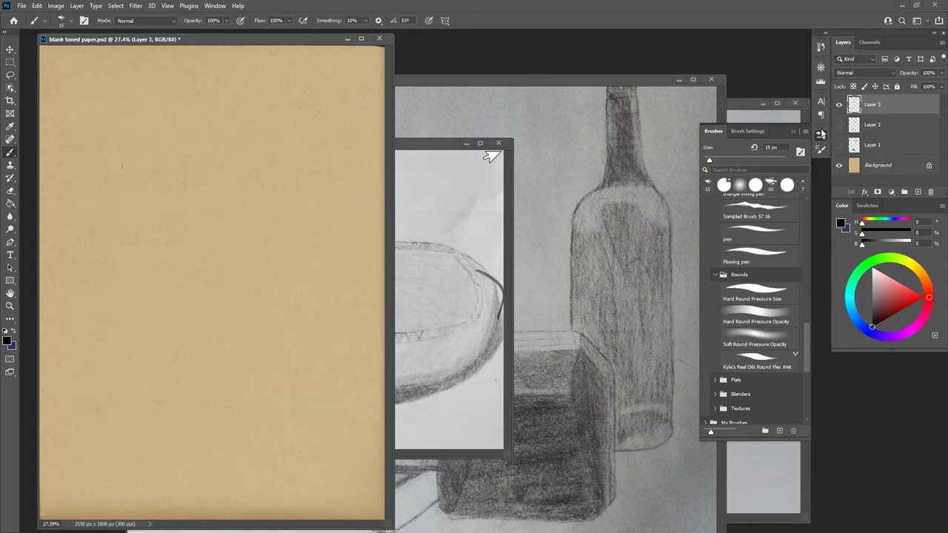
Step: Place the draw0.png shoe drawing beside the toned paper and start the shoe's heel panel on the blank Layer 3
{"action": "left_click_drag", "start_coordinate": [428, 142], "coordinate": [430, 146]}
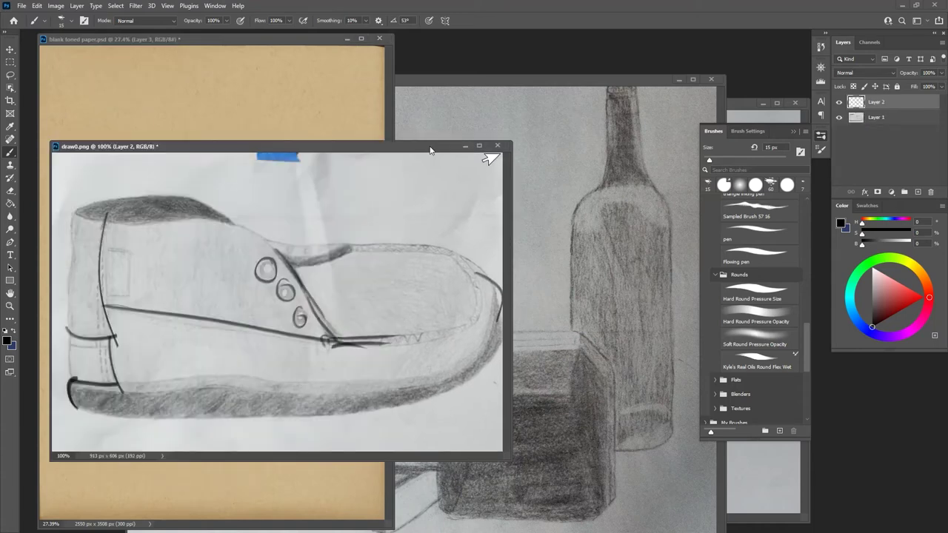
{"action": "left_click_drag", "start_coordinate": [301, 141], "coordinate": [669, 116]}
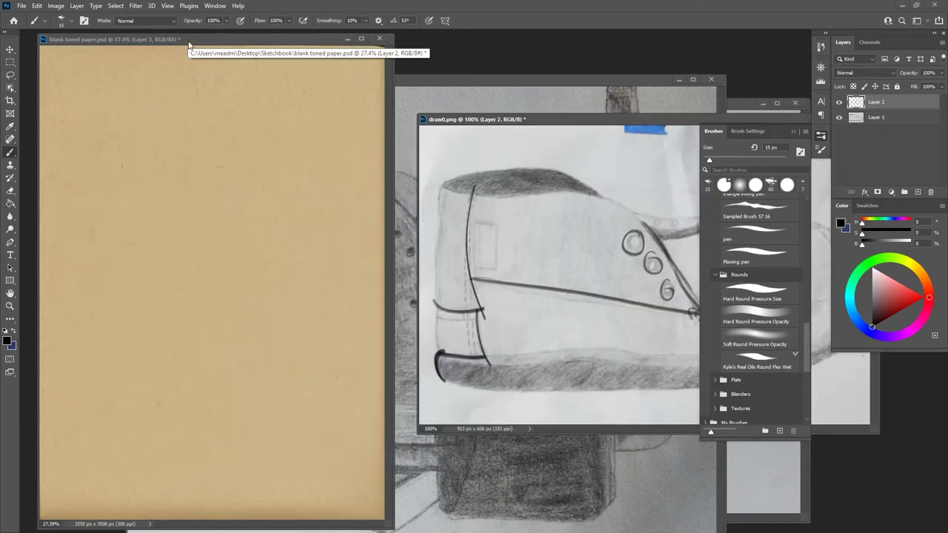
{"action": "left_click", "coordinate": [189, 40]}
{"action": "left_click_drag", "start_coordinate": [123, 166], "coordinate": [121, 207]}
{"action": "mouse_move", "coordinate": [127, 168]}
{"action": "left_mouse_down"}
{"action": "mouse_move", "coordinate": [113, 228]}
{"action": "mouse_move", "coordinate": [176, 244]}
{"action": "mouse_move", "coordinate": [139, 178]}
{"action": "mouse_move", "coordinate": [154, 175]}
{"action": "left_mouse_up"}
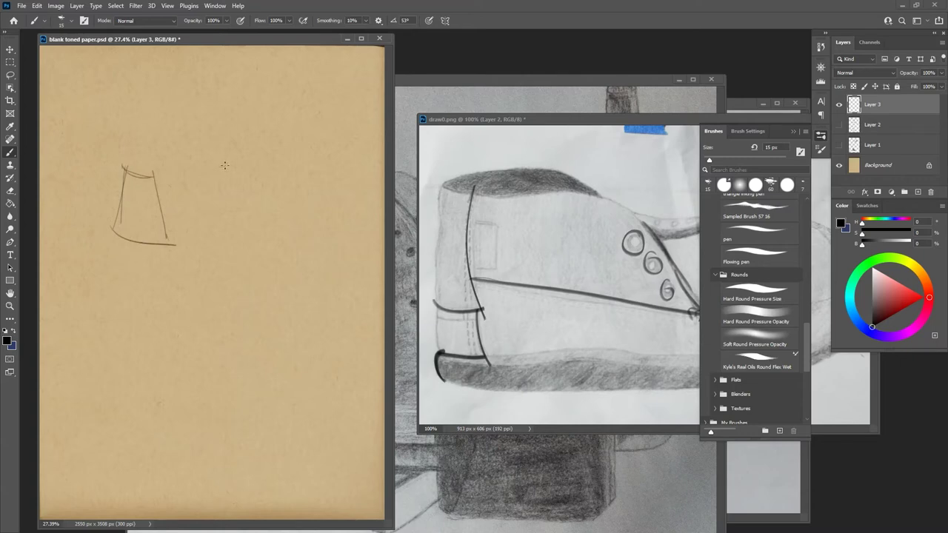
Step: Extend the heel panel into a rear-view perspective shoe with an ankle opening, receding toe and sole
{"action": "left_click_drag", "start_coordinate": [169, 238], "coordinate": [275, 155]}
{"action": "mouse_move", "coordinate": [124, 168]}
{"action": "left_mouse_down"}
{"action": "mouse_move", "coordinate": [161, 182]}
{"action": "mouse_move", "coordinate": [188, 144]}
{"action": "mouse_move", "coordinate": [205, 144]}
{"action": "mouse_move", "coordinate": [151, 166]}
{"action": "mouse_move", "coordinate": [175, 138]}
{"action": "mouse_move", "coordinate": [258, 144]}
{"action": "mouse_move", "coordinate": [268, 158]}
{"action": "left_mouse_up"}
{"action": "mouse_move", "coordinate": [176, 139]}
{"action": "left_mouse_down"}
{"action": "mouse_move", "coordinate": [238, 129]}
{"action": "mouse_move", "coordinate": [271, 138]}
{"action": "mouse_move", "coordinate": [283, 155]}
{"action": "mouse_move", "coordinate": [175, 249]}
{"action": "left_mouse_up"}
{"action": "mouse_move", "coordinate": [113, 227]}
{"action": "left_mouse_down"}
{"action": "mouse_move", "coordinate": [109, 247]}
{"action": "mouse_move", "coordinate": [176, 258]}
{"action": "mouse_move", "coordinate": [283, 157]}
{"action": "left_mouse_up"}
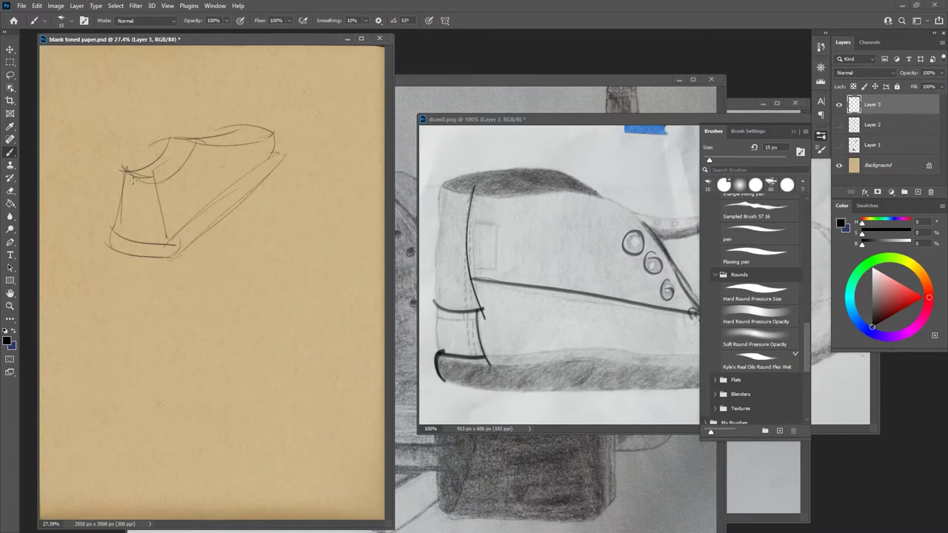
Step: Retrace the heel band line in draw0.png and draw the matching curved band and sole rim on the perspective shoe
{"action": "left_click", "coordinate": [447, 311]}
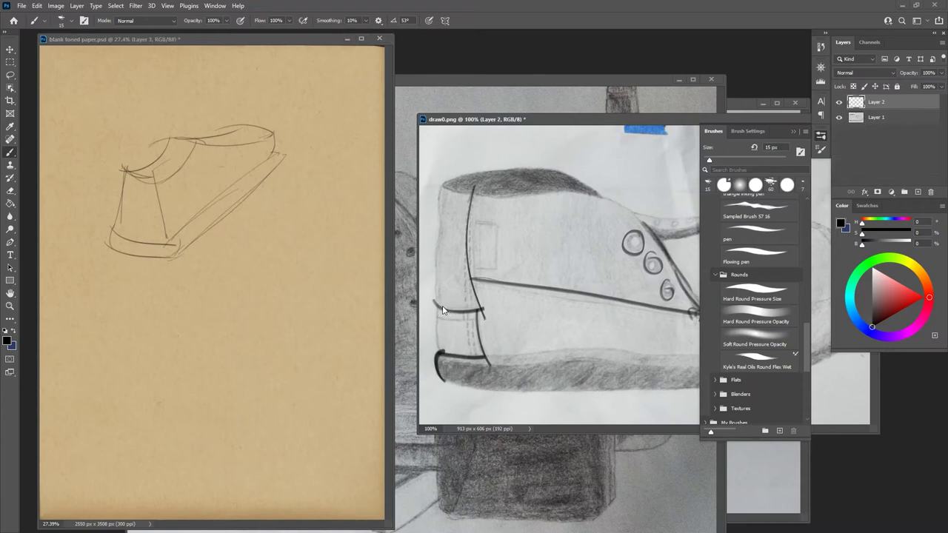
{"action": "left_click_drag", "start_coordinate": [447, 311], "coordinate": [484, 309]}
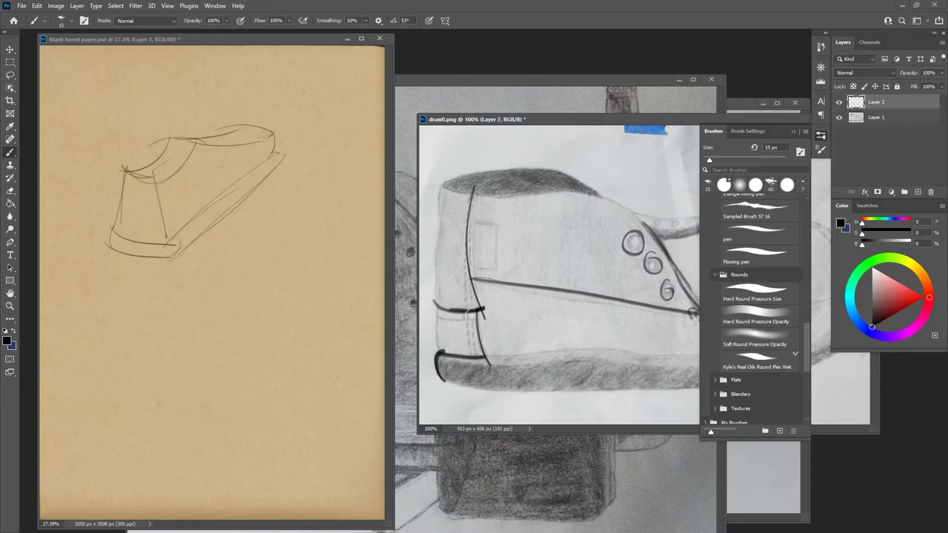
{"action": "left_click", "coordinate": [125, 212]}
{"action": "mouse_move", "coordinate": [120, 201]}
{"action": "left_mouse_down"}
{"action": "mouse_move", "coordinate": [147, 223]}
{"action": "mouse_move", "coordinate": [162, 212]}
{"action": "mouse_move", "coordinate": [137, 223]}
{"action": "mouse_move", "coordinate": [117, 214]}
{"action": "mouse_move", "coordinate": [139, 239]}
{"action": "mouse_move", "coordinate": [116, 219]}
{"action": "mouse_move", "coordinate": [123, 238]}
{"action": "mouse_move", "coordinate": [116, 209]}
{"action": "mouse_move", "coordinate": [119, 201]}
{"action": "mouse_move", "coordinate": [124, 242]}
{"action": "mouse_move", "coordinate": [166, 243]}
{"action": "left_mouse_up"}
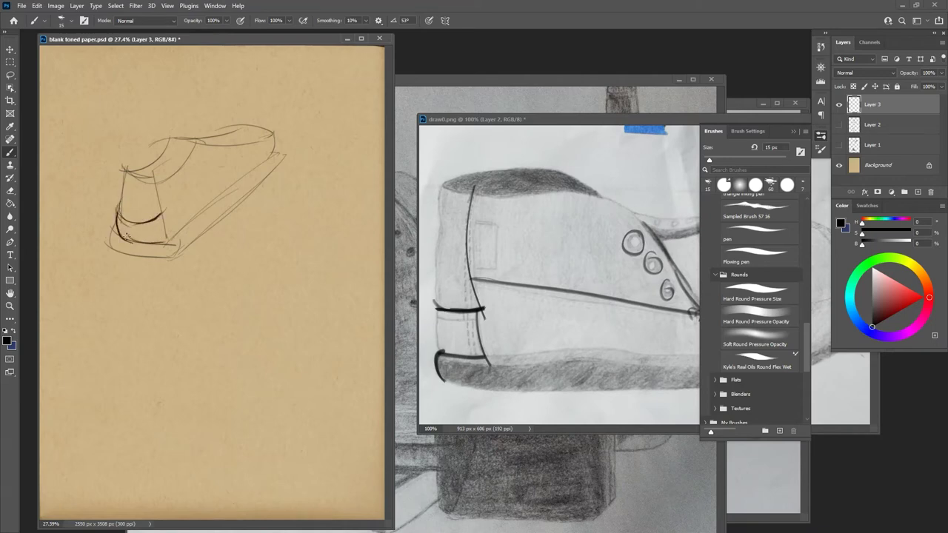
{"action": "mouse_move", "coordinate": [116, 224]}
{"action": "left_mouse_down"}
{"action": "mouse_move", "coordinate": [128, 256]}
{"action": "mouse_move", "coordinate": [116, 245]}
{"action": "mouse_move", "coordinate": [144, 240]}
{"action": "mouse_move", "coordinate": [114, 238]}
{"action": "mouse_move", "coordinate": [141, 251]}
{"action": "mouse_move", "coordinate": [161, 251]}
{"action": "mouse_move", "coordinate": [166, 229]}
{"action": "left_mouse_up"}
Step: Check the heel seam in draw0.png and darken the curved side contours of the perspective shoe's heel panel
{"action": "left_click", "coordinate": [477, 316]}
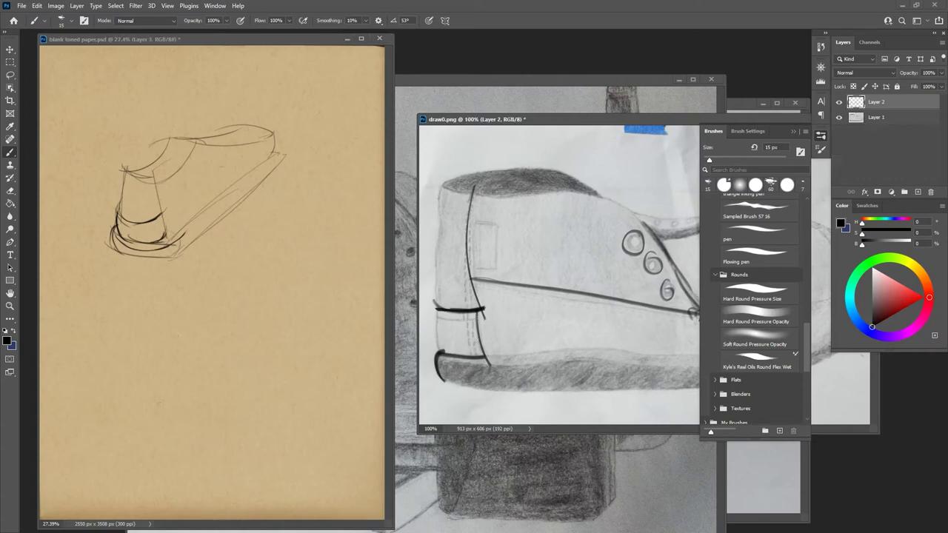
{"action": "left_click", "coordinate": [168, 231]}
{"action": "mouse_move", "coordinate": [162, 212]}
{"action": "left_mouse_down"}
{"action": "mouse_move", "coordinate": [165, 241]}
{"action": "mouse_move", "coordinate": [152, 182]}
{"action": "mouse_move", "coordinate": [168, 214]}
{"action": "left_mouse_up"}
{"action": "mouse_move", "coordinate": [168, 214]}
{"action": "left_mouse_down"}
{"action": "mouse_move", "coordinate": [152, 185]}
{"action": "mouse_move", "coordinate": [189, 157]}
{"action": "mouse_move", "coordinate": [126, 175]}
{"action": "mouse_move", "coordinate": [120, 211]}
{"action": "left_mouse_up"}
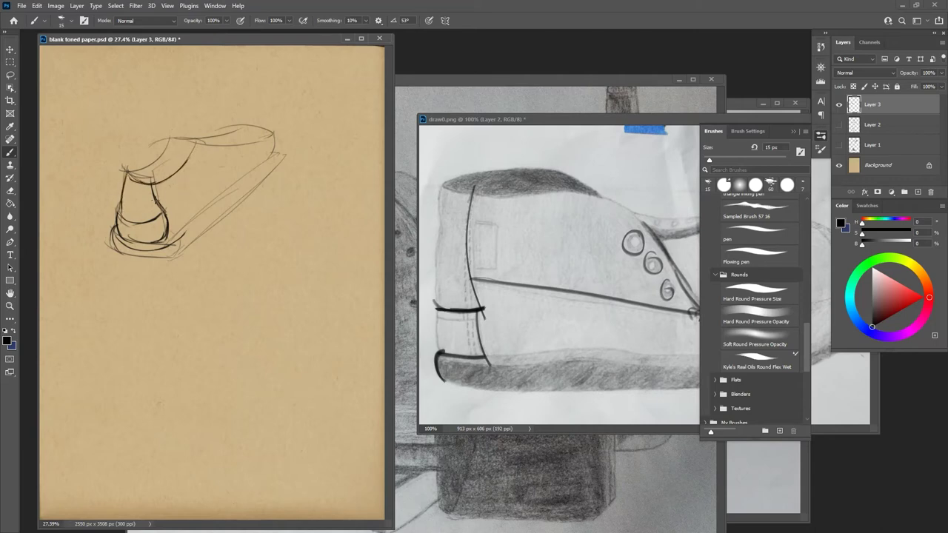
Step: Draw the side panel seam, eyelets and toe contour on the perspective shoe, and darken the upper's lower edge
{"action": "mouse_move", "coordinate": [182, 169]}
{"action": "left_mouse_down"}
{"action": "mouse_move", "coordinate": [201, 146]}
{"action": "mouse_move", "coordinate": [234, 160]}
{"action": "mouse_move", "coordinate": [271, 131]}
{"action": "mouse_move", "coordinate": [242, 157]}
{"action": "mouse_move", "coordinate": [262, 138]}
{"action": "left_mouse_up"}
{"action": "mouse_move", "coordinate": [164, 196]}
{"action": "left_mouse_down"}
{"action": "mouse_move", "coordinate": [233, 159]}
{"action": "mouse_move", "coordinate": [197, 179]}
{"action": "left_mouse_up"}
{"action": "left_click_drag", "start_coordinate": [155, 205], "coordinate": [162, 196]}
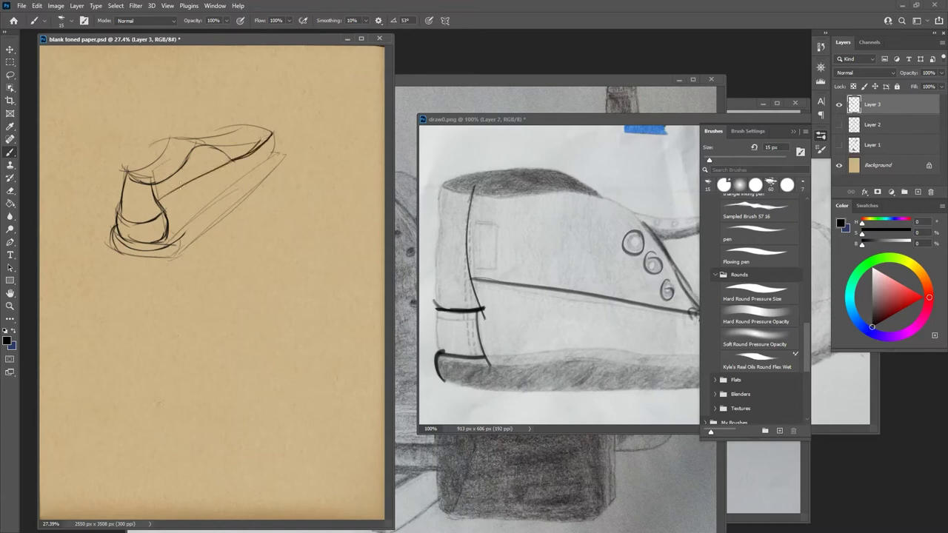
{"action": "mouse_move", "coordinate": [222, 158]}
{"action": "left_mouse_down"}
{"action": "mouse_move", "coordinate": [203, 148]}
{"action": "mouse_move", "coordinate": [224, 157]}
{"action": "left_mouse_up"}
{"action": "left_click_drag", "start_coordinate": [170, 241], "coordinate": [273, 145]}
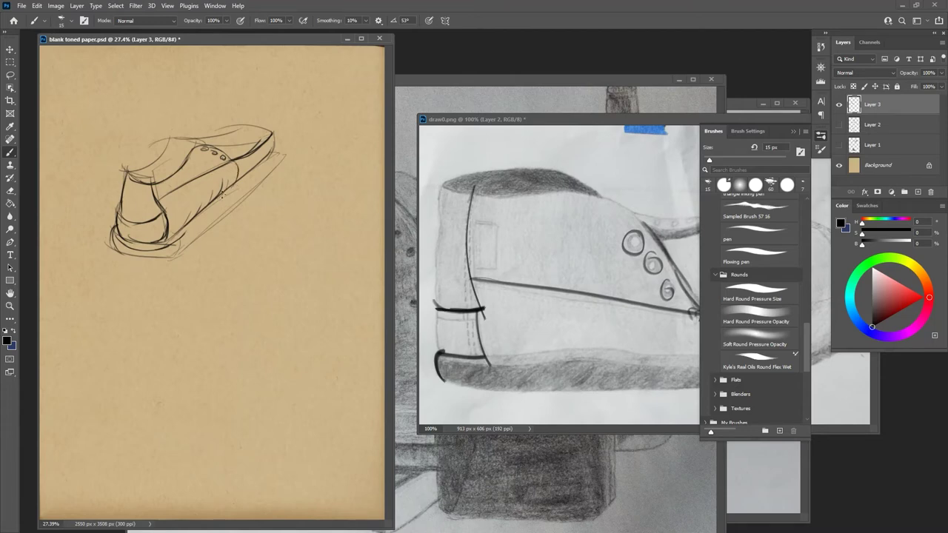
Step: Outline the thick sole of the perspective shoe from the toe around to the heel
{"action": "mouse_move", "coordinate": [272, 140]}
{"action": "left_mouse_down"}
{"action": "mouse_move", "coordinate": [264, 155]}
{"action": "mouse_move", "coordinate": [279, 158]}
{"action": "left_mouse_up"}
{"action": "left_click_drag", "start_coordinate": [184, 235], "coordinate": [275, 155]}
{"action": "mouse_move", "coordinate": [275, 162]}
{"action": "left_mouse_down"}
{"action": "mouse_move", "coordinate": [171, 258]}
{"action": "mouse_move", "coordinate": [116, 244]}
{"action": "mouse_move", "coordinate": [166, 254]}
{"action": "mouse_move", "coordinate": [226, 204]}
{"action": "mouse_move", "coordinate": [185, 251]}
{"action": "mouse_move", "coordinate": [264, 175]}
{"action": "mouse_move", "coordinate": [242, 194]}
{"action": "mouse_move", "coordinate": [265, 187]}
{"action": "mouse_move", "coordinate": [203, 237]}
{"action": "mouse_move", "coordinate": [276, 163]}
{"action": "mouse_move", "coordinate": [202, 228]}
{"action": "mouse_move", "coordinate": [160, 259]}
{"action": "left_mouse_up"}
{"action": "mouse_move", "coordinate": [116, 230]}
{"action": "left_mouse_down"}
{"action": "mouse_move", "coordinate": [116, 258]}
{"action": "mouse_move", "coordinate": [178, 255]}
{"action": "left_mouse_up"}
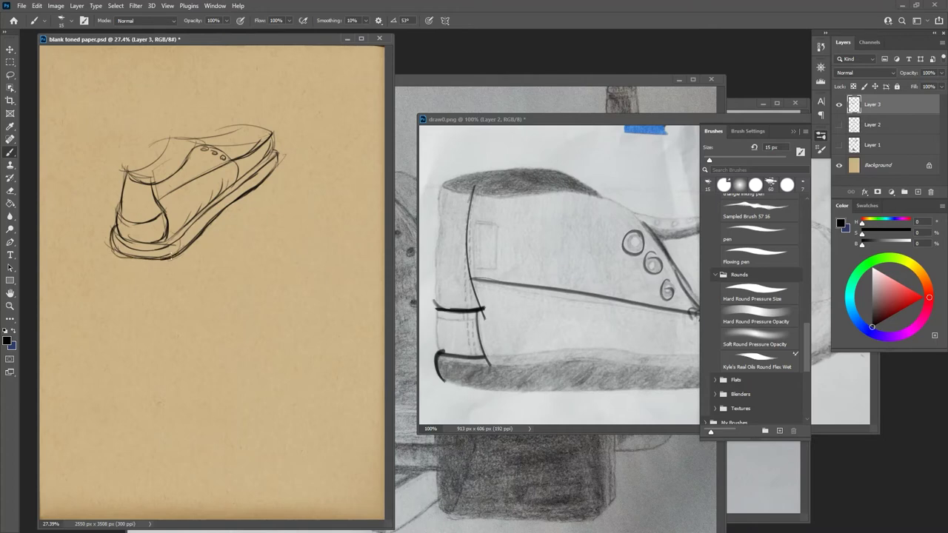
Step: Draw an upward arrow below the shoe and block out a simplified tapering box version in perspective
{"action": "left_click_drag", "start_coordinate": [191, 266], "coordinate": [200, 280]}
{"action": "mouse_move", "coordinate": [188, 274]}
{"action": "left_mouse_down"}
{"action": "mouse_move", "coordinate": [190, 264]}
{"action": "mouse_move", "coordinate": [204, 273]}
{"action": "left_mouse_up"}
{"action": "mouse_move", "coordinate": [129, 311]}
{"action": "left_mouse_down"}
{"action": "mouse_move", "coordinate": [114, 366]}
{"action": "mouse_move", "coordinate": [168, 329]}
{"action": "mouse_move", "coordinate": [165, 322]}
{"action": "mouse_move", "coordinate": [170, 391]}
{"action": "left_mouse_up"}
{"action": "left_click_drag", "start_coordinate": [110, 374], "coordinate": [170, 391]}
{"action": "left_click_drag", "start_coordinate": [154, 324], "coordinate": [169, 319]}
{"action": "left_click_drag", "start_coordinate": [169, 320], "coordinate": [243, 283]}
{"action": "left_click_drag", "start_coordinate": [170, 389], "coordinate": [241, 313]}
{"action": "mouse_move", "coordinate": [126, 317]}
{"action": "left_mouse_down"}
{"action": "mouse_move", "coordinate": [200, 282]}
{"action": "mouse_move", "coordinate": [236, 288]}
{"action": "mouse_move", "coordinate": [233, 320]}
{"action": "mouse_move", "coordinate": [297, 268]}
{"action": "left_mouse_up"}
{"action": "left_click_drag", "start_coordinate": [235, 262], "coordinate": [280, 272]}
{"action": "mouse_move", "coordinate": [194, 282]}
{"action": "left_mouse_down"}
{"action": "mouse_move", "coordinate": [256, 259]}
{"action": "mouse_move", "coordinate": [211, 283]}
{"action": "mouse_move", "coordinate": [252, 266]}
{"action": "mouse_move", "coordinate": [228, 288]}
{"action": "mouse_move", "coordinate": [284, 271]}
{"action": "left_mouse_up"}
{"action": "left_click_drag", "start_coordinate": [237, 285], "coordinate": [295, 269]}
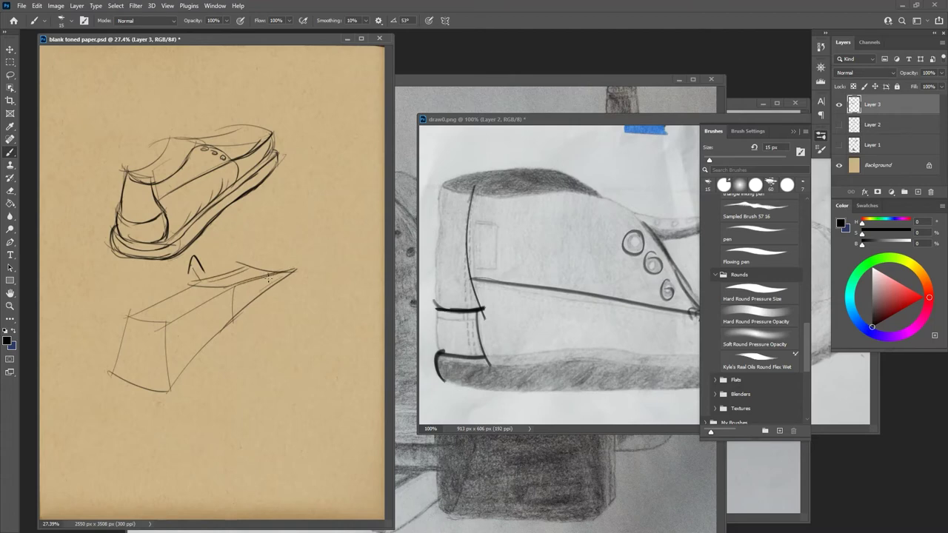
Step: Cut the box's pointed toe back to a squared end and darken its top and heel edges
{"action": "left_click_drag", "start_coordinate": [234, 265], "coordinate": [271, 279]}
{"action": "key", "text": "ctrl+z"}
{"action": "key", "text": "ctrl+z"}
{"action": "key", "text": "ctrl+z"}
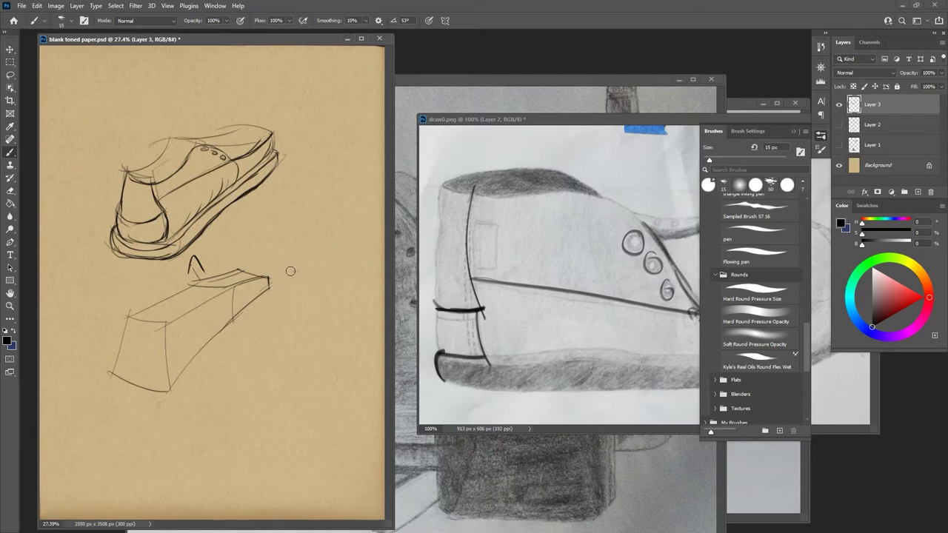
{"action": "mouse_move", "coordinate": [190, 283]}
{"action": "left_mouse_down"}
{"action": "mouse_move", "coordinate": [139, 313]}
{"action": "mouse_move", "coordinate": [125, 364]}
{"action": "left_mouse_up"}
{"action": "left_click_drag", "start_coordinate": [129, 312], "coordinate": [111, 371]}
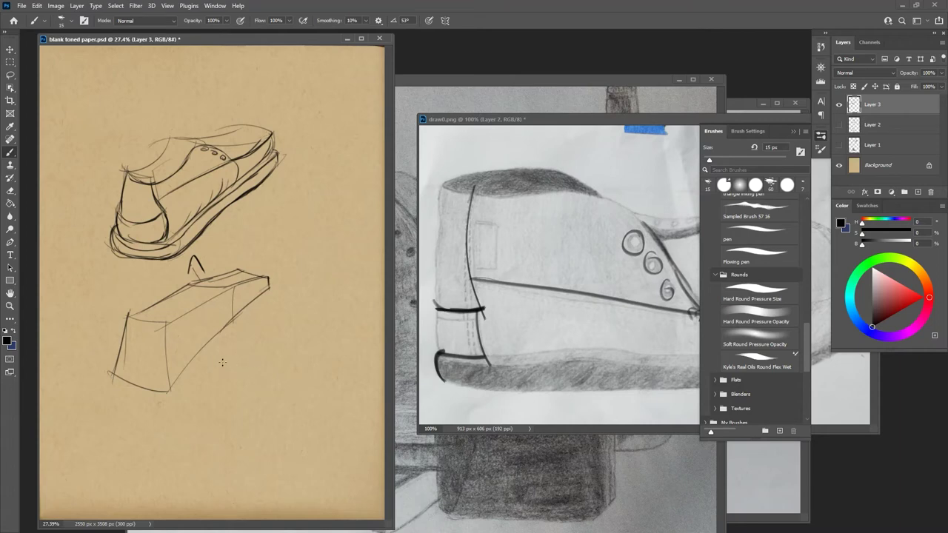
Step: Draw a cube in perspective below the box and add rounded outlines inside its faces
{"action": "mouse_move", "coordinate": [255, 364]}
{"action": "left_mouse_down"}
{"action": "mouse_move", "coordinate": [255, 400]}
{"action": "mouse_move", "coordinate": [285, 345]}
{"action": "mouse_move", "coordinate": [284, 378]}
{"action": "mouse_move", "coordinate": [254, 410]}
{"action": "left_mouse_up"}
{"action": "mouse_move", "coordinate": [235, 353]}
{"action": "left_mouse_down"}
{"action": "mouse_move", "coordinate": [237, 398]}
{"action": "mouse_move", "coordinate": [229, 387]}
{"action": "mouse_move", "coordinate": [246, 371]}
{"action": "mouse_move", "coordinate": [226, 357]}
{"action": "mouse_move", "coordinate": [268, 340]}
{"action": "mouse_move", "coordinate": [255, 336]}
{"action": "mouse_move", "coordinate": [297, 345]}
{"action": "mouse_move", "coordinate": [247, 380]}
{"action": "mouse_move", "coordinate": [255, 409]}
{"action": "left_mouse_up"}
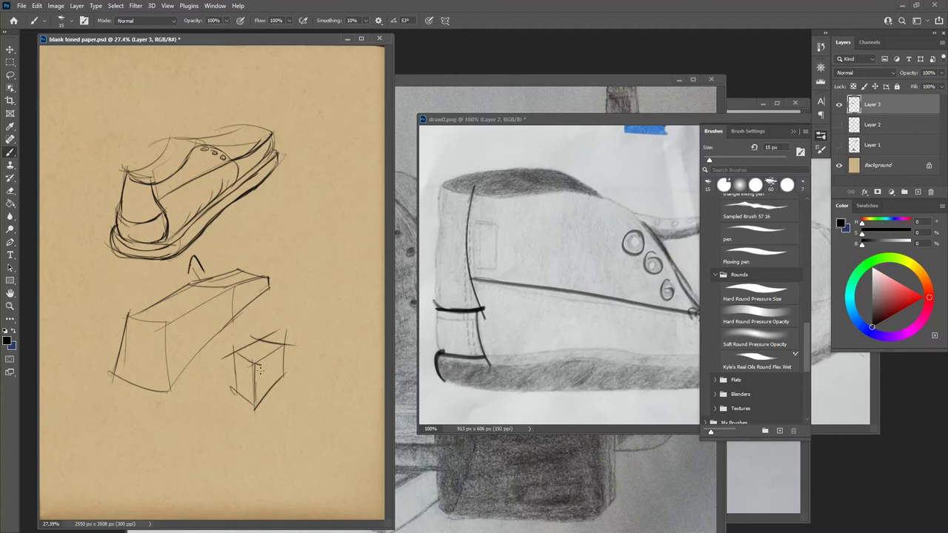
{"action": "mouse_move", "coordinate": [259, 365]}
{"action": "left_mouse_down"}
{"action": "mouse_move", "coordinate": [277, 379]}
{"action": "mouse_move", "coordinate": [260, 386]}
{"action": "mouse_move", "coordinate": [257, 372]}
{"action": "mouse_move", "coordinate": [239, 389]}
{"action": "mouse_move", "coordinate": [251, 392]}
{"action": "mouse_move", "coordinate": [240, 362]}
{"action": "mouse_move", "coordinate": [247, 351]}
{"action": "mouse_move", "coordinate": [255, 358]}
{"action": "mouse_move", "coordinate": [274, 347]}
{"action": "mouse_move", "coordinate": [250, 344]}
{"action": "left_mouse_up"}
Step: Draw a larger rounded cube near the page's lower right, with soft-cornered faces and a cross-contour line
{"action": "mouse_move", "coordinate": [283, 415]}
{"action": "left_mouse_down"}
{"action": "mouse_move", "coordinate": [307, 431]}
{"action": "mouse_move", "coordinate": [302, 422]}
{"action": "mouse_move", "coordinate": [299, 465]}
{"action": "mouse_move", "coordinate": [284, 463]}
{"action": "mouse_move", "coordinate": [283, 419]}
{"action": "mouse_move", "coordinate": [280, 451]}
{"action": "mouse_move", "coordinate": [298, 465]}
{"action": "mouse_move", "coordinate": [305, 420]}
{"action": "mouse_move", "coordinate": [314, 461]}
{"action": "mouse_move", "coordinate": [323, 461]}
{"action": "mouse_move", "coordinate": [334, 417]}
{"action": "mouse_move", "coordinate": [314, 430]}
{"action": "mouse_move", "coordinate": [334, 418]}
{"action": "mouse_move", "coordinate": [313, 417]}
{"action": "mouse_move", "coordinate": [323, 405]}
{"action": "mouse_move", "coordinate": [303, 403]}
{"action": "mouse_move", "coordinate": [277, 427]}
{"action": "mouse_move", "coordinate": [280, 418]}
{"action": "mouse_move", "coordinate": [274, 452]}
{"action": "mouse_move", "coordinate": [284, 471]}
{"action": "mouse_move", "coordinate": [281, 464]}
{"action": "mouse_move", "coordinate": [303, 478]}
{"action": "mouse_move", "coordinate": [295, 475]}
{"action": "mouse_move", "coordinate": [332, 463]}
{"action": "mouse_move", "coordinate": [322, 467]}
{"action": "mouse_move", "coordinate": [347, 443]}
{"action": "mouse_move", "coordinate": [343, 416]}
{"action": "left_mouse_up"}
{"action": "mouse_move", "coordinate": [282, 411]}
{"action": "left_mouse_down"}
{"action": "mouse_move", "coordinate": [342, 412]}
{"action": "mouse_move", "coordinate": [342, 425]}
{"action": "mouse_move", "coordinate": [330, 405]}
{"action": "mouse_move", "coordinate": [342, 455]}
{"action": "left_mouse_up"}
{"action": "left_click_drag", "start_coordinate": [281, 461], "coordinate": [309, 477]}
{"action": "left_click_drag", "start_coordinate": [310, 428], "coordinate": [309, 439]}
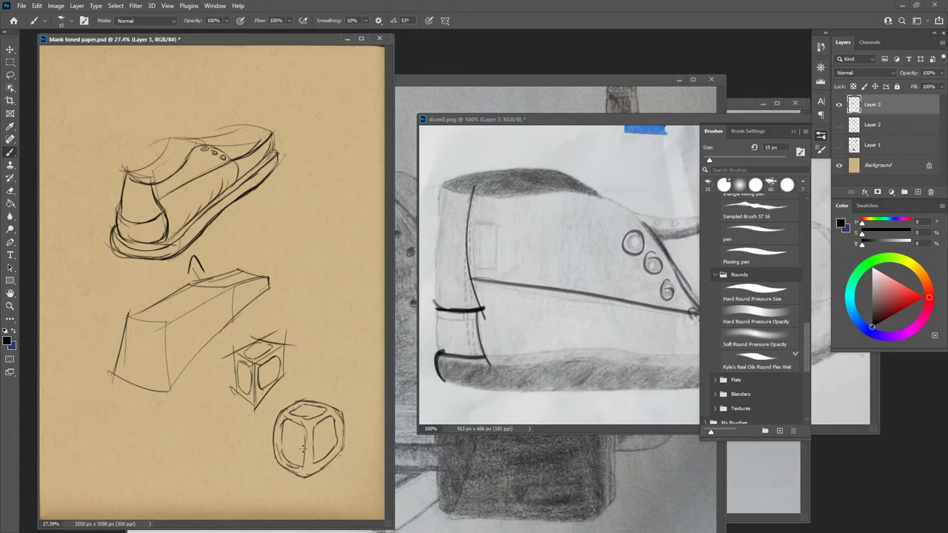
{"action": "mouse_move", "coordinate": [303, 454]}
{"action": "left_mouse_down"}
{"action": "mouse_move", "coordinate": [342, 438]}
{"action": "mouse_move", "coordinate": [314, 450]}
{"action": "mouse_move", "coordinate": [281, 442]}
{"action": "left_mouse_up"}
Step: Draw a small sharp-edged cube to the left of the rounded cube
{"action": "mouse_move", "coordinate": [204, 482]}
{"action": "left_mouse_down"}
{"action": "mouse_move", "coordinate": [211, 433]}
{"action": "mouse_move", "coordinate": [203, 432]}
{"action": "mouse_move", "coordinate": [228, 419]}
{"action": "left_mouse_up"}
{"action": "mouse_move", "coordinate": [205, 474]}
{"action": "left_mouse_down"}
{"action": "mouse_move", "coordinate": [216, 443]}
{"action": "mouse_move", "coordinate": [185, 427]}
{"action": "mouse_move", "coordinate": [182, 454]}
{"action": "mouse_move", "coordinate": [203, 472]}
{"action": "left_mouse_up"}
{"action": "mouse_move", "coordinate": [181, 424]}
{"action": "left_mouse_down"}
{"action": "mouse_move", "coordinate": [210, 416]}
{"action": "mouse_move", "coordinate": [234, 421]}
{"action": "mouse_move", "coordinate": [226, 451]}
{"action": "left_mouse_up"}
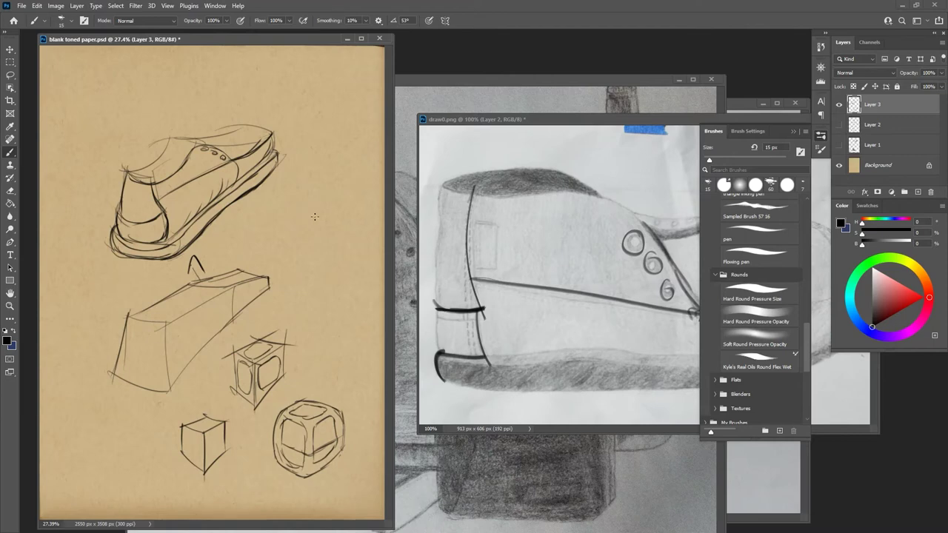
Step: Draw a tall open box form with a receding top edge to the right of the perspective shoe
{"action": "mouse_move", "coordinate": [340, 185]}
{"action": "left_mouse_down"}
{"action": "mouse_move", "coordinate": [280, 207]}
{"action": "mouse_move", "coordinate": [327, 215]}
{"action": "mouse_move", "coordinate": [326, 274]}
{"action": "left_mouse_up"}
{"action": "mouse_move", "coordinate": [280, 210]}
{"action": "left_mouse_down"}
{"action": "mouse_move", "coordinate": [291, 275]}
{"action": "mouse_move", "coordinate": [337, 295]}
{"action": "left_mouse_up"}
{"action": "left_click_drag", "start_coordinate": [326, 237], "coordinate": [332, 304]}
{"action": "mouse_move", "coordinate": [339, 185]}
{"action": "left_mouse_down"}
{"action": "mouse_move", "coordinate": [339, 255]}
{"action": "mouse_move", "coordinate": [324, 262]}
{"action": "left_mouse_up"}
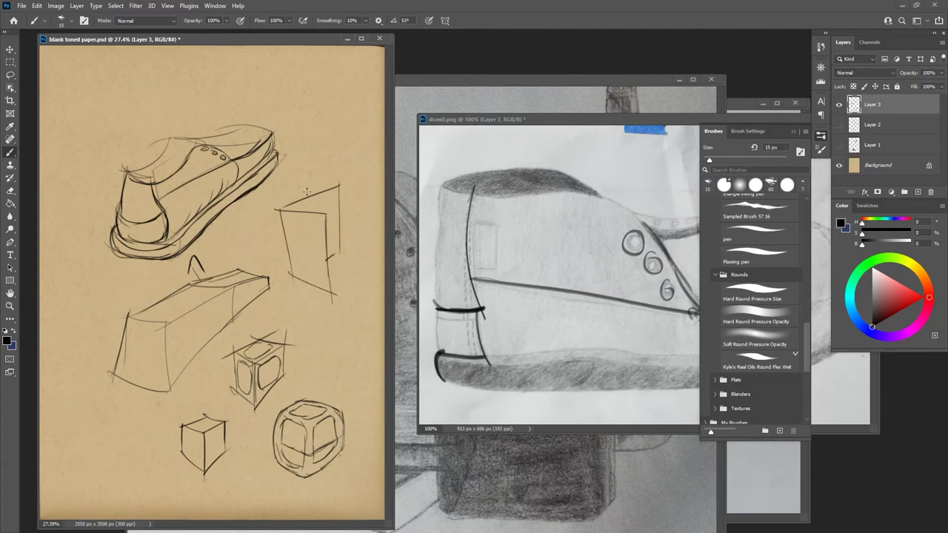
Step: Reinforce the tall box form's left and upper edges and clean up the stray line outside its corner
{"action": "left_click_drag", "start_coordinate": [283, 210], "coordinate": [301, 205]}
{"action": "left_click_drag", "start_coordinate": [298, 275], "coordinate": [308, 283]}
{"action": "left_click_drag", "start_coordinate": [285, 210], "coordinate": [300, 280]}
{"action": "mouse_move", "coordinate": [285, 210]}
{"action": "left_mouse_down"}
{"action": "mouse_move", "coordinate": [299, 205]}
{"action": "mouse_move", "coordinate": [283, 221]}
{"action": "left_mouse_up"}
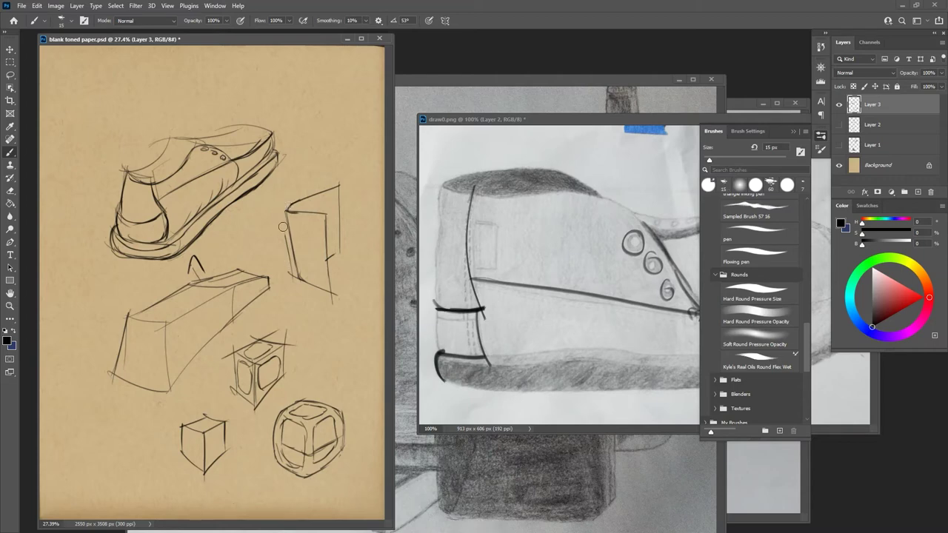
{"action": "key", "text": "grave"}
{"action": "mouse_move", "coordinate": [289, 211]}
{"action": "left_mouse_down"}
{"action": "mouse_move", "coordinate": [309, 214]}
{"action": "mouse_move", "coordinate": [297, 271]}
{"action": "left_mouse_up"}
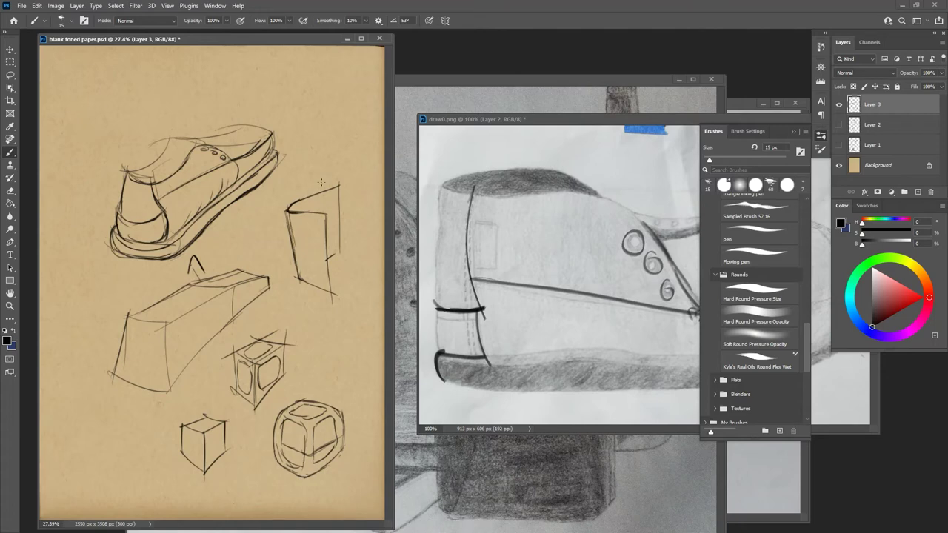
Step: Draw a curved arching band at the page's upper right and hatch shading across its turning surface
{"action": "mouse_move", "coordinate": [302, 135]}
{"action": "left_mouse_down"}
{"action": "mouse_move", "coordinate": [338, 95]}
{"action": "mouse_move", "coordinate": [352, 97]}
{"action": "left_mouse_up"}
{"action": "mouse_move", "coordinate": [302, 146]}
{"action": "left_mouse_down"}
{"action": "mouse_move", "coordinate": [271, 115]}
{"action": "mouse_move", "coordinate": [297, 89]}
{"action": "mouse_move", "coordinate": [328, 83]}
{"action": "mouse_move", "coordinate": [362, 124]}
{"action": "mouse_move", "coordinate": [345, 99]}
{"action": "left_mouse_up"}
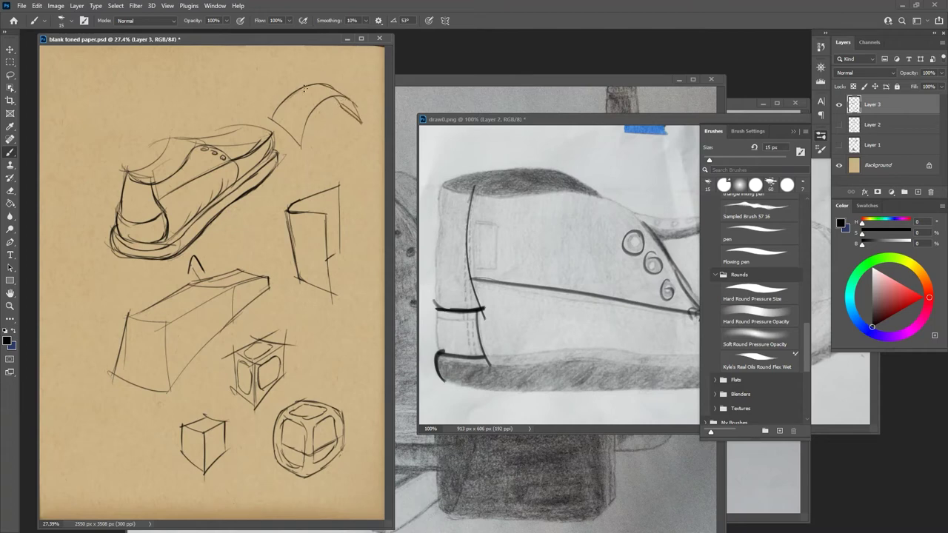
{"action": "mouse_move", "coordinate": [295, 97]}
{"action": "left_mouse_down"}
{"action": "mouse_move", "coordinate": [308, 89]}
{"action": "mouse_move", "coordinate": [302, 94]}
{"action": "mouse_move", "coordinate": [323, 96]}
{"action": "mouse_move", "coordinate": [316, 105]}
{"action": "mouse_move", "coordinate": [323, 99]}
{"action": "left_mouse_up"}
{"action": "mouse_move", "coordinate": [303, 117]}
{"action": "left_mouse_down"}
{"action": "mouse_move", "coordinate": [317, 101]}
{"action": "mouse_move", "coordinate": [304, 89]}
{"action": "mouse_move", "coordinate": [319, 99]}
{"action": "left_mouse_up"}
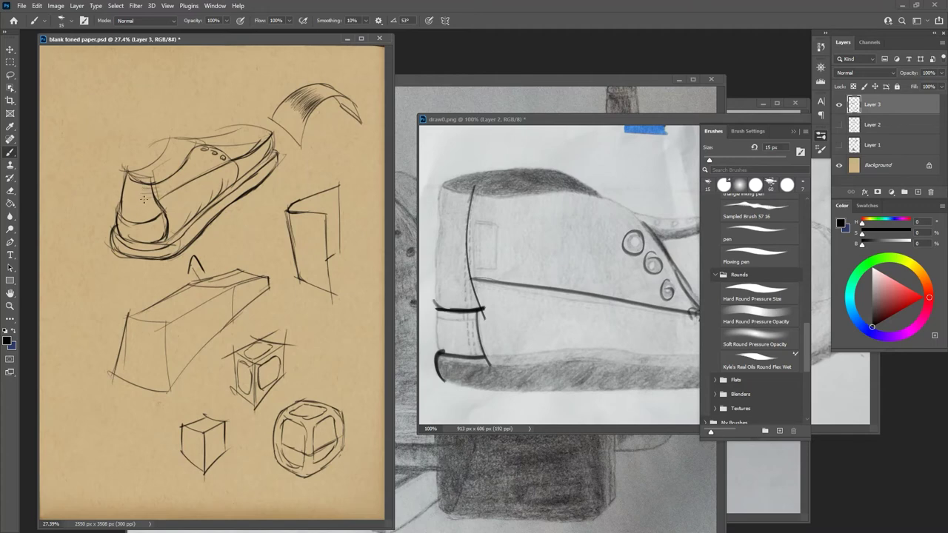
Step: Hatch shading around the perspective shoe's heel panel and side to describe its turning form
{"action": "left_click_drag", "start_coordinate": [167, 220], "coordinate": [152, 228]}
{"action": "mouse_move", "coordinate": [166, 228]}
{"action": "left_mouse_down"}
{"action": "mouse_move", "coordinate": [150, 236]}
{"action": "mouse_move", "coordinate": [165, 238]}
{"action": "mouse_move", "coordinate": [166, 223]}
{"action": "mouse_move", "coordinate": [145, 226]}
{"action": "mouse_move", "coordinate": [151, 198]}
{"action": "left_mouse_up"}
{"action": "mouse_move", "coordinate": [163, 189]}
{"action": "left_mouse_down"}
{"action": "mouse_move", "coordinate": [140, 195]}
{"action": "mouse_move", "coordinate": [144, 207]}
{"action": "left_mouse_up"}
{"action": "left_click_drag", "start_coordinate": [165, 205], "coordinate": [150, 214]}
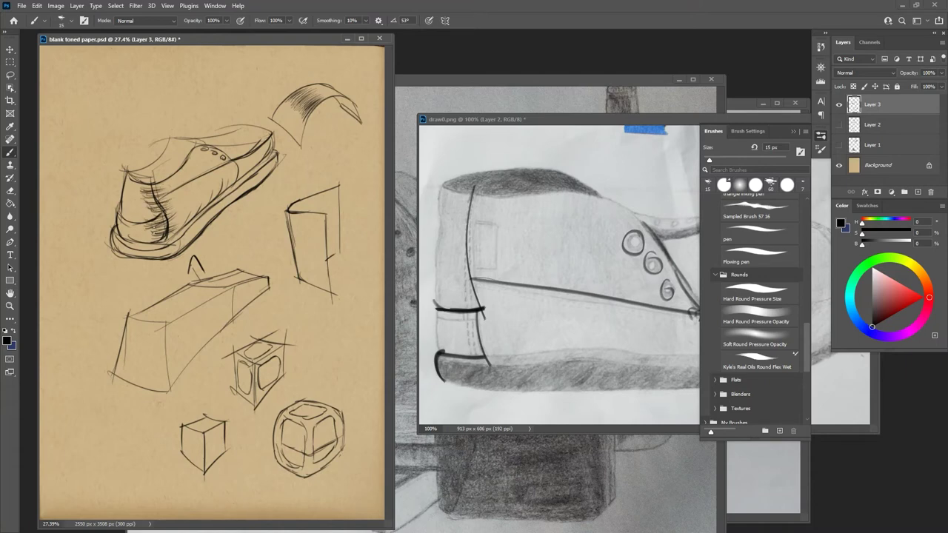
{"action": "mouse_move", "coordinate": [151, 240]}
{"action": "left_mouse_down"}
{"action": "mouse_move", "coordinate": [169, 235]}
{"action": "mouse_move", "coordinate": [164, 206]}
{"action": "mouse_move", "coordinate": [172, 227]}
{"action": "mouse_move", "coordinate": [168, 204]}
{"action": "mouse_move", "coordinate": [182, 213]}
{"action": "mouse_move", "coordinate": [120, 235]}
{"action": "left_mouse_up"}
{"action": "left_click_drag", "start_coordinate": [129, 185], "coordinate": [124, 205]}
{"action": "left_click_drag", "start_coordinate": [129, 185], "coordinate": [124, 213]}
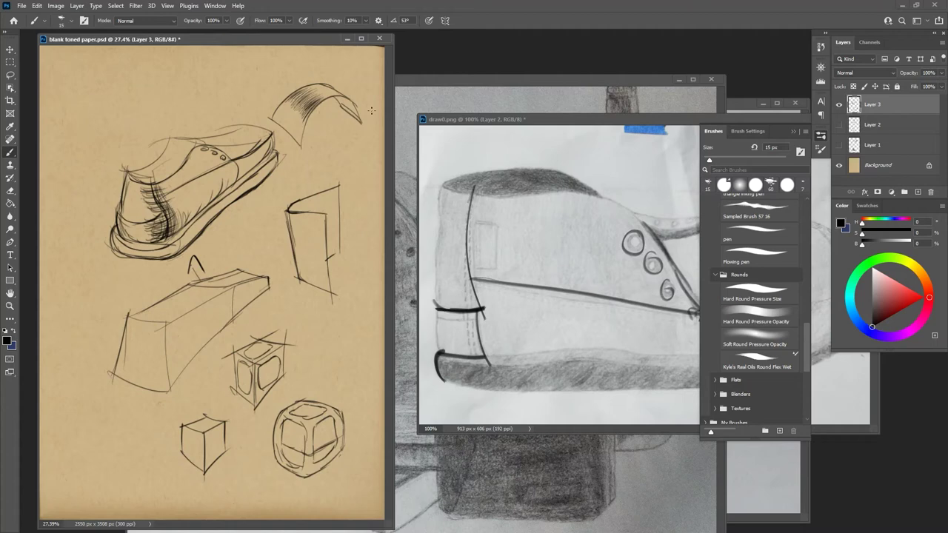
Step: Close the draw0.png shoe drawing and return to the toned paper document
{"action": "left_click_drag", "start_coordinate": [494, 119], "coordinate": [233, 147]}
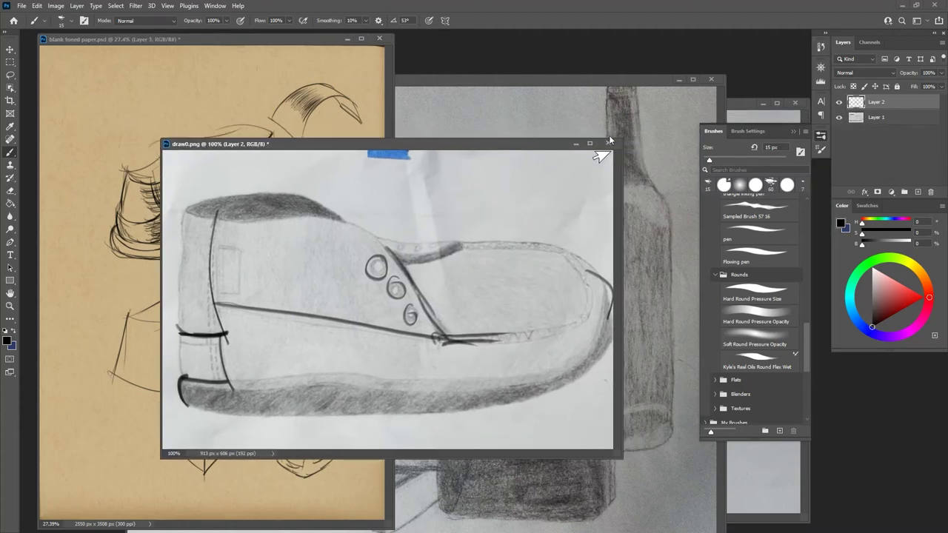
{"action": "left_click", "coordinate": [608, 143]}
{"action": "left_click", "coordinate": [445, 200]}
{"action": "left_click", "coordinate": [393, 272]}
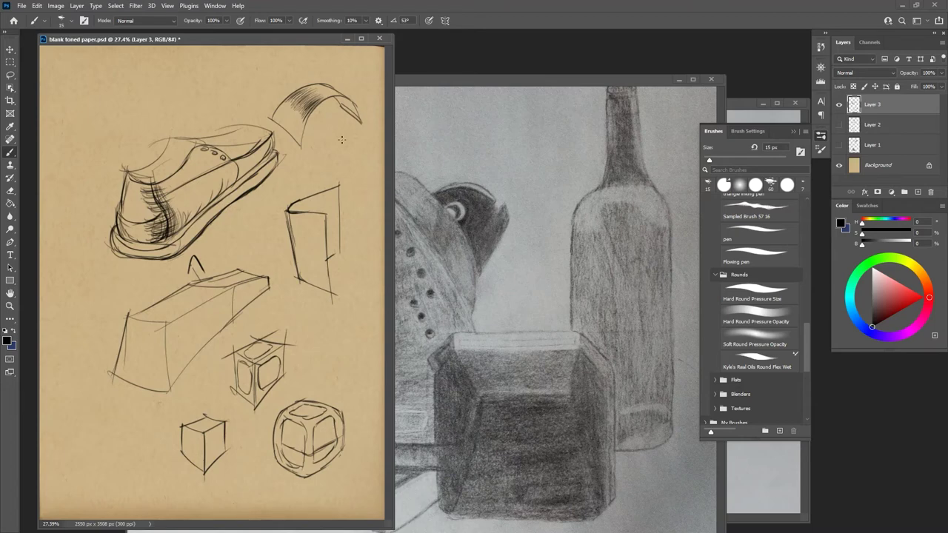
Step: Move the draw3.png still-life window up and left, and return to the blank toned paper document
{"action": "left_click", "coordinate": [446, 83]}
{"action": "left_click_drag", "start_coordinate": [473, 84], "coordinate": [438, 64]}
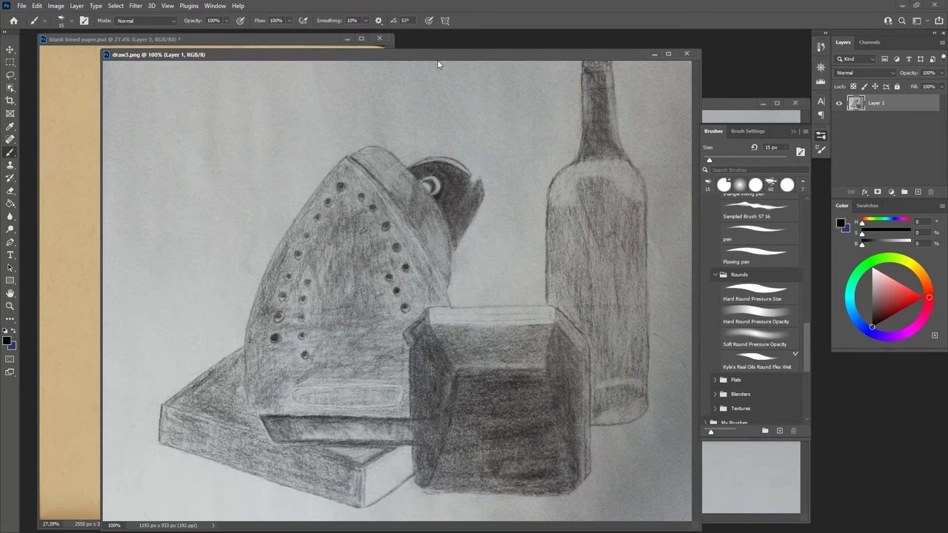
{"action": "left_click", "coordinate": [254, 38]}
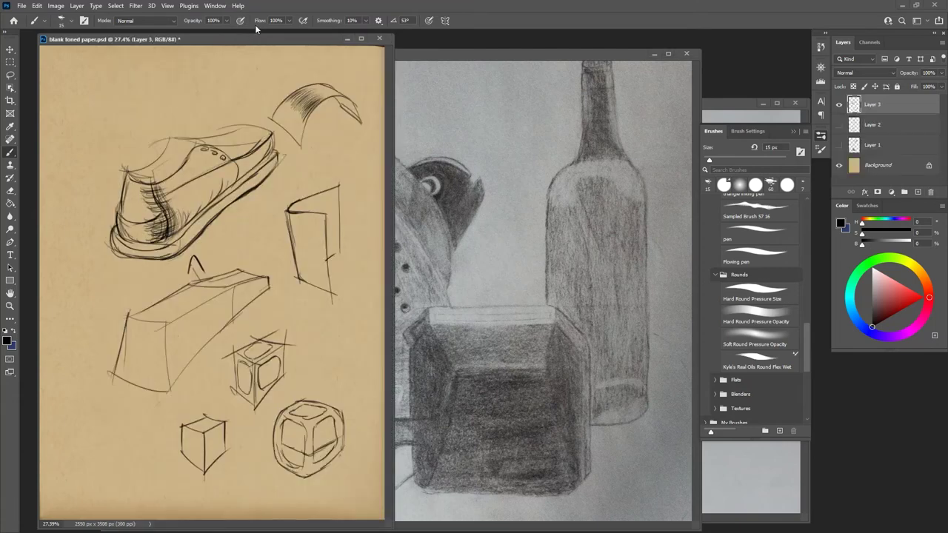
Step: Hide Layer 3 and, on a new layer, write PROJ inside a rectangular frame at the page's top
{"action": "left_click", "coordinate": [839, 105]}
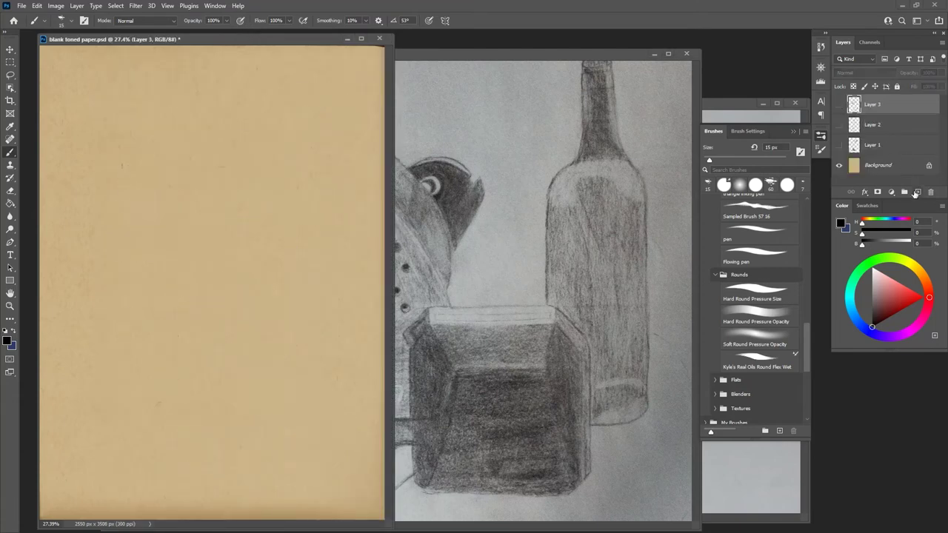
{"action": "left_click", "coordinate": [918, 191]}
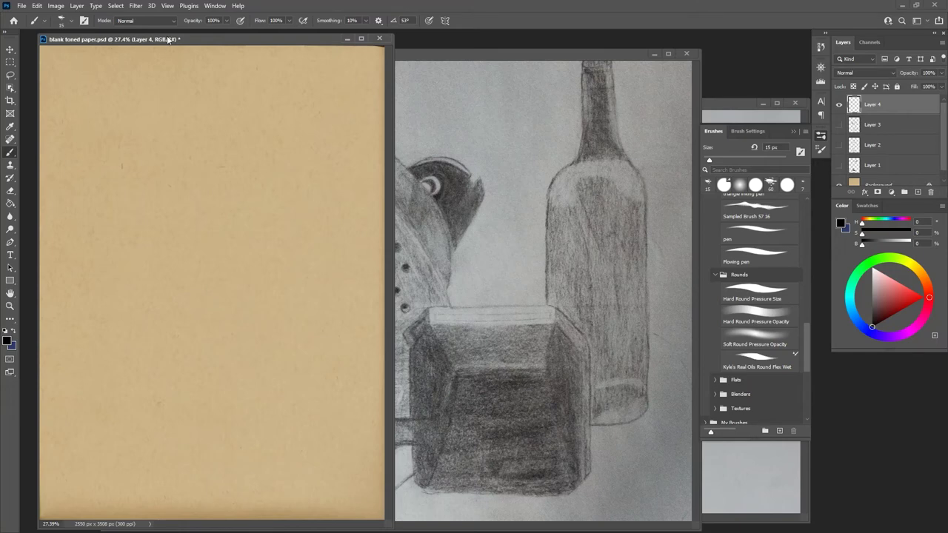
{"action": "mouse_move", "coordinate": [151, 59]}
{"action": "left_mouse_down"}
{"action": "mouse_move", "coordinate": [151, 83]}
{"action": "mouse_move", "coordinate": [153, 67]}
{"action": "mouse_move", "coordinate": [161, 79]}
{"action": "mouse_move", "coordinate": [207, 70]}
{"action": "mouse_move", "coordinate": [198, 74]}
{"action": "left_mouse_up"}
{"action": "left_click_drag", "start_coordinate": [126, 53], "coordinate": [129, 94]}
{"action": "mouse_move", "coordinate": [125, 52]}
{"action": "left_mouse_down"}
{"action": "mouse_move", "coordinate": [228, 51]}
{"action": "mouse_move", "coordinate": [234, 80]}
{"action": "left_mouse_up"}
{"action": "left_click_drag", "start_coordinate": [129, 95], "coordinate": [234, 87]}
{"action": "mouse_move", "coordinate": [229, 52]}
{"action": "left_mouse_down"}
{"action": "mouse_move", "coordinate": [237, 89]}
{"action": "mouse_move", "coordinate": [232, 71]}
{"action": "left_mouse_up"}
{"action": "mouse_move", "coordinate": [126, 52]}
{"action": "left_mouse_down"}
{"action": "mouse_move", "coordinate": [129, 93]}
{"action": "mouse_move", "coordinate": [205, 89]}
{"action": "left_mouse_up"}
{"action": "left_click_drag", "start_coordinate": [142, 95], "coordinate": [238, 86]}
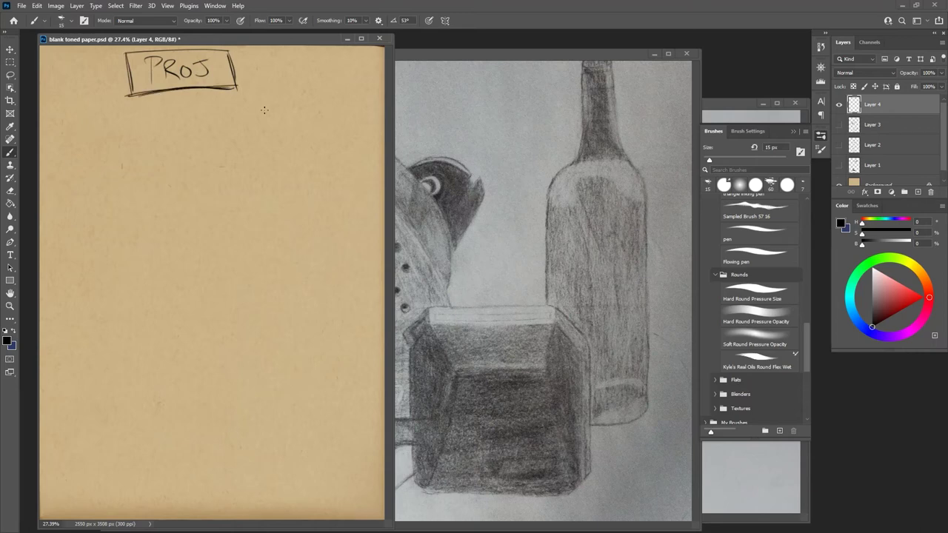
Step: Draw an arrow pointing at the PROJ box from its right and label it 200 HRS
{"action": "mouse_move", "coordinate": [250, 60]}
{"action": "left_mouse_down"}
{"action": "mouse_move", "coordinate": [238, 67]}
{"action": "mouse_move", "coordinate": [251, 74]}
{"action": "mouse_move", "coordinate": [292, 59]}
{"action": "mouse_move", "coordinate": [299, 68]}
{"action": "mouse_move", "coordinate": [305, 58]}
{"action": "mouse_move", "coordinate": [334, 61]}
{"action": "left_mouse_up"}
{"action": "left_click", "coordinate": [324, 67]}
{"action": "left_click_drag", "start_coordinate": [334, 57], "coordinate": [337, 68]}
{"action": "left_click_drag", "start_coordinate": [337, 59], "coordinate": [348, 67]}
{"action": "left_click", "coordinate": [356, 66]}
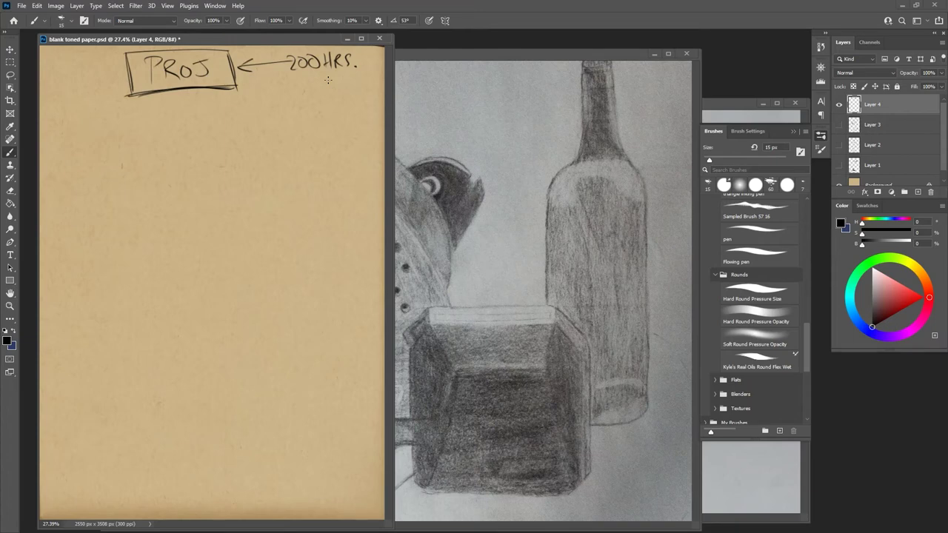
Step: Branch three lines down from the PROJ box and write STUDY 1, STUDY 2 and STUDY 3 beneath them
{"action": "left_click_drag", "start_coordinate": [159, 94], "coordinate": [117, 156]}
{"action": "mouse_move", "coordinate": [209, 89]}
{"action": "left_mouse_down"}
{"action": "mouse_move", "coordinate": [257, 161]}
{"action": "mouse_move", "coordinate": [187, 169]}
{"action": "left_mouse_up"}
{"action": "mouse_move", "coordinate": [67, 166]}
{"action": "left_mouse_down"}
{"action": "mouse_move", "coordinate": [54, 179]}
{"action": "mouse_move", "coordinate": [71, 182]}
{"action": "mouse_move", "coordinate": [92, 167]}
{"action": "mouse_move", "coordinate": [105, 179]}
{"action": "mouse_move", "coordinate": [105, 169]}
{"action": "left_mouse_up"}
{"action": "mouse_move", "coordinate": [111, 158]}
{"action": "left_mouse_down"}
{"action": "mouse_move", "coordinate": [106, 172]}
{"action": "mouse_move", "coordinate": [118, 179]}
{"action": "left_mouse_up"}
{"action": "mouse_move", "coordinate": [180, 171]}
{"action": "left_mouse_down"}
{"action": "mouse_move", "coordinate": [171, 183]}
{"action": "mouse_move", "coordinate": [188, 173]}
{"action": "left_mouse_up"}
{"action": "mouse_move", "coordinate": [183, 174]}
{"action": "left_mouse_down"}
{"action": "mouse_move", "coordinate": [183, 183]}
{"action": "mouse_move", "coordinate": [199, 174]}
{"action": "mouse_move", "coordinate": [199, 182]}
{"action": "left_mouse_up"}
{"action": "mouse_move", "coordinate": [199, 170]}
{"action": "left_mouse_down"}
{"action": "mouse_move", "coordinate": [200, 182]}
{"action": "mouse_move", "coordinate": [212, 174]}
{"action": "left_mouse_up"}
{"action": "mouse_move", "coordinate": [216, 165]}
{"action": "left_mouse_down"}
{"action": "mouse_move", "coordinate": [211, 181]}
{"action": "mouse_move", "coordinate": [227, 181]}
{"action": "mouse_move", "coordinate": [282, 164]}
{"action": "left_mouse_up"}
{"action": "left_click_drag", "start_coordinate": [276, 163], "coordinate": [276, 175]}
{"action": "left_click_drag", "start_coordinate": [283, 164], "coordinate": [294, 174]}
{"action": "mouse_move", "coordinate": [294, 164]}
{"action": "left_mouse_down"}
{"action": "mouse_move", "coordinate": [294, 175]}
{"action": "mouse_move", "coordinate": [312, 161]}
{"action": "mouse_move", "coordinate": [310, 175]}
{"action": "mouse_move", "coordinate": [322, 175]}
{"action": "left_mouse_up"}
Step: Draw rectangular frames around the STUDY 1, STUDY 2 and STUDY 3 labels
{"action": "mouse_move", "coordinate": [57, 157]}
{"action": "left_mouse_down"}
{"action": "mouse_move", "coordinate": [53, 181]}
{"action": "mouse_move", "coordinate": [131, 156]}
{"action": "left_mouse_up"}
{"action": "mouse_move", "coordinate": [131, 155]}
{"action": "left_mouse_down"}
{"action": "mouse_move", "coordinate": [132, 190]}
{"action": "mouse_move", "coordinate": [52, 191]}
{"action": "left_mouse_up"}
{"action": "mouse_move", "coordinate": [164, 165]}
{"action": "left_mouse_down"}
{"action": "mouse_move", "coordinate": [164, 189]}
{"action": "mouse_move", "coordinate": [236, 158]}
{"action": "left_mouse_up"}
{"action": "mouse_move", "coordinate": [237, 158]}
{"action": "left_mouse_down"}
{"action": "mouse_move", "coordinate": [235, 194]}
{"action": "mouse_move", "coordinate": [147, 194]}
{"action": "mouse_move", "coordinate": [252, 187]}
{"action": "mouse_move", "coordinate": [347, 147]}
{"action": "left_mouse_up"}
{"action": "mouse_move", "coordinate": [347, 147]}
{"action": "left_mouse_down"}
{"action": "mouse_move", "coordinate": [342, 190]}
{"action": "mouse_move", "coordinate": [266, 191]}
{"action": "left_mouse_up"}
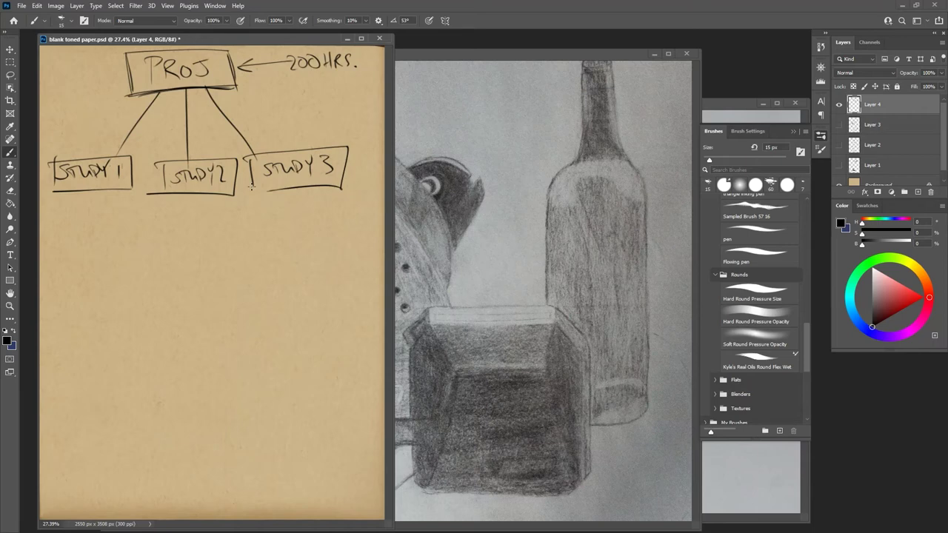
Step: Write SKETCH below the STUDY 1 box to begin a lower level of the diagram
{"action": "mouse_move", "coordinate": [70, 247]}
{"action": "left_mouse_down"}
{"action": "mouse_move", "coordinate": [84, 259]}
{"action": "mouse_move", "coordinate": [103, 240]}
{"action": "mouse_move", "coordinate": [111, 257]}
{"action": "left_mouse_up"}
{"action": "left_click_drag", "start_coordinate": [110, 251], "coordinate": [116, 250]}
{"action": "left_click_drag", "start_coordinate": [115, 244], "coordinate": [115, 257]}
{"action": "key", "text": "l"}
{"action": "mouse_move", "coordinate": [100, 227]}
{"action": "left_mouse_down"}
{"action": "mouse_move", "coordinate": [65, 240]}
{"action": "mouse_move", "coordinate": [117, 263]}
{"action": "mouse_move", "coordinate": [96, 226]}
{"action": "left_mouse_up"}
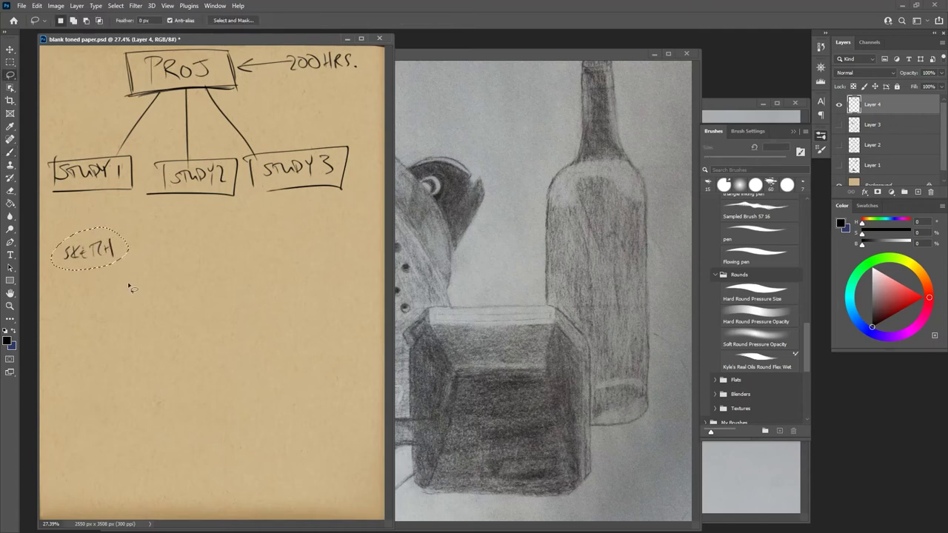
{"action": "key", "text": "ctrl+d"}
{"action": "key", "text": "b"}
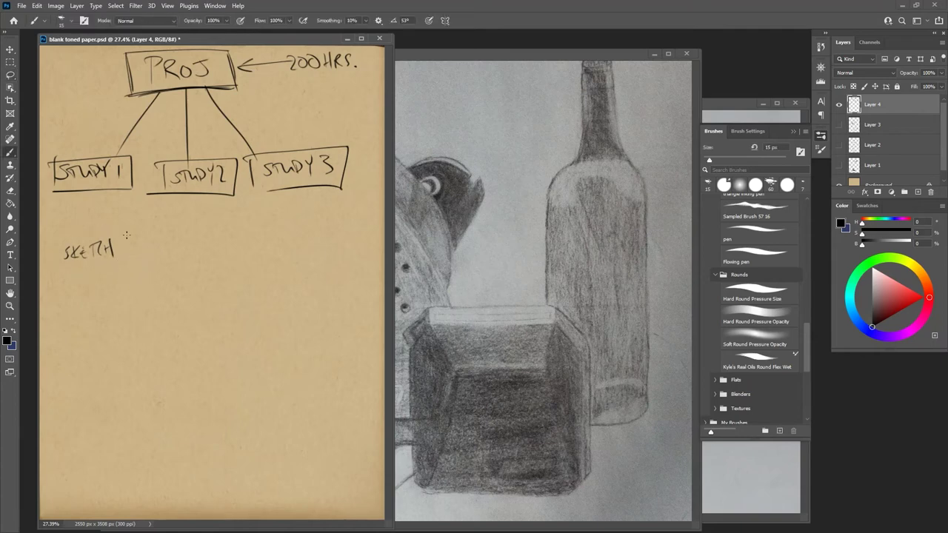
Step: Write three SK abbreviations beside SKETCH and a second row of five SK labels below
{"action": "mouse_move", "coordinate": [158, 236]}
{"action": "left_mouse_down"}
{"action": "mouse_move", "coordinate": [149, 254]}
{"action": "mouse_move", "coordinate": [163, 249]}
{"action": "left_mouse_up"}
{"action": "mouse_move", "coordinate": [174, 237]}
{"action": "left_mouse_down"}
{"action": "mouse_move", "coordinate": [178, 250]}
{"action": "mouse_move", "coordinate": [237, 251]}
{"action": "left_mouse_up"}
{"action": "mouse_move", "coordinate": [250, 237]}
{"action": "left_mouse_down"}
{"action": "mouse_move", "coordinate": [254, 251]}
{"action": "mouse_move", "coordinate": [282, 253]}
{"action": "left_mouse_up"}
{"action": "mouse_move", "coordinate": [296, 234]}
{"action": "left_mouse_down"}
{"action": "mouse_move", "coordinate": [295, 249]}
{"action": "mouse_move", "coordinate": [308, 249]}
{"action": "left_mouse_up"}
{"action": "mouse_move", "coordinate": [88, 279]}
{"action": "left_mouse_down"}
{"action": "mouse_move", "coordinate": [80, 292]}
{"action": "mouse_move", "coordinate": [93, 293]}
{"action": "left_mouse_up"}
{"action": "left_click_drag", "start_coordinate": [104, 280], "coordinate": [106, 293]}
{"action": "left_click_drag", "start_coordinate": [150, 281], "coordinate": [137, 295]}
{"action": "mouse_move", "coordinate": [152, 278]}
{"action": "left_mouse_down"}
{"action": "mouse_move", "coordinate": [151, 296]}
{"action": "mouse_move", "coordinate": [210, 290]}
{"action": "left_mouse_up"}
{"action": "mouse_move", "coordinate": [222, 276]}
{"action": "left_mouse_down"}
{"action": "mouse_move", "coordinate": [211, 284]}
{"action": "mouse_move", "coordinate": [263, 292]}
{"action": "left_mouse_up"}
{"action": "mouse_move", "coordinate": [280, 271]}
{"action": "left_mouse_down"}
{"action": "mouse_move", "coordinate": [280, 288]}
{"action": "mouse_move", "coordinate": [342, 286]}
{"action": "left_mouse_up"}
Step: Add a third row of four SK labels and a single SK below it at the left
{"action": "left_click_drag", "start_coordinate": [119, 305], "coordinate": [110, 327]}
{"action": "left_click_drag", "start_coordinate": [126, 309], "coordinate": [127, 318]}
{"action": "left_click_drag", "start_coordinate": [127, 318], "coordinate": [179, 337]}
{"action": "left_click_drag", "start_coordinate": [198, 320], "coordinate": [199, 328]}
{"action": "mouse_move", "coordinate": [198, 327]}
{"action": "left_mouse_down"}
{"action": "mouse_move", "coordinate": [247, 326]}
{"action": "mouse_move", "coordinate": [245, 334]}
{"action": "left_mouse_up"}
{"action": "mouse_move", "coordinate": [259, 314]}
{"action": "left_mouse_down"}
{"action": "mouse_move", "coordinate": [259, 333]}
{"action": "mouse_move", "coordinate": [318, 327]}
{"action": "left_mouse_up"}
{"action": "mouse_move", "coordinate": [335, 313]}
{"action": "left_mouse_down"}
{"action": "mouse_move", "coordinate": [321, 320]}
{"action": "mouse_move", "coordinate": [340, 326]}
{"action": "left_mouse_up"}
{"action": "mouse_move", "coordinate": [91, 342]}
{"action": "left_mouse_down"}
{"action": "mouse_move", "coordinate": [77, 354]}
{"action": "mouse_move", "coordinate": [82, 363]}
{"action": "left_mouse_up"}
{"action": "left_click_drag", "start_coordinate": [102, 344], "coordinate": [102, 355]}
{"action": "left_click_drag", "start_coordinate": [102, 354], "coordinate": [113, 366]}
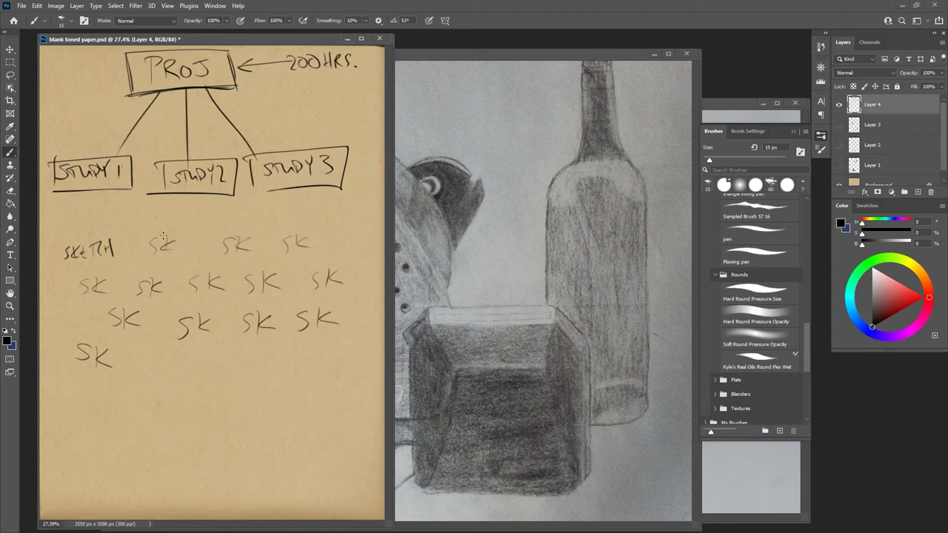
Step: Circle three of the SK labels and link each one with a curved line to its STUDY box
{"action": "mouse_move", "coordinate": [132, 280]}
{"action": "left_mouse_down"}
{"action": "mouse_move", "coordinate": [165, 268]}
{"action": "mouse_move", "coordinate": [127, 283]}
{"action": "left_mouse_up"}
{"action": "mouse_move", "coordinate": [264, 307]}
{"action": "left_mouse_down"}
{"action": "mouse_move", "coordinate": [280, 332]}
{"action": "mouse_move", "coordinate": [263, 303]}
{"action": "left_mouse_up"}
{"action": "mouse_move", "coordinate": [93, 326]}
{"action": "left_mouse_down"}
{"action": "mouse_move", "coordinate": [79, 348]}
{"action": "mouse_move", "coordinate": [52, 257]}
{"action": "mouse_move", "coordinate": [62, 208]}
{"action": "left_mouse_up"}
{"action": "left_click_drag", "start_coordinate": [141, 263], "coordinate": [170, 194]}
{"action": "mouse_move", "coordinate": [268, 302]}
{"action": "left_mouse_down"}
{"action": "mouse_move", "coordinate": [287, 289]}
{"action": "mouse_move", "coordinate": [311, 192]}
{"action": "left_mouse_up"}
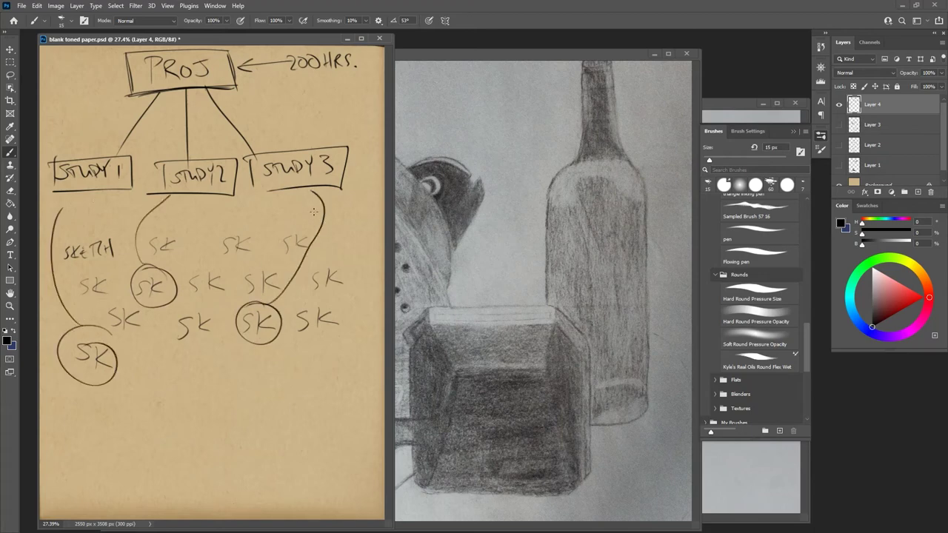
Step: Frame SKETCH and the remaining uncircled SK labels in the first two rows
{"action": "mouse_move", "coordinate": [62, 256]}
{"action": "left_mouse_down"}
{"action": "mouse_move", "coordinate": [61, 237]}
{"action": "mouse_move", "coordinate": [64, 260]}
{"action": "left_mouse_up"}
{"action": "mouse_move", "coordinate": [148, 236]}
{"action": "left_mouse_down"}
{"action": "mouse_move", "coordinate": [181, 238]}
{"action": "mouse_move", "coordinate": [167, 252]}
{"action": "left_mouse_up"}
{"action": "mouse_move", "coordinate": [215, 232]}
{"action": "left_mouse_down"}
{"action": "mouse_move", "coordinate": [221, 257]}
{"action": "mouse_move", "coordinate": [259, 263]}
{"action": "left_mouse_up"}
{"action": "mouse_move", "coordinate": [275, 228]}
{"action": "left_mouse_down"}
{"action": "mouse_move", "coordinate": [280, 252]}
{"action": "mouse_move", "coordinate": [317, 251]}
{"action": "left_mouse_up"}
{"action": "left_click_drag", "start_coordinate": [74, 272], "coordinate": [80, 303]}
{"action": "mouse_move", "coordinate": [184, 279]}
{"action": "left_mouse_down"}
{"action": "mouse_move", "coordinate": [185, 300]}
{"action": "mouse_move", "coordinate": [222, 299]}
{"action": "left_mouse_up"}
{"action": "mouse_move", "coordinate": [239, 271]}
{"action": "left_mouse_down"}
{"action": "mouse_move", "coordinate": [239, 295]}
{"action": "mouse_move", "coordinate": [284, 297]}
{"action": "left_mouse_up"}
{"action": "left_click_drag", "start_coordinate": [308, 264], "coordinate": [309, 293]}
{"action": "mouse_move", "coordinate": [300, 263]}
{"action": "left_mouse_down"}
{"action": "mouse_move", "coordinate": [340, 261]}
{"action": "mouse_move", "coordinate": [340, 285]}
{"action": "left_mouse_up"}
Step: Draw frames around the three uncircled SK labels in the third row
{"action": "mouse_move", "coordinate": [307, 294]}
{"action": "left_mouse_down"}
{"action": "mouse_move", "coordinate": [339, 293]}
{"action": "mouse_move", "coordinate": [345, 308]}
{"action": "left_mouse_up"}
{"action": "left_click_drag", "start_coordinate": [344, 320], "coordinate": [342, 336]}
{"action": "left_click_drag", "start_coordinate": [307, 339], "coordinate": [341, 337]}
{"action": "mouse_move", "coordinate": [164, 315]}
{"action": "left_mouse_down"}
{"action": "mouse_move", "coordinate": [166, 343]}
{"action": "mouse_move", "coordinate": [208, 310]}
{"action": "left_mouse_up"}
{"action": "left_click_drag", "start_coordinate": [215, 307], "coordinate": [217, 342]}
{"action": "mouse_move", "coordinate": [97, 306]}
{"action": "left_mouse_down"}
{"action": "mouse_move", "coordinate": [146, 303]}
{"action": "mouse_move", "coordinate": [148, 326]}
{"action": "left_mouse_up"}
{"action": "left_click_drag", "start_coordinate": [142, 338], "coordinate": [102, 334]}
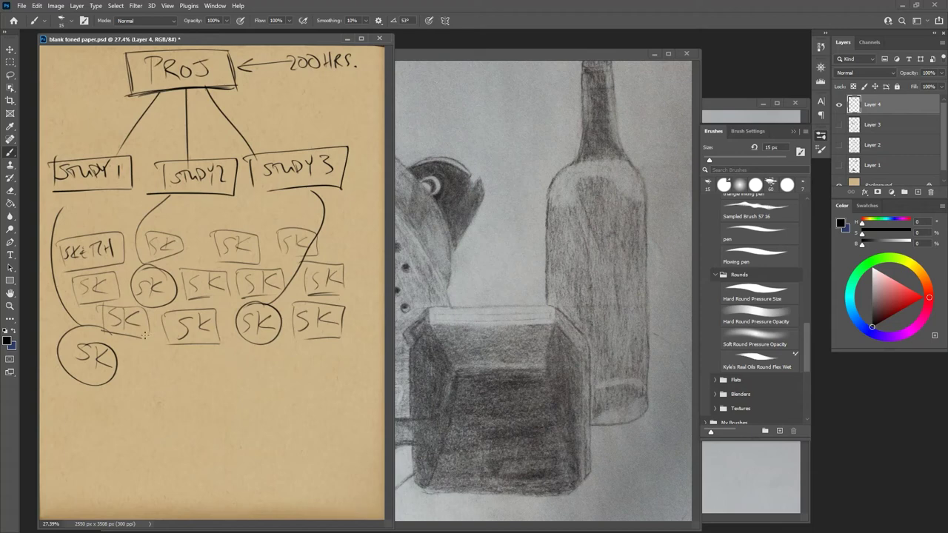
Step: Draw an arrow pointing up at the sketch rows and write EXERCISE beneath it
{"action": "left_click_drag", "start_coordinate": [158, 378], "coordinate": [156, 353]}
{"action": "mouse_move", "coordinate": [151, 370]}
{"action": "left_mouse_down"}
{"action": "mouse_move", "coordinate": [155, 351]}
{"action": "mouse_move", "coordinate": [159, 400]}
{"action": "left_mouse_up"}
{"action": "mouse_move", "coordinate": [119, 435]}
{"action": "left_mouse_down"}
{"action": "mouse_move", "coordinate": [113, 463]}
{"action": "mouse_move", "coordinate": [131, 434]}
{"action": "mouse_move", "coordinate": [126, 448]}
{"action": "left_mouse_up"}
{"action": "left_click_drag", "start_coordinate": [111, 464], "coordinate": [152, 453]}
{"action": "mouse_move", "coordinate": [151, 437]}
{"action": "left_mouse_down"}
{"action": "mouse_move", "coordinate": [137, 454]}
{"action": "mouse_move", "coordinate": [154, 457]}
{"action": "left_mouse_up"}
{"action": "mouse_move", "coordinate": [154, 437]}
{"action": "left_mouse_down"}
{"action": "mouse_move", "coordinate": [164, 435]}
{"action": "mouse_move", "coordinate": [163, 445]}
{"action": "left_mouse_up"}
{"action": "mouse_move", "coordinate": [168, 431]}
{"action": "left_mouse_down"}
{"action": "mouse_move", "coordinate": [169, 451]}
{"action": "mouse_move", "coordinate": [179, 444]}
{"action": "left_mouse_up"}
{"action": "mouse_move", "coordinate": [191, 426]}
{"action": "left_mouse_down"}
{"action": "mouse_move", "coordinate": [184, 447]}
{"action": "mouse_move", "coordinate": [199, 443]}
{"action": "left_mouse_up"}
{"action": "left_click_drag", "start_coordinate": [210, 421], "coordinate": [205, 445]}
{"action": "mouse_move", "coordinate": [217, 427]}
{"action": "left_mouse_down"}
{"action": "mouse_move", "coordinate": [217, 443]}
{"action": "mouse_move", "coordinate": [229, 421]}
{"action": "left_mouse_up"}
{"action": "left_click_drag", "start_coordinate": [219, 434], "coordinate": [227, 431]}
Step: Write SHAPES, LINES, FORMS and WARM-UPS on two lines beneath EXERCISE
{"action": "left_click_drag", "start_coordinate": [127, 475], "coordinate": [121, 486]}
{"action": "mouse_move", "coordinate": [130, 474]}
{"action": "left_mouse_down"}
{"action": "mouse_move", "coordinate": [130, 486]}
{"action": "mouse_move", "coordinate": [140, 479]}
{"action": "left_mouse_up"}
{"action": "mouse_move", "coordinate": [139, 472]}
{"action": "left_mouse_down"}
{"action": "mouse_move", "coordinate": [141, 486]}
{"action": "mouse_move", "coordinate": [158, 476]}
{"action": "left_mouse_up"}
{"action": "mouse_move", "coordinate": [164, 468]}
{"action": "left_mouse_down"}
{"action": "mouse_move", "coordinate": [172, 478]}
{"action": "mouse_move", "coordinate": [173, 468]}
{"action": "left_mouse_up"}
{"action": "left_click_drag", "start_coordinate": [166, 475], "coordinate": [195, 480]}
{"action": "mouse_move", "coordinate": [204, 467]}
{"action": "left_mouse_down"}
{"action": "mouse_move", "coordinate": [206, 477]}
{"action": "mouse_move", "coordinate": [219, 460]}
{"action": "mouse_move", "coordinate": [225, 472]}
{"action": "mouse_move", "coordinate": [255, 465]}
{"action": "left_mouse_up"}
{"action": "left_click_drag", "start_coordinate": [254, 452], "coordinate": [267, 457]}
{"action": "left_click_drag", "start_coordinate": [273, 454], "coordinate": [280, 464]}
{"action": "mouse_move", "coordinate": [284, 463]}
{"action": "left_mouse_down"}
{"action": "mouse_move", "coordinate": [288, 450]}
{"action": "mouse_move", "coordinate": [302, 460]}
{"action": "left_mouse_up"}
{"action": "left_click_drag", "start_coordinate": [137, 493], "coordinate": [167, 495]}
{"action": "left_click_drag", "start_coordinate": [171, 501], "coordinate": [208, 486]}
{"action": "mouse_move", "coordinate": [210, 497]}
{"action": "left_mouse_down"}
{"action": "mouse_move", "coordinate": [210, 486]}
{"action": "mouse_move", "coordinate": [217, 496]}
{"action": "left_mouse_up"}
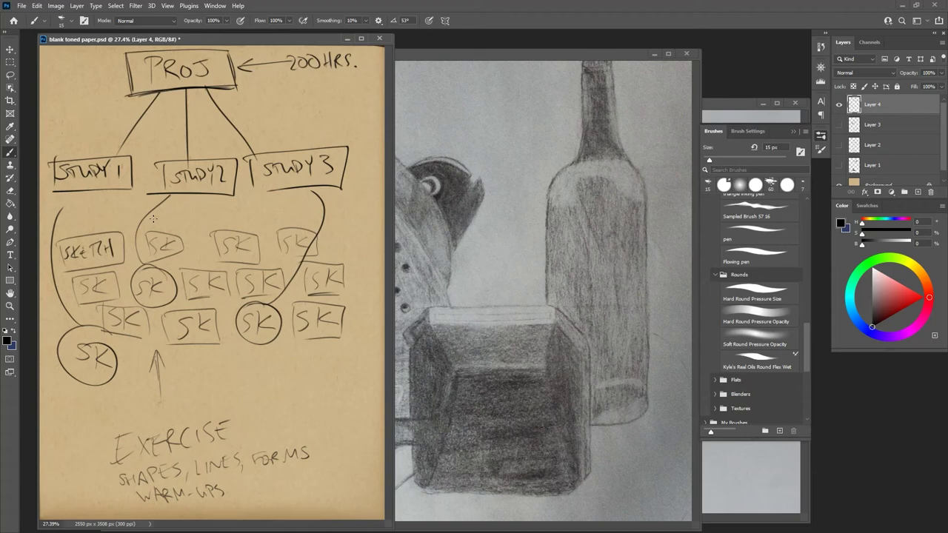
Step: Replace the visible planning diagram with a new blank layer and switch to the draw3.png still life
{"action": "left_click", "coordinate": [839, 105]}
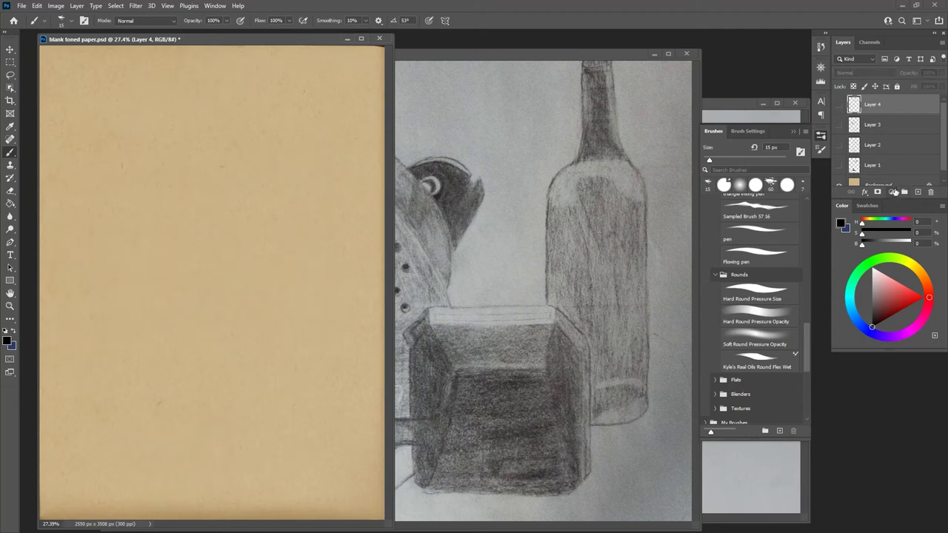
{"action": "left_click", "coordinate": [514, 52]}
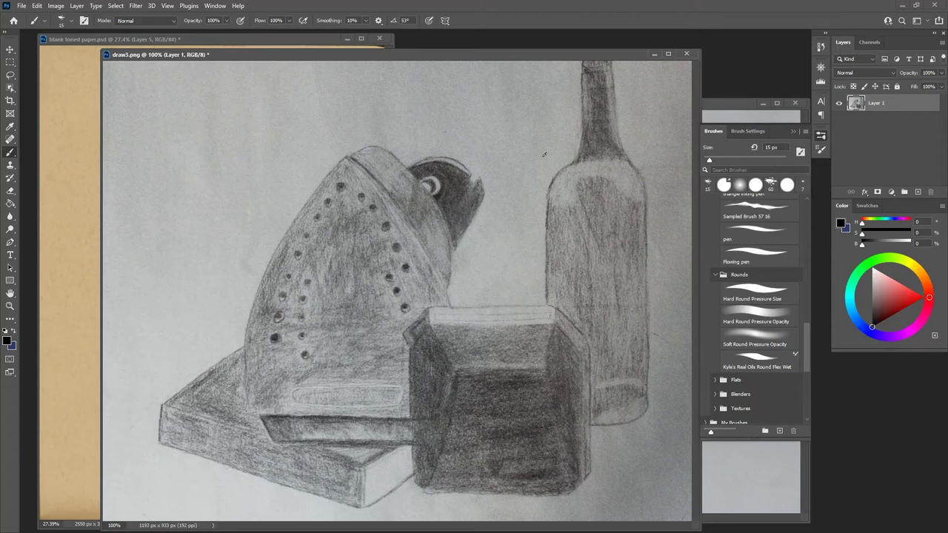
Step: On a new layer, draw arrows pointing at the edges of the still life's iron, dark handle, slab, box and bottle
{"action": "left_click", "coordinate": [918, 192]}
{"action": "mouse_move", "coordinate": [463, 107]}
{"action": "left_mouse_down"}
{"action": "mouse_move", "coordinate": [451, 139]}
{"action": "mouse_move", "coordinate": [462, 134]}
{"action": "left_mouse_up"}
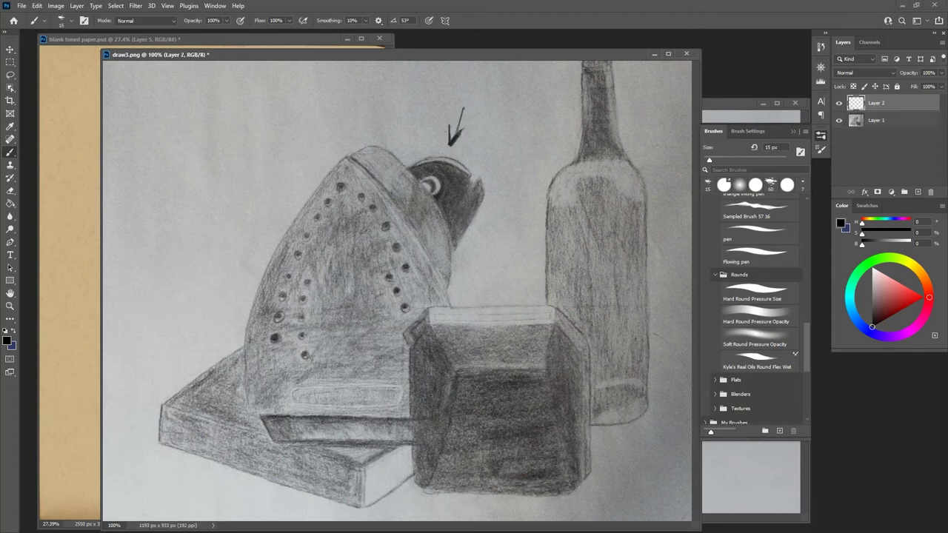
{"action": "left_click_drag", "start_coordinate": [255, 176], "coordinate": [279, 207]}
{"action": "mouse_move", "coordinate": [260, 194]}
{"action": "left_mouse_down"}
{"action": "mouse_move", "coordinate": [279, 207]}
{"action": "mouse_move", "coordinate": [274, 180]}
{"action": "left_mouse_up"}
{"action": "left_click_drag", "start_coordinate": [165, 479], "coordinate": [186, 466]}
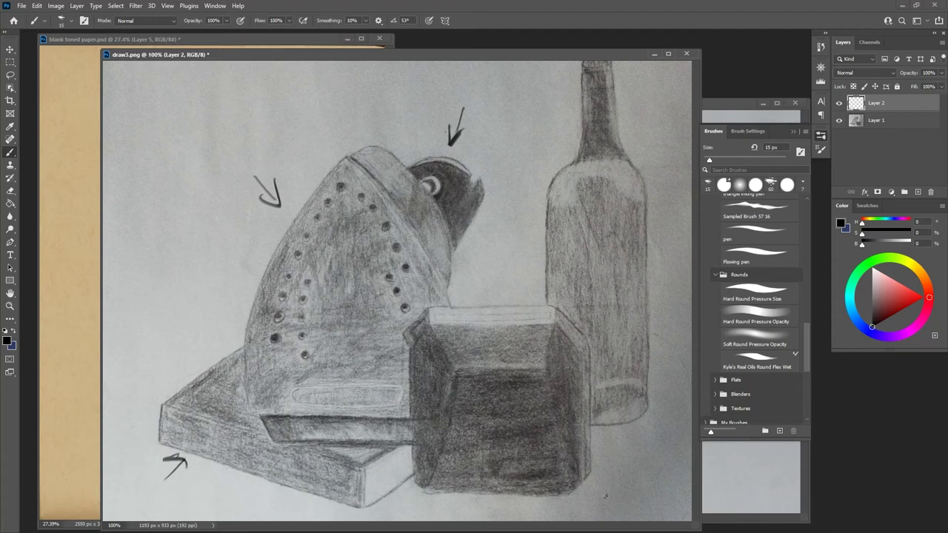
{"action": "mouse_move", "coordinate": [594, 495]}
{"action": "left_mouse_down"}
{"action": "mouse_move", "coordinate": [612, 508]}
{"action": "mouse_move", "coordinate": [590, 489]}
{"action": "left_mouse_up"}
{"action": "left_click_drag", "start_coordinate": [590, 489], "coordinate": [605, 502]}
{"action": "left_click_drag", "start_coordinate": [650, 447], "coordinate": [641, 430]}
{"action": "mouse_move", "coordinate": [638, 439]}
{"action": "left_mouse_down"}
{"action": "mouse_move", "coordinate": [665, 439]}
{"action": "mouse_move", "coordinate": [648, 433]}
{"action": "mouse_move", "coordinate": [666, 463]}
{"action": "left_mouse_up"}
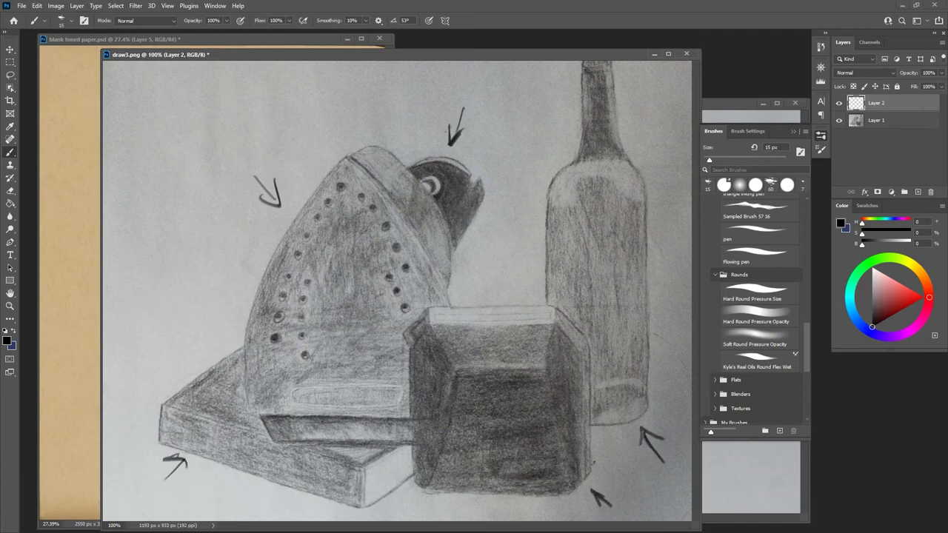
Step: On the toned paper, sketch a straight-edged bottle construction with rectangular body, tapered shoulders and narrow neck at upper left
{"action": "left_click", "coordinate": [199, 41]}
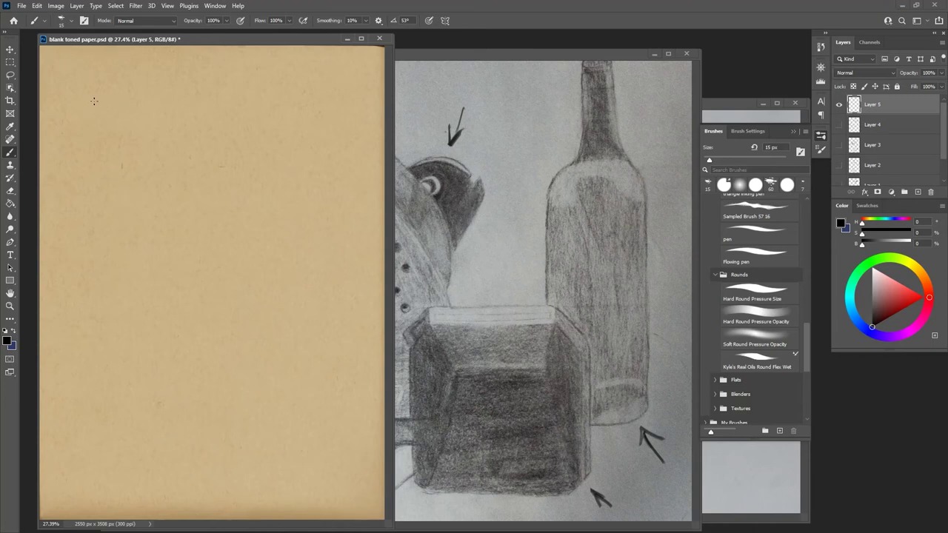
{"action": "left_click_drag", "start_coordinate": [84, 106], "coordinate": [89, 205]}
{"action": "left_click_drag", "start_coordinate": [124, 104], "coordinate": [130, 210]}
{"action": "left_click_drag", "start_coordinate": [96, 108], "coordinate": [127, 106]}
{"action": "left_click_drag", "start_coordinate": [83, 208], "coordinate": [134, 207]}
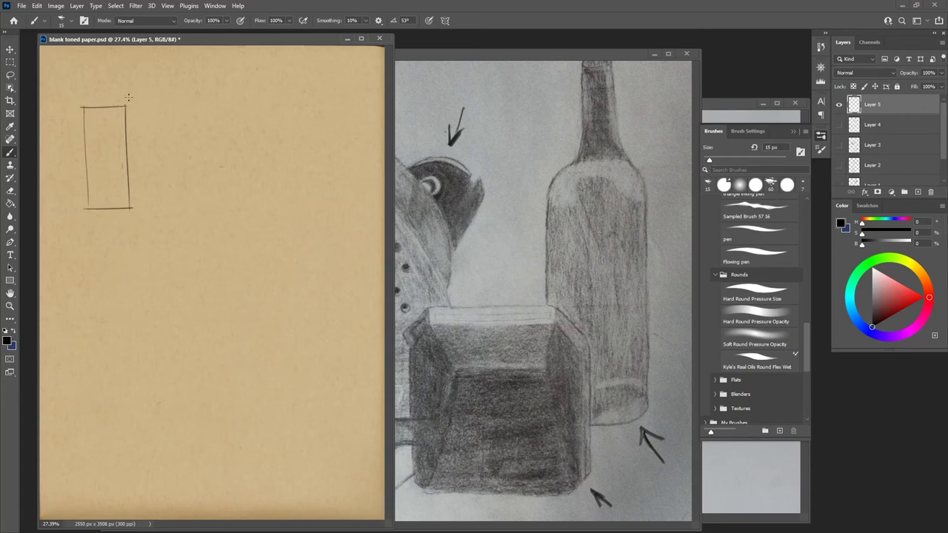
{"action": "mouse_move", "coordinate": [117, 92]}
{"action": "left_mouse_down"}
{"action": "mouse_move", "coordinate": [127, 109]}
{"action": "mouse_move", "coordinate": [83, 108]}
{"action": "mouse_move", "coordinate": [120, 94]}
{"action": "left_mouse_up"}
{"action": "mouse_move", "coordinate": [100, 87]}
{"action": "left_mouse_down"}
{"action": "mouse_move", "coordinate": [111, 86]}
{"action": "mouse_move", "coordinate": [109, 66]}
{"action": "mouse_move", "coordinate": [96, 60]}
{"action": "mouse_move", "coordinate": [111, 58]}
{"action": "left_mouse_up"}
Step: Draw an arrow from the blocky bottle and sketch a rounded version of it with shoulders and neck beside it
{"action": "left_click_drag", "start_coordinate": [136, 136], "coordinate": [149, 139]}
{"action": "left_click_drag", "start_coordinate": [189, 108], "coordinate": [190, 196]}
{"action": "mouse_move", "coordinate": [225, 106]}
{"action": "left_mouse_down"}
{"action": "mouse_move", "coordinate": [226, 194]}
{"action": "mouse_move", "coordinate": [226, 182]}
{"action": "left_mouse_up"}
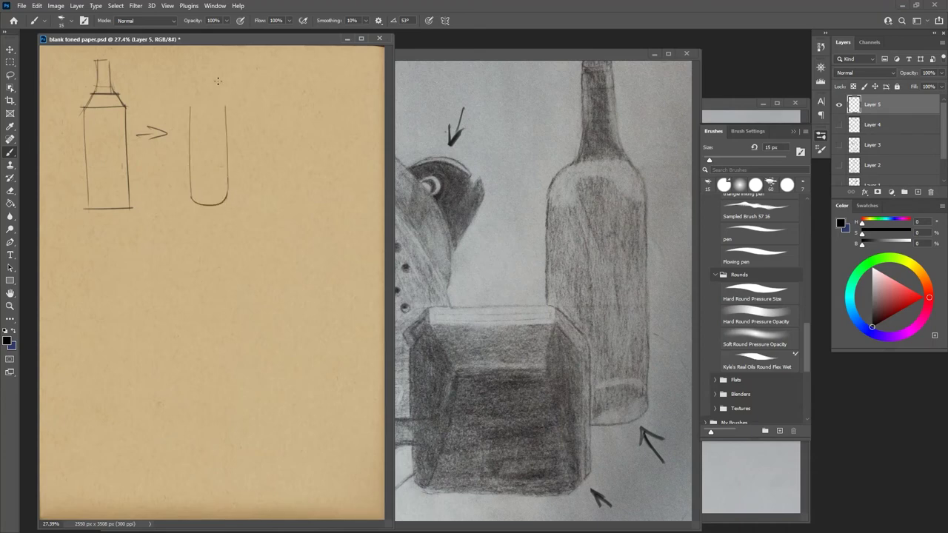
{"action": "mouse_move", "coordinate": [191, 107]}
{"action": "left_mouse_down"}
{"action": "mouse_move", "coordinate": [221, 111]}
{"action": "mouse_move", "coordinate": [206, 97]}
{"action": "mouse_move", "coordinate": [226, 111]}
{"action": "mouse_move", "coordinate": [219, 96]}
{"action": "mouse_move", "coordinate": [202, 97]}
{"action": "mouse_move", "coordinate": [205, 68]}
{"action": "mouse_move", "coordinate": [216, 90]}
{"action": "mouse_move", "coordinate": [218, 62]}
{"action": "left_mouse_up"}
{"action": "mouse_move", "coordinate": [213, 80]}
{"action": "left_mouse_down"}
{"action": "mouse_move", "coordinate": [214, 91]}
{"action": "mouse_move", "coordinate": [204, 95]}
{"action": "left_mouse_up"}
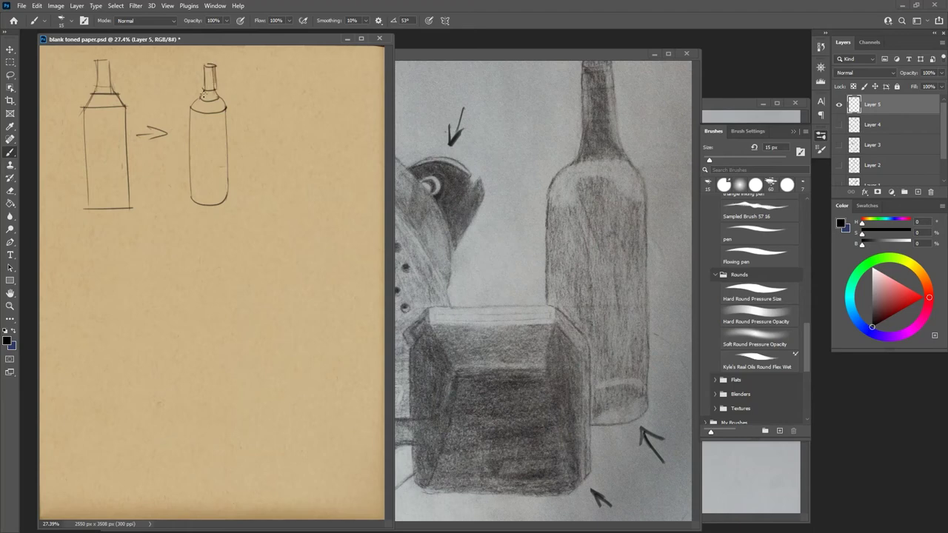
Step: Draw vertical centre axes through both bottle sketches, extending below their bases
{"action": "left_click_drag", "start_coordinate": [101, 59], "coordinate": [107, 195]}
{"action": "left_click_drag", "start_coordinate": [102, 120], "coordinate": [109, 243]}
{"action": "left_click_drag", "start_coordinate": [211, 66], "coordinate": [213, 196]}
{"action": "left_click_drag", "start_coordinate": [209, 129], "coordinate": [216, 231]}
Step: Reinforce the rounded bottle's contour and add a wrapping label and a small dome at its base
{"action": "mouse_move", "coordinate": [226, 100]}
{"action": "left_mouse_down"}
{"action": "mouse_move", "coordinate": [231, 191]}
{"action": "mouse_move", "coordinate": [216, 209]}
{"action": "mouse_move", "coordinate": [231, 178]}
{"action": "mouse_move", "coordinate": [231, 188]}
{"action": "mouse_move", "coordinate": [222, 96]}
{"action": "left_mouse_up"}
{"action": "mouse_move", "coordinate": [205, 65]}
{"action": "left_mouse_down"}
{"action": "mouse_move", "coordinate": [190, 117]}
{"action": "mouse_move", "coordinate": [190, 185]}
{"action": "mouse_move", "coordinate": [207, 201]}
{"action": "mouse_move", "coordinate": [207, 142]}
{"action": "mouse_move", "coordinate": [227, 130]}
{"action": "mouse_move", "coordinate": [199, 171]}
{"action": "mouse_move", "coordinate": [233, 157]}
{"action": "mouse_move", "coordinate": [228, 148]}
{"action": "left_mouse_up"}
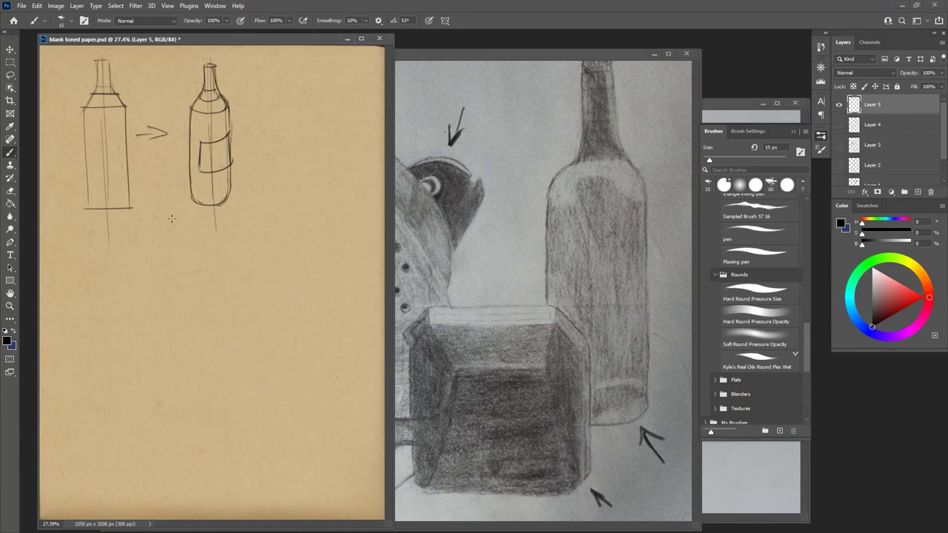
{"action": "left_click_drag", "start_coordinate": [209, 195], "coordinate": [215, 198]}
Step: Sketch a flat slab in perspective below the bottles, with its top plane, front corner and side edges
{"action": "mouse_move", "coordinate": [133, 298]}
{"action": "left_mouse_down"}
{"action": "mouse_move", "coordinate": [134, 310]}
{"action": "mouse_move", "coordinate": [189, 276]}
{"action": "left_mouse_up"}
{"action": "mouse_move", "coordinate": [134, 298]}
{"action": "left_mouse_down"}
{"action": "mouse_move", "coordinate": [86, 275]}
{"action": "mouse_move", "coordinate": [101, 285]}
{"action": "mouse_move", "coordinate": [178, 251]}
{"action": "mouse_move", "coordinate": [184, 275]}
{"action": "mouse_move", "coordinate": [108, 257]}
{"action": "left_mouse_up"}
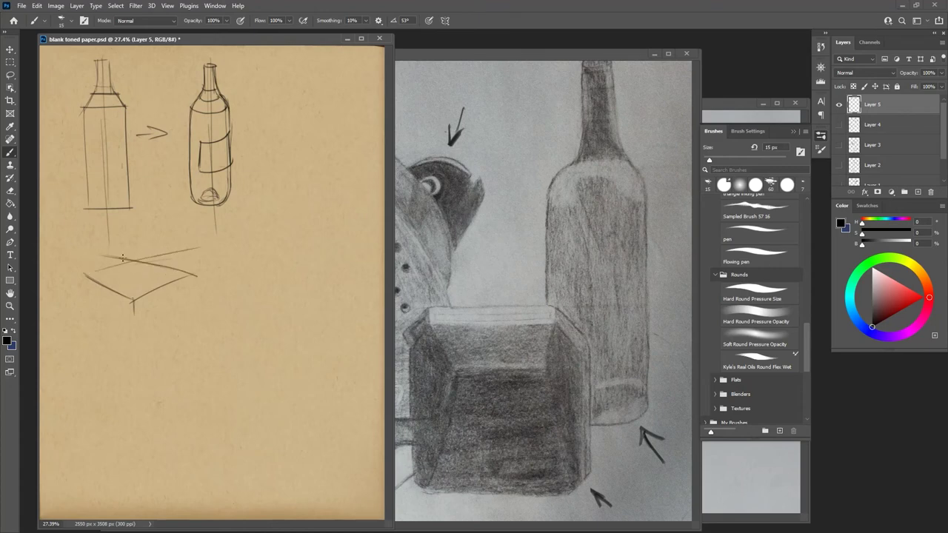
{"action": "mouse_move", "coordinate": [134, 299]}
{"action": "left_mouse_down"}
{"action": "mouse_move", "coordinate": [133, 320]}
{"action": "mouse_move", "coordinate": [214, 276]}
{"action": "mouse_move", "coordinate": [185, 295]}
{"action": "left_mouse_up"}
{"action": "mouse_move", "coordinate": [134, 320]}
{"action": "left_mouse_down"}
{"action": "mouse_move", "coordinate": [66, 273]}
{"action": "mouse_move", "coordinate": [137, 324]}
{"action": "left_mouse_up"}
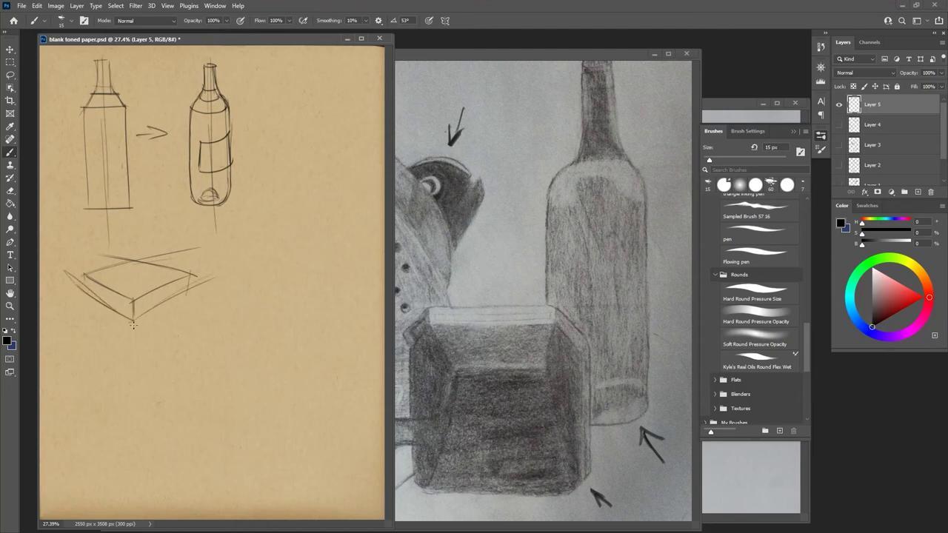
Step: Darken the slab's edges and refine it into a closed book with recessed pages
{"action": "mouse_move", "coordinate": [85, 275]}
{"action": "left_mouse_down"}
{"action": "mouse_move", "coordinate": [163, 294]}
{"action": "mouse_move", "coordinate": [133, 304]}
{"action": "mouse_move", "coordinate": [190, 272]}
{"action": "mouse_move", "coordinate": [135, 297]}
{"action": "left_mouse_up"}
{"action": "mouse_move", "coordinate": [85, 276]}
{"action": "left_mouse_down"}
{"action": "mouse_move", "coordinate": [139, 259]}
{"action": "mouse_move", "coordinate": [189, 273]}
{"action": "mouse_move", "coordinate": [134, 302]}
{"action": "left_mouse_up"}
{"action": "mouse_move", "coordinate": [191, 276]}
{"action": "left_mouse_down"}
{"action": "mouse_move", "coordinate": [186, 293]}
{"action": "mouse_move", "coordinate": [136, 314]}
{"action": "mouse_move", "coordinate": [192, 285]}
{"action": "mouse_move", "coordinate": [132, 319]}
{"action": "mouse_move", "coordinate": [182, 296]}
{"action": "mouse_move", "coordinate": [128, 320]}
{"action": "left_mouse_up"}
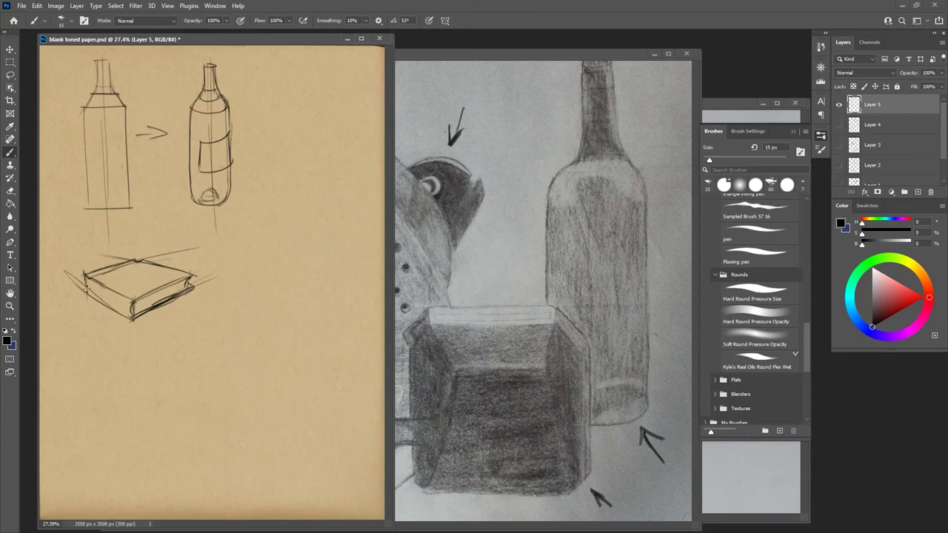
{"action": "mouse_move", "coordinate": [85, 275]}
{"action": "left_mouse_down"}
{"action": "mouse_move", "coordinate": [91, 296]}
{"action": "mouse_move", "coordinate": [135, 320]}
{"action": "left_mouse_up"}
{"action": "mouse_move", "coordinate": [90, 279]}
{"action": "left_mouse_down"}
{"action": "mouse_move", "coordinate": [132, 301]}
{"action": "mouse_move", "coordinate": [102, 285]}
{"action": "mouse_move", "coordinate": [144, 298]}
{"action": "mouse_move", "coordinate": [166, 288]}
{"action": "left_mouse_up"}
{"action": "left_click_drag", "start_coordinate": [166, 288], "coordinate": [145, 291]}
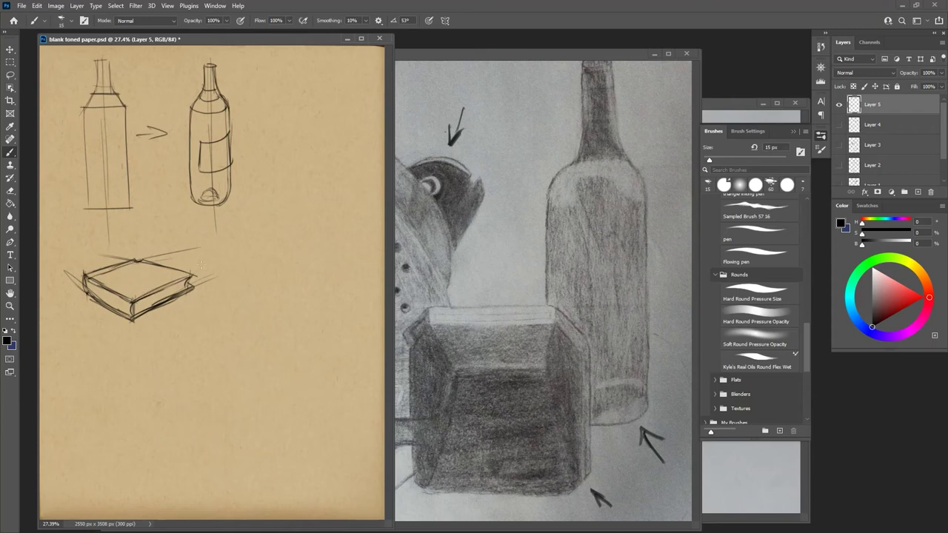
{"action": "left_click_drag", "start_coordinate": [148, 299], "coordinate": [175, 289]}
Step: Construct an upright box in perspective to the right of the book, with a top plane and bevelled upper corners
{"action": "mouse_move", "coordinate": [277, 294]}
{"action": "left_mouse_down"}
{"action": "mouse_move", "coordinate": [277, 341]}
{"action": "mouse_move", "coordinate": [295, 283]}
{"action": "mouse_move", "coordinate": [296, 346]}
{"action": "mouse_move", "coordinate": [274, 361]}
{"action": "mouse_move", "coordinate": [277, 306]}
{"action": "mouse_move", "coordinate": [276, 362]}
{"action": "left_mouse_up"}
{"action": "left_click_drag", "start_coordinate": [273, 297], "coordinate": [234, 279]}
{"action": "mouse_move", "coordinate": [278, 368]}
{"action": "left_mouse_down"}
{"action": "mouse_move", "coordinate": [299, 340]}
{"action": "mouse_move", "coordinate": [233, 336]}
{"action": "left_mouse_up"}
{"action": "left_click_drag", "start_coordinate": [232, 275], "coordinate": [239, 345]}
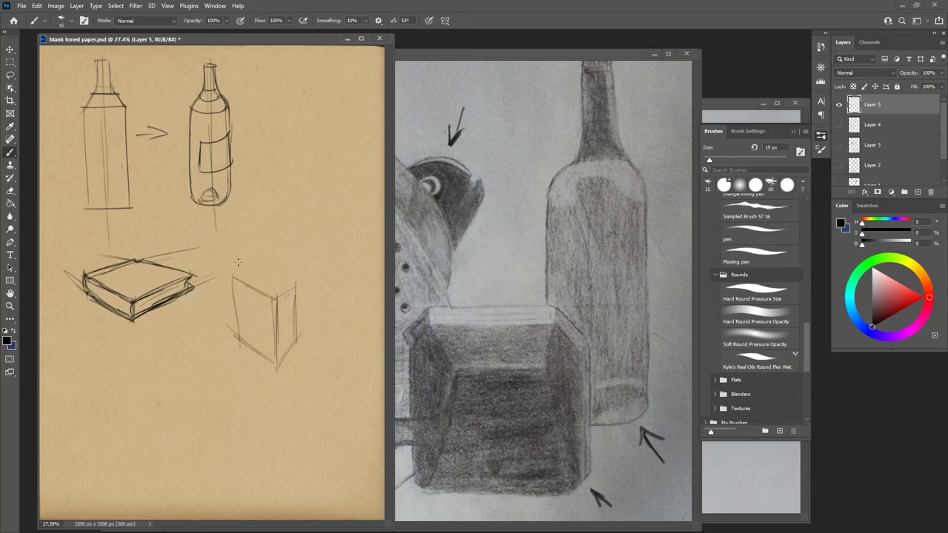
{"action": "mouse_move", "coordinate": [243, 262]}
{"action": "left_mouse_down"}
{"action": "mouse_move", "coordinate": [299, 288]}
{"action": "mouse_move", "coordinate": [276, 311]}
{"action": "mouse_move", "coordinate": [288, 281]}
{"action": "mouse_move", "coordinate": [274, 311]}
{"action": "mouse_move", "coordinate": [296, 298]}
{"action": "left_mouse_up"}
{"action": "mouse_move", "coordinate": [240, 280]}
{"action": "left_mouse_down"}
{"action": "mouse_move", "coordinate": [253, 274]}
{"action": "mouse_move", "coordinate": [232, 298]}
{"action": "mouse_move", "coordinate": [262, 266]}
{"action": "mouse_move", "coordinate": [234, 279]}
{"action": "left_mouse_up"}
Step: Erase the upright box's excess construction corners and redraw its bevelled lower and left edges
{"action": "key", "text": "e"}
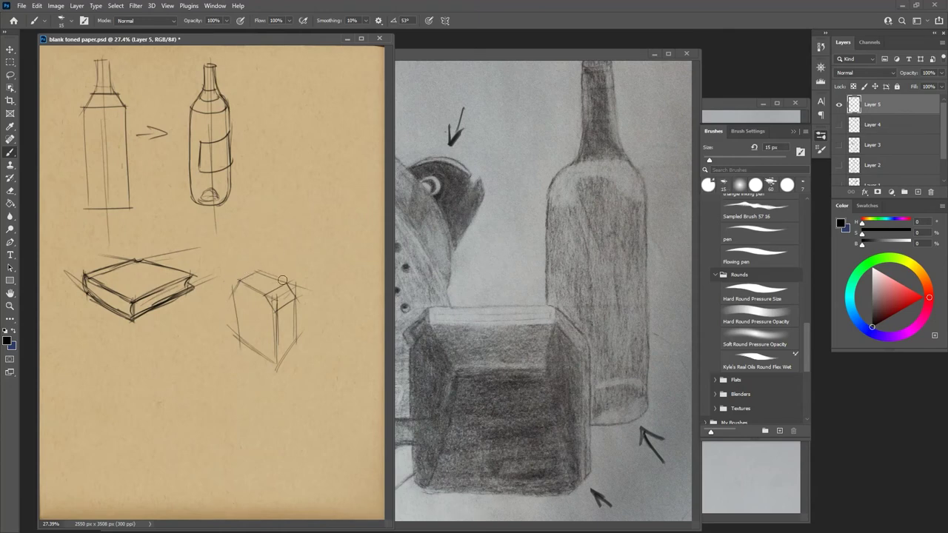
{"action": "left_click_drag", "start_coordinate": [276, 304], "coordinate": [282, 294]}
{"action": "left_click_drag", "start_coordinate": [270, 359], "coordinate": [279, 356]}
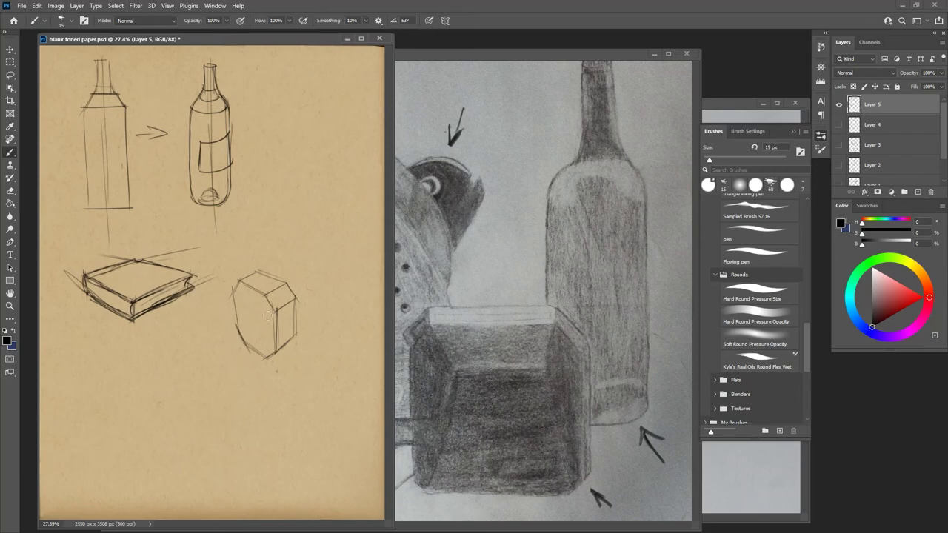
{"action": "left_click_drag", "start_coordinate": [240, 339], "coordinate": [263, 356]}
{"action": "left_click_drag", "start_coordinate": [233, 297], "coordinate": [236, 340]}
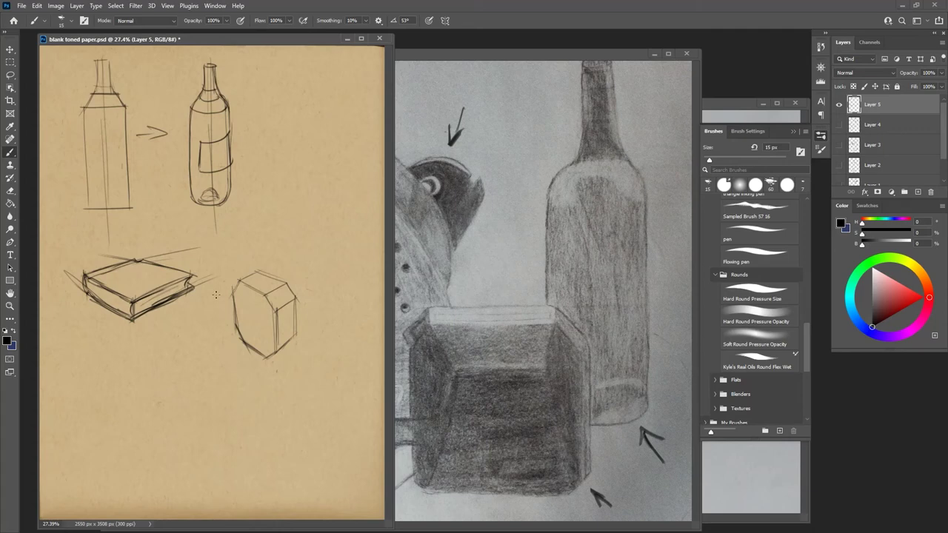
Step: Sketch facet lines across the front face and top plane of the upright bevelled box
{"action": "left_click_drag", "start_coordinate": [235, 301], "coordinate": [243, 336]}
{"action": "left_click_drag", "start_coordinate": [241, 303], "coordinate": [260, 311]}
{"action": "left_click_drag", "start_coordinate": [267, 354], "coordinate": [258, 322]}
{"action": "left_click_drag", "start_coordinate": [241, 280], "coordinate": [237, 302]}
{"action": "left_click_drag", "start_coordinate": [250, 273], "coordinate": [254, 283]}
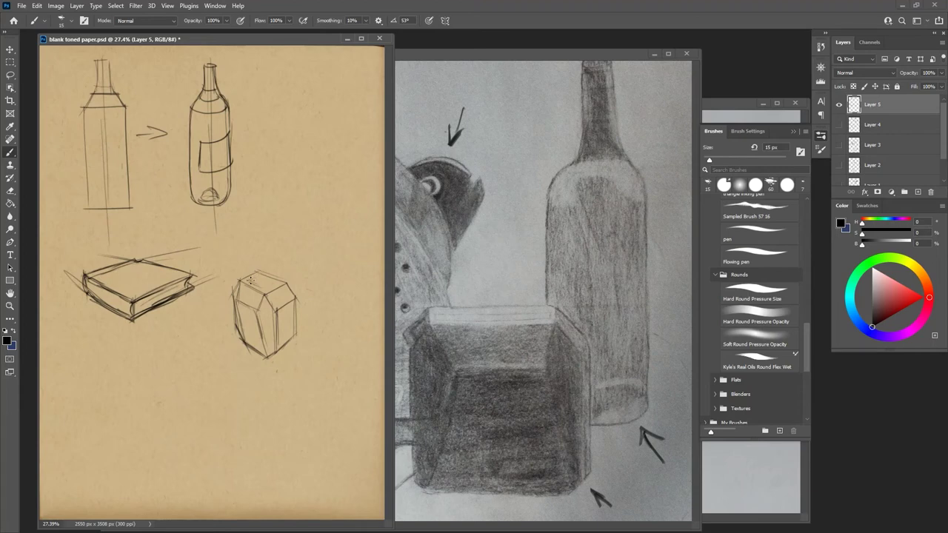
Step: Darken the box's bevelled edges, add inner lines along its top and side, and draw a small upward arrow below it
{"action": "left_click_drag", "start_coordinate": [265, 276], "coordinate": [279, 293]}
{"action": "left_click_drag", "start_coordinate": [281, 297], "coordinate": [283, 301]}
{"action": "left_click_drag", "start_coordinate": [250, 279], "coordinate": [254, 274]}
{"action": "left_click_drag", "start_coordinate": [286, 303], "coordinate": [287, 334]}
{"action": "left_click_drag", "start_coordinate": [275, 314], "coordinate": [275, 343]}
{"action": "left_click_drag", "start_coordinate": [267, 378], "coordinate": [272, 370]}
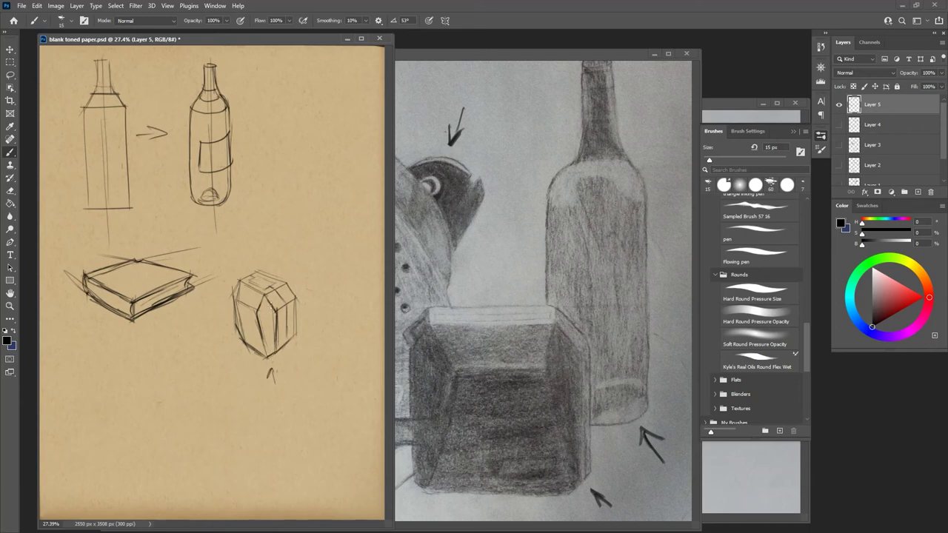
{"action": "left_click_drag", "start_coordinate": [260, 310], "coordinate": [259, 302]}
Step: Check the iron in the student's still life and sketch its tall pointed soleplate below the book
{"action": "left_click", "coordinate": [508, 52]}
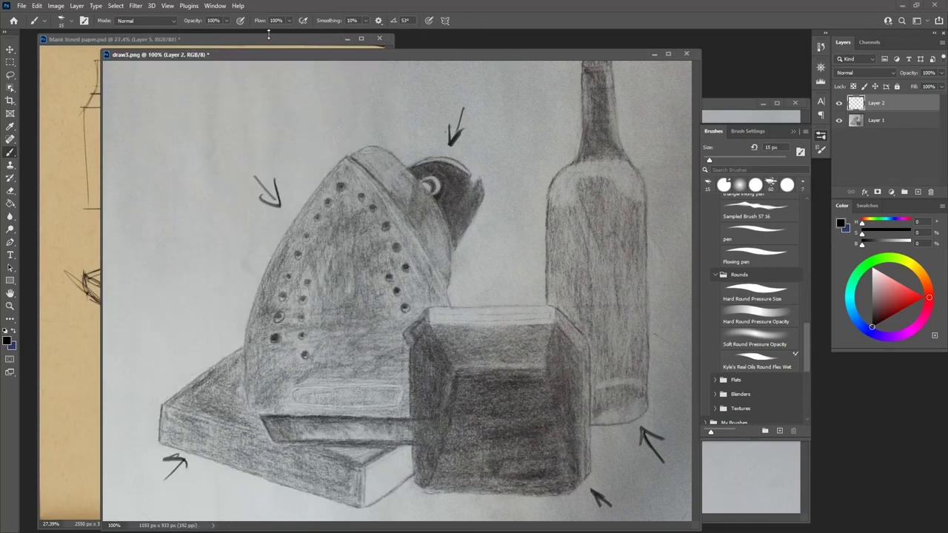
{"action": "left_click", "coordinate": [269, 37]}
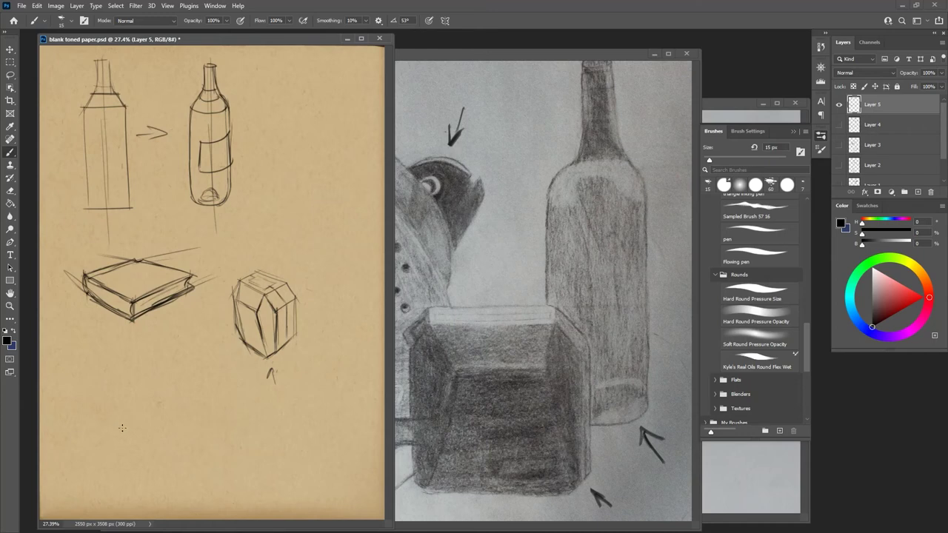
{"action": "left_click_drag", "start_coordinate": [108, 431], "coordinate": [146, 451]}
{"action": "mouse_move", "coordinate": [109, 424]}
{"action": "left_mouse_down"}
{"action": "mouse_move", "coordinate": [128, 347]}
{"action": "mouse_move", "coordinate": [143, 453]}
{"action": "mouse_move", "coordinate": [118, 433]}
{"action": "mouse_move", "coordinate": [136, 447]}
{"action": "mouse_move", "coordinate": [133, 369]}
{"action": "mouse_move", "coordinate": [108, 432]}
{"action": "mouse_move", "coordinate": [116, 369]}
{"action": "left_mouse_up"}
{"action": "mouse_move", "coordinate": [108, 407]}
{"action": "left_mouse_down"}
{"action": "mouse_move", "coordinate": [125, 357]}
{"action": "mouse_move", "coordinate": [142, 395]}
{"action": "mouse_move", "coordinate": [145, 451]}
{"action": "left_mouse_up"}
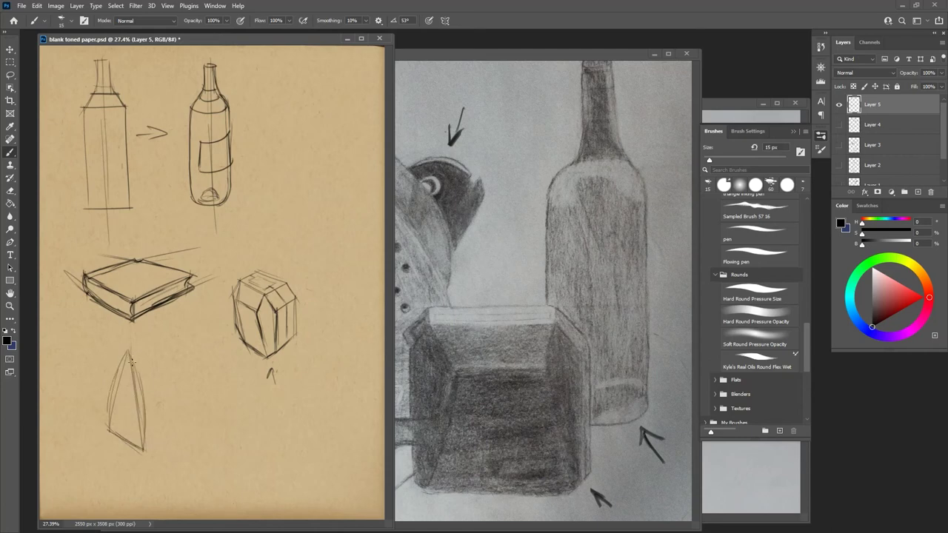
{"action": "left_click_drag", "start_coordinate": [125, 365], "coordinate": [118, 408]}
{"action": "left_click_drag", "start_coordinate": [128, 372], "coordinate": [137, 423]}
{"action": "key", "text": "b"}
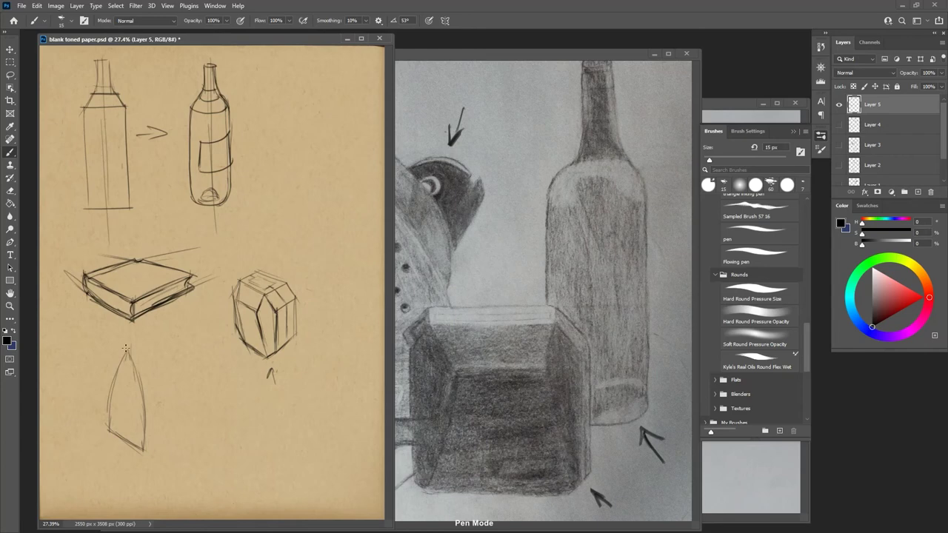
{"action": "mouse_move", "coordinate": [129, 350]}
{"action": "left_mouse_down"}
{"action": "mouse_move", "coordinate": [146, 391]}
{"action": "mouse_move", "coordinate": [137, 367]}
{"action": "mouse_move", "coordinate": [146, 445]}
{"action": "left_mouse_up"}
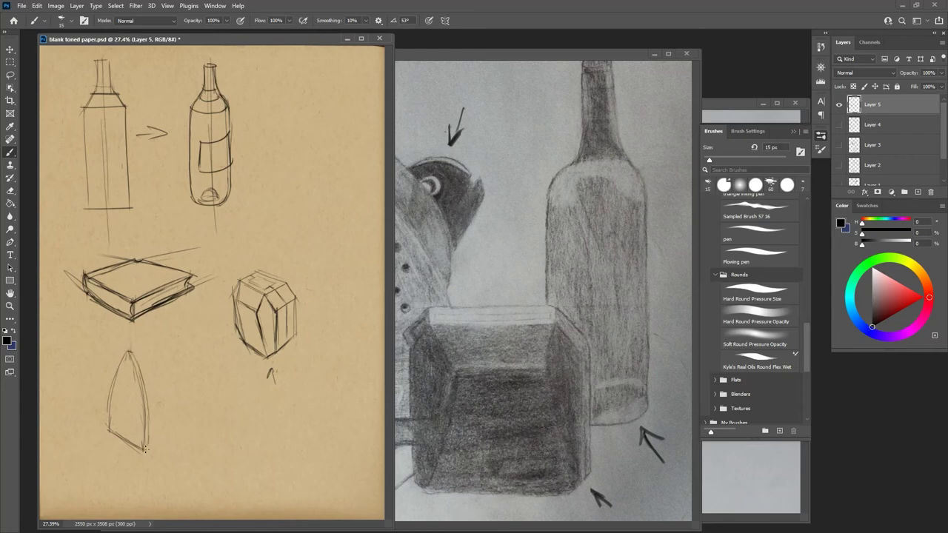
Step: Add the iron's side thickness and rear body behind the soleplate, and draw an upward arrow below it
{"action": "left_click_drag", "start_coordinate": [132, 353], "coordinate": [157, 374]}
{"action": "left_click_drag", "start_coordinate": [164, 428], "coordinate": [153, 437]}
{"action": "mouse_move", "coordinate": [151, 364]}
{"action": "left_mouse_down"}
{"action": "mouse_move", "coordinate": [166, 436]}
{"action": "mouse_move", "coordinate": [163, 414]}
{"action": "left_mouse_up"}
{"action": "mouse_move", "coordinate": [158, 374]}
{"action": "left_mouse_down"}
{"action": "mouse_move", "coordinate": [178, 411]}
{"action": "mouse_move", "coordinate": [164, 420]}
{"action": "mouse_move", "coordinate": [179, 408]}
{"action": "mouse_move", "coordinate": [167, 421]}
{"action": "mouse_move", "coordinate": [170, 381]}
{"action": "mouse_move", "coordinate": [176, 398]}
{"action": "mouse_move", "coordinate": [160, 375]}
{"action": "mouse_move", "coordinate": [167, 448]}
{"action": "mouse_move", "coordinate": [129, 365]}
{"action": "mouse_move", "coordinate": [134, 352]}
{"action": "mouse_move", "coordinate": [142, 366]}
{"action": "mouse_move", "coordinate": [129, 356]}
{"action": "mouse_move", "coordinate": [145, 437]}
{"action": "left_mouse_up"}
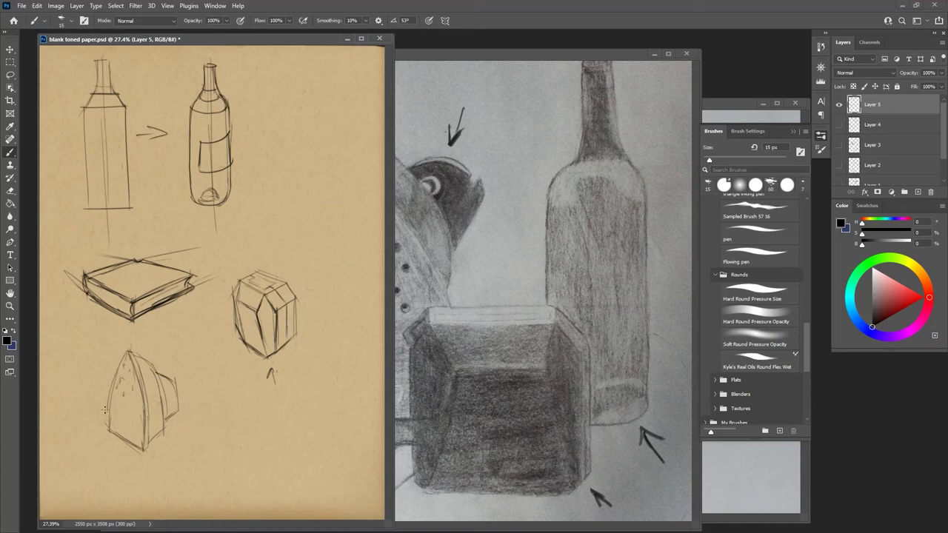
{"action": "mouse_move", "coordinate": [159, 483]}
{"action": "left_mouse_down"}
{"action": "mouse_move", "coordinate": [154, 467]}
{"action": "mouse_move", "coordinate": [149, 479]}
{"action": "mouse_move", "coordinate": [158, 468]}
{"action": "left_mouse_up"}
Step: Review the student's still life and the project workflow diagram on Layer 4, and return to the construction sketches on Layer 5
{"action": "left_click", "coordinate": [453, 62]}
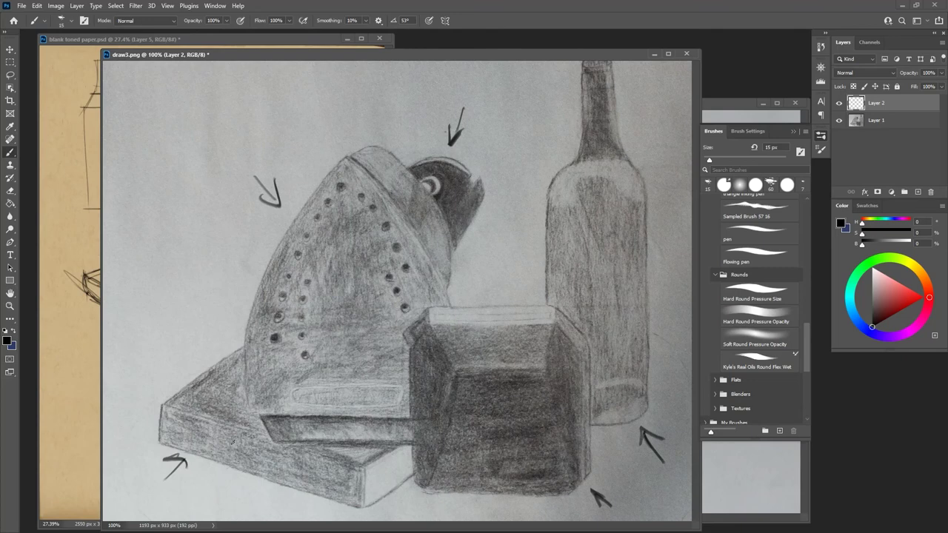
{"action": "left_click", "coordinate": [295, 41]}
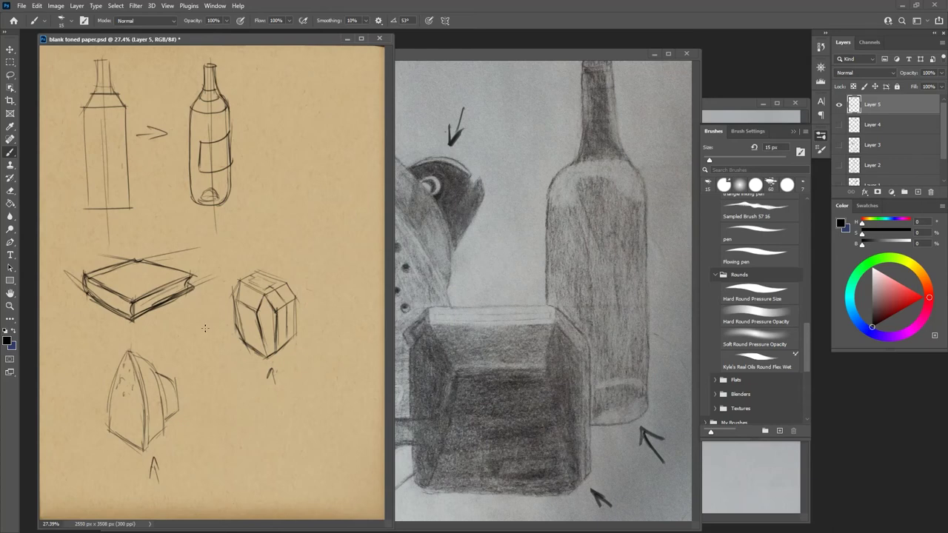
{"action": "left_click", "coordinate": [838, 124]}
{"action": "left_click", "coordinate": [839, 104]}
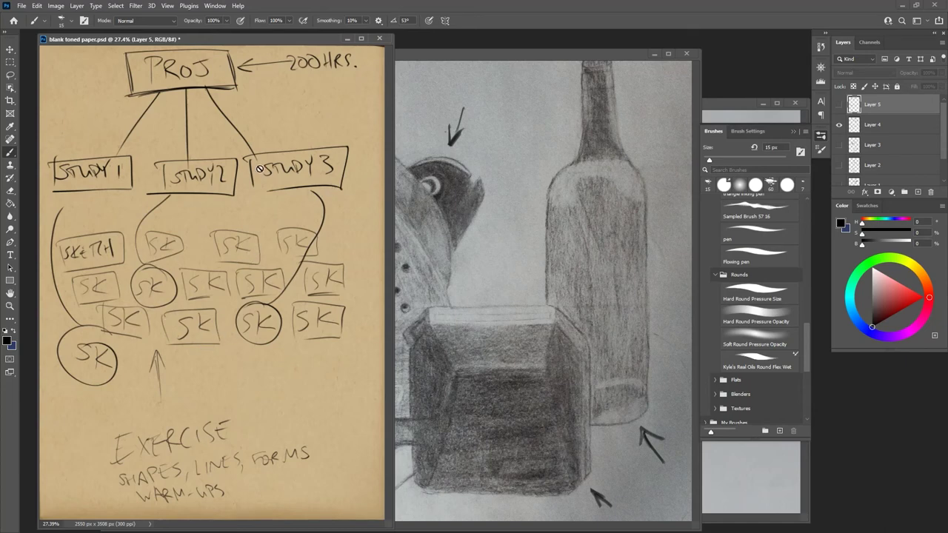
{"action": "left_click", "coordinate": [839, 104]}
{"action": "left_click", "coordinate": [839, 124]}
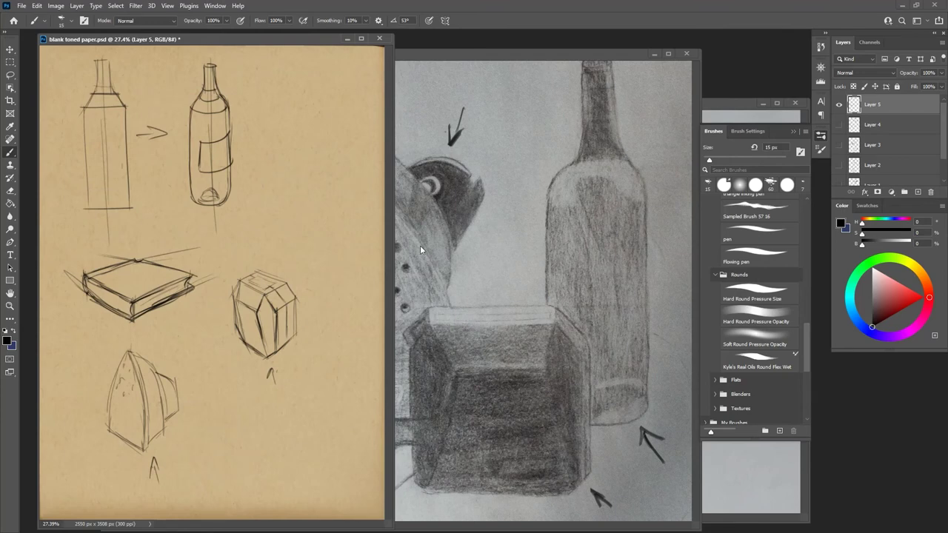
Step: Over the draw3.png still life, draw the book's near vertical corner and its long front upper edge
{"action": "left_click", "coordinate": [515, 52]}
{"action": "left_click", "coordinate": [687, 55]}
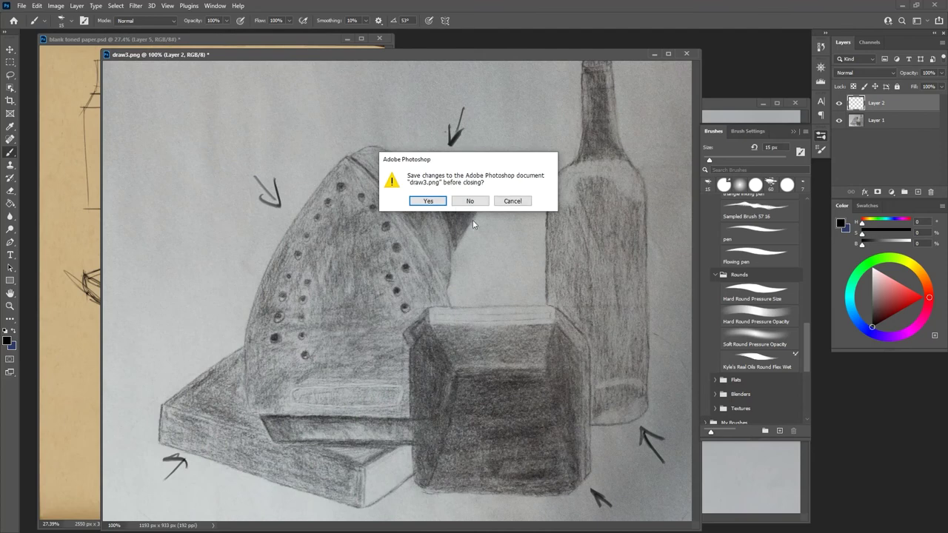
{"action": "left_click", "coordinate": [512, 201]}
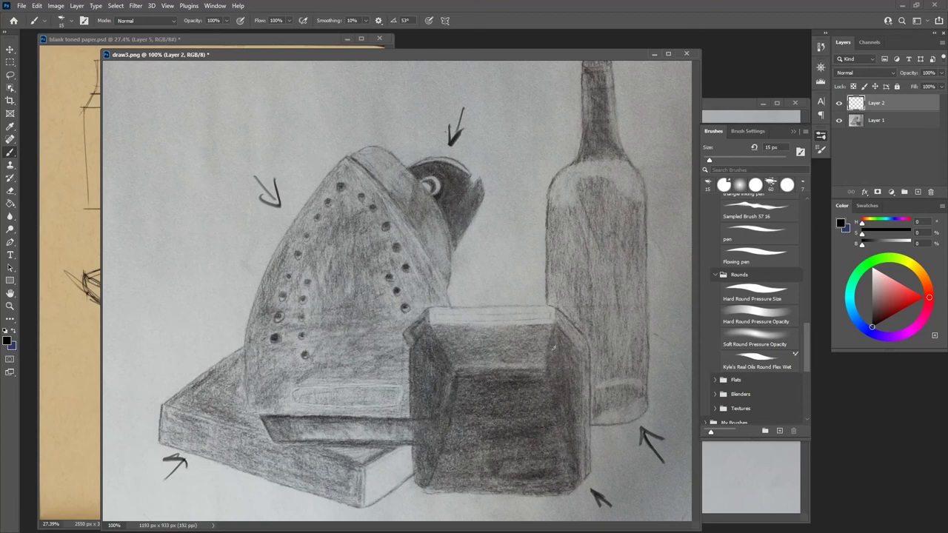
{"action": "left_click_drag", "start_coordinate": [363, 464], "coordinate": [363, 508]}
{"action": "mouse_move", "coordinate": [366, 457]}
{"action": "left_mouse_down"}
{"action": "mouse_move", "coordinate": [495, 385]}
{"action": "mouse_move", "coordinate": [299, 448]}
{"action": "mouse_move", "coordinate": [347, 455]}
{"action": "mouse_move", "coordinate": [201, 415]}
{"action": "left_mouse_up"}
{"action": "left_click_drag", "start_coordinate": [306, 441], "coordinate": [163, 404]}
{"action": "mouse_move", "coordinate": [273, 437]}
{"action": "left_mouse_down"}
{"action": "mouse_move", "coordinate": [187, 418]}
{"action": "mouse_move", "coordinate": [331, 449]}
{"action": "left_mouse_up"}
Step: Draw the book's receding top and side edges through the overlapping objects, plus its far front corner and lower front edge
{"action": "left_click_drag", "start_coordinate": [163, 404], "coordinate": [492, 335]}
{"action": "left_click_drag", "start_coordinate": [370, 456], "coordinate": [531, 374]}
{"action": "left_click_drag", "start_coordinate": [366, 510], "coordinate": [528, 403]}
{"action": "left_click_drag", "start_coordinate": [466, 440], "coordinate": [537, 395]}
{"action": "mouse_move", "coordinate": [160, 391]}
{"action": "left_mouse_down"}
{"action": "mouse_move", "coordinate": [162, 451]}
{"action": "mouse_move", "coordinate": [161, 437]}
{"action": "left_mouse_up"}
{"action": "mouse_move", "coordinate": [320, 494]}
{"action": "left_mouse_down"}
{"action": "mouse_move", "coordinate": [363, 509]}
{"action": "mouse_move", "coordinate": [198, 449]}
{"action": "left_mouse_up"}
{"action": "left_click_drag", "start_coordinate": [141, 426], "coordinate": [258, 472]}
{"action": "left_click_drag", "start_coordinate": [163, 438], "coordinate": [296, 490]}
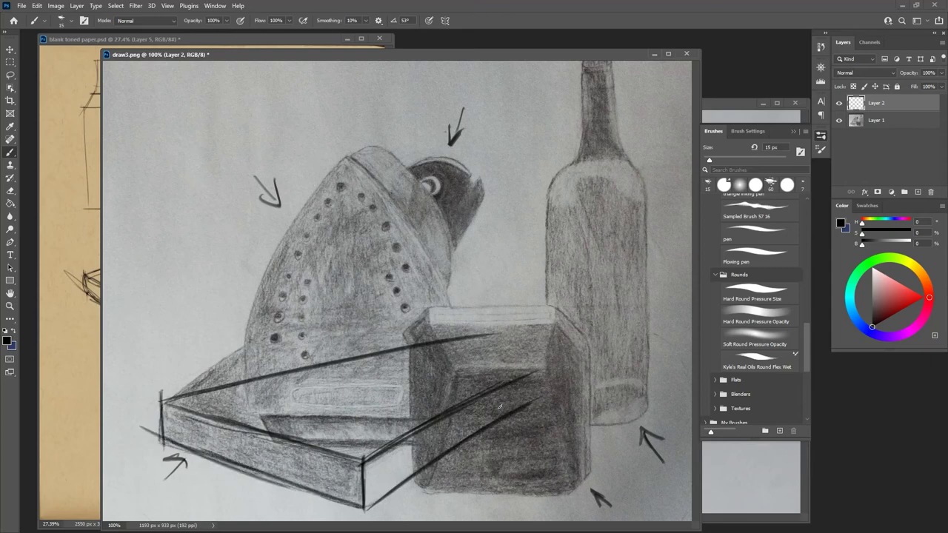
Step: Construct the book's hidden back corner and rear top edge through the iron and the box
{"action": "left_click_drag", "start_coordinate": [503, 375], "coordinate": [503, 438]}
{"action": "mouse_move", "coordinate": [365, 359]}
{"action": "left_mouse_down"}
{"action": "mouse_move", "coordinate": [507, 385]}
{"action": "mouse_move", "coordinate": [291, 345]}
{"action": "left_mouse_up"}
{"action": "left_click_drag", "start_coordinate": [522, 394], "coordinate": [249, 353]}
{"action": "left_click_drag", "start_coordinate": [500, 384], "coordinate": [263, 355]}
{"action": "mouse_move", "coordinate": [435, 374]}
{"action": "left_mouse_down"}
{"action": "mouse_move", "coordinate": [215, 345]}
{"action": "mouse_move", "coordinate": [522, 395]}
{"action": "mouse_move", "coordinate": [499, 393]}
{"action": "mouse_move", "coordinate": [498, 408]}
{"action": "left_mouse_up"}
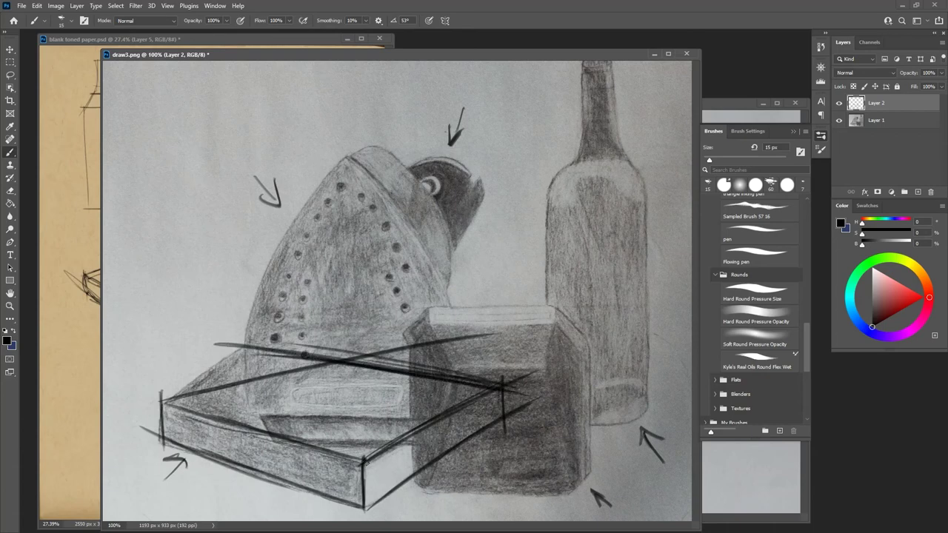
Step: Draw the book's cover thickness along its short side and add page lines between the covers
{"action": "left_click_drag", "start_coordinate": [364, 461], "coordinate": [388, 441]}
{"action": "left_click_drag", "start_coordinate": [366, 510], "coordinate": [397, 487]}
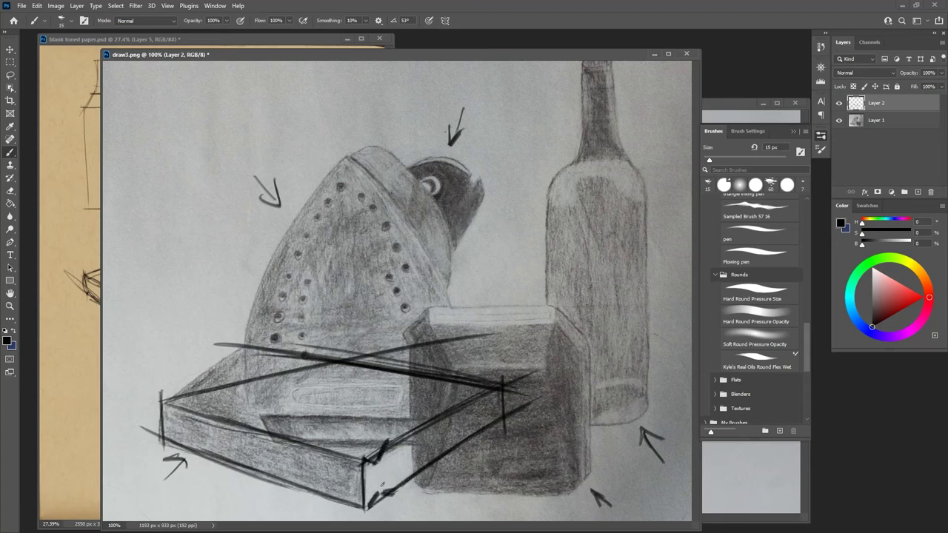
{"action": "left_click_drag", "start_coordinate": [399, 446], "coordinate": [496, 396]}
{"action": "mouse_move", "coordinate": [387, 483]}
{"action": "left_mouse_down"}
{"action": "mouse_move", "coordinate": [508, 408]}
{"action": "mouse_move", "coordinate": [504, 378]}
{"action": "mouse_move", "coordinate": [510, 386]}
{"action": "left_mouse_up"}
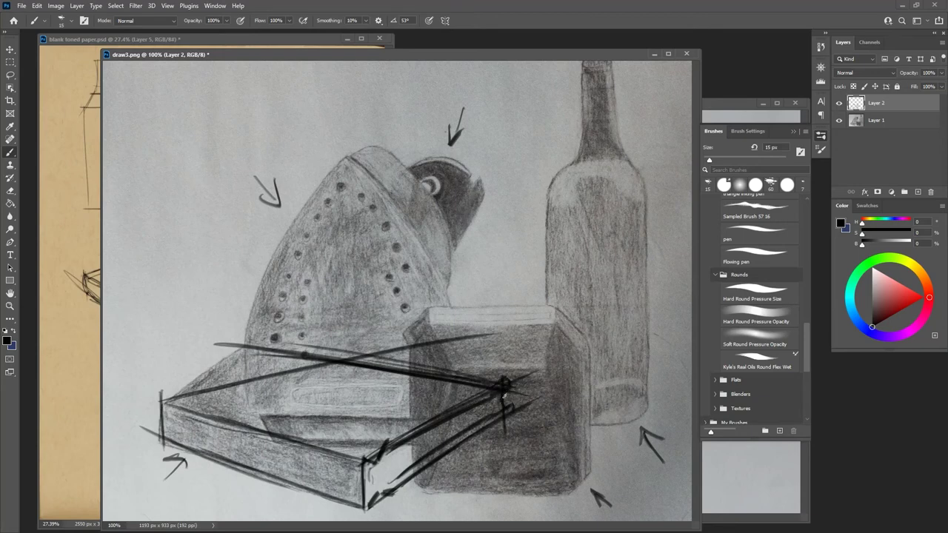
{"action": "left_click_drag", "start_coordinate": [388, 471], "coordinate": [479, 415]}
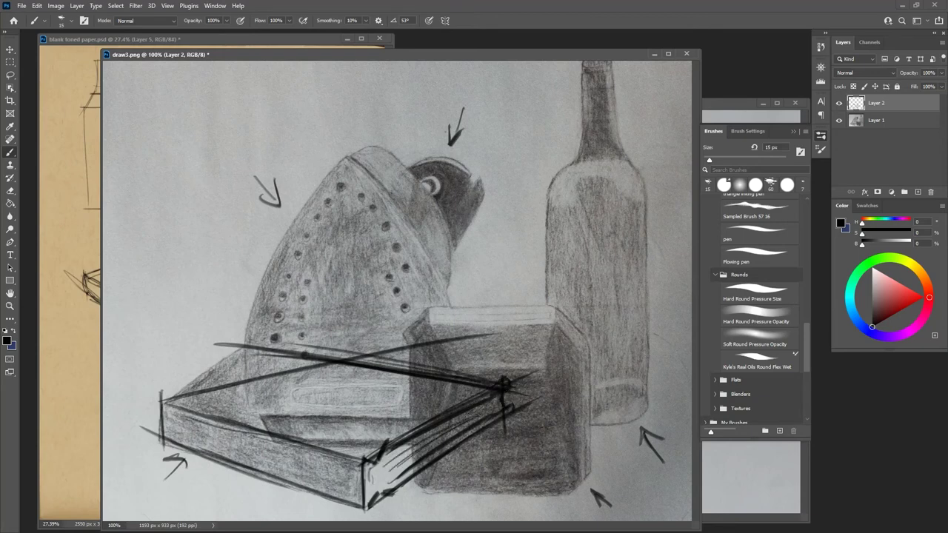
Step: Mark the cover fold along the book's front edge and round both ends of its spine
{"action": "mouse_move", "coordinate": [171, 400]}
{"action": "left_mouse_down"}
{"action": "mouse_move", "coordinate": [179, 408]}
{"action": "mouse_move", "coordinate": [165, 399]}
{"action": "mouse_move", "coordinate": [188, 397]}
{"action": "left_mouse_up"}
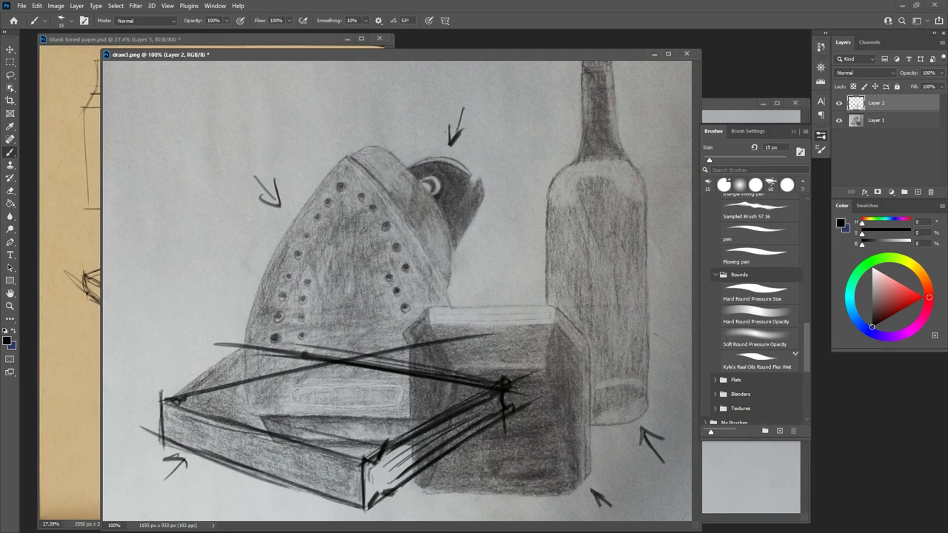
{"action": "mouse_move", "coordinate": [185, 397]}
{"action": "left_mouse_down"}
{"action": "mouse_move", "coordinate": [314, 430]}
{"action": "mouse_move", "coordinate": [207, 405]}
{"action": "mouse_move", "coordinate": [273, 426]}
{"action": "left_mouse_up"}
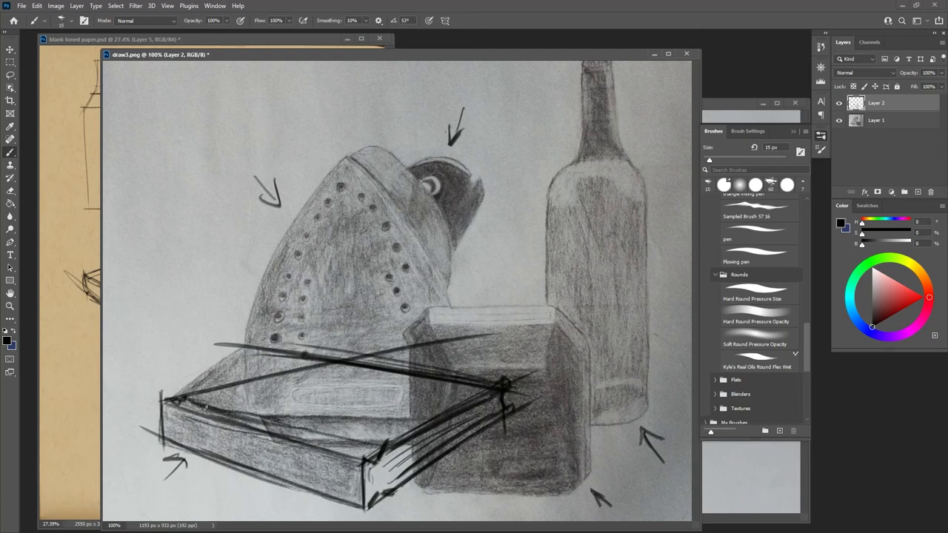
{"action": "mouse_move", "coordinate": [169, 400]}
{"action": "left_mouse_down"}
{"action": "mouse_move", "coordinate": [188, 397]}
{"action": "mouse_move", "coordinate": [160, 406]}
{"action": "mouse_move", "coordinate": [170, 440]}
{"action": "left_mouse_up"}
{"action": "left_click_drag", "start_coordinate": [360, 455], "coordinate": [367, 507]}
{"action": "left_click_drag", "start_coordinate": [374, 475], "coordinate": [372, 505]}
{"action": "mouse_move", "coordinate": [180, 400]}
{"action": "left_mouse_down"}
{"action": "mouse_move", "coordinate": [345, 360]}
{"action": "mouse_move", "coordinate": [397, 362]}
{"action": "left_mouse_up"}
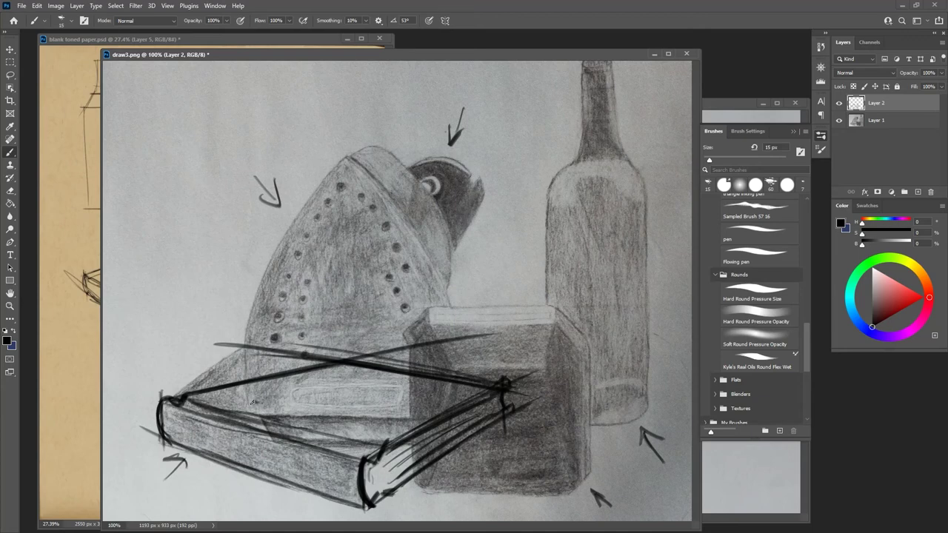
Step: Sketch the iron's tall pointed soleplate standing upright on top of the redrawn book
{"action": "mouse_move", "coordinate": [251, 399]}
{"action": "left_mouse_down"}
{"action": "mouse_move", "coordinate": [346, 421]}
{"action": "mouse_move", "coordinate": [312, 173]}
{"action": "left_mouse_up"}
{"action": "mouse_move", "coordinate": [243, 401]}
{"action": "left_mouse_down"}
{"action": "mouse_move", "coordinate": [288, 161]}
{"action": "mouse_move", "coordinate": [321, 239]}
{"action": "left_mouse_up"}
{"action": "mouse_move", "coordinate": [287, 145]}
{"action": "left_mouse_down"}
{"action": "mouse_move", "coordinate": [317, 225]}
{"action": "mouse_move", "coordinate": [292, 142]}
{"action": "mouse_move", "coordinate": [348, 358]}
{"action": "mouse_move", "coordinate": [347, 392]}
{"action": "left_mouse_up"}
{"action": "left_click_drag", "start_coordinate": [343, 378], "coordinate": [341, 424]}
{"action": "mouse_move", "coordinate": [291, 142]}
{"action": "left_mouse_down"}
{"action": "mouse_move", "coordinate": [266, 204]}
{"action": "mouse_move", "coordinate": [240, 406]}
{"action": "left_mouse_up"}
{"action": "mouse_move", "coordinate": [243, 288]}
{"action": "left_mouse_down"}
{"action": "mouse_move", "coordinate": [234, 380]}
{"action": "mouse_move", "coordinate": [284, 161]}
{"action": "mouse_move", "coordinate": [340, 158]}
{"action": "mouse_move", "coordinate": [381, 278]}
{"action": "left_mouse_up"}
Step: Add the iron's side thickness, base return and curved rear body to the right of the soleplate
{"action": "left_click_drag", "start_coordinate": [355, 182], "coordinate": [379, 352]}
{"action": "mouse_move", "coordinate": [342, 422]}
{"action": "left_mouse_down"}
{"action": "mouse_move", "coordinate": [371, 385]}
{"action": "mouse_move", "coordinate": [339, 419]}
{"action": "left_mouse_up"}
{"action": "mouse_move", "coordinate": [375, 338]}
{"action": "left_mouse_down"}
{"action": "mouse_move", "coordinate": [378, 400]}
{"action": "mouse_move", "coordinate": [386, 387]}
{"action": "left_mouse_up"}
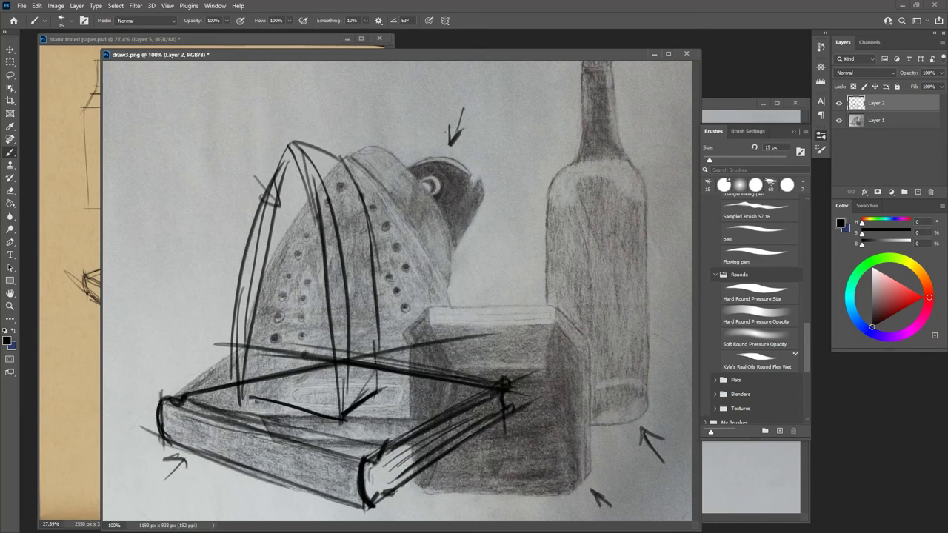
{"action": "left_click_drag", "start_coordinate": [385, 377], "coordinate": [400, 372]}
{"action": "left_click_drag", "start_coordinate": [424, 311], "coordinate": [415, 363]}
{"action": "left_click_drag", "start_coordinate": [426, 285], "coordinate": [406, 228]}
{"action": "left_click_drag", "start_coordinate": [363, 195], "coordinate": [422, 337]}
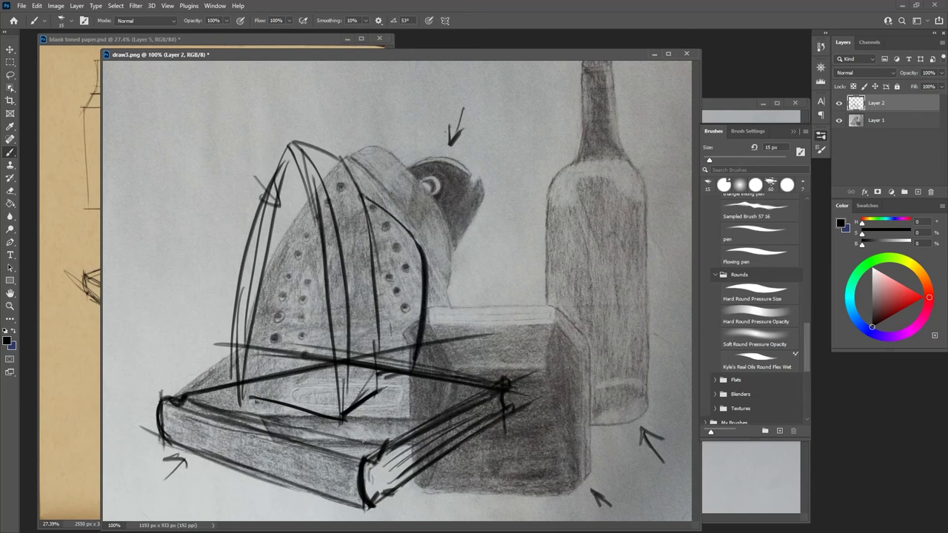
Step: Check the construction sketches and draw the narrow end of an upright box beside the book on the still life
{"action": "left_click", "coordinate": [220, 40]}
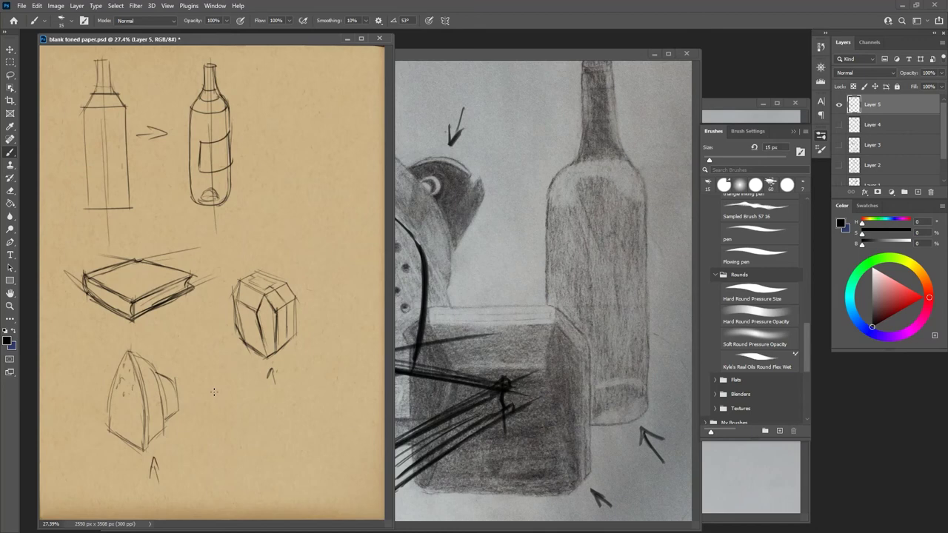
{"action": "left_click", "coordinate": [551, 56]}
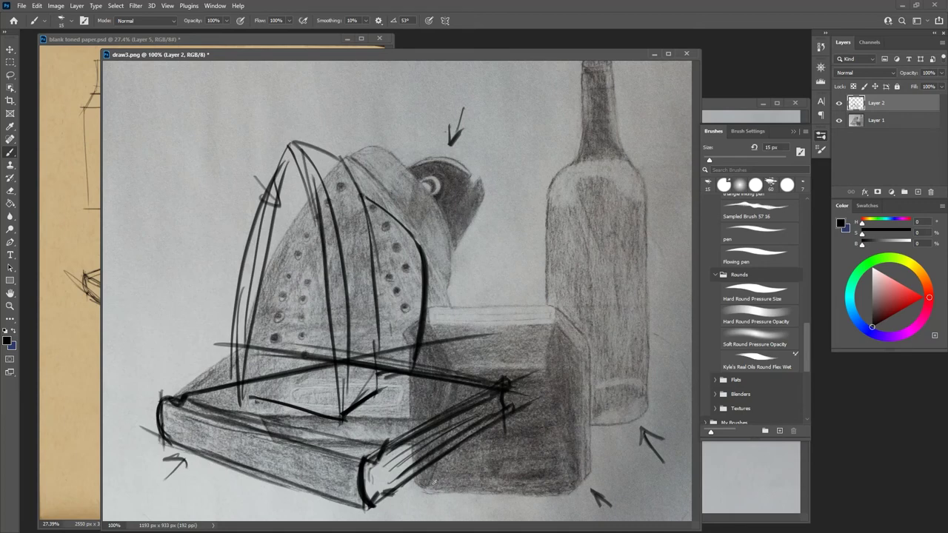
{"action": "left_click_drag", "start_coordinate": [494, 469], "coordinate": [521, 486]}
{"action": "left_click_drag", "start_coordinate": [528, 388], "coordinate": [530, 495]}
{"action": "left_click_drag", "start_coordinate": [527, 340], "coordinate": [528, 402]}
{"action": "left_click_drag", "start_coordinate": [496, 326], "coordinate": [495, 474]}
{"action": "mouse_move", "coordinate": [525, 343]}
{"action": "left_mouse_down"}
{"action": "mouse_move", "coordinate": [585, 332]}
{"action": "mouse_move", "coordinate": [597, 314]}
{"action": "left_mouse_up"}
Step: Complete the box's receding top and bottom edges and its far vertical edge in perspective
{"action": "left_click_drag", "start_coordinate": [531, 492], "coordinate": [645, 428]}
{"action": "mouse_move", "coordinate": [495, 331]}
{"action": "left_mouse_down"}
{"action": "mouse_move", "coordinate": [529, 345]}
{"action": "mouse_move", "coordinate": [600, 296]}
{"action": "left_mouse_up"}
{"action": "mouse_move", "coordinate": [528, 343]}
{"action": "left_mouse_down"}
{"action": "mouse_move", "coordinate": [632, 303]}
{"action": "mouse_move", "coordinate": [648, 325]}
{"action": "mouse_move", "coordinate": [650, 425]}
{"action": "left_mouse_up"}
{"action": "left_click_drag", "start_coordinate": [650, 369], "coordinate": [646, 296]}
{"action": "left_click_drag", "start_coordinate": [587, 318], "coordinate": [648, 295]}
Step: Draw diagonal bevel lines across the upper and lower corners of the box
{"action": "left_click_drag", "start_coordinate": [553, 329], "coordinate": [532, 362]}
{"action": "mouse_move", "coordinate": [529, 454]}
{"action": "left_mouse_down"}
{"action": "mouse_move", "coordinate": [565, 472]}
{"action": "mouse_move", "coordinate": [494, 444]}
{"action": "left_mouse_up"}
{"action": "mouse_move", "coordinate": [553, 470]}
{"action": "left_mouse_down"}
{"action": "mouse_move", "coordinate": [498, 447]}
{"action": "mouse_move", "coordinate": [568, 475]}
{"action": "mouse_move", "coordinate": [547, 478]}
{"action": "mouse_move", "coordinate": [530, 453]}
{"action": "mouse_move", "coordinate": [548, 475]}
{"action": "mouse_move", "coordinate": [499, 453]}
{"action": "mouse_move", "coordinate": [529, 457]}
{"action": "mouse_move", "coordinate": [523, 449]}
{"action": "mouse_move", "coordinate": [510, 453]}
{"action": "mouse_move", "coordinate": [526, 456]}
{"action": "mouse_move", "coordinate": [500, 453]}
{"action": "mouse_move", "coordinate": [528, 471]}
{"action": "left_mouse_up"}
{"action": "left_click_drag", "start_coordinate": [497, 437], "coordinate": [530, 475]}
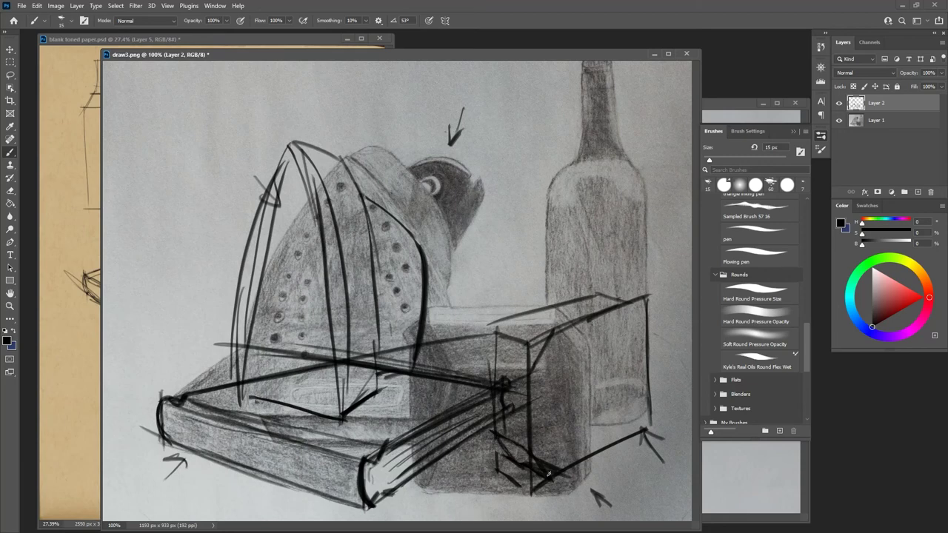
{"action": "left_click_drag", "start_coordinate": [647, 401], "coordinate": [625, 441]}
{"action": "left_click_drag", "start_coordinate": [612, 308], "coordinate": [654, 329]}
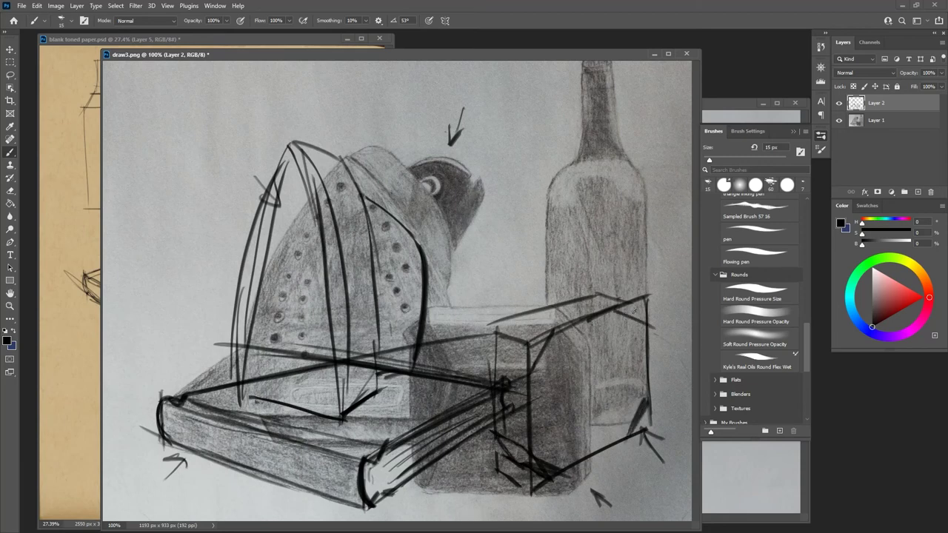
{"action": "left_click_drag", "start_coordinate": [611, 298], "coordinate": [582, 306]}
{"action": "left_click_drag", "start_coordinate": [510, 314], "coordinate": [550, 329]}
{"action": "left_click_drag", "start_coordinate": [491, 352], "coordinate": [535, 369]}
Step: Erase the box's excess construction corners outside the bevels
{"action": "key", "text": "e"}
{"action": "left_click_drag", "start_coordinate": [511, 332], "coordinate": [533, 352]}
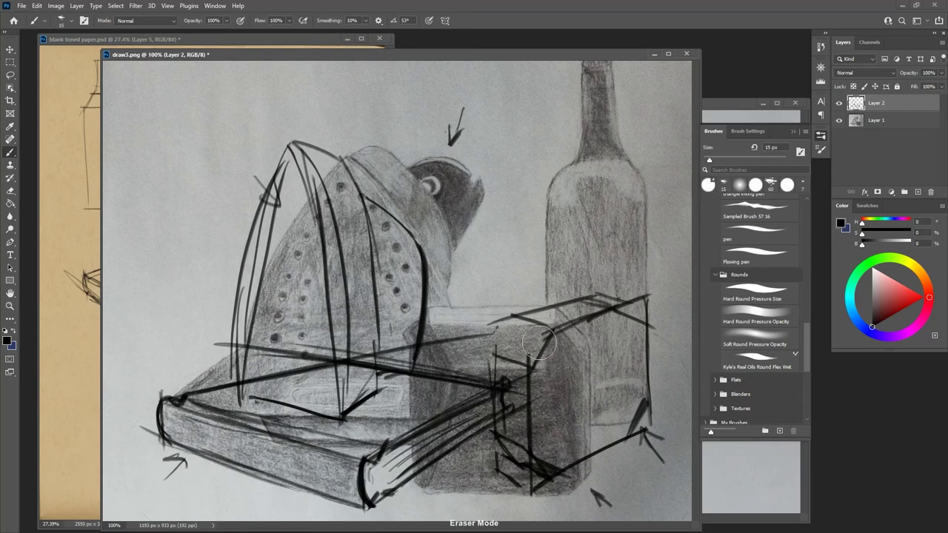
{"action": "left_click_drag", "start_coordinate": [506, 455], "coordinate": [539, 489]}
{"action": "left_click_drag", "start_coordinate": [643, 402], "coordinate": [656, 426]}
{"action": "mouse_move", "coordinate": [632, 299]}
{"action": "left_mouse_down"}
{"action": "mouse_move", "coordinate": [650, 308]}
{"action": "mouse_move", "coordinate": [606, 291]}
{"action": "mouse_move", "coordinate": [614, 294]}
{"action": "left_mouse_up"}
{"action": "left_click_drag", "start_coordinate": [500, 315], "coordinate": [494, 387]}
Step: Redraw the box's lower bevel and sketch an inset panel on its long side face
{"action": "key", "text": "b"}
{"action": "left_click_drag", "start_coordinate": [501, 435], "coordinate": [546, 475]}
{"action": "left_click_drag", "start_coordinate": [576, 376], "coordinate": [565, 463]}
{"action": "left_click_drag", "start_coordinate": [568, 368], "coordinate": [561, 434]}
{"action": "left_click_drag", "start_coordinate": [565, 368], "coordinate": [623, 350]}
{"action": "mouse_move", "coordinate": [584, 366]}
{"action": "left_mouse_down"}
{"action": "mouse_move", "coordinate": [631, 349]}
{"action": "mouse_move", "coordinate": [628, 404]}
{"action": "mouse_move", "coordinate": [635, 359]}
{"action": "left_mouse_up"}
{"action": "left_click_drag", "start_coordinate": [626, 444], "coordinate": [629, 348]}
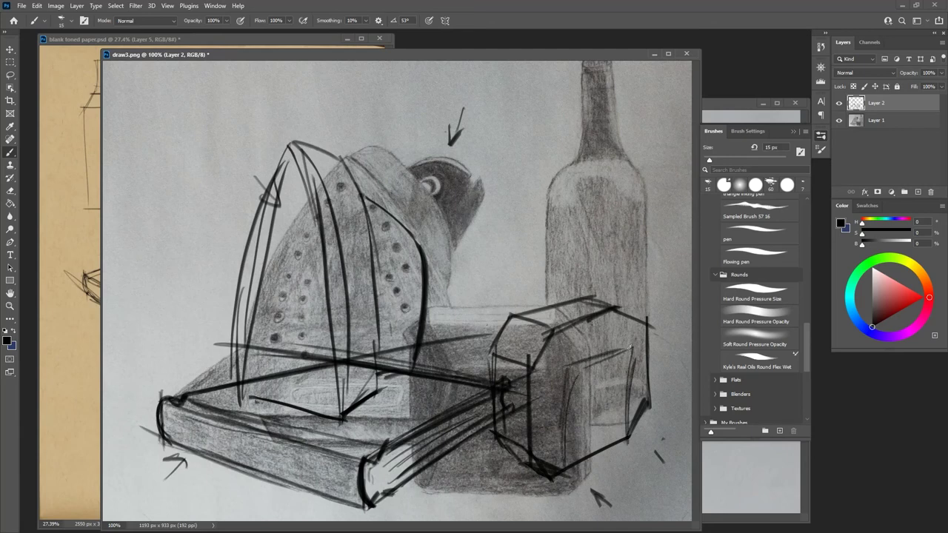
Step: Connect the box's top corners to the inset panel and darken the panel's edges
{"action": "left_click_drag", "start_coordinate": [551, 330], "coordinate": [571, 367]}
{"action": "mouse_move", "coordinate": [612, 308]}
{"action": "left_mouse_down"}
{"action": "mouse_move", "coordinate": [638, 347]}
{"action": "mouse_move", "coordinate": [584, 367]}
{"action": "left_mouse_up"}
{"action": "mouse_move", "coordinate": [636, 343]}
{"action": "left_mouse_down"}
{"action": "mouse_move", "coordinate": [627, 409]}
{"action": "mouse_move", "coordinate": [635, 351]}
{"action": "mouse_move", "coordinate": [566, 421]}
{"action": "mouse_move", "coordinate": [560, 466]}
{"action": "left_mouse_up"}
{"action": "left_click_drag", "start_coordinate": [576, 378], "coordinate": [571, 389]}
{"action": "left_click_drag", "start_coordinate": [640, 342], "coordinate": [624, 434]}
Step: Darken the box's near vertical edges and bevel, and draw a curved ellipse around its far side
{"action": "left_click_drag", "start_coordinate": [575, 366], "coordinate": [562, 458]}
{"action": "mouse_move", "coordinate": [530, 358]}
{"action": "left_mouse_down"}
{"action": "mouse_move", "coordinate": [529, 436]}
{"action": "mouse_move", "coordinate": [551, 330]}
{"action": "left_mouse_up"}
{"action": "mouse_move", "coordinate": [550, 335]}
{"action": "left_mouse_down"}
{"action": "mouse_move", "coordinate": [569, 367]}
{"action": "mouse_move", "coordinate": [561, 428]}
{"action": "left_mouse_up"}
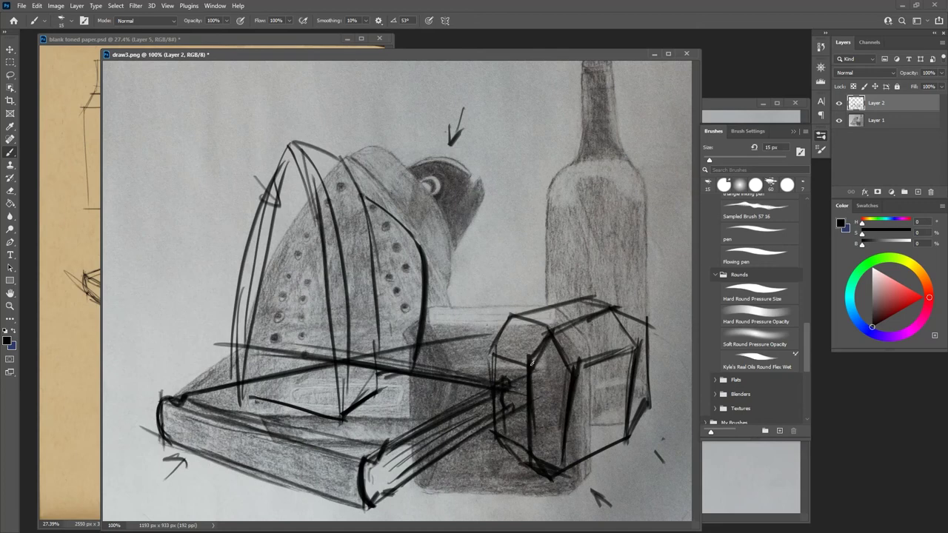
{"action": "left_click_drag", "start_coordinate": [531, 362], "coordinate": [528, 437]}
{"action": "mouse_move", "coordinate": [598, 382]}
{"action": "left_mouse_down"}
{"action": "mouse_move", "coordinate": [687, 383]}
{"action": "mouse_move", "coordinate": [657, 377]}
{"action": "left_mouse_up"}
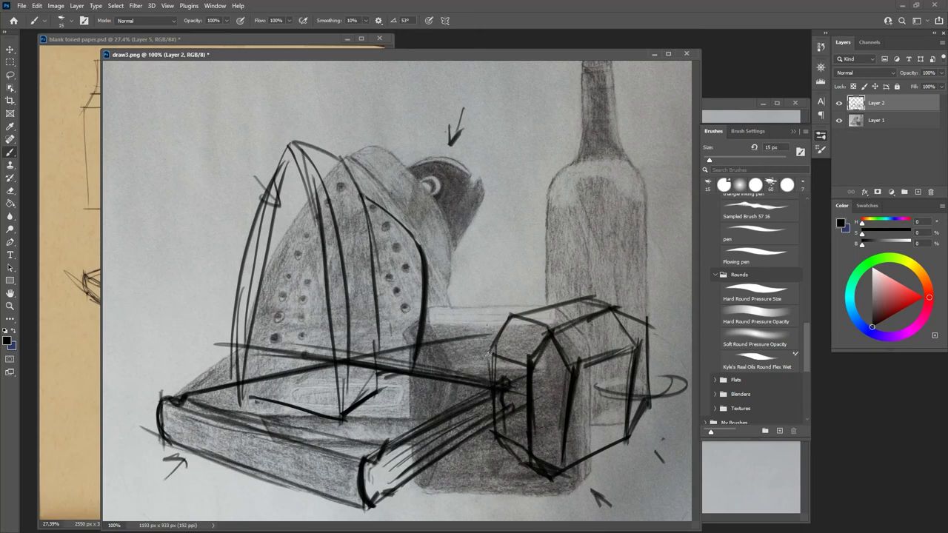
Step: Sketch the base curve and vertical sides of a bottle standing between the iron and the box
{"action": "left_click_drag", "start_coordinate": [450, 344], "coordinate": [548, 347]}
{"action": "mouse_move", "coordinate": [453, 353]}
{"action": "left_mouse_down"}
{"action": "mouse_move", "coordinate": [472, 361]}
{"action": "mouse_move", "coordinate": [559, 352]}
{"action": "left_mouse_up"}
{"action": "left_click_drag", "start_coordinate": [462, 297], "coordinate": [462, 323]}
{"action": "left_click_drag", "start_coordinate": [453, 359], "coordinate": [446, 182]}
{"action": "mouse_move", "coordinate": [527, 264]}
{"action": "left_mouse_down"}
{"action": "mouse_move", "coordinate": [529, 307]}
{"action": "mouse_move", "coordinate": [545, 306]}
{"action": "mouse_move", "coordinate": [536, 139]}
{"action": "mouse_move", "coordinate": [538, 227]}
{"action": "left_mouse_up"}
Step: Draw the bottle's sloping shoulders with cross-section ellipses at the shoulder and at the base of the neck
{"action": "mouse_move", "coordinate": [449, 178]}
{"action": "left_mouse_down"}
{"action": "mouse_move", "coordinate": [457, 139]}
{"action": "mouse_move", "coordinate": [472, 129]}
{"action": "left_mouse_up"}
{"action": "left_click_drag", "start_coordinate": [530, 127], "coordinate": [542, 162]}
{"action": "mouse_move", "coordinate": [451, 154]}
{"action": "left_mouse_down"}
{"action": "mouse_move", "coordinate": [533, 152]}
{"action": "mouse_move", "coordinate": [540, 163]}
{"action": "left_mouse_up"}
{"action": "mouse_move", "coordinate": [510, 126]}
{"action": "left_mouse_down"}
{"action": "mouse_move", "coordinate": [479, 134]}
{"action": "mouse_move", "coordinate": [495, 125]}
{"action": "left_mouse_up"}
Step: Draw the bottle's neck and mouth, and strengthen the outline from the neck down to the rounded base
{"action": "left_click_drag", "start_coordinate": [480, 73], "coordinate": [479, 140]}
{"action": "mouse_move", "coordinate": [513, 69]}
{"action": "left_mouse_down"}
{"action": "mouse_move", "coordinate": [512, 138]}
{"action": "mouse_move", "coordinate": [514, 126]}
{"action": "left_mouse_up"}
{"action": "left_click_drag", "start_coordinate": [476, 65], "coordinate": [479, 117]}
{"action": "left_click_drag", "start_coordinate": [480, 102], "coordinate": [455, 153]}
{"action": "left_click_drag", "start_coordinate": [481, 108], "coordinate": [476, 127]}
{"action": "mouse_move", "coordinate": [511, 93]}
{"action": "left_mouse_down"}
{"action": "mouse_move", "coordinate": [538, 151]}
{"action": "mouse_move", "coordinate": [511, 85]}
{"action": "mouse_move", "coordinate": [516, 71]}
{"action": "mouse_move", "coordinate": [483, 71]}
{"action": "left_mouse_up"}
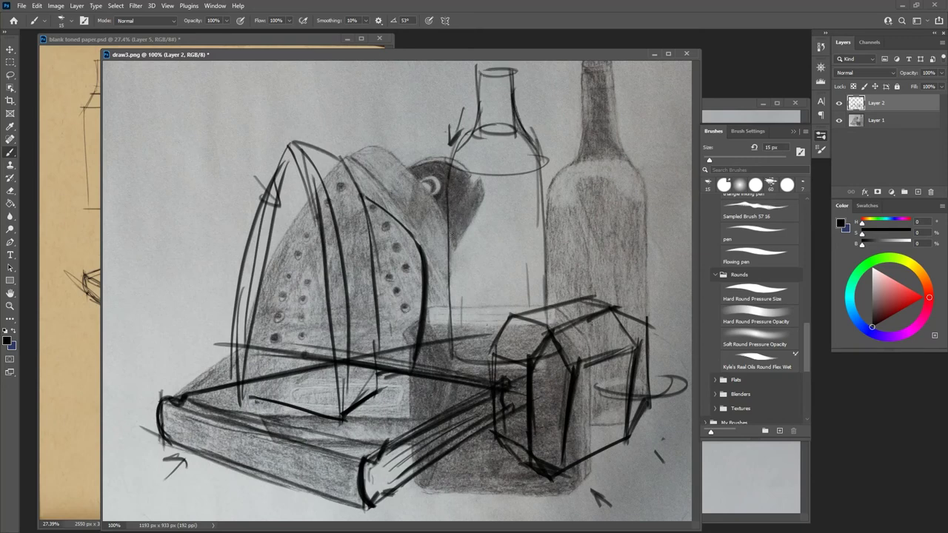
{"action": "mouse_move", "coordinate": [451, 346]}
{"action": "left_mouse_down"}
{"action": "mouse_move", "coordinate": [459, 363]}
{"action": "mouse_move", "coordinate": [488, 366]}
{"action": "left_mouse_up"}
{"action": "left_click_drag", "start_coordinate": [452, 157], "coordinate": [481, 65]}
{"action": "left_click_drag", "start_coordinate": [515, 79], "coordinate": [523, 144]}
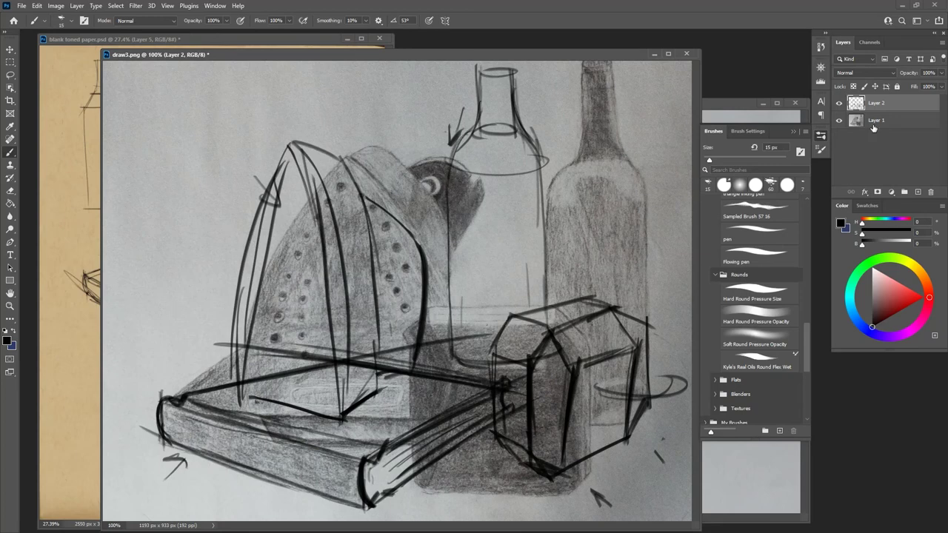
Step: Add a new layer directly above Layer 1
{"action": "left_click", "coordinate": [878, 123]}
{"action": "left_click", "coordinate": [918, 192]}
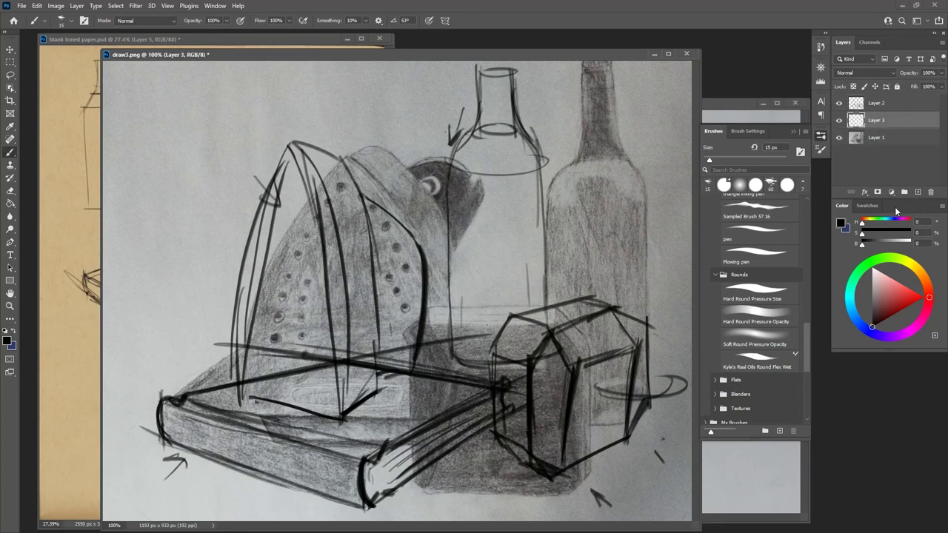
Step: Fill the new layer beneath the line sketch with light grey at 86% brightness, covering the student's drawing
{"action": "key", "text": "g"}
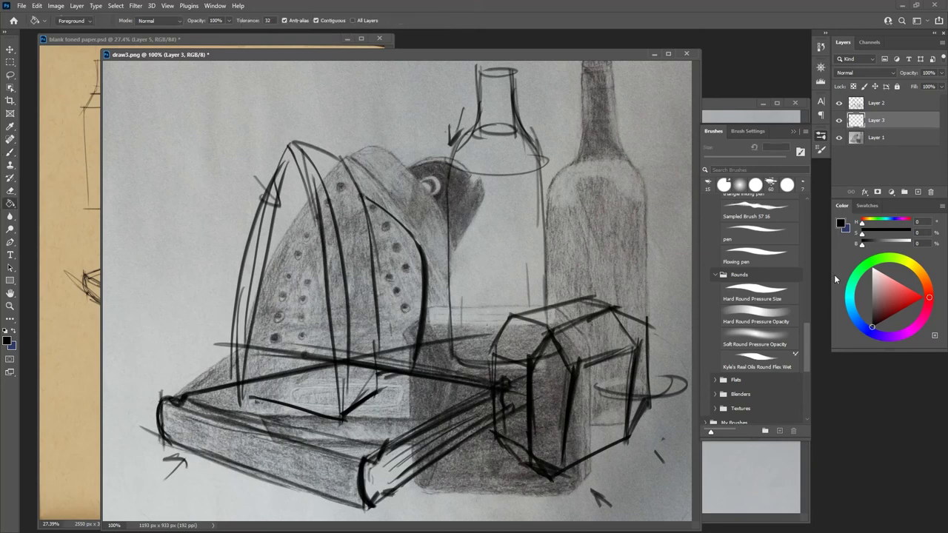
{"action": "left_click", "coordinate": [872, 276]}
{"action": "left_click", "coordinate": [599, 265]}
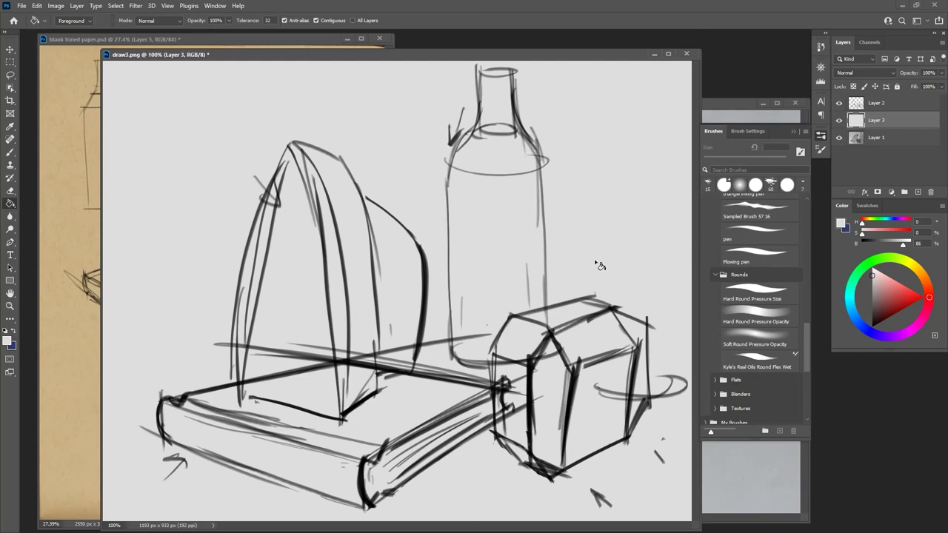
{"action": "left_click", "coordinate": [217, 40]}
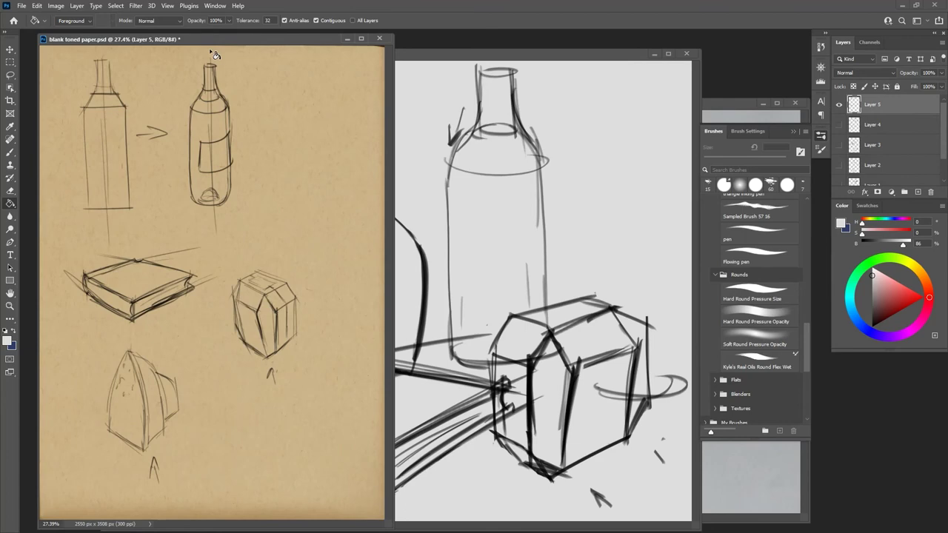
{"action": "left_click", "coordinate": [478, 55]}
Step: On Layer 2, clean away the overlapping construction lines inside the iron and where the box covers the book
{"action": "key", "text": "b"}
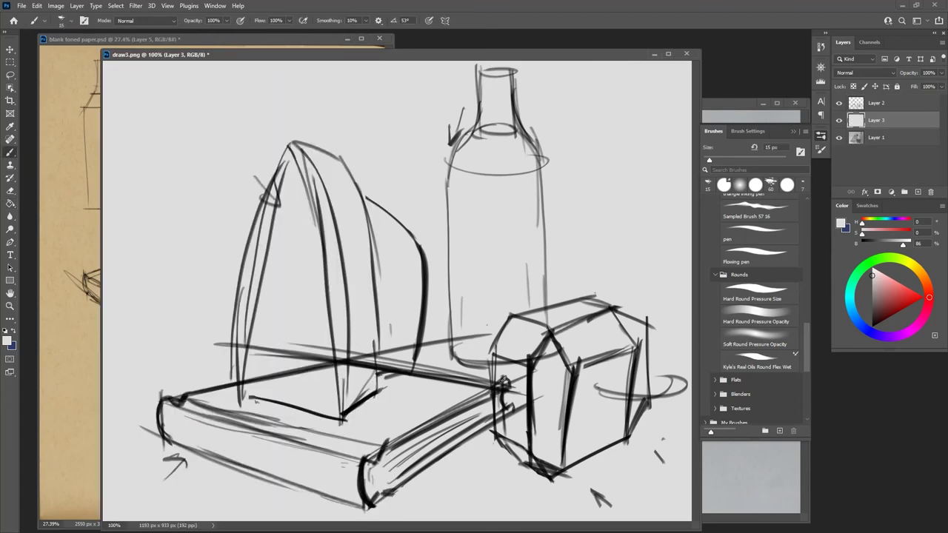
{"action": "left_click", "coordinate": [855, 108]}
{"action": "mouse_move", "coordinate": [511, 372]}
{"action": "left_mouse_down"}
{"action": "mouse_move", "coordinate": [507, 415]}
{"action": "mouse_move", "coordinate": [502, 405]}
{"action": "mouse_move", "coordinate": [517, 391]}
{"action": "mouse_move", "coordinate": [505, 392]}
{"action": "left_mouse_up"}
{"action": "mouse_move", "coordinate": [298, 353]}
{"action": "left_mouse_down"}
{"action": "mouse_move", "coordinate": [265, 380]}
{"action": "mouse_move", "coordinate": [260, 346]}
{"action": "mouse_move", "coordinate": [259, 374]}
{"action": "mouse_move", "coordinate": [312, 348]}
{"action": "mouse_move", "coordinate": [322, 382]}
{"action": "mouse_move", "coordinate": [326, 285]}
{"action": "mouse_move", "coordinate": [315, 221]}
{"action": "mouse_move", "coordinate": [317, 239]}
{"action": "mouse_move", "coordinate": [284, 203]}
{"action": "mouse_move", "coordinate": [264, 282]}
{"action": "mouse_move", "coordinate": [257, 277]}
{"action": "mouse_move", "coordinate": [250, 346]}
{"action": "mouse_move", "coordinate": [254, 290]}
{"action": "mouse_move", "coordinate": [272, 211]}
{"action": "mouse_move", "coordinate": [316, 216]}
{"action": "left_mouse_up"}
{"action": "left_click_drag", "start_coordinate": [305, 168], "coordinate": [312, 190]}
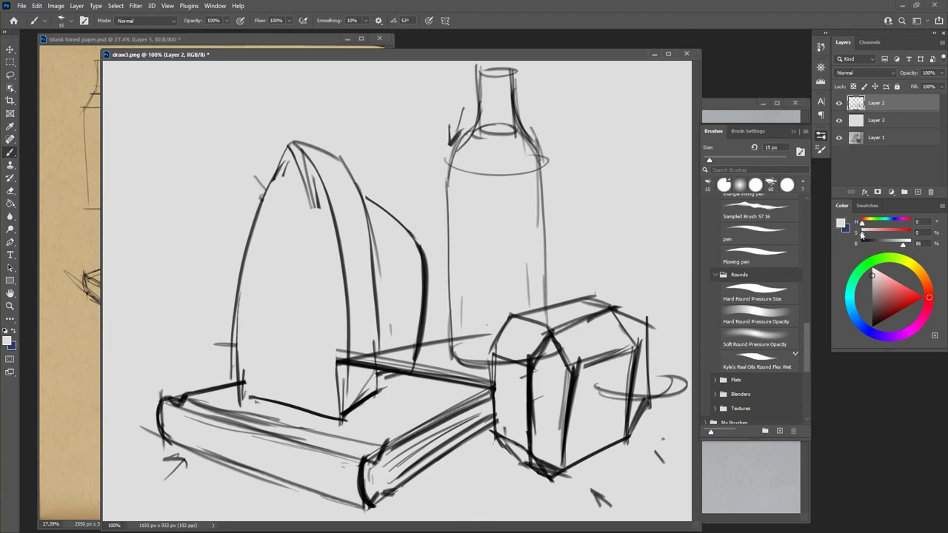
Step: Redraw the iron's front edge down to the book in near-black at 5% brightness
{"action": "left_click_drag", "start_coordinate": [872, 274], "coordinate": [871, 324]}
{"action": "mouse_move", "coordinate": [306, 187]}
{"action": "left_mouse_down"}
{"action": "mouse_move", "coordinate": [342, 411]}
{"action": "mouse_move", "coordinate": [342, 361]}
{"action": "left_mouse_up"}
{"action": "mouse_move", "coordinate": [310, 204]}
{"action": "left_mouse_down"}
{"action": "mouse_move", "coordinate": [338, 362]}
{"action": "mouse_move", "coordinate": [362, 363]}
{"action": "mouse_move", "coordinate": [366, 348]}
{"action": "mouse_move", "coordinate": [348, 363]}
{"action": "left_mouse_up"}
Step: Clean the stray lines between the iron and bottle, and draw the inner contour and base of the iron's handle
{"action": "key", "text": "e"}
{"action": "mouse_move", "coordinate": [404, 338]}
{"action": "left_mouse_down"}
{"action": "mouse_move", "coordinate": [399, 359]}
{"action": "mouse_move", "coordinate": [390, 369]}
{"action": "mouse_move", "coordinate": [388, 349]}
{"action": "mouse_move", "coordinate": [386, 367]}
{"action": "mouse_move", "coordinate": [405, 338]}
{"action": "mouse_move", "coordinate": [440, 361]}
{"action": "mouse_move", "coordinate": [398, 352]}
{"action": "mouse_move", "coordinate": [388, 368]}
{"action": "mouse_move", "coordinate": [401, 348]}
{"action": "left_mouse_up"}
{"action": "mouse_move", "coordinate": [482, 337]}
{"action": "left_mouse_down"}
{"action": "mouse_move", "coordinate": [464, 338]}
{"action": "mouse_move", "coordinate": [487, 333]}
{"action": "mouse_move", "coordinate": [507, 374]}
{"action": "mouse_move", "coordinate": [551, 360]}
{"action": "mouse_move", "coordinate": [522, 351]}
{"action": "left_mouse_up"}
{"action": "mouse_move", "coordinate": [388, 390]}
{"action": "left_mouse_down"}
{"action": "mouse_move", "coordinate": [412, 372]}
{"action": "mouse_move", "coordinate": [427, 341]}
{"action": "mouse_move", "coordinate": [396, 375]}
{"action": "left_mouse_up"}
{"action": "left_click_drag", "start_coordinate": [426, 307], "coordinate": [422, 364]}
{"action": "mouse_move", "coordinate": [372, 233]}
{"action": "left_mouse_down"}
{"action": "mouse_move", "coordinate": [407, 274]}
{"action": "mouse_move", "coordinate": [399, 339]}
{"action": "mouse_move", "coordinate": [376, 340]}
{"action": "left_mouse_up"}
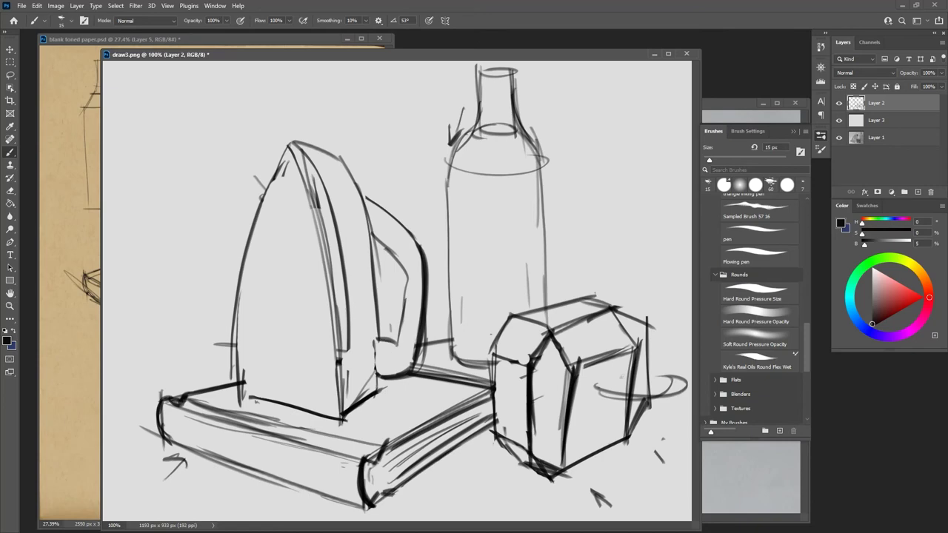
Step: Erase the ellipse and arrow beside the box and the arrow below the book
{"action": "key", "text": "e"}
{"action": "mouse_move", "coordinate": [592, 385]}
{"action": "left_mouse_down"}
{"action": "mouse_move", "coordinate": [639, 384]}
{"action": "mouse_move", "coordinate": [639, 396]}
{"action": "mouse_move", "coordinate": [661, 379]}
{"action": "mouse_move", "coordinate": [662, 413]}
{"action": "mouse_move", "coordinate": [671, 389]}
{"action": "mouse_move", "coordinate": [673, 407]}
{"action": "mouse_move", "coordinate": [626, 488]}
{"action": "mouse_move", "coordinate": [595, 503]}
{"action": "mouse_move", "coordinate": [529, 496]}
{"action": "left_mouse_up"}
{"action": "left_click_drag", "start_coordinate": [185, 456], "coordinate": [174, 483]}
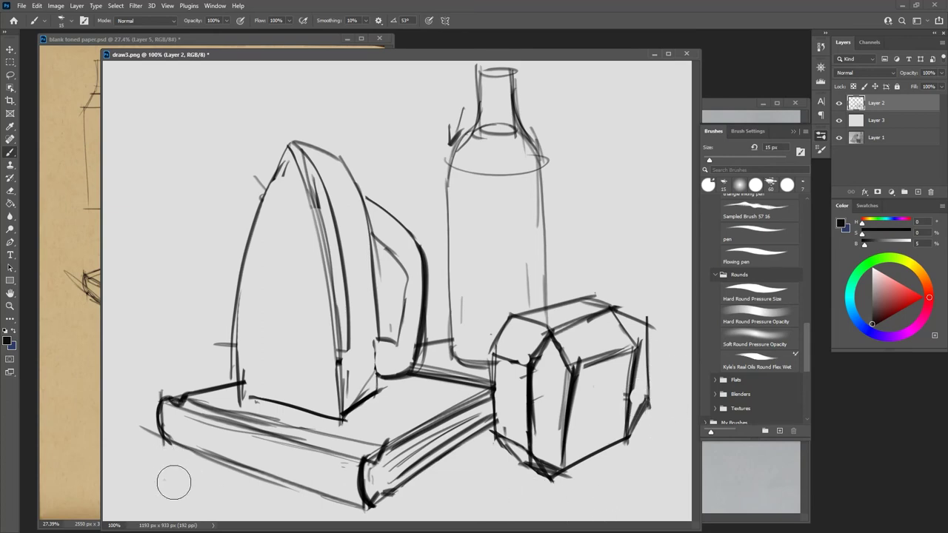
{"action": "left_click_drag", "start_coordinate": [414, 345], "coordinate": [438, 339]}
{"action": "key", "text": "b"}
Step: Close draw3.png and add a new layer above the student's drawing in draw4.png
{"action": "left_click", "coordinate": [685, 53]}
{"action": "left_click", "coordinate": [436, 200]}
{"action": "left_click", "coordinate": [391, 271]}
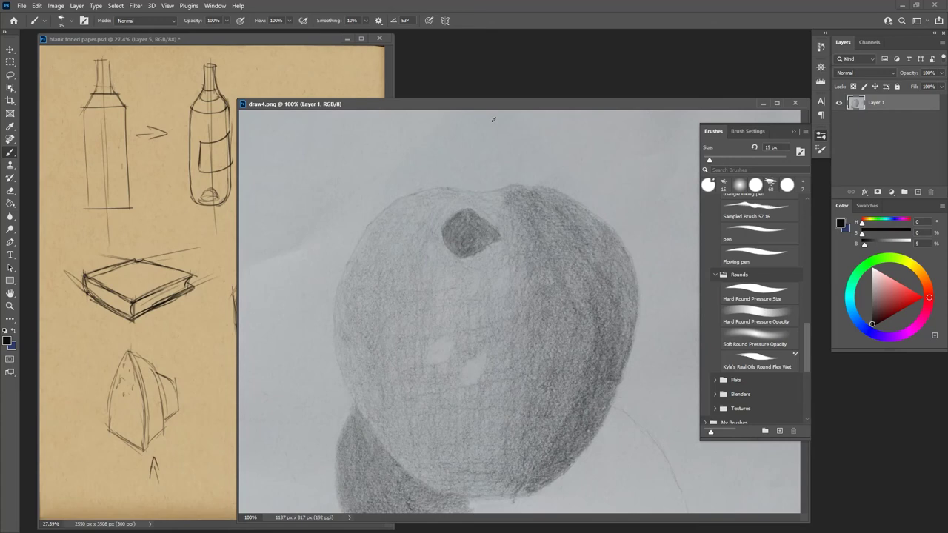
{"action": "left_click", "coordinate": [918, 192]}
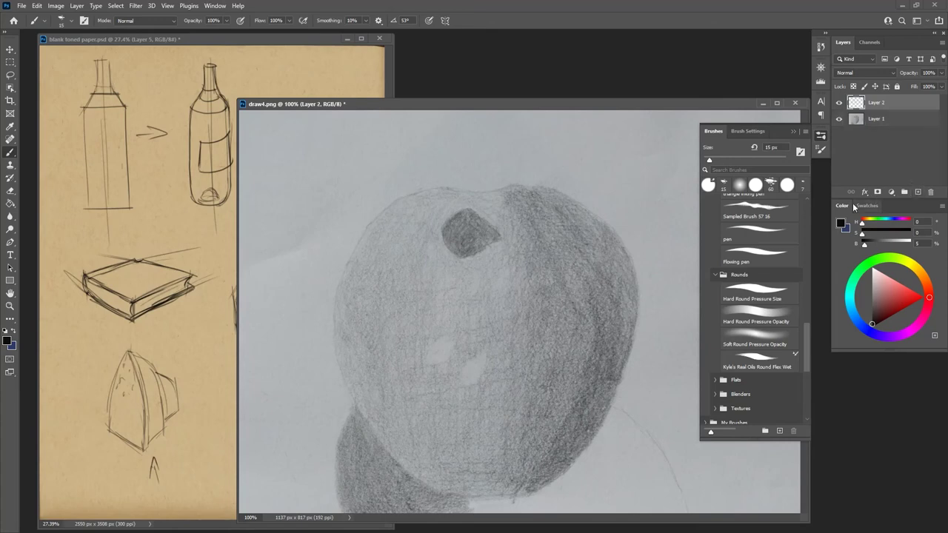
Step: In the blank toned paper document, hide the current sketch layer and add a new layer on top
{"action": "left_click", "coordinate": [268, 45]}
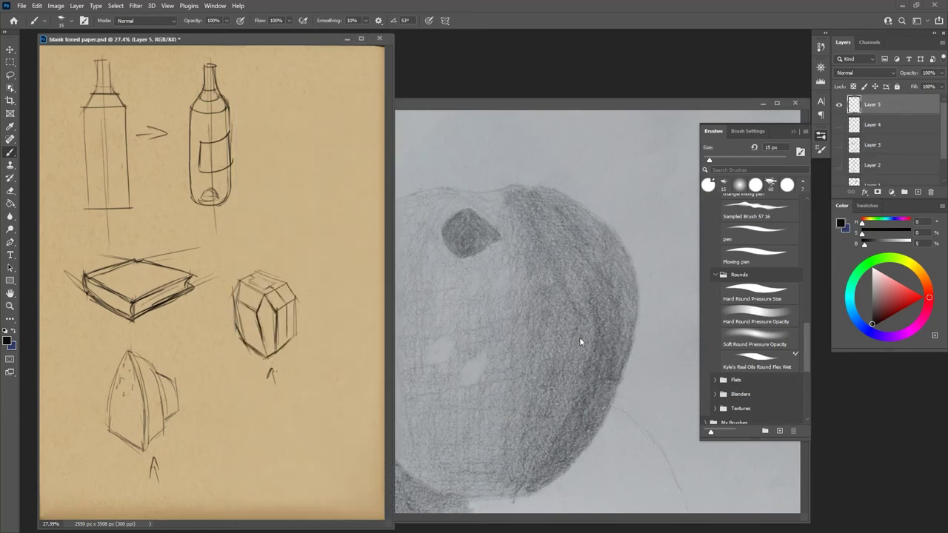
{"action": "left_click", "coordinate": [839, 104]}
{"action": "left_click", "coordinate": [918, 192]}
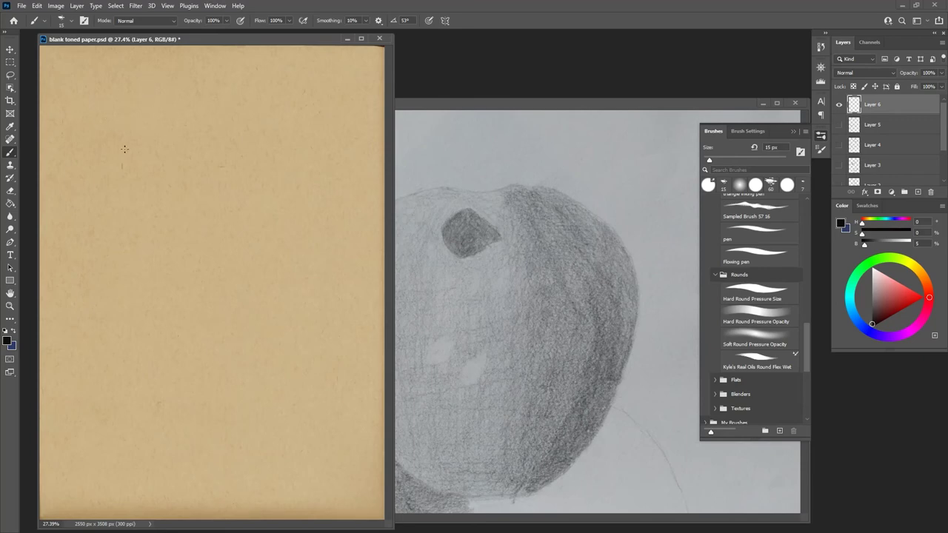
Step: Sketch a sphere in the page's upper-left area with a light-direction arrow and a curved shadow edge across it
{"action": "mouse_move", "coordinate": [84, 132]}
{"action": "left_mouse_down"}
{"action": "mouse_move", "coordinate": [176, 89]}
{"action": "mouse_move", "coordinate": [93, 174]}
{"action": "left_mouse_up"}
{"action": "mouse_move", "coordinate": [90, 134]}
{"action": "left_mouse_down"}
{"action": "mouse_move", "coordinate": [197, 133]}
{"action": "mouse_move", "coordinate": [118, 205]}
{"action": "left_mouse_up"}
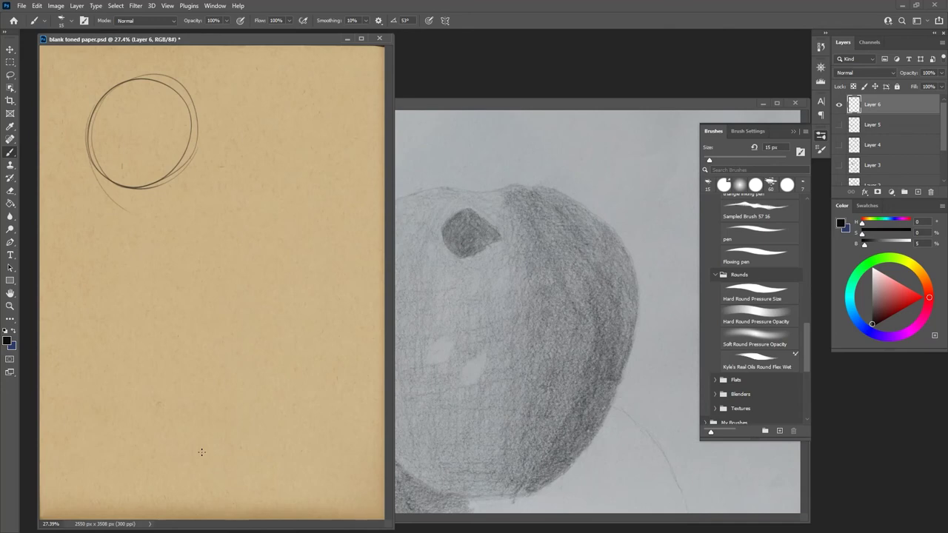
{"action": "left_click_drag", "start_coordinate": [56, 67], "coordinate": [72, 82]}
{"action": "left_click_drag", "start_coordinate": [60, 82], "coordinate": [76, 79]}
{"action": "mouse_move", "coordinate": [90, 152]}
{"action": "left_mouse_down"}
{"action": "mouse_move", "coordinate": [121, 163]}
{"action": "mouse_move", "coordinate": [163, 135]}
{"action": "mouse_move", "coordinate": [173, 105]}
{"action": "mouse_move", "coordinate": [157, 80]}
{"action": "mouse_move", "coordinate": [172, 120]}
{"action": "left_mouse_up"}
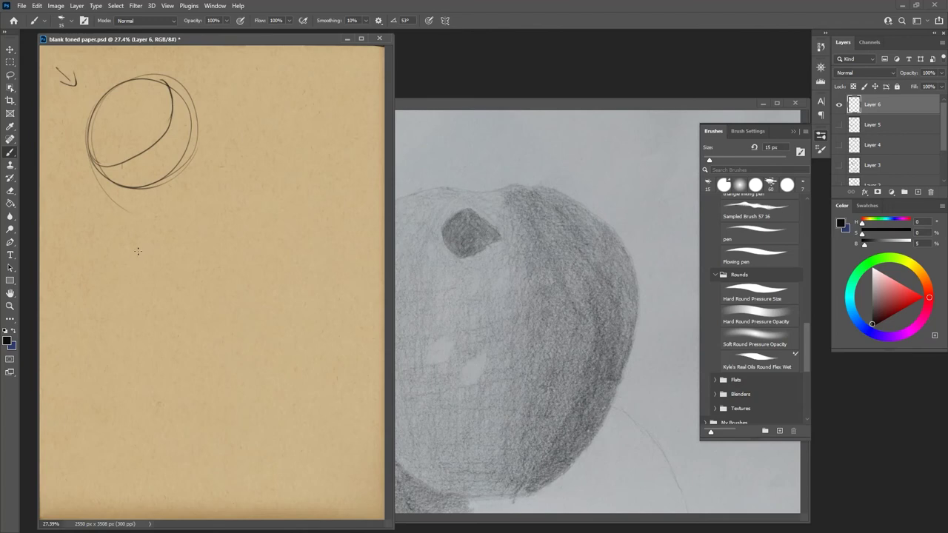
Step: Fill the sphere's shadow side with mid-grey at 52% brightness and its lit side with near-white
{"action": "key", "text": "g"}
{"action": "key", "text": "shift+g"}
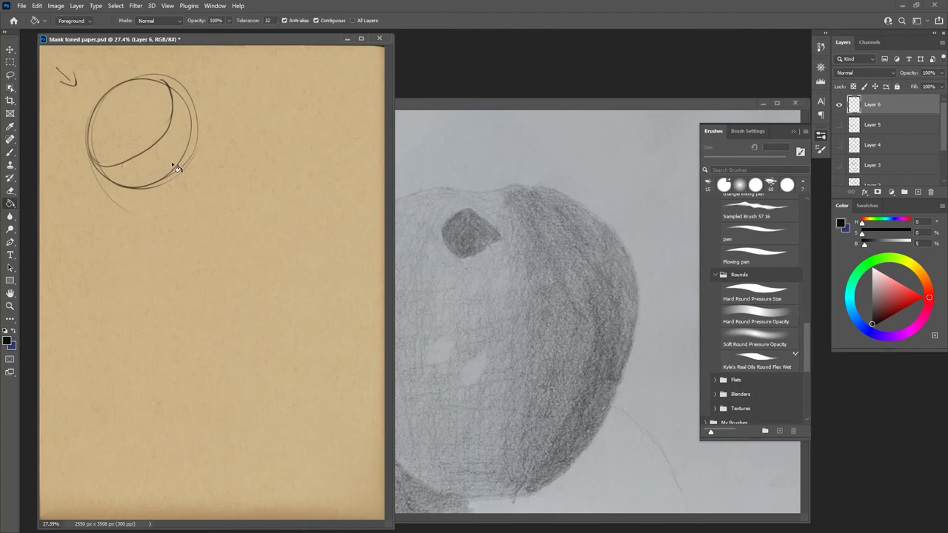
{"action": "left_click", "coordinate": [872, 296]}
{"action": "left_click", "coordinate": [169, 138]}
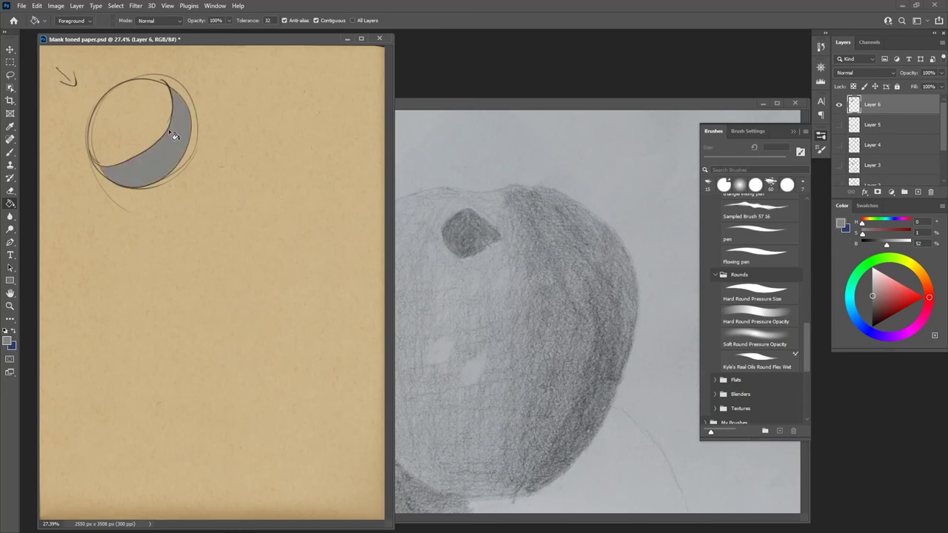
{"action": "left_click", "coordinate": [872, 274]}
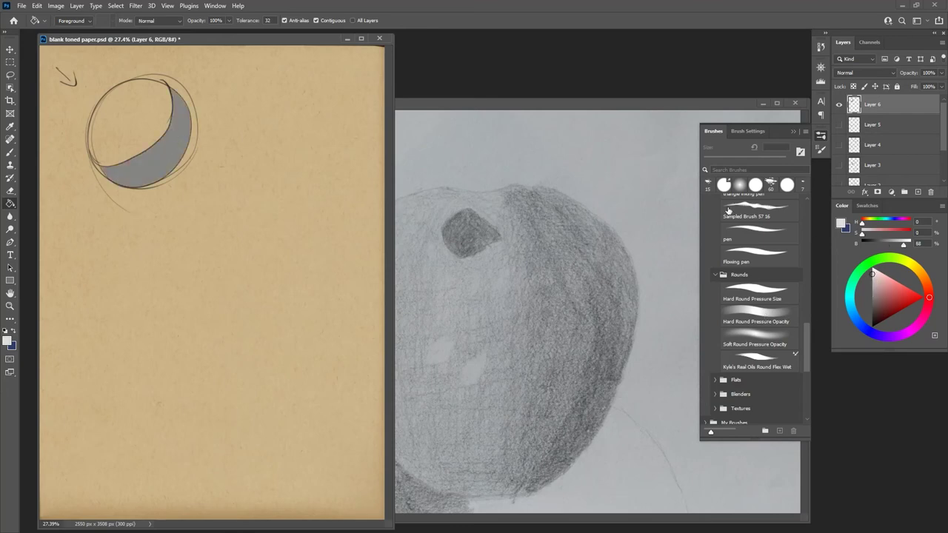
{"action": "left_click", "coordinate": [131, 118]}
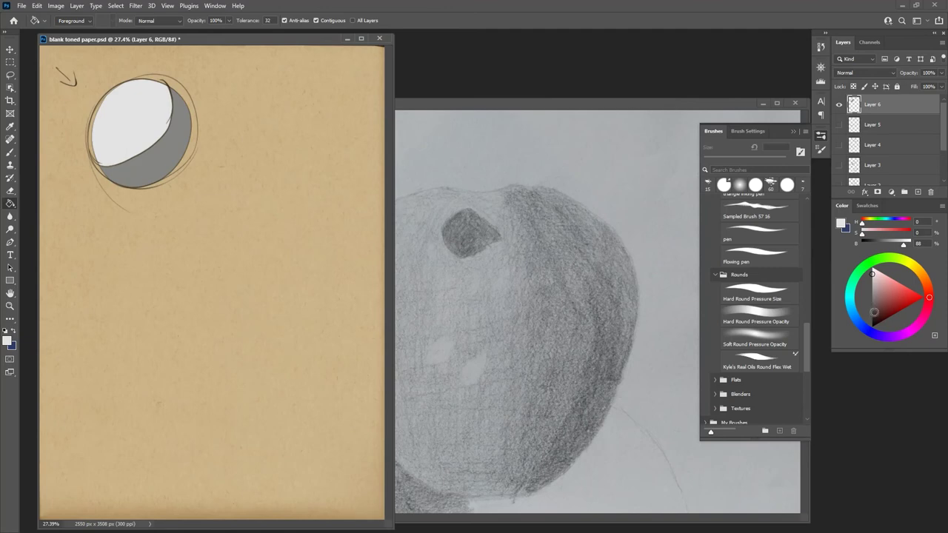
Step: Sketch a black oval form beside the shaded sphere and wrap it with the first crossing elliptical contours
{"action": "left_click", "coordinate": [872, 327]}
{"action": "key", "text": "b"}
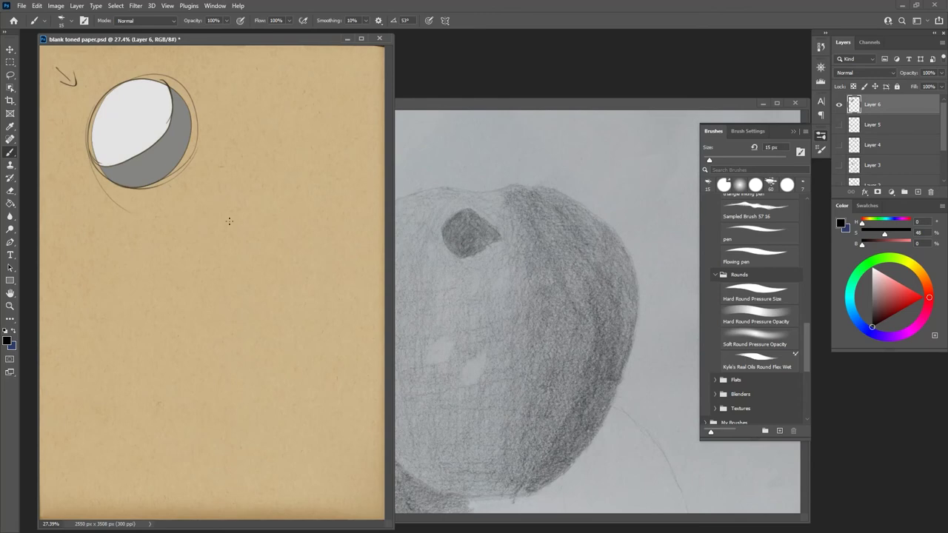
{"action": "mouse_move", "coordinate": [276, 88]}
{"action": "left_mouse_down"}
{"action": "mouse_move", "coordinate": [298, 198]}
{"action": "mouse_move", "coordinate": [248, 97]}
{"action": "mouse_move", "coordinate": [255, 191]}
{"action": "left_mouse_up"}
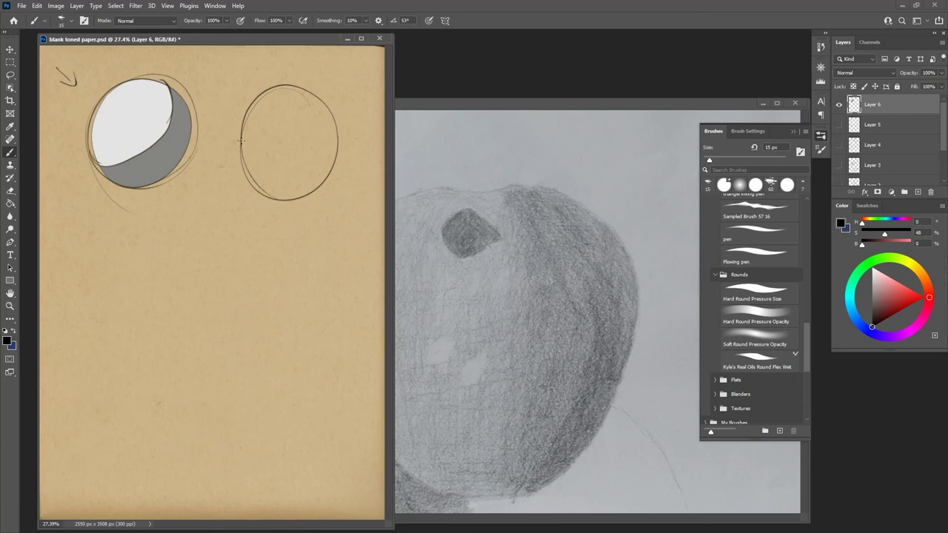
{"action": "mouse_move", "coordinate": [241, 136]}
{"action": "left_mouse_down"}
{"action": "mouse_move", "coordinate": [248, 162]}
{"action": "mouse_move", "coordinate": [286, 171]}
{"action": "mouse_move", "coordinate": [315, 146]}
{"action": "mouse_move", "coordinate": [320, 121]}
{"action": "mouse_move", "coordinate": [300, 89]}
{"action": "left_mouse_up"}
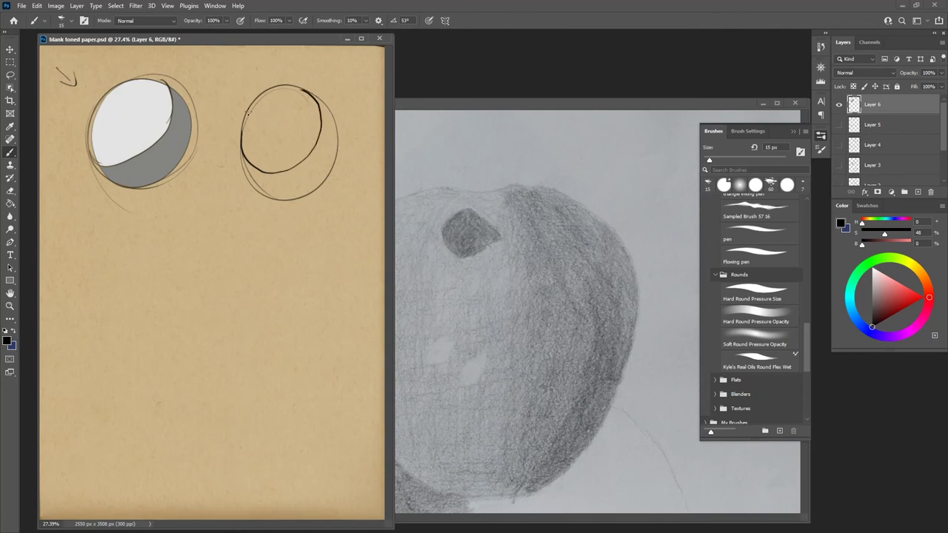
{"action": "mouse_move", "coordinate": [256, 95]}
{"action": "left_mouse_down"}
{"action": "mouse_move", "coordinate": [267, 164]}
{"action": "mouse_move", "coordinate": [310, 185]}
{"action": "mouse_move", "coordinate": [334, 154]}
{"action": "mouse_move", "coordinate": [334, 110]}
{"action": "mouse_move", "coordinate": [332, 117]}
{"action": "mouse_move", "coordinate": [302, 104]}
{"action": "mouse_move", "coordinate": [253, 142]}
{"action": "mouse_move", "coordinate": [265, 192]}
{"action": "mouse_move", "coordinate": [299, 180]}
{"action": "mouse_move", "coordinate": [294, 198]}
{"action": "mouse_move", "coordinate": [302, 195]}
{"action": "mouse_move", "coordinate": [312, 178]}
{"action": "mouse_move", "coordinate": [308, 133]}
{"action": "mouse_move", "coordinate": [248, 111]}
{"action": "left_mouse_up"}
{"action": "mouse_move", "coordinate": [296, 89]}
{"action": "left_mouse_down"}
{"action": "mouse_move", "coordinate": [265, 108]}
{"action": "mouse_move", "coordinate": [260, 150]}
{"action": "mouse_move", "coordinate": [296, 201]}
{"action": "left_mouse_up"}
{"action": "mouse_move", "coordinate": [247, 172]}
{"action": "left_mouse_down"}
{"action": "mouse_move", "coordinate": [309, 176]}
{"action": "mouse_move", "coordinate": [331, 128]}
{"action": "mouse_move", "coordinate": [315, 97]}
{"action": "mouse_move", "coordinate": [256, 120]}
{"action": "mouse_move", "coordinate": [246, 167]}
{"action": "mouse_move", "coordinate": [324, 149]}
{"action": "left_mouse_up"}
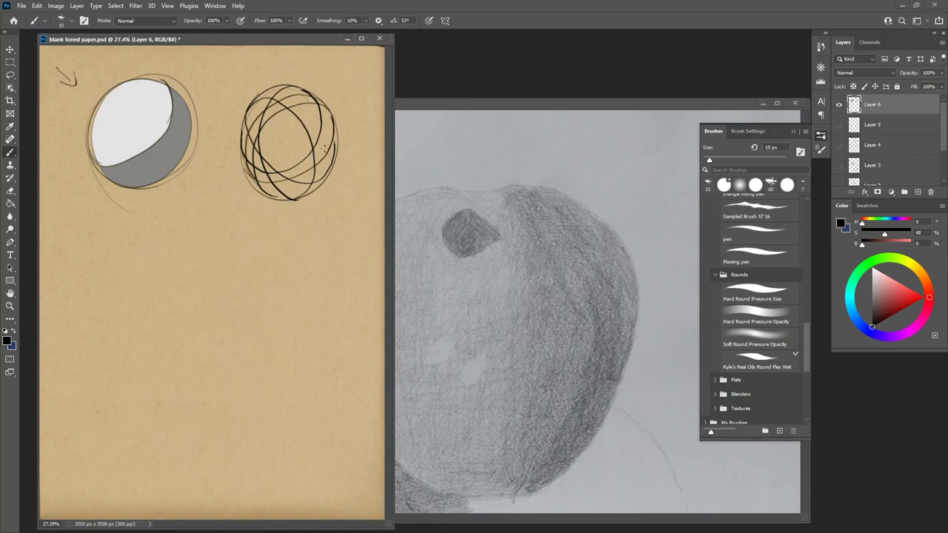
Step: Build up dense crossing contour curves around the oval form, concentrating them along its shadow side
{"action": "mouse_move", "coordinate": [268, 198]}
{"action": "left_mouse_down"}
{"action": "mouse_move", "coordinate": [291, 192]}
{"action": "mouse_move", "coordinate": [296, 156]}
{"action": "mouse_move", "coordinate": [275, 109]}
{"action": "mouse_move", "coordinate": [262, 101]}
{"action": "mouse_move", "coordinate": [243, 128]}
{"action": "left_mouse_up"}
{"action": "mouse_move", "coordinate": [337, 157]}
{"action": "left_mouse_down"}
{"action": "mouse_move", "coordinate": [299, 162]}
{"action": "mouse_move", "coordinate": [319, 116]}
{"action": "mouse_move", "coordinate": [339, 145]}
{"action": "left_mouse_up"}
{"action": "mouse_move", "coordinate": [330, 110]}
{"action": "left_mouse_down"}
{"action": "mouse_move", "coordinate": [295, 148]}
{"action": "mouse_move", "coordinate": [338, 130]}
{"action": "left_mouse_up"}
{"action": "mouse_move", "coordinate": [311, 92]}
{"action": "left_mouse_down"}
{"action": "mouse_move", "coordinate": [269, 131]}
{"action": "mouse_move", "coordinate": [338, 167]}
{"action": "left_mouse_up"}
{"action": "mouse_move", "coordinate": [250, 130]}
{"action": "left_mouse_down"}
{"action": "mouse_move", "coordinate": [274, 178]}
{"action": "mouse_move", "coordinate": [300, 185]}
{"action": "mouse_move", "coordinate": [324, 167]}
{"action": "mouse_move", "coordinate": [332, 111]}
{"action": "left_mouse_up"}
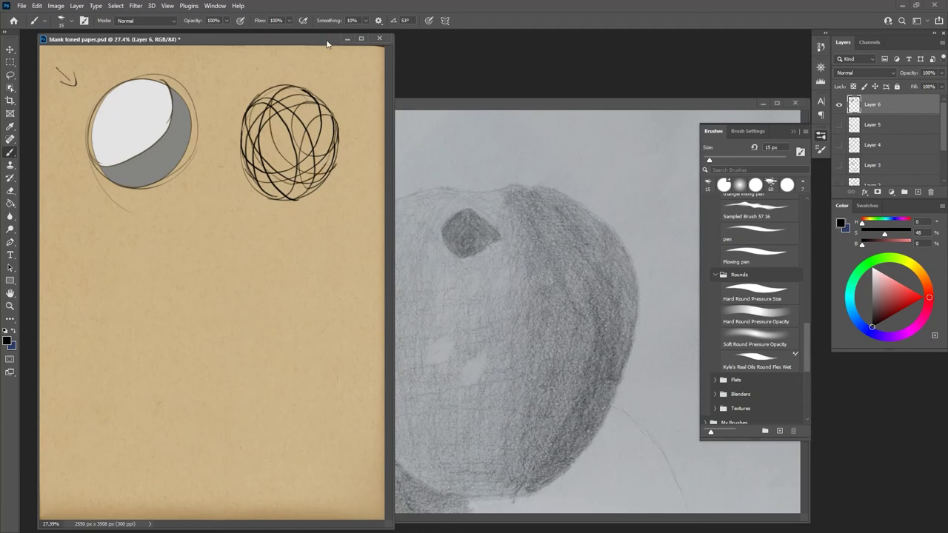
{"action": "mouse_move", "coordinate": [243, 135]}
{"action": "left_mouse_down"}
{"action": "mouse_move", "coordinate": [238, 146]}
{"action": "mouse_move", "coordinate": [260, 160]}
{"action": "mouse_move", "coordinate": [325, 118]}
{"action": "mouse_move", "coordinate": [323, 98]}
{"action": "left_mouse_up"}
{"action": "mouse_move", "coordinate": [242, 158]}
{"action": "left_mouse_down"}
{"action": "mouse_move", "coordinate": [258, 188]}
{"action": "mouse_move", "coordinate": [329, 133]}
{"action": "left_mouse_up"}
{"action": "mouse_move", "coordinate": [245, 148]}
{"action": "left_mouse_down"}
{"action": "mouse_move", "coordinate": [257, 108]}
{"action": "mouse_move", "coordinate": [323, 103]}
{"action": "left_mouse_up"}
{"action": "mouse_move", "coordinate": [335, 138]}
{"action": "left_mouse_down"}
{"action": "mouse_move", "coordinate": [279, 127]}
{"action": "mouse_move", "coordinate": [337, 169]}
{"action": "mouse_move", "coordinate": [306, 121]}
{"action": "mouse_move", "coordinate": [314, 190]}
{"action": "mouse_move", "coordinate": [316, 169]}
{"action": "mouse_move", "coordinate": [272, 190]}
{"action": "mouse_move", "coordinate": [328, 181]}
{"action": "mouse_move", "coordinate": [299, 158]}
{"action": "mouse_move", "coordinate": [287, 194]}
{"action": "mouse_move", "coordinate": [335, 172]}
{"action": "mouse_move", "coordinate": [316, 198]}
{"action": "mouse_move", "coordinate": [294, 190]}
{"action": "mouse_move", "coordinate": [258, 119]}
{"action": "mouse_move", "coordinate": [295, 91]}
{"action": "mouse_move", "coordinate": [314, 109]}
{"action": "mouse_move", "coordinate": [306, 94]}
{"action": "mouse_move", "coordinate": [330, 196]}
{"action": "left_mouse_up"}
{"action": "mouse_move", "coordinate": [323, 100]}
{"action": "left_mouse_down"}
{"action": "mouse_move", "coordinate": [263, 167]}
{"action": "mouse_move", "coordinate": [339, 145]}
{"action": "left_mouse_up"}
{"action": "mouse_move", "coordinate": [290, 95]}
{"action": "left_mouse_down"}
{"action": "mouse_move", "coordinate": [264, 181]}
{"action": "mouse_move", "coordinate": [323, 182]}
{"action": "left_mouse_up"}
{"action": "mouse_move", "coordinate": [250, 110]}
{"action": "left_mouse_down"}
{"action": "mouse_move", "coordinate": [291, 100]}
{"action": "mouse_move", "coordinate": [272, 189]}
{"action": "left_mouse_up"}
{"action": "mouse_move", "coordinate": [246, 139]}
{"action": "left_mouse_down"}
{"action": "mouse_move", "coordinate": [303, 147]}
{"action": "mouse_move", "coordinate": [296, 194]}
{"action": "left_mouse_up"}
{"action": "mouse_move", "coordinate": [247, 123]}
{"action": "left_mouse_down"}
{"action": "mouse_move", "coordinate": [279, 115]}
{"action": "mouse_move", "coordinate": [256, 197]}
{"action": "mouse_move", "coordinate": [311, 110]}
{"action": "mouse_move", "coordinate": [307, 186]}
{"action": "mouse_move", "coordinate": [277, 197]}
{"action": "left_mouse_up"}
{"action": "mouse_move", "coordinate": [247, 105]}
{"action": "left_mouse_down"}
{"action": "mouse_move", "coordinate": [319, 136]}
{"action": "mouse_move", "coordinate": [290, 196]}
{"action": "left_mouse_up"}
{"action": "mouse_move", "coordinate": [262, 130]}
{"action": "left_mouse_down"}
{"action": "mouse_move", "coordinate": [288, 198]}
{"action": "mouse_move", "coordinate": [295, 98]}
{"action": "mouse_move", "coordinate": [283, 197]}
{"action": "left_mouse_up"}
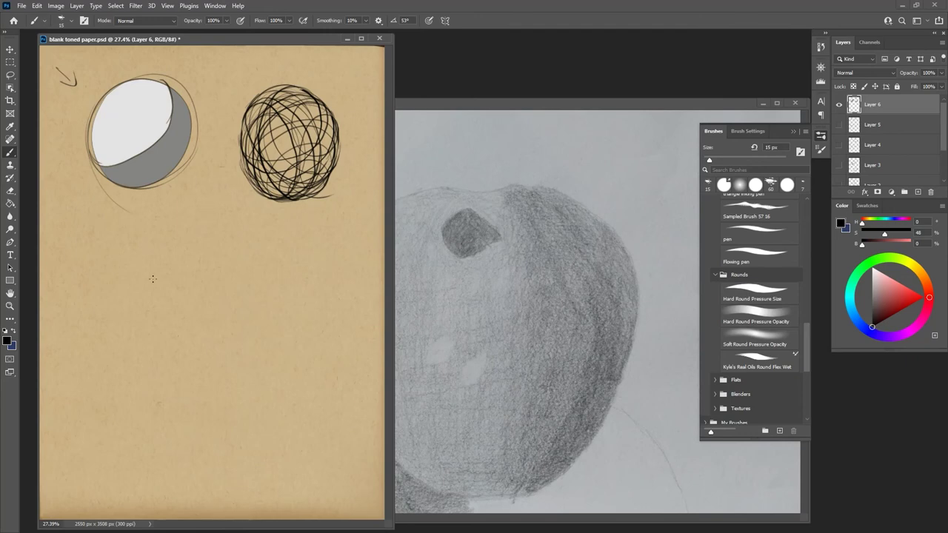
Step: Sketch a larger sphere below the shaded one and mark the curved edge between its light and shadow
{"action": "left_click_drag", "start_coordinate": [143, 210], "coordinate": [191, 313]}
{"action": "left_click_drag", "start_coordinate": [137, 217], "coordinate": [126, 300]}
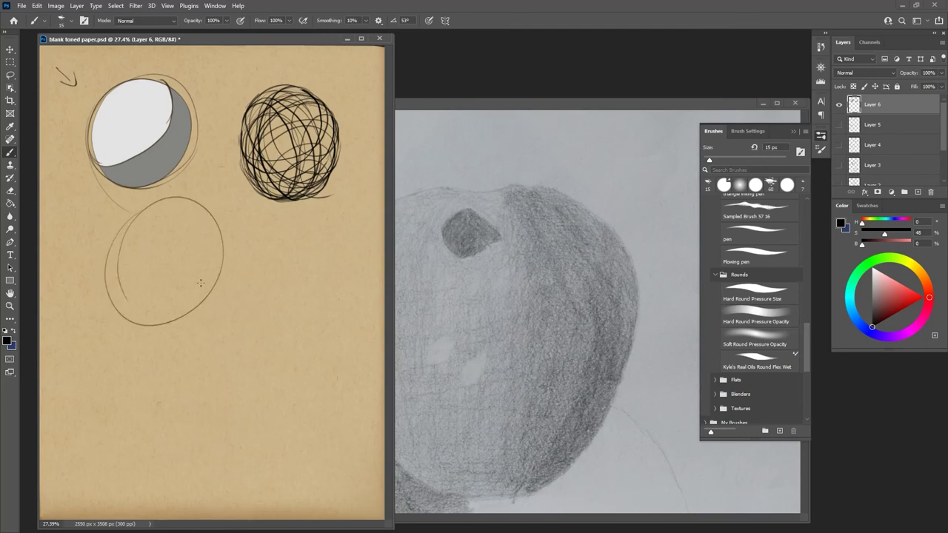
{"action": "mouse_move", "coordinate": [101, 265]}
{"action": "left_mouse_down"}
{"action": "mouse_move", "coordinate": [144, 300]}
{"action": "mouse_move", "coordinate": [199, 263]}
{"action": "mouse_move", "coordinate": [201, 205]}
{"action": "left_mouse_up"}
Step: Project light rays past both sides of the lower sphere and outline the elongated cast shadow on the ground
{"action": "left_click_drag", "start_coordinate": [96, 259], "coordinate": [125, 348]}
{"action": "left_click_drag", "start_coordinate": [178, 194], "coordinate": [283, 272]}
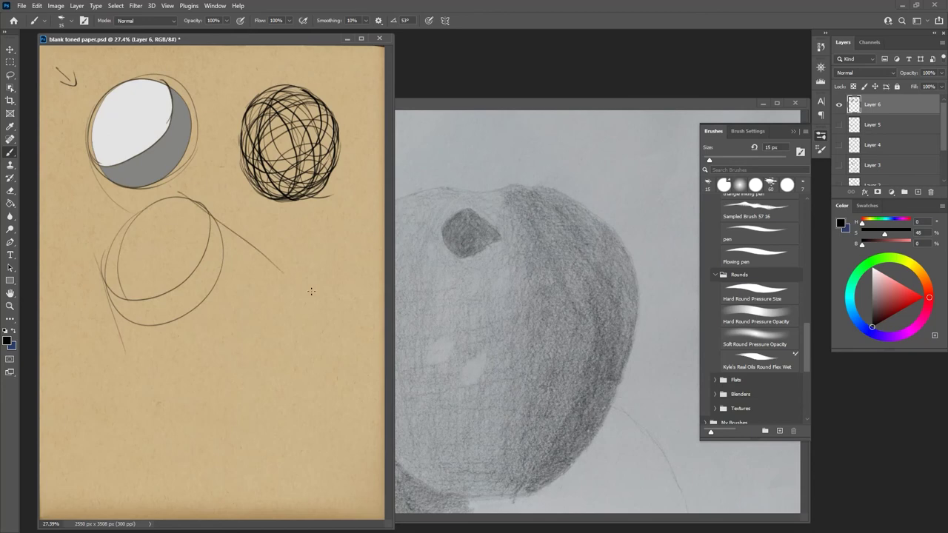
{"action": "mouse_move", "coordinate": [122, 340]}
{"action": "left_mouse_down"}
{"action": "mouse_move", "coordinate": [193, 337]}
{"action": "mouse_move", "coordinate": [280, 281]}
{"action": "mouse_move", "coordinate": [222, 283]}
{"action": "left_mouse_up"}
{"action": "left_click_drag", "start_coordinate": [263, 259], "coordinate": [307, 297]}
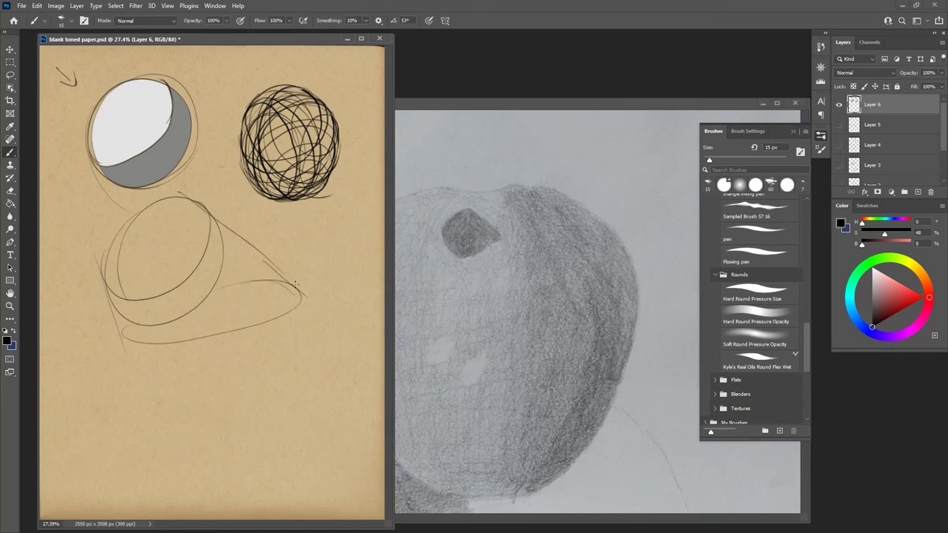
{"action": "left_click_drag", "start_coordinate": [196, 201], "coordinate": [294, 293]}
{"action": "mouse_move", "coordinate": [91, 250]}
{"action": "left_mouse_down"}
{"action": "mouse_move", "coordinate": [120, 348]}
{"action": "mouse_move", "coordinate": [178, 342]}
{"action": "mouse_move", "coordinate": [300, 295]}
{"action": "mouse_move", "coordinate": [238, 287]}
{"action": "left_mouse_up"}
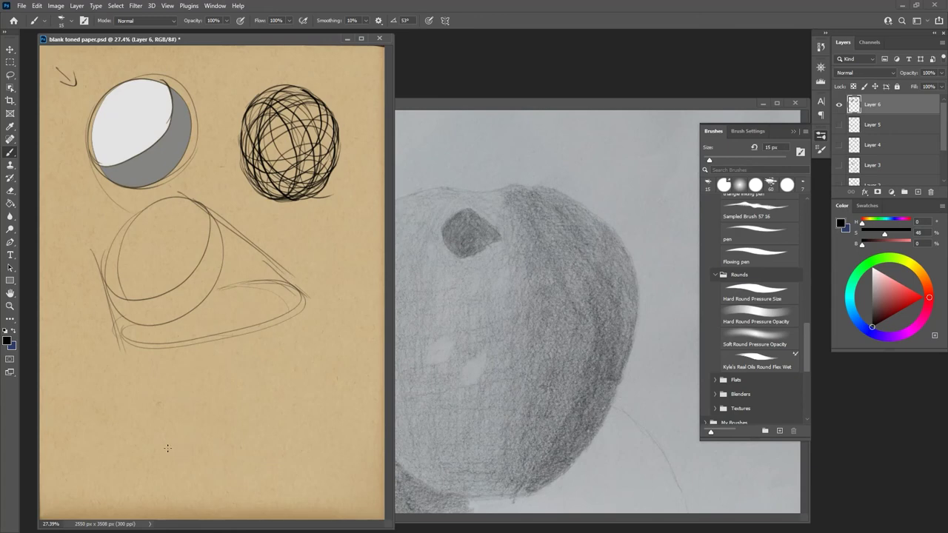
Step: Sketch a circle at the bottom of the toned page, adding a stem mark and the first curved pepper lobes
{"action": "left_click", "coordinate": [481, 116]}
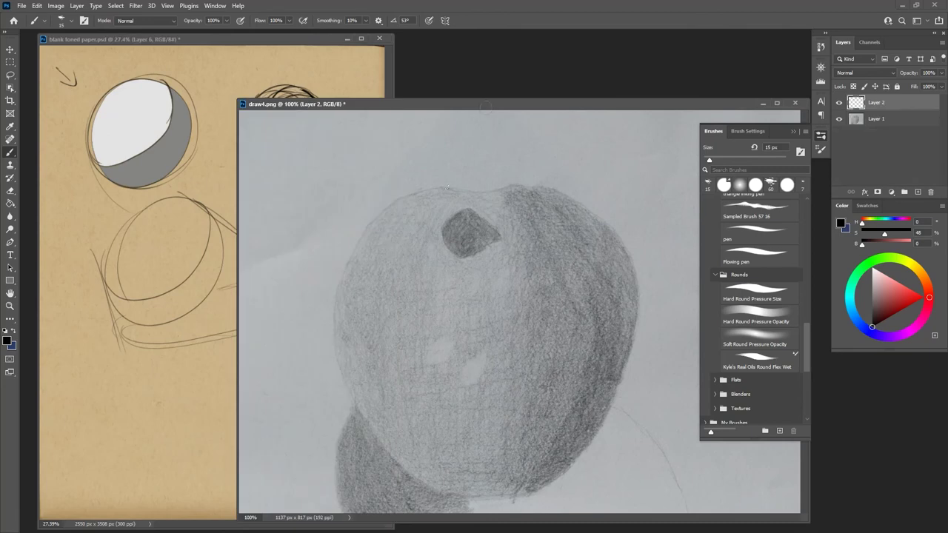
{"action": "left_click", "coordinate": [227, 59]}
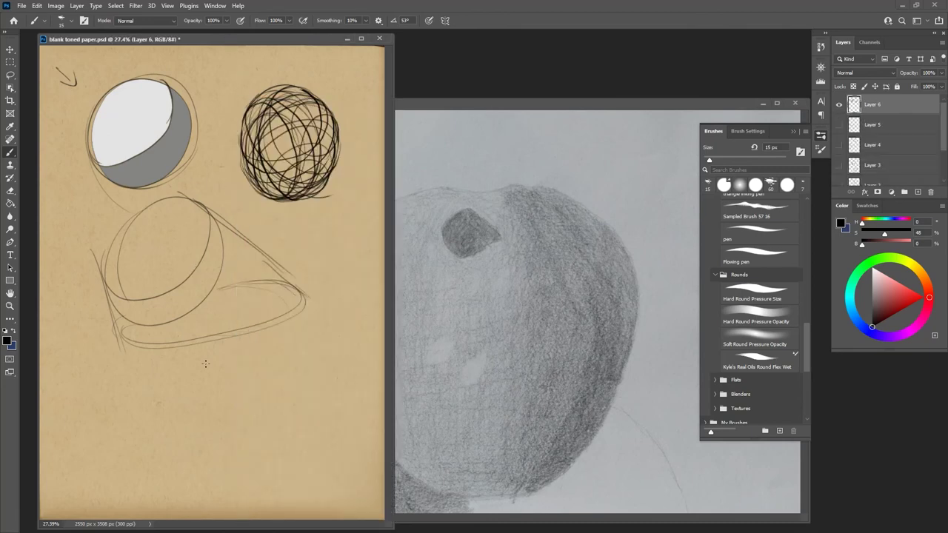
{"action": "mouse_move", "coordinate": [175, 368]}
{"action": "left_mouse_down"}
{"action": "mouse_move", "coordinate": [153, 490]}
{"action": "mouse_move", "coordinate": [182, 373]}
{"action": "mouse_move", "coordinate": [141, 368]}
{"action": "left_mouse_up"}
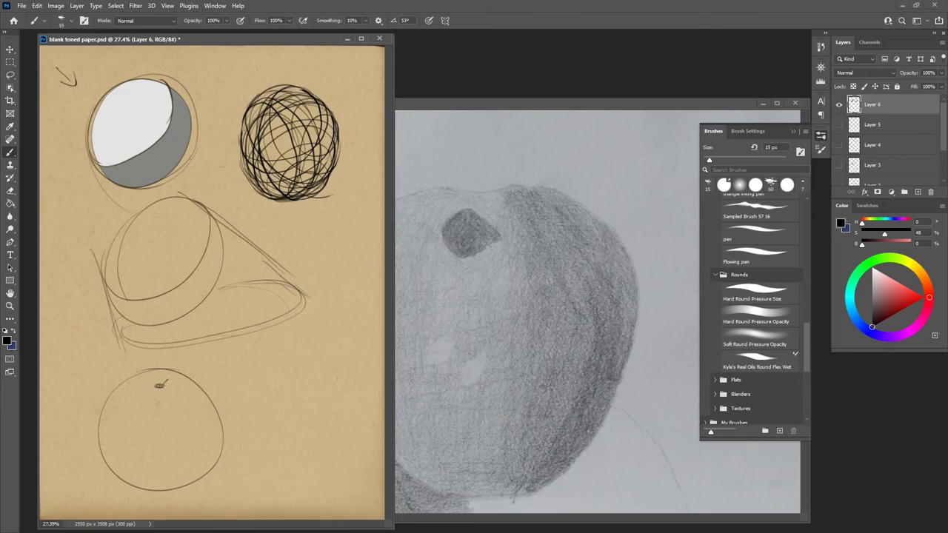
{"action": "mouse_move", "coordinate": [182, 374]}
{"action": "left_mouse_down"}
{"action": "mouse_move", "coordinate": [204, 403]}
{"action": "mouse_move", "coordinate": [142, 373]}
{"action": "mouse_move", "coordinate": [121, 379]}
{"action": "mouse_move", "coordinate": [119, 400]}
{"action": "mouse_move", "coordinate": [138, 409]}
{"action": "mouse_move", "coordinate": [177, 388]}
{"action": "mouse_move", "coordinate": [187, 419]}
{"action": "left_mouse_up"}
{"action": "mouse_move", "coordinate": [138, 375]}
{"action": "left_mouse_down"}
{"action": "mouse_move", "coordinate": [111, 390]}
{"action": "mouse_move", "coordinate": [134, 379]}
{"action": "mouse_move", "coordinate": [153, 385]}
{"action": "mouse_move", "coordinate": [136, 372]}
{"action": "mouse_move", "coordinate": [115, 379]}
{"action": "mouse_move", "coordinate": [106, 399]}
{"action": "mouse_move", "coordinate": [134, 485]}
{"action": "left_mouse_up"}
{"action": "left_click_drag", "start_coordinate": [199, 391], "coordinate": [208, 430]}
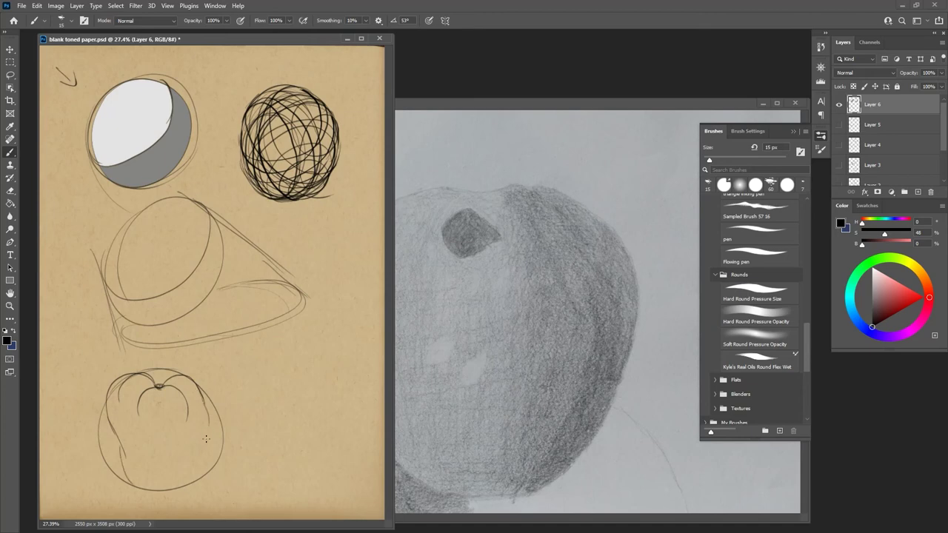
Step: Extend the pepper's side and central lobes down to its base and strengthen their contours
{"action": "mouse_move", "coordinate": [203, 393]}
{"action": "left_mouse_down"}
{"action": "mouse_move", "coordinate": [193, 477]}
{"action": "mouse_move", "coordinate": [161, 485]}
{"action": "left_mouse_up"}
{"action": "mouse_move", "coordinate": [140, 392]}
{"action": "left_mouse_down"}
{"action": "mouse_move", "coordinate": [135, 437]}
{"action": "mouse_move", "coordinate": [146, 476]}
{"action": "mouse_move", "coordinate": [168, 485]}
{"action": "left_mouse_up"}
{"action": "mouse_move", "coordinate": [183, 420]}
{"action": "left_mouse_down"}
{"action": "mouse_move", "coordinate": [175, 478]}
{"action": "mouse_move", "coordinate": [197, 462]}
{"action": "mouse_move", "coordinate": [205, 413]}
{"action": "left_mouse_up"}
{"action": "mouse_move", "coordinate": [154, 475]}
{"action": "left_mouse_down"}
{"action": "mouse_move", "coordinate": [132, 482]}
{"action": "mouse_move", "coordinate": [146, 482]}
{"action": "mouse_move", "coordinate": [116, 427]}
{"action": "mouse_move", "coordinate": [127, 375]}
{"action": "mouse_move", "coordinate": [171, 367]}
{"action": "mouse_move", "coordinate": [150, 368]}
{"action": "mouse_move", "coordinate": [184, 380]}
{"action": "left_mouse_up"}
{"action": "mouse_move", "coordinate": [179, 369]}
{"action": "left_mouse_down"}
{"action": "mouse_move", "coordinate": [141, 378]}
{"action": "mouse_move", "coordinate": [193, 448]}
{"action": "left_mouse_up"}
{"action": "mouse_move", "coordinate": [151, 481]}
{"action": "left_mouse_down"}
{"action": "mouse_move", "coordinate": [170, 479]}
{"action": "mouse_move", "coordinate": [179, 428]}
{"action": "left_mouse_up"}
{"action": "left_click_drag", "start_coordinate": [185, 391], "coordinate": [172, 464]}
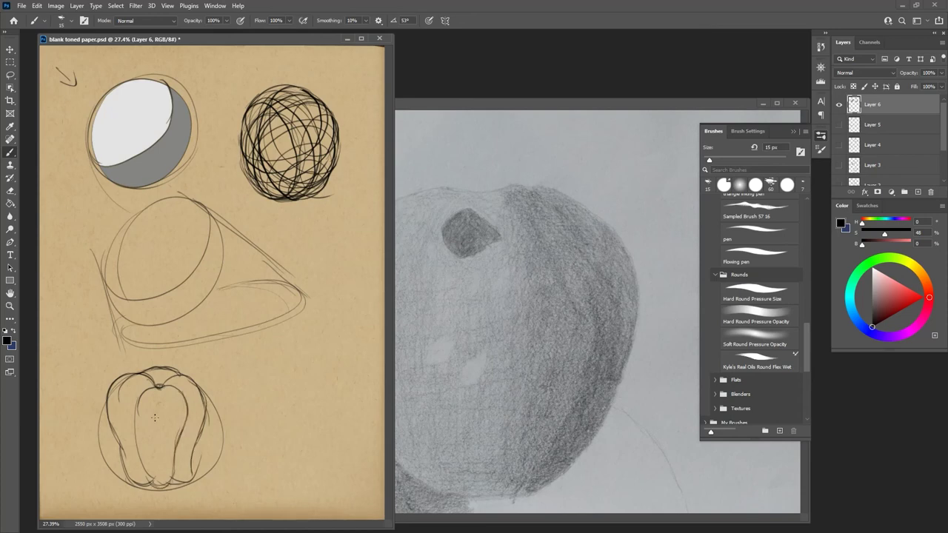
{"action": "mouse_move", "coordinate": [135, 414]}
{"action": "left_mouse_down"}
{"action": "mouse_move", "coordinate": [150, 487]}
{"action": "mouse_move", "coordinate": [134, 438]}
{"action": "mouse_move", "coordinate": [143, 392]}
{"action": "left_mouse_up"}
Step: Switch to draw4.png and draw the pepper's top lobes, stem ring and inner lobe contours over the student's shading
{"action": "left_click", "coordinate": [510, 106]}
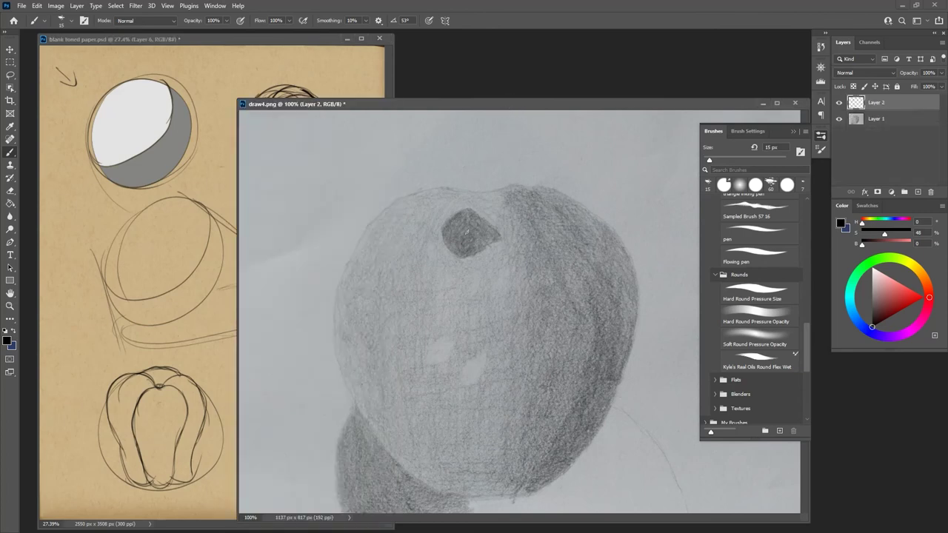
{"action": "mouse_move", "coordinate": [477, 227]}
{"action": "left_mouse_down"}
{"action": "mouse_move", "coordinate": [456, 229]}
{"action": "mouse_move", "coordinate": [480, 232]}
{"action": "mouse_move", "coordinate": [460, 226]}
{"action": "mouse_move", "coordinate": [548, 194]}
{"action": "mouse_move", "coordinate": [621, 282]}
{"action": "left_mouse_up"}
{"action": "mouse_move", "coordinate": [457, 229]}
{"action": "left_mouse_down"}
{"action": "mouse_move", "coordinate": [441, 203]}
{"action": "mouse_move", "coordinate": [358, 243]}
{"action": "mouse_move", "coordinate": [371, 443]}
{"action": "left_mouse_up"}
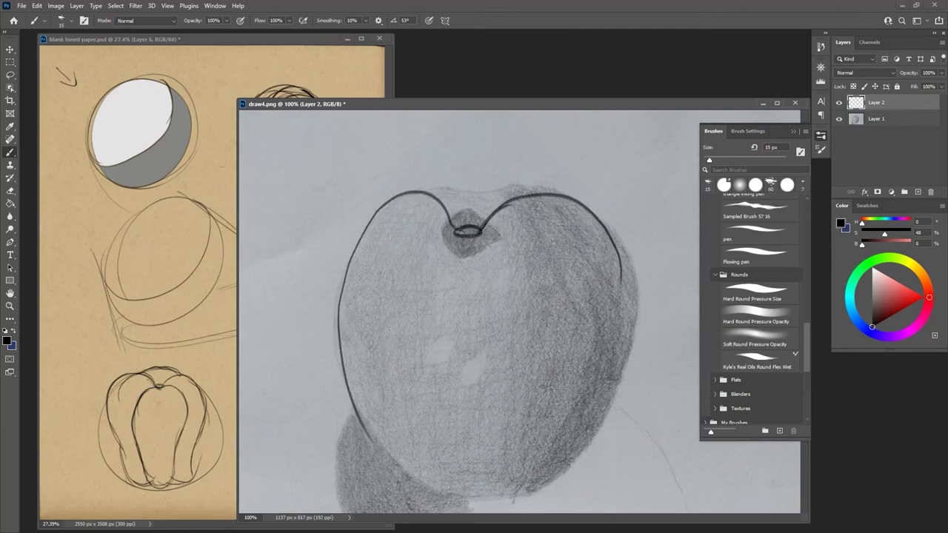
{"action": "mouse_move", "coordinate": [453, 230]}
{"action": "left_mouse_down"}
{"action": "mouse_move", "coordinate": [400, 290]}
{"action": "mouse_move", "coordinate": [423, 374]}
{"action": "left_mouse_up"}
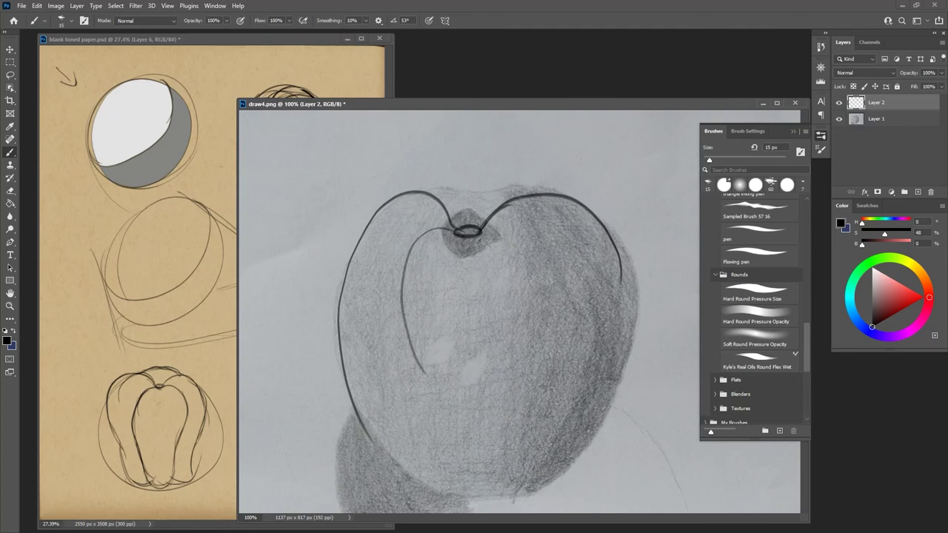
{"action": "left_click_drag", "start_coordinate": [483, 231], "coordinate": [552, 351]}
{"action": "left_click_drag", "start_coordinate": [468, 235], "coordinate": [481, 376]}
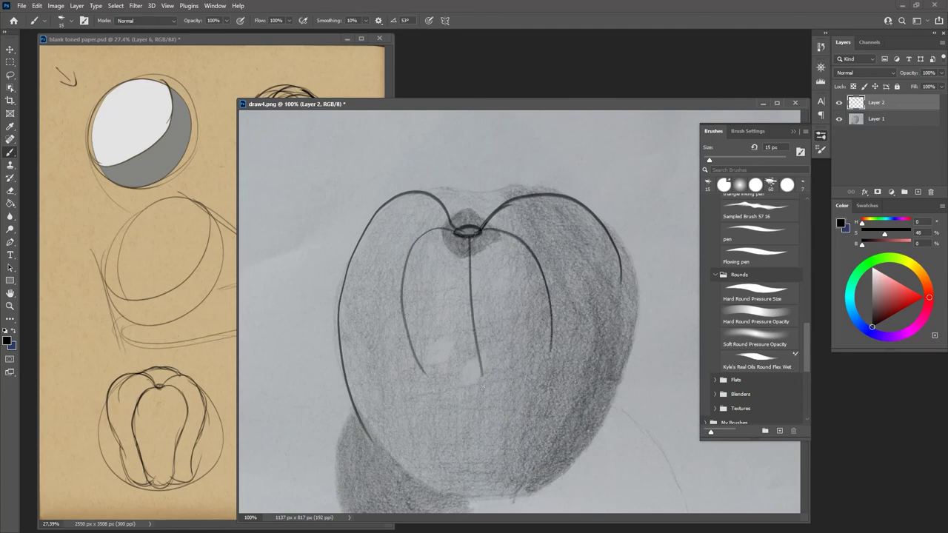
Step: Erase the vertical centre line below the stem and sketch the pepper's back rim across the top
{"action": "key", "text": "e"}
{"action": "left_click_drag", "start_coordinate": [468, 256], "coordinate": [481, 369]}
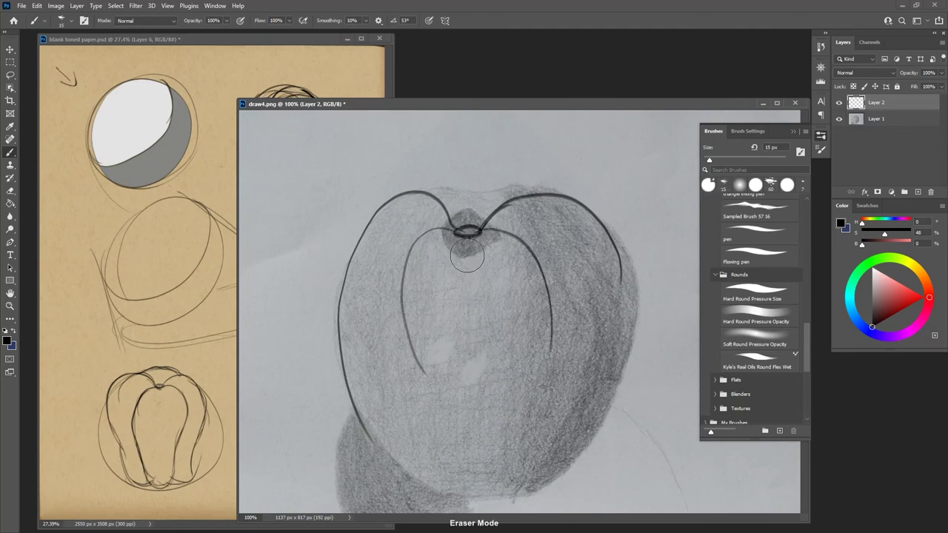
{"action": "key", "text": "b"}
{"action": "mouse_move", "coordinate": [444, 183]}
{"action": "left_mouse_down"}
{"action": "mouse_move", "coordinate": [464, 194]}
{"action": "mouse_move", "coordinate": [523, 182]}
{"action": "mouse_move", "coordinate": [574, 199]}
{"action": "left_mouse_up"}
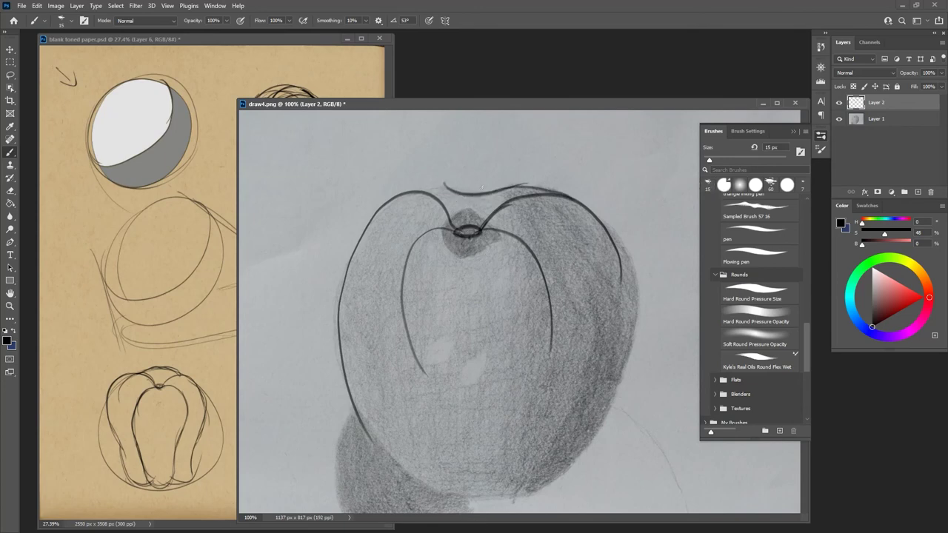
{"action": "mouse_move", "coordinate": [480, 194]}
{"action": "left_mouse_down"}
{"action": "mouse_move", "coordinate": [397, 187]}
{"action": "mouse_move", "coordinate": [364, 231]}
{"action": "mouse_move", "coordinate": [359, 285]}
{"action": "left_mouse_up"}
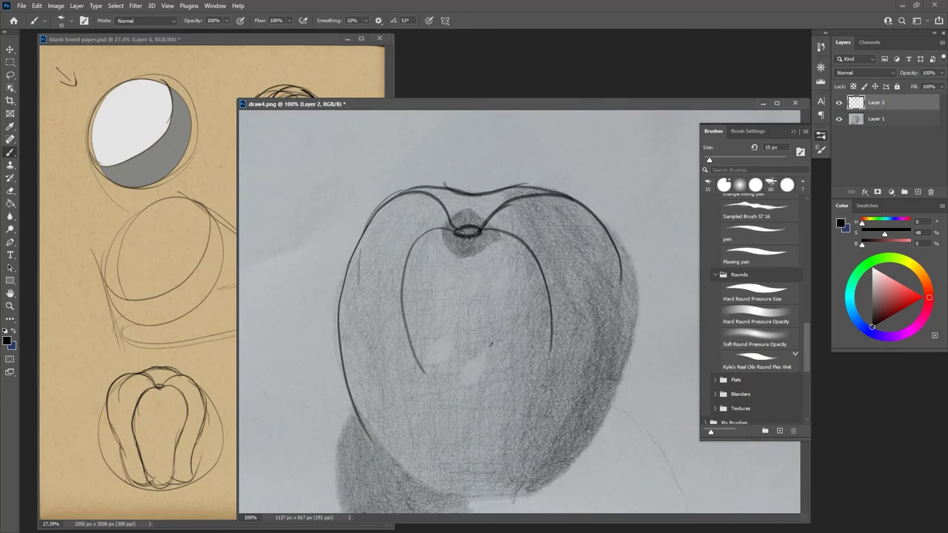
Step: Move the draw4.png window up beside the toned page and sketch light-direction arrows on both sides of the pepper
{"action": "left_click_drag", "start_coordinate": [586, 108], "coordinate": [554, 79]}
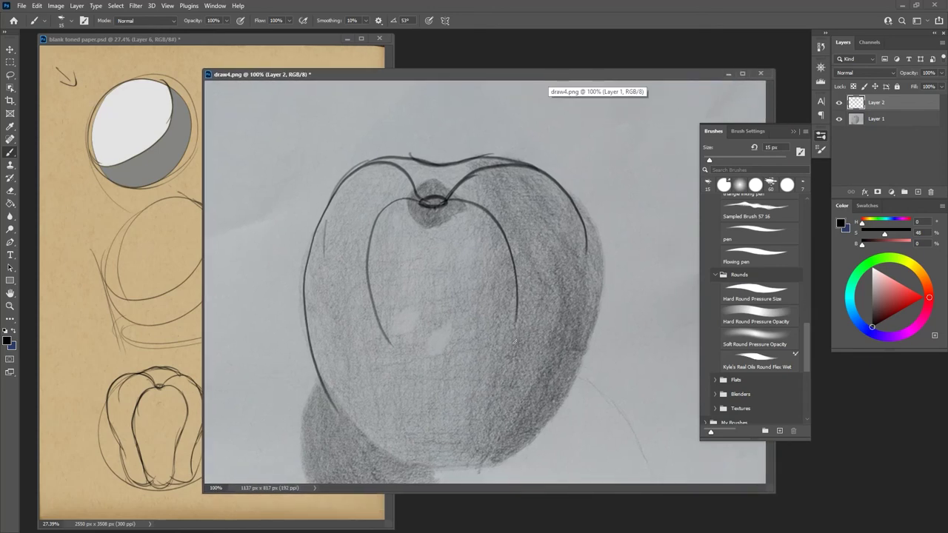
{"action": "left_click_drag", "start_coordinate": [650, 190], "coordinate": [634, 211]}
{"action": "left_click_drag", "start_coordinate": [273, 393], "coordinate": [293, 415]}
{"action": "left_click_drag", "start_coordinate": [241, 146], "coordinate": [280, 184]}
{"action": "left_click_drag", "start_coordinate": [249, 168], "coordinate": [272, 164]}
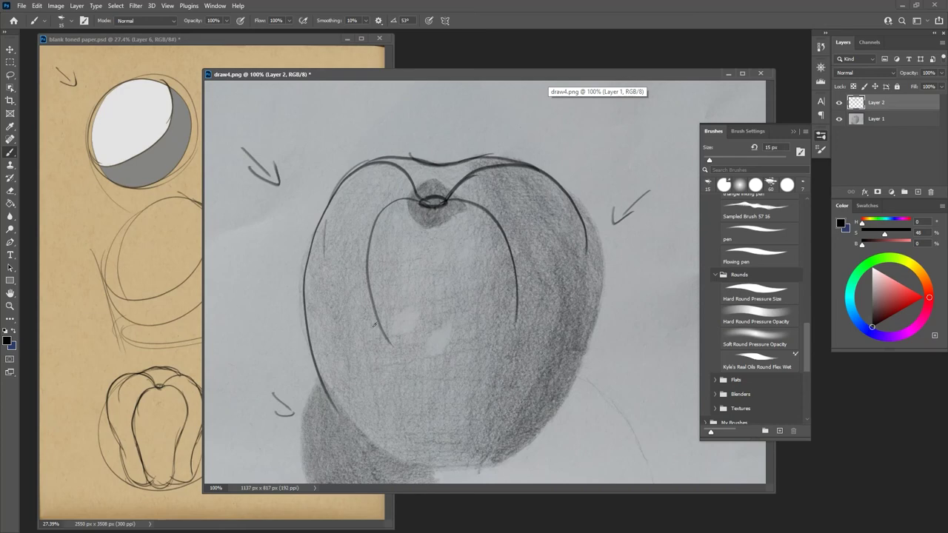
Step: Sketch a curved light-shadow edge diagonally across the pepper and compare it with the sphere on the toned page
{"action": "mouse_move", "coordinate": [311, 344]}
{"action": "left_mouse_down"}
{"action": "mouse_move", "coordinate": [359, 402]}
{"action": "mouse_move", "coordinate": [408, 379]}
{"action": "mouse_move", "coordinate": [375, 397]}
{"action": "mouse_move", "coordinate": [378, 409]}
{"action": "mouse_move", "coordinate": [458, 376]}
{"action": "mouse_move", "coordinate": [533, 318]}
{"action": "mouse_move", "coordinate": [571, 268]}
{"action": "mouse_move", "coordinate": [570, 190]}
{"action": "left_mouse_up"}
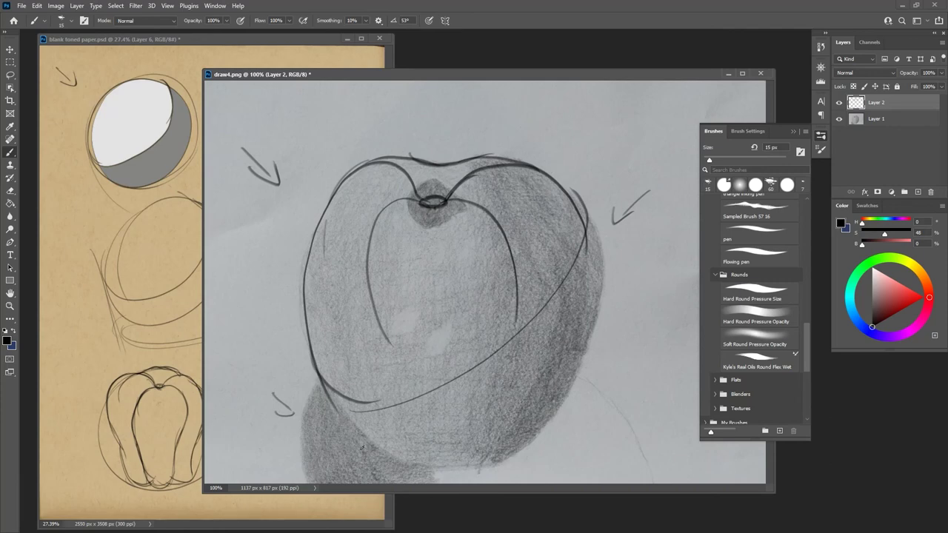
{"action": "left_click", "coordinate": [102, 275]}
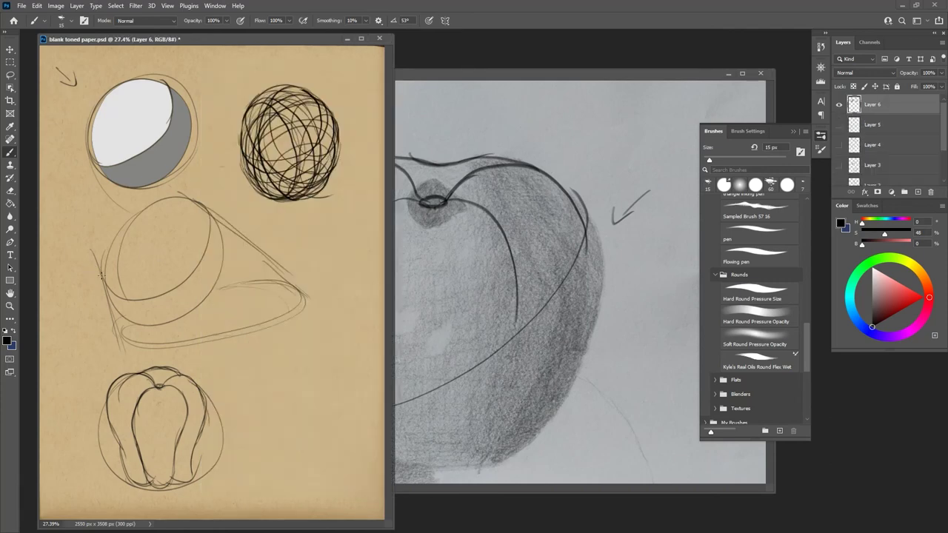
{"action": "mouse_move", "coordinate": [311, 344]}
{"action": "left_mouse_down"}
{"action": "mouse_move", "coordinate": [259, 372]}
{"action": "mouse_move", "coordinate": [293, 441]}
{"action": "mouse_move", "coordinate": [306, 343]}
{"action": "left_mouse_up"}
{"action": "mouse_move", "coordinate": [258, 415]}
{"action": "left_mouse_down"}
{"action": "mouse_move", "coordinate": [297, 413]}
{"action": "mouse_move", "coordinate": [335, 375]}
{"action": "mouse_move", "coordinate": [337, 349]}
{"action": "left_mouse_up"}
{"action": "left_click", "coordinate": [528, 75]}
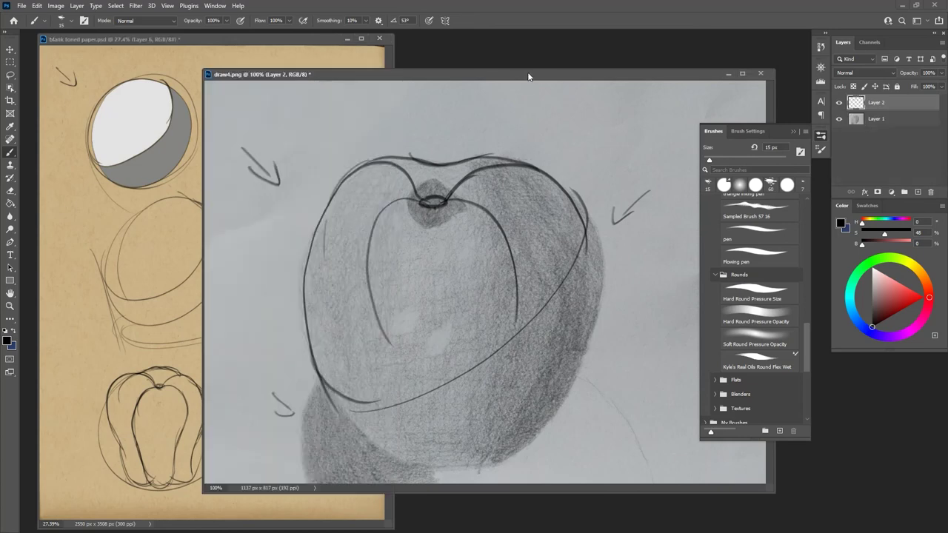
Step: Strengthen the pepper's light-shadow edge and outline its lower body around the base
{"action": "mouse_move", "coordinate": [320, 377]}
{"action": "left_mouse_down"}
{"action": "mouse_move", "coordinate": [396, 405]}
{"action": "mouse_move", "coordinate": [444, 368]}
{"action": "mouse_move", "coordinate": [376, 411]}
{"action": "mouse_move", "coordinate": [509, 344]}
{"action": "left_mouse_up"}
{"action": "mouse_move", "coordinate": [332, 402]}
{"action": "left_mouse_down"}
{"action": "mouse_move", "coordinate": [356, 432]}
{"action": "mouse_move", "coordinate": [408, 464]}
{"action": "mouse_move", "coordinate": [498, 464]}
{"action": "mouse_move", "coordinate": [517, 438]}
{"action": "left_mouse_up"}
{"action": "mouse_move", "coordinate": [591, 215]}
{"action": "left_mouse_down"}
{"action": "mouse_move", "coordinate": [597, 290]}
{"action": "mouse_move", "coordinate": [580, 383]}
{"action": "left_mouse_up"}
{"action": "mouse_move", "coordinate": [590, 342]}
{"action": "left_mouse_down"}
{"action": "mouse_move", "coordinate": [562, 401]}
{"action": "mouse_move", "coordinate": [501, 462]}
{"action": "mouse_move", "coordinate": [451, 463]}
{"action": "left_mouse_up"}
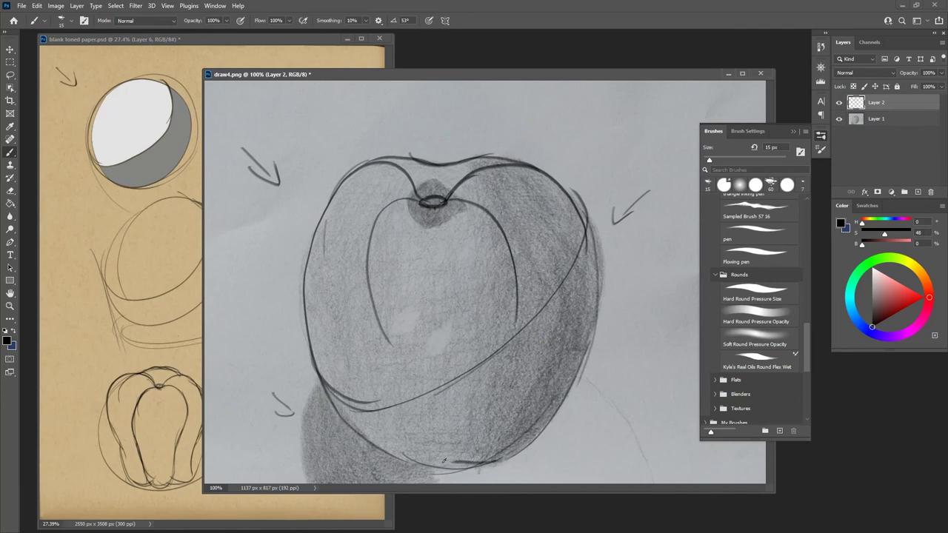
Step: Sketch a vertical column of five small squares beside the pepper for a value scale
{"action": "mouse_move", "coordinate": [217, 173]}
{"action": "left_mouse_down"}
{"action": "mouse_move", "coordinate": [219, 185]}
{"action": "mouse_move", "coordinate": [234, 184]}
{"action": "mouse_move", "coordinate": [219, 189]}
{"action": "mouse_move", "coordinate": [218, 211]}
{"action": "left_mouse_up"}
{"action": "mouse_move", "coordinate": [219, 202]}
{"action": "left_mouse_down"}
{"action": "mouse_move", "coordinate": [234, 198]}
{"action": "mouse_move", "coordinate": [236, 214]}
{"action": "left_mouse_up"}
{"action": "mouse_move", "coordinate": [235, 215]}
{"action": "left_mouse_down"}
{"action": "mouse_move", "coordinate": [219, 214]}
{"action": "mouse_move", "coordinate": [223, 244]}
{"action": "mouse_move", "coordinate": [240, 227]}
{"action": "left_mouse_up"}
{"action": "mouse_move", "coordinate": [240, 228]}
{"action": "left_mouse_down"}
{"action": "mouse_move", "coordinate": [241, 245]}
{"action": "mouse_move", "coordinate": [224, 245]}
{"action": "left_mouse_up"}
{"action": "left_click_drag", "start_coordinate": [225, 258], "coordinate": [227, 279]}
{"action": "left_click_drag", "start_coordinate": [226, 258], "coordinate": [244, 258]}
{"action": "mouse_move", "coordinate": [244, 259]}
{"action": "left_mouse_down"}
{"action": "mouse_move", "coordinate": [246, 278]}
{"action": "mouse_move", "coordinate": [228, 280]}
{"action": "mouse_move", "coordinate": [228, 313]}
{"action": "left_mouse_up"}
{"action": "mouse_move", "coordinate": [227, 294]}
{"action": "left_mouse_down"}
{"action": "mouse_move", "coordinate": [246, 293]}
{"action": "mouse_move", "coordinate": [247, 314]}
{"action": "left_mouse_up"}
{"action": "left_click_drag", "start_coordinate": [247, 315], "coordinate": [230, 313]}
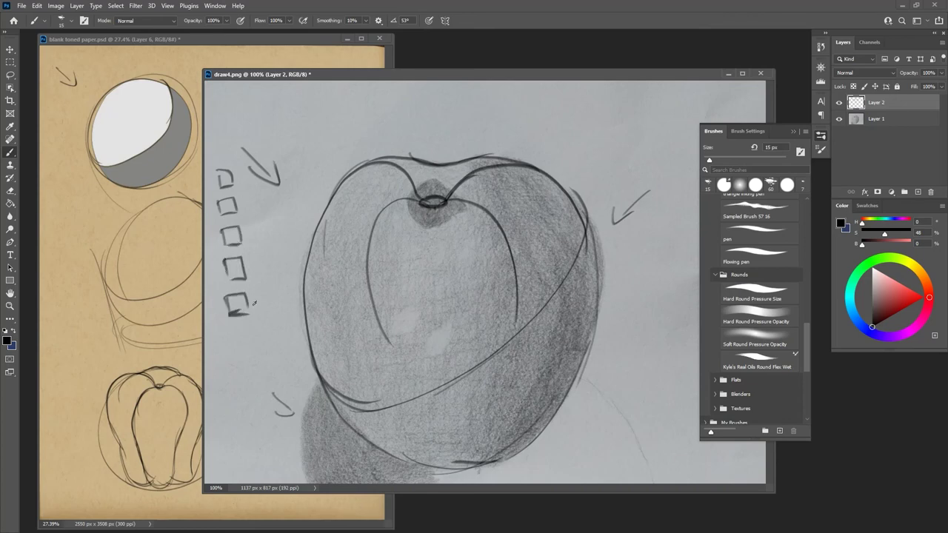
Step: With the Hard Round Pressure Size brush, fill the lowest value square with black and the uppermost with white
{"action": "left_click", "coordinate": [763, 295]}
{"action": "mouse_move", "coordinate": [225, 295]}
{"action": "left_mouse_down"}
{"action": "mouse_move", "coordinate": [242, 306]}
{"action": "mouse_move", "coordinate": [245, 296]}
{"action": "left_mouse_up"}
{"action": "key", "text": "x"}
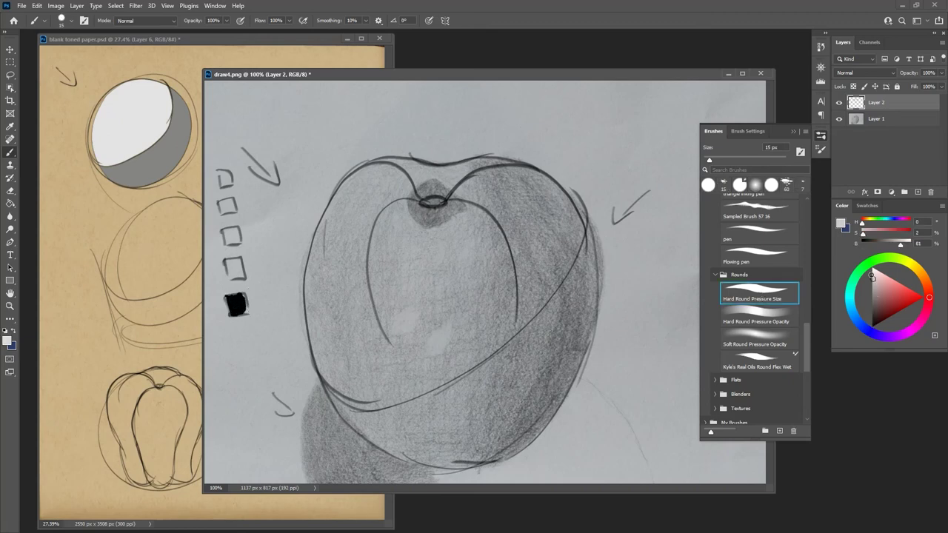
{"action": "left_click_drag", "start_coordinate": [222, 172], "coordinate": [232, 179]}
Step: Fill the three intermediate value squares with middle grey at 44% brightness, dark grey at 21% and light grey at 75%
{"action": "left_click", "coordinate": [871, 297]}
{"action": "left_click", "coordinate": [871, 300]}
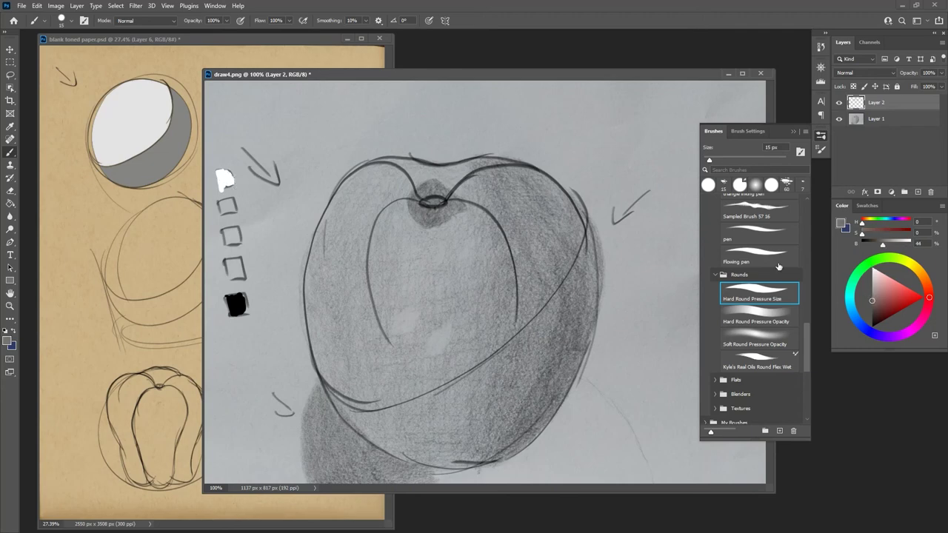
{"action": "mouse_move", "coordinate": [224, 231]}
{"action": "left_mouse_down"}
{"action": "mouse_move", "coordinate": [231, 243]}
{"action": "mouse_move", "coordinate": [236, 231]}
{"action": "mouse_move", "coordinate": [237, 245]}
{"action": "left_mouse_up"}
{"action": "left_click", "coordinate": [873, 312]}
{"action": "left_click", "coordinate": [871, 314]}
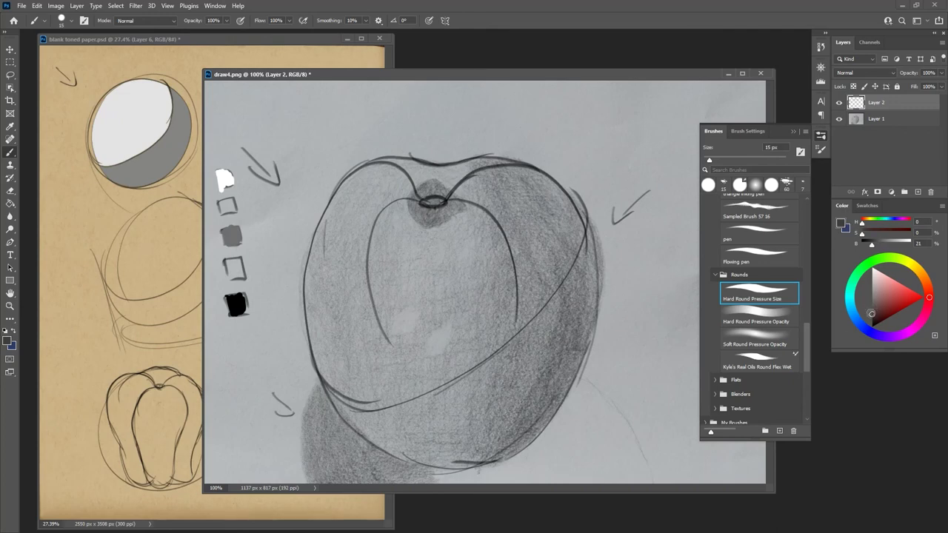
{"action": "mouse_move", "coordinate": [226, 259]}
{"action": "left_mouse_down"}
{"action": "mouse_move", "coordinate": [233, 276]}
{"action": "mouse_move", "coordinate": [238, 259]}
{"action": "mouse_move", "coordinate": [241, 272]}
{"action": "mouse_move", "coordinate": [230, 258]}
{"action": "left_mouse_up"}
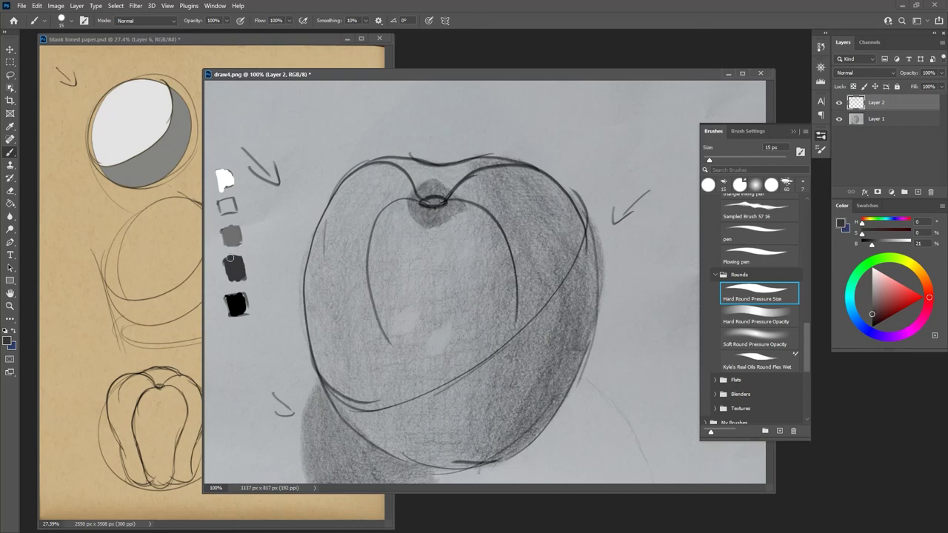
{"action": "left_click", "coordinate": [871, 282]}
{"action": "mouse_move", "coordinate": [220, 204]}
{"action": "left_mouse_down"}
{"action": "mouse_move", "coordinate": [232, 209]}
{"action": "mouse_move", "coordinate": [225, 202]}
{"action": "left_mouse_up"}
{"action": "scroll", "coordinate": [240, 264], "scroll_direction": "up", "scroll_amount": 2}
{"action": "scroll", "coordinate": [238, 261], "scroll_direction": "down", "scroll_amount": 2}
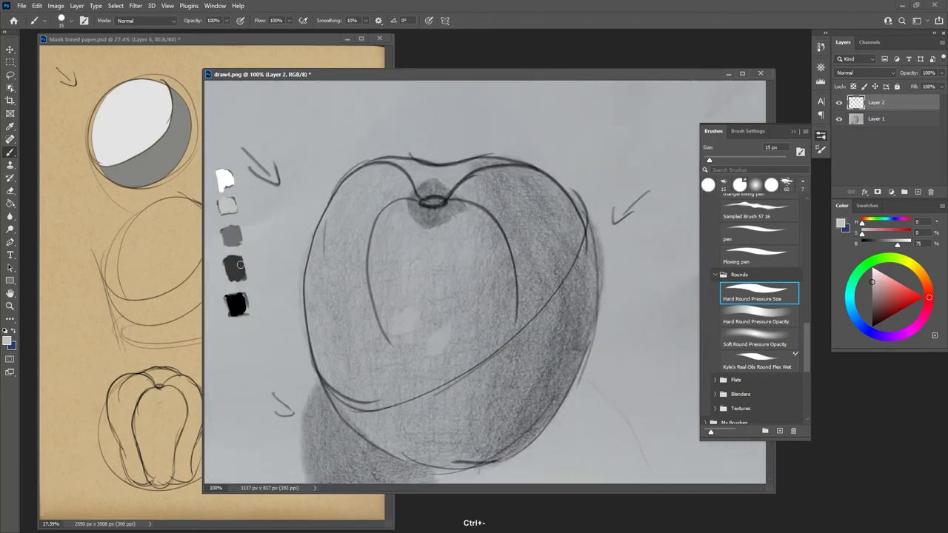
Step: Paint the pepper's shadow side with the sampled middle grey using the Hard Round Pressure Opacity brush at 30 px
{"action": "left_click", "coordinate": [236, 263], "text": "alt"}
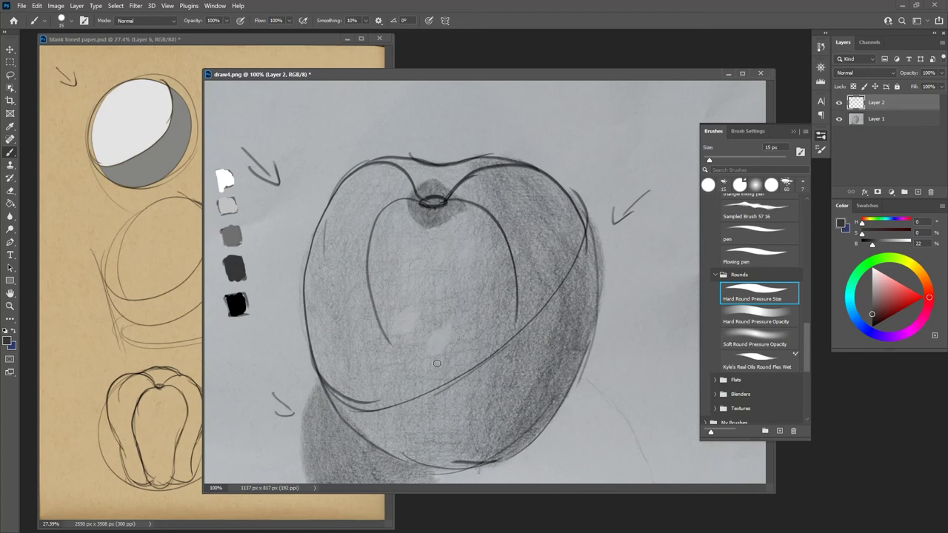
{"action": "left_click", "coordinate": [235, 231], "text": "alt"}
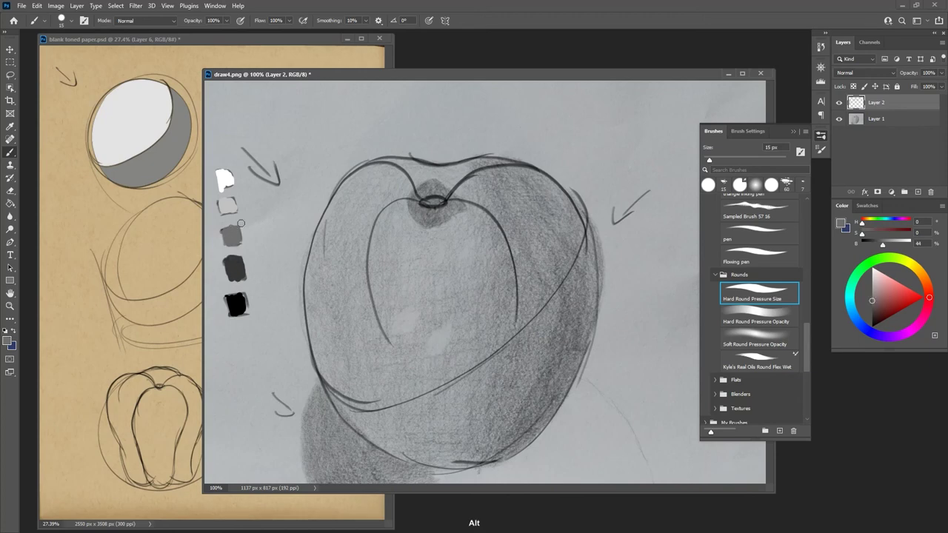
{"action": "left_click", "coordinate": [724, 344]}
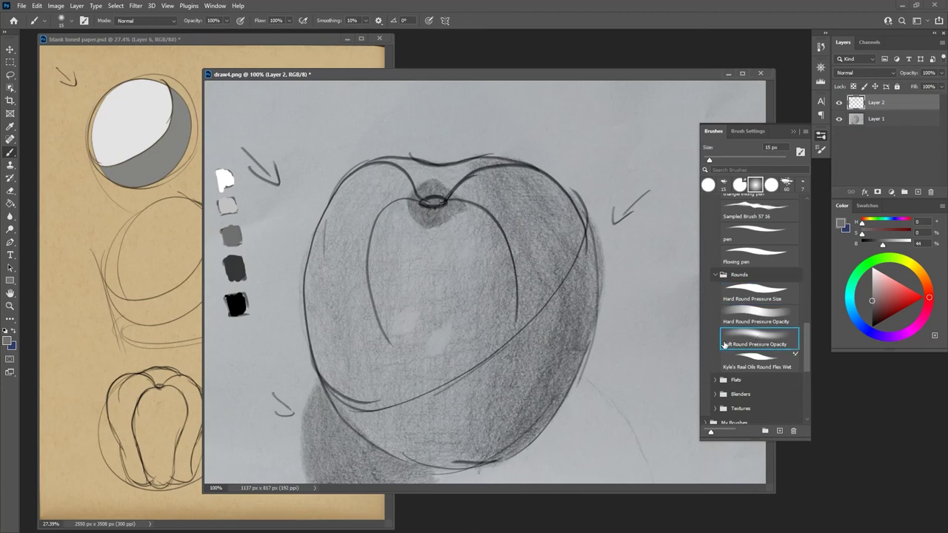
{"action": "left_click", "coordinate": [750, 319]}
{"action": "key", "text": "bracketright"}
{"action": "key", "text": "bracketright"}
{"action": "key", "text": "bracketright"}
{"action": "mouse_move", "coordinate": [586, 243]}
{"action": "left_mouse_down"}
{"action": "mouse_move", "coordinate": [582, 321]}
{"action": "mouse_move", "coordinate": [554, 392]}
{"action": "left_mouse_up"}
{"action": "mouse_move", "coordinate": [584, 298]}
{"action": "left_mouse_down"}
{"action": "mouse_move", "coordinate": [542, 417]}
{"action": "mouse_move", "coordinate": [466, 458]}
{"action": "mouse_move", "coordinate": [339, 401]}
{"action": "mouse_move", "coordinate": [409, 449]}
{"action": "mouse_move", "coordinate": [501, 436]}
{"action": "left_mouse_up"}
{"action": "mouse_move", "coordinate": [501, 436]}
{"action": "left_mouse_down"}
{"action": "mouse_move", "coordinate": [375, 425]}
{"action": "mouse_move", "coordinate": [511, 357]}
{"action": "left_mouse_up"}
{"action": "mouse_move", "coordinate": [420, 416]}
{"action": "left_mouse_down"}
{"action": "mouse_move", "coordinate": [526, 363]}
{"action": "mouse_move", "coordinate": [482, 436]}
{"action": "left_mouse_up"}
{"action": "mouse_move", "coordinate": [410, 456]}
{"action": "left_mouse_down"}
{"action": "mouse_move", "coordinate": [395, 429]}
{"action": "mouse_move", "coordinate": [545, 318]}
{"action": "mouse_move", "coordinate": [578, 258]}
{"action": "mouse_move", "coordinate": [523, 410]}
{"action": "left_mouse_up"}
{"action": "mouse_move", "coordinate": [372, 410]}
{"action": "left_mouse_down"}
{"action": "mouse_move", "coordinate": [476, 362]}
{"action": "mouse_move", "coordinate": [407, 400]}
{"action": "mouse_move", "coordinate": [514, 344]}
{"action": "left_mouse_up"}
{"action": "mouse_move", "coordinate": [550, 279]}
{"action": "left_mouse_down"}
{"action": "mouse_move", "coordinate": [324, 366]}
{"action": "mouse_move", "coordinate": [376, 387]}
{"action": "mouse_move", "coordinate": [525, 300]}
{"action": "mouse_move", "coordinate": [574, 238]}
{"action": "left_mouse_up"}
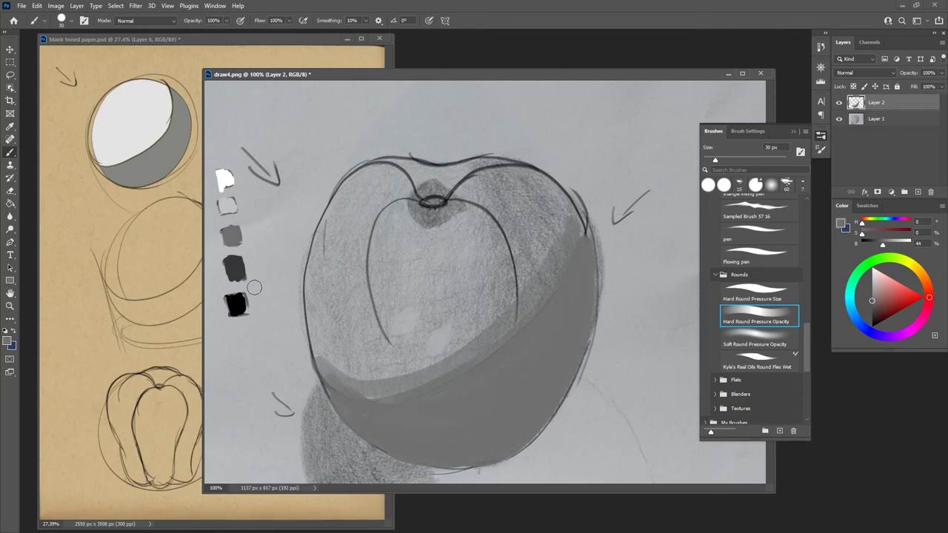
Step: Paint a dark grey core shadow along the light-shadow edge with the Soft Round Pressure Opacity brush
{"action": "left_click", "coordinate": [234, 270], "text": "alt"}
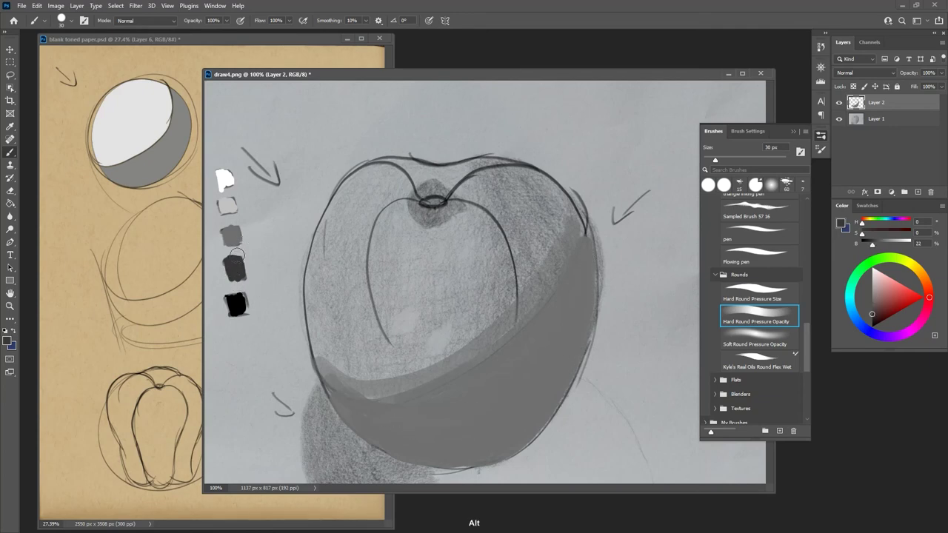
{"action": "left_click", "coordinate": [759, 335]}
{"action": "mouse_move", "coordinate": [396, 374]}
{"action": "left_mouse_down"}
{"action": "mouse_move", "coordinate": [453, 358]}
{"action": "mouse_move", "coordinate": [524, 297]}
{"action": "mouse_move", "coordinate": [462, 358]}
{"action": "mouse_move", "coordinate": [538, 281]}
{"action": "mouse_move", "coordinate": [535, 303]}
{"action": "mouse_move", "coordinate": [413, 391]}
{"action": "mouse_move", "coordinate": [456, 370]}
{"action": "mouse_move", "coordinate": [543, 282]}
{"action": "mouse_move", "coordinate": [495, 350]}
{"action": "mouse_move", "coordinate": [561, 275]}
{"action": "mouse_move", "coordinate": [442, 381]}
{"action": "left_mouse_up"}
{"action": "mouse_move", "coordinate": [574, 245]}
{"action": "left_mouse_down"}
{"action": "mouse_move", "coordinate": [547, 300]}
{"action": "mouse_move", "coordinate": [574, 225]}
{"action": "mouse_move", "coordinate": [568, 280]}
{"action": "mouse_move", "coordinate": [489, 358]}
{"action": "mouse_move", "coordinate": [390, 397]}
{"action": "mouse_move", "coordinate": [500, 352]}
{"action": "mouse_move", "coordinate": [556, 308]}
{"action": "mouse_move", "coordinate": [448, 393]}
{"action": "mouse_move", "coordinate": [398, 400]}
{"action": "left_mouse_up"}
{"action": "mouse_move", "coordinate": [341, 389]}
{"action": "left_mouse_down"}
{"action": "mouse_move", "coordinate": [390, 396]}
{"action": "mouse_move", "coordinate": [322, 377]}
{"action": "mouse_move", "coordinate": [421, 412]}
{"action": "mouse_move", "coordinate": [561, 291]}
{"action": "left_mouse_up"}
{"action": "mouse_move", "coordinate": [514, 351]}
{"action": "left_mouse_down"}
{"action": "mouse_move", "coordinate": [514, 369]}
{"action": "mouse_move", "coordinate": [569, 277]}
{"action": "mouse_move", "coordinate": [584, 271]}
{"action": "mouse_move", "coordinate": [534, 349]}
{"action": "left_mouse_up"}
{"action": "mouse_move", "coordinate": [559, 310]}
{"action": "left_mouse_down"}
{"action": "mouse_move", "coordinate": [416, 418]}
{"action": "mouse_move", "coordinate": [381, 418]}
{"action": "mouse_move", "coordinate": [480, 387]}
{"action": "mouse_move", "coordinate": [404, 400]}
{"action": "mouse_move", "coordinate": [549, 329]}
{"action": "mouse_move", "coordinate": [471, 383]}
{"action": "left_mouse_up"}
{"action": "mouse_move", "coordinate": [571, 279]}
{"action": "left_mouse_down"}
{"action": "mouse_move", "coordinate": [575, 303]}
{"action": "mouse_move", "coordinate": [410, 423]}
{"action": "left_mouse_up"}
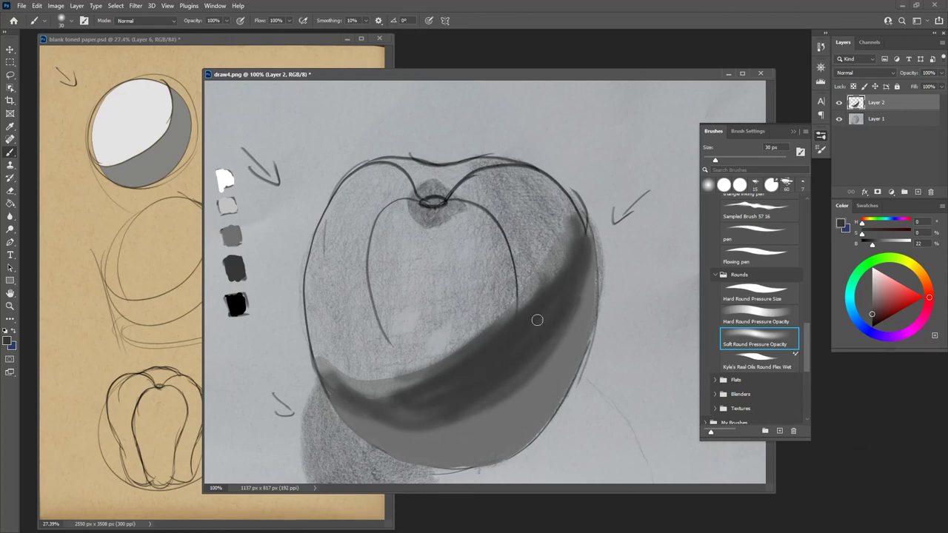
Step: Paint sampled light grey around the edges of the pepper's lit area and along the core shadow
{"action": "left_click", "coordinate": [231, 200], "text": "alt"}
{"action": "mouse_move", "coordinate": [331, 298]}
{"action": "left_mouse_down"}
{"action": "mouse_move", "coordinate": [359, 190]}
{"action": "mouse_move", "coordinate": [317, 275]}
{"action": "mouse_move", "coordinate": [367, 175]}
{"action": "mouse_move", "coordinate": [319, 268]}
{"action": "mouse_move", "coordinate": [315, 336]}
{"action": "left_mouse_up"}
{"action": "left_click_drag", "start_coordinate": [329, 244], "coordinate": [331, 326]}
{"action": "mouse_move", "coordinate": [543, 219]}
{"action": "left_mouse_down"}
{"action": "mouse_move", "coordinate": [464, 318]}
{"action": "mouse_move", "coordinate": [545, 241]}
{"action": "mouse_move", "coordinate": [402, 367]}
{"action": "mouse_move", "coordinate": [340, 363]}
{"action": "mouse_move", "coordinate": [473, 314]}
{"action": "mouse_move", "coordinate": [550, 212]}
{"action": "mouse_move", "coordinate": [545, 190]}
{"action": "mouse_move", "coordinate": [554, 215]}
{"action": "mouse_move", "coordinate": [513, 178]}
{"action": "mouse_move", "coordinate": [461, 176]}
{"action": "mouse_move", "coordinate": [515, 176]}
{"action": "mouse_move", "coordinate": [539, 200]}
{"action": "mouse_move", "coordinate": [536, 222]}
{"action": "left_mouse_up"}
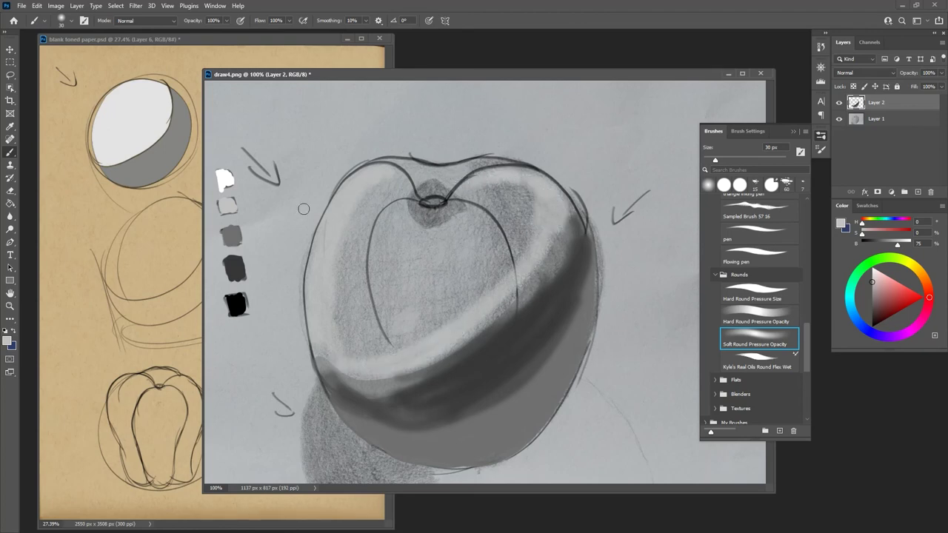
Step: Paint white highlights on the left lobe and beside the stem, and add a white light-direction arrow above the pepper
{"action": "left_click", "coordinate": [227, 174], "text": "alt"}
{"action": "mouse_move", "coordinate": [382, 209]}
{"action": "left_mouse_down"}
{"action": "mouse_move", "coordinate": [363, 245]}
{"action": "mouse_move", "coordinate": [371, 255]}
{"action": "mouse_move", "coordinate": [360, 239]}
{"action": "mouse_move", "coordinate": [401, 202]}
{"action": "mouse_move", "coordinate": [354, 259]}
{"action": "mouse_move", "coordinate": [398, 259]}
{"action": "mouse_move", "coordinate": [361, 248]}
{"action": "left_mouse_up"}
{"action": "left_click_drag", "start_coordinate": [471, 191], "coordinate": [482, 199]}
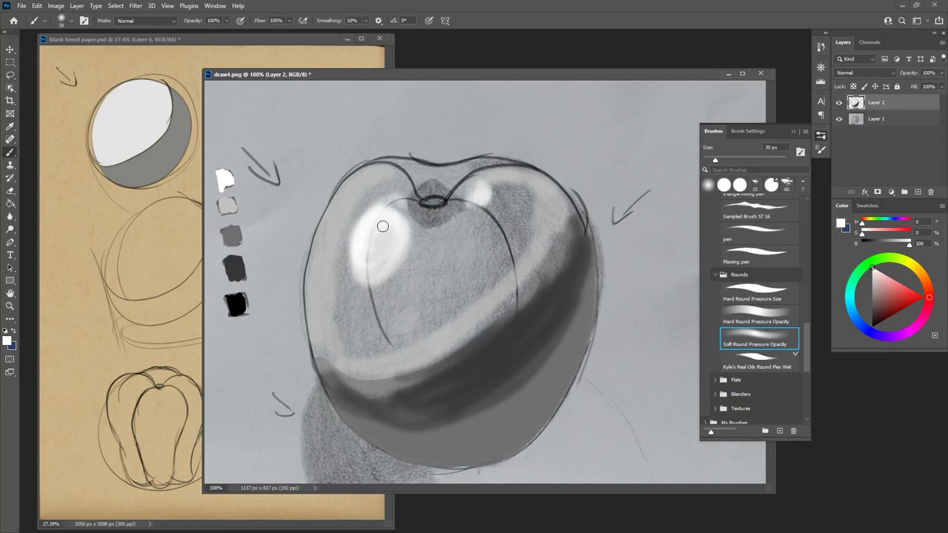
{"action": "mouse_move", "coordinate": [289, 115]}
{"action": "left_mouse_down"}
{"action": "mouse_move", "coordinate": [300, 144]}
{"action": "mouse_move", "coordinate": [329, 145]}
{"action": "left_mouse_up"}
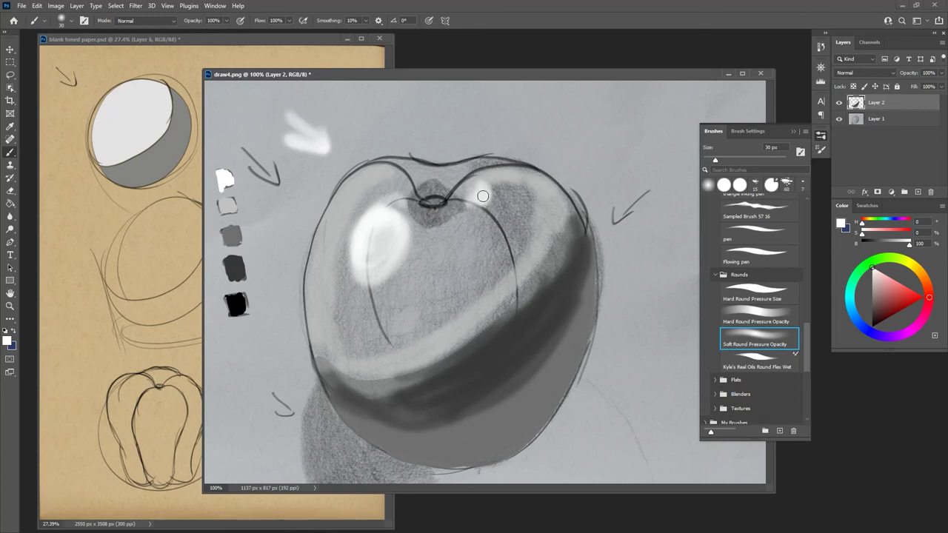
{"action": "mouse_move", "coordinate": [399, 230]}
{"action": "left_mouse_down"}
{"action": "mouse_move", "coordinate": [407, 274]}
{"action": "mouse_move", "coordinate": [373, 296]}
{"action": "mouse_move", "coordinate": [348, 223]}
{"action": "mouse_move", "coordinate": [365, 287]}
{"action": "mouse_move", "coordinate": [340, 268]}
{"action": "left_mouse_up"}
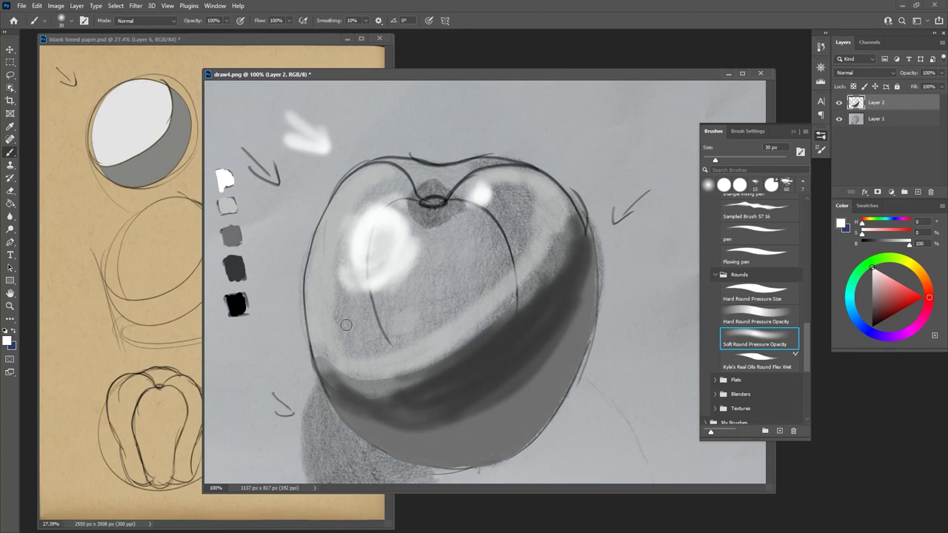
Step: Cover the remaining pencil texture on the pepper's lit side with light grey and soften the transition into shadow
{"action": "left_click", "coordinate": [224, 203], "text": "alt"}
{"action": "mouse_move", "coordinate": [438, 265]}
{"action": "left_mouse_down"}
{"action": "mouse_move", "coordinate": [397, 300]}
{"action": "mouse_move", "coordinate": [474, 246]}
{"action": "mouse_move", "coordinate": [438, 298]}
{"action": "mouse_move", "coordinate": [501, 204]}
{"action": "mouse_move", "coordinate": [496, 238]}
{"action": "mouse_move", "coordinate": [514, 222]}
{"action": "mouse_move", "coordinate": [477, 279]}
{"action": "mouse_move", "coordinate": [517, 234]}
{"action": "mouse_move", "coordinate": [478, 300]}
{"action": "mouse_move", "coordinate": [511, 196]}
{"action": "mouse_move", "coordinate": [522, 209]}
{"action": "mouse_move", "coordinate": [437, 261]}
{"action": "mouse_move", "coordinate": [446, 217]}
{"action": "left_mouse_up"}
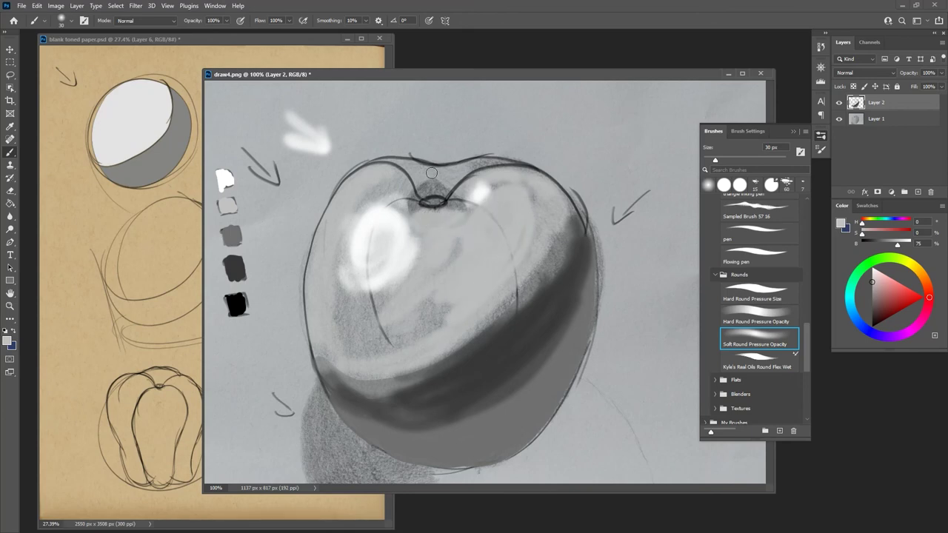
{"action": "mouse_move", "coordinate": [432, 173]}
{"action": "left_mouse_down"}
{"action": "mouse_move", "coordinate": [428, 189]}
{"action": "mouse_move", "coordinate": [453, 178]}
{"action": "mouse_move", "coordinate": [440, 177]}
{"action": "left_mouse_up"}
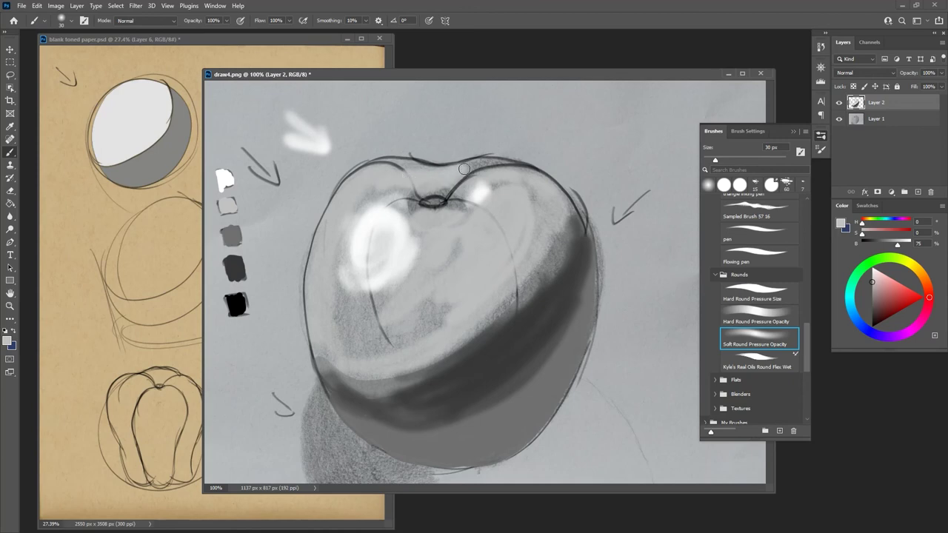
{"action": "mouse_move", "coordinate": [399, 305]}
{"action": "left_mouse_down"}
{"action": "mouse_move", "coordinate": [356, 317]}
{"action": "mouse_move", "coordinate": [444, 302]}
{"action": "mouse_move", "coordinate": [415, 339]}
{"action": "mouse_move", "coordinate": [522, 253]}
{"action": "mouse_move", "coordinate": [456, 328]}
{"action": "mouse_move", "coordinate": [546, 223]}
{"action": "mouse_move", "coordinate": [461, 313]}
{"action": "mouse_move", "coordinate": [482, 238]}
{"action": "mouse_move", "coordinate": [440, 258]}
{"action": "mouse_move", "coordinate": [384, 321]}
{"action": "mouse_move", "coordinate": [351, 308]}
{"action": "mouse_move", "coordinate": [334, 316]}
{"action": "mouse_move", "coordinate": [345, 320]}
{"action": "mouse_move", "coordinate": [330, 337]}
{"action": "mouse_move", "coordinate": [391, 302]}
{"action": "left_mouse_up"}
{"action": "mouse_move", "coordinate": [315, 250]}
{"action": "left_mouse_down"}
{"action": "mouse_move", "coordinate": [347, 308]}
{"action": "mouse_move", "coordinate": [323, 335]}
{"action": "left_mouse_up"}
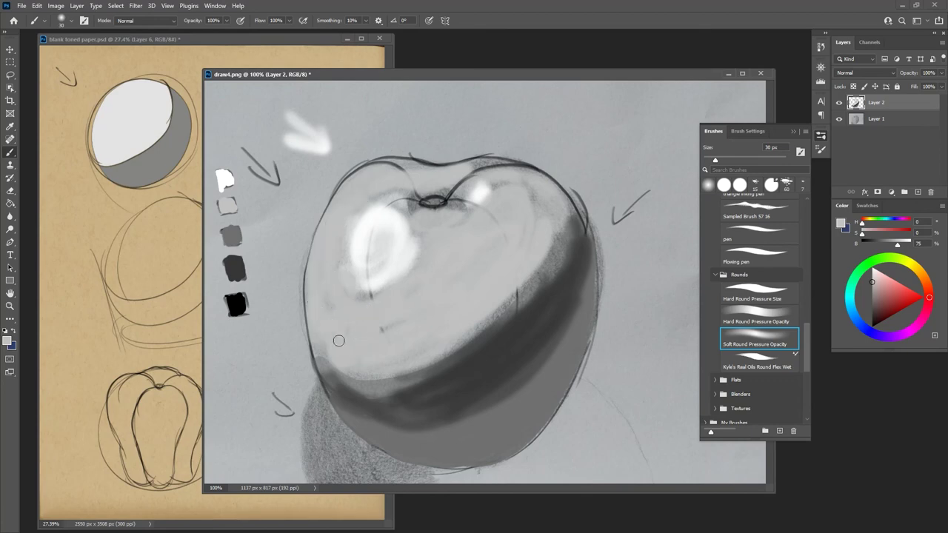
{"action": "left_click_drag", "start_coordinate": [540, 240], "coordinate": [539, 252]}
{"action": "mouse_move", "coordinate": [434, 362]}
{"action": "left_mouse_down"}
{"action": "mouse_move", "coordinate": [348, 370]}
{"action": "mouse_move", "coordinate": [436, 358]}
{"action": "left_mouse_up"}
{"action": "mouse_move", "coordinate": [505, 301]}
{"action": "left_mouse_down"}
{"action": "mouse_move", "coordinate": [547, 233]}
{"action": "mouse_move", "coordinate": [508, 305]}
{"action": "mouse_move", "coordinate": [527, 196]}
{"action": "left_mouse_up"}
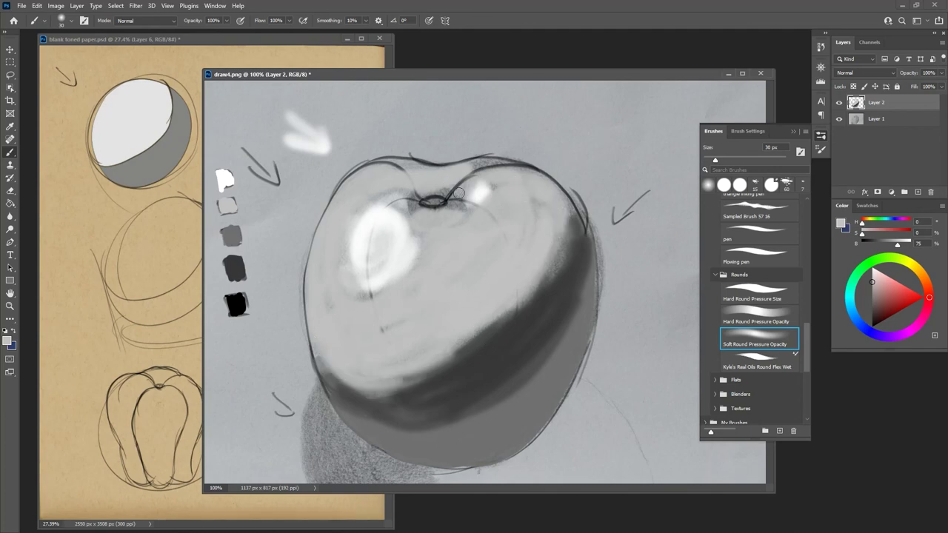
Step: Shade the hollow around the stem with middle grey and deepen it with dark grey
{"action": "left_click", "coordinate": [228, 259], "text": "alt"}
{"action": "mouse_move", "coordinate": [410, 195]}
{"action": "left_mouse_down"}
{"action": "mouse_move", "coordinate": [442, 192]}
{"action": "mouse_move", "coordinate": [412, 202]}
{"action": "mouse_move", "coordinate": [420, 184]}
{"action": "mouse_move", "coordinate": [430, 183]}
{"action": "mouse_move", "coordinate": [406, 197]}
{"action": "left_mouse_up"}
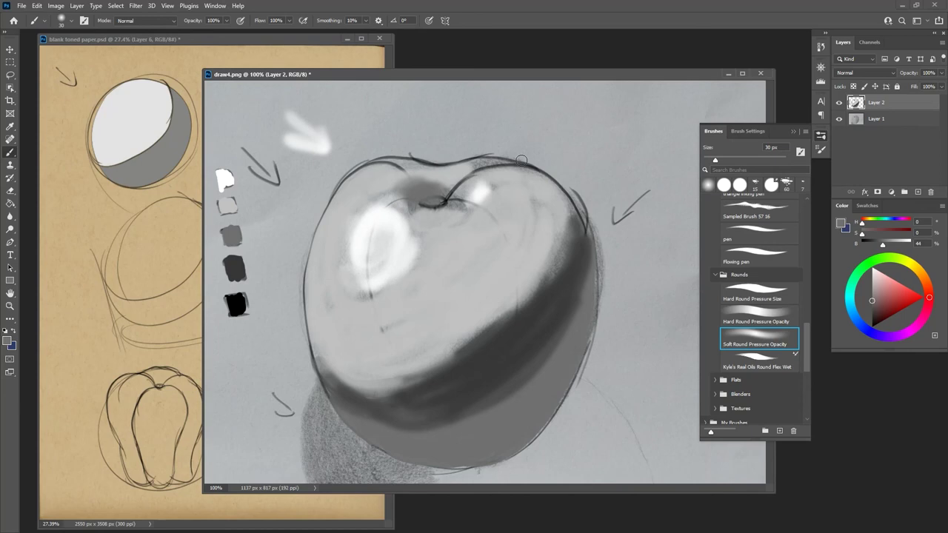
{"action": "left_click", "coordinate": [233, 261], "text": "alt"}
{"action": "mouse_move", "coordinate": [405, 185]}
{"action": "left_mouse_down"}
{"action": "mouse_move", "coordinate": [419, 186]}
{"action": "mouse_move", "coordinate": [412, 183]}
{"action": "left_mouse_up"}
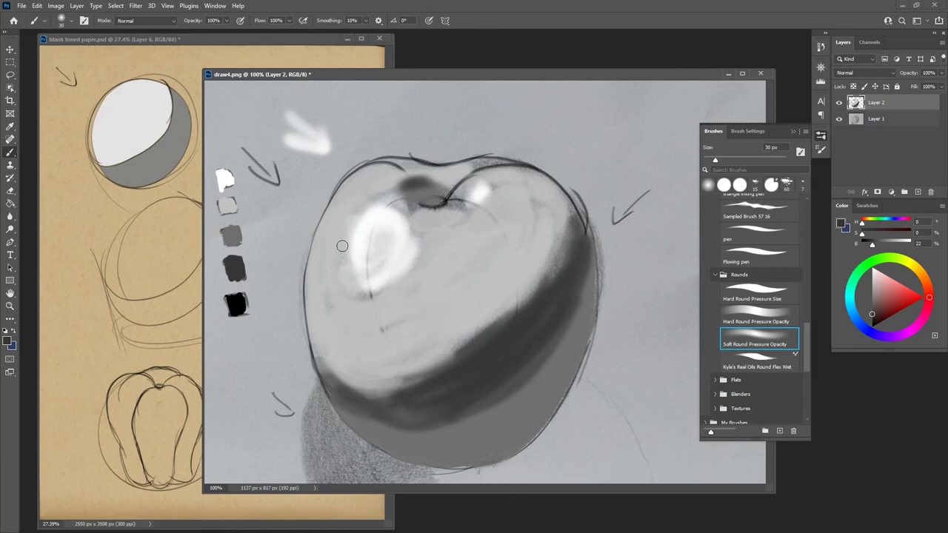
Step: Sample white from the value scale and enlarge the highlights beside the stem and on the pepper's left lobe
{"action": "left_click", "coordinate": [227, 178], "text": "alt"}
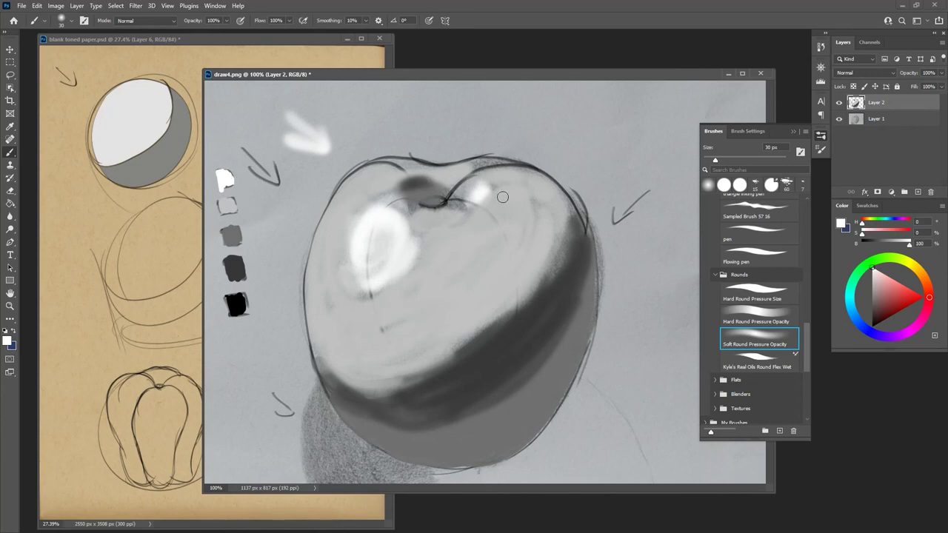
{"action": "mouse_move", "coordinate": [490, 182]}
{"action": "left_mouse_down"}
{"action": "mouse_move", "coordinate": [492, 191]}
{"action": "mouse_move", "coordinate": [450, 213]}
{"action": "mouse_move", "coordinate": [467, 208]}
{"action": "mouse_move", "coordinate": [458, 186]}
{"action": "left_mouse_up"}
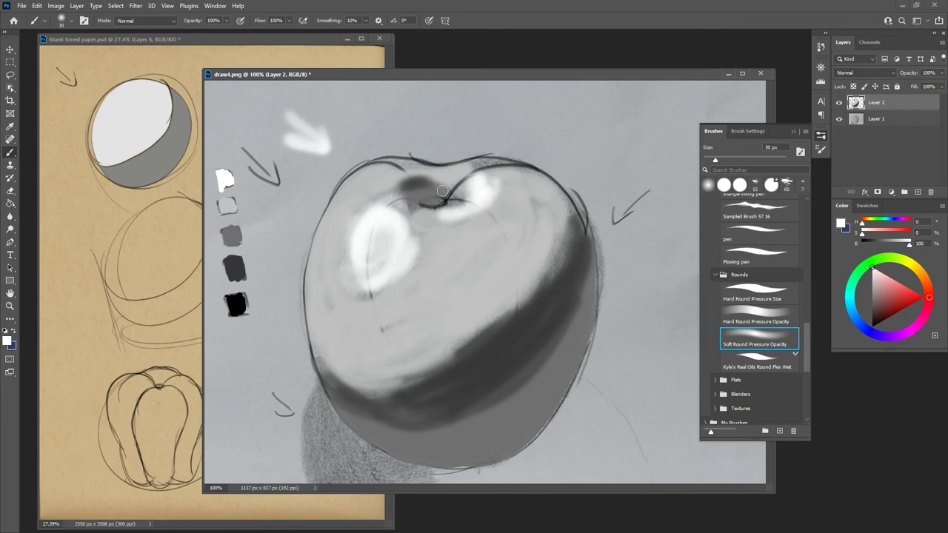
{"action": "mouse_move", "coordinate": [370, 212]}
{"action": "left_mouse_down"}
{"action": "mouse_move", "coordinate": [341, 248]}
{"action": "mouse_move", "coordinate": [370, 215]}
{"action": "mouse_move", "coordinate": [352, 279]}
{"action": "mouse_move", "coordinate": [360, 202]}
{"action": "mouse_move", "coordinate": [365, 227]}
{"action": "mouse_move", "coordinate": [335, 270]}
{"action": "mouse_move", "coordinate": [364, 285]}
{"action": "mouse_move", "coordinate": [354, 201]}
{"action": "mouse_move", "coordinate": [334, 251]}
{"action": "mouse_move", "coordinate": [356, 274]}
{"action": "mouse_move", "coordinate": [388, 283]}
{"action": "mouse_move", "coordinate": [361, 291]}
{"action": "left_mouse_up"}
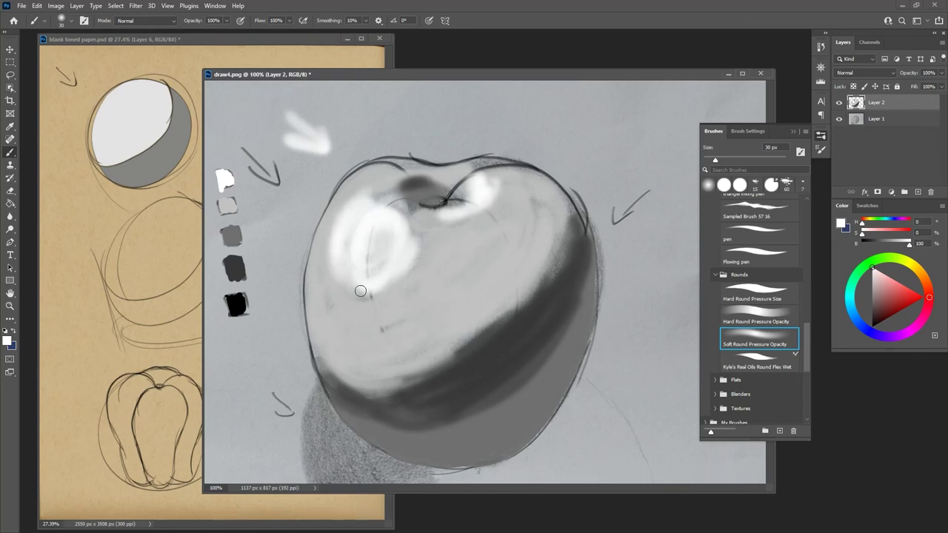
Step: Mark light-ray lines along both sides of the pepper in black with the Hard Round Pressure Opacity brush
{"action": "left_click_drag", "start_coordinate": [618, 75], "coordinate": [567, 57]}
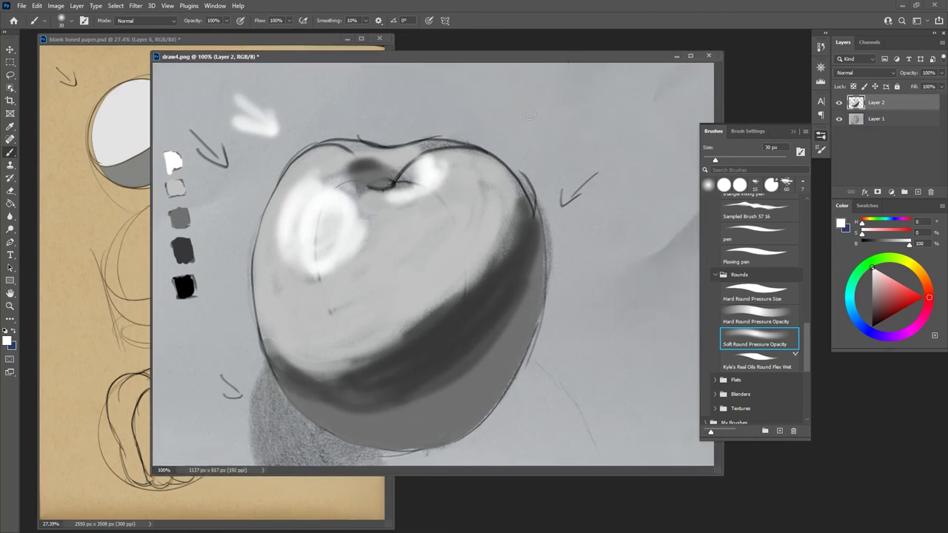
{"action": "left_click", "coordinate": [185, 286], "text": "alt"}
{"action": "left_click", "coordinate": [745, 317]}
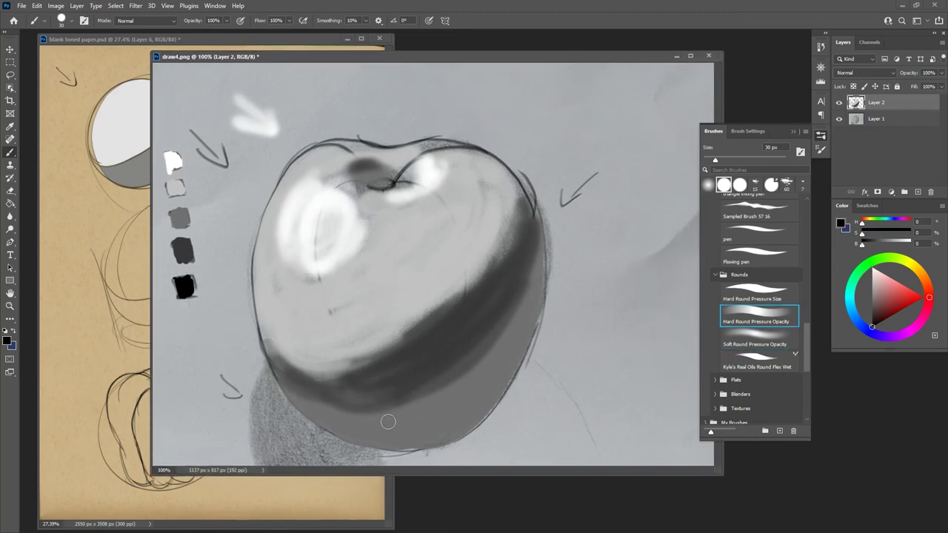
{"action": "left_click_drag", "start_coordinate": [252, 345], "coordinate": [293, 449]}
{"action": "left_click_drag", "start_coordinate": [511, 156], "coordinate": [613, 326]}
Step: Outline the cast shadow in black beneath the pepper and out to its lower right as a flattened ellipse
{"action": "left_click_drag", "start_coordinate": [299, 438], "coordinate": [331, 460]}
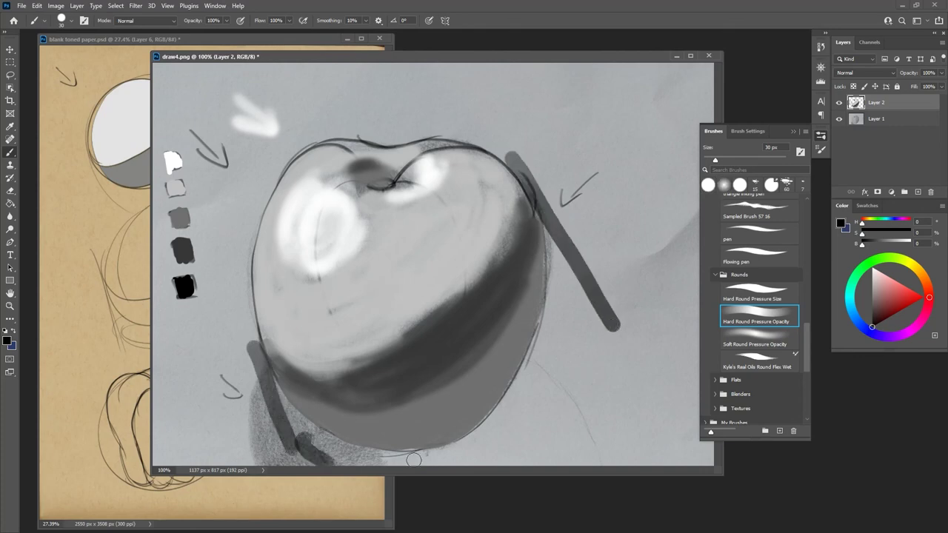
{"action": "mouse_move", "coordinate": [296, 424]}
{"action": "left_mouse_down"}
{"action": "mouse_move", "coordinate": [319, 452]}
{"action": "mouse_move", "coordinate": [328, 445]}
{"action": "mouse_move", "coordinate": [430, 459]}
{"action": "left_mouse_up"}
{"action": "left_click_drag", "start_coordinate": [305, 442], "coordinate": [301, 423]}
{"action": "mouse_move", "coordinate": [511, 391]}
{"action": "left_mouse_down"}
{"action": "mouse_move", "coordinate": [565, 373]}
{"action": "mouse_move", "coordinate": [639, 402]}
{"action": "mouse_move", "coordinate": [606, 364]}
{"action": "mouse_move", "coordinate": [628, 444]}
{"action": "left_mouse_up"}
{"action": "mouse_move", "coordinate": [649, 413]}
{"action": "left_mouse_down"}
{"action": "mouse_move", "coordinate": [613, 450]}
{"action": "mouse_move", "coordinate": [488, 474]}
{"action": "left_mouse_up"}
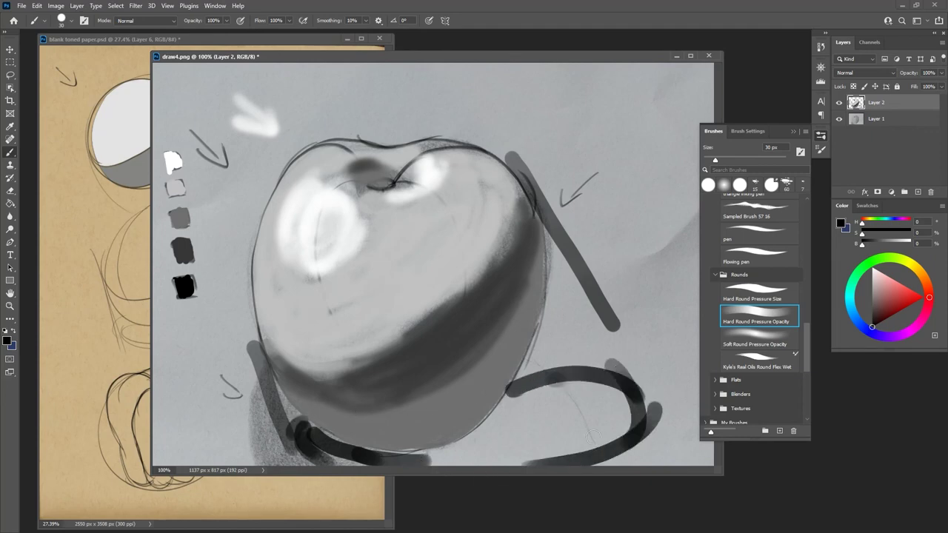
{"action": "left_click_drag", "start_coordinate": [616, 423], "coordinate": [455, 465]}
{"action": "mouse_move", "coordinate": [533, 398]}
{"action": "left_mouse_down"}
{"action": "mouse_move", "coordinate": [519, 416]}
{"action": "mouse_move", "coordinate": [516, 403]}
{"action": "mouse_move", "coordinate": [492, 418]}
{"action": "left_mouse_up"}
Step: Enlarge the pepper drawing's window to show the whole canvas, and fill the cast shadow with solid black
{"action": "left_click_drag", "start_coordinate": [718, 475], "coordinate": [806, 531]}
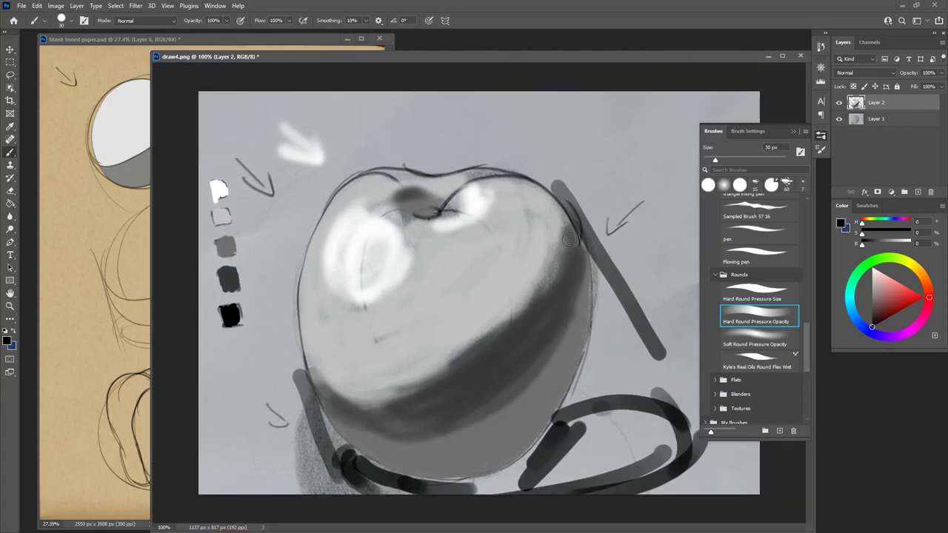
{"action": "left_click_drag", "start_coordinate": [454, 59], "coordinate": [397, 45]}
{"action": "mouse_move", "coordinate": [495, 410]}
{"action": "left_mouse_down"}
{"action": "mouse_move", "coordinate": [433, 465]}
{"action": "mouse_move", "coordinate": [370, 472]}
{"action": "mouse_move", "coordinate": [449, 457]}
{"action": "mouse_move", "coordinate": [385, 469]}
{"action": "mouse_move", "coordinate": [457, 465]}
{"action": "mouse_move", "coordinate": [445, 467]}
{"action": "mouse_move", "coordinate": [493, 437]}
{"action": "mouse_move", "coordinate": [486, 409]}
{"action": "mouse_move", "coordinate": [573, 404]}
{"action": "mouse_move", "coordinate": [511, 426]}
{"action": "mouse_move", "coordinate": [592, 443]}
{"action": "mouse_move", "coordinate": [457, 466]}
{"action": "mouse_move", "coordinate": [581, 449]}
{"action": "mouse_move", "coordinate": [585, 439]}
{"action": "mouse_move", "coordinate": [547, 405]}
{"action": "mouse_move", "coordinate": [487, 409]}
{"action": "mouse_move", "coordinate": [423, 465]}
{"action": "mouse_move", "coordinate": [296, 464]}
{"action": "mouse_move", "coordinate": [275, 448]}
{"action": "mouse_move", "coordinate": [323, 468]}
{"action": "mouse_move", "coordinate": [296, 471]}
{"action": "mouse_move", "coordinate": [459, 469]}
{"action": "mouse_move", "coordinate": [581, 433]}
{"action": "mouse_move", "coordinate": [523, 393]}
{"action": "mouse_move", "coordinate": [525, 442]}
{"action": "mouse_move", "coordinate": [539, 465]}
{"action": "mouse_move", "coordinate": [491, 479]}
{"action": "left_mouse_up"}
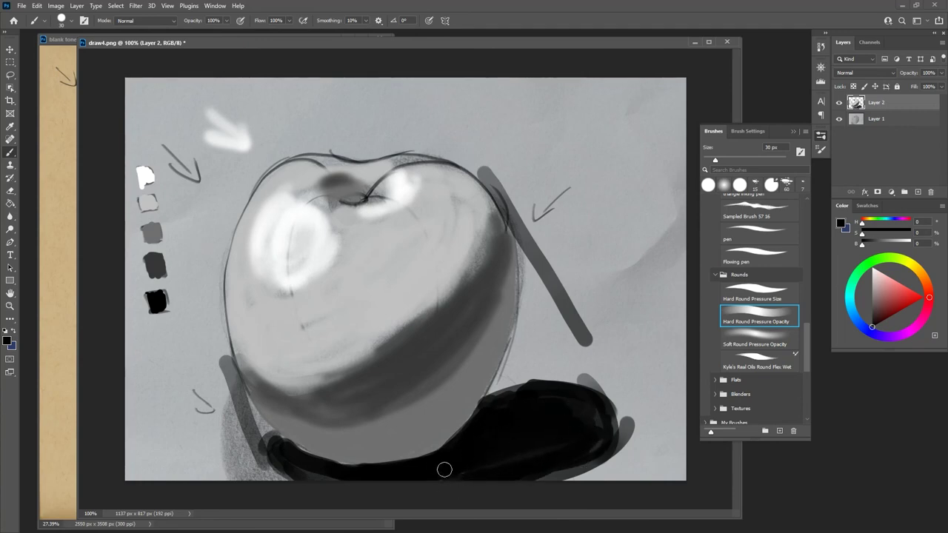
{"action": "mouse_move", "coordinate": [312, 476]}
{"action": "left_mouse_down"}
{"action": "mouse_move", "coordinate": [267, 451]}
{"action": "mouse_move", "coordinate": [304, 471]}
{"action": "mouse_move", "coordinate": [326, 459]}
{"action": "mouse_move", "coordinate": [385, 466]}
{"action": "mouse_move", "coordinate": [458, 440]}
{"action": "left_mouse_up"}
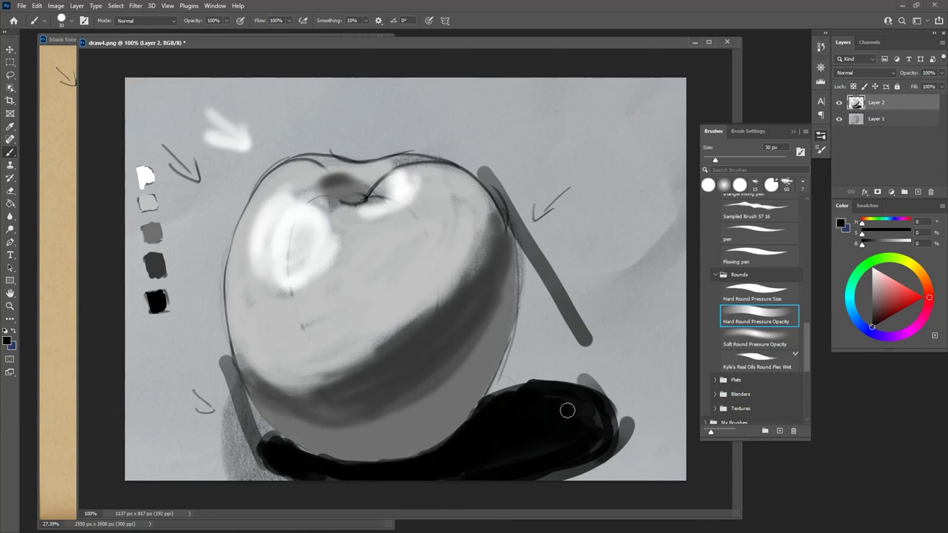
Step: Examine the pepper and its cast shadow at thumbnail size to judge the overall value contrast
{"action": "key", "text": "ctrl+minus"}
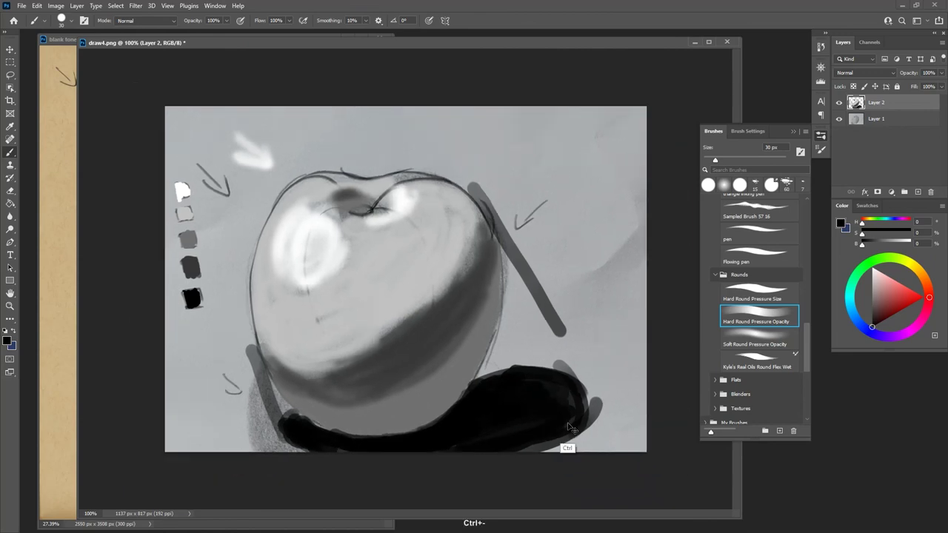
{"action": "key", "text": "ctrl+minus"}
{"action": "key", "text": "ctrl+minus"}
{"action": "key", "text": "ctrl+minus"}
{"action": "key", "text": "ctrl+minus"}
{"action": "key", "text": "ctrl+minus"}
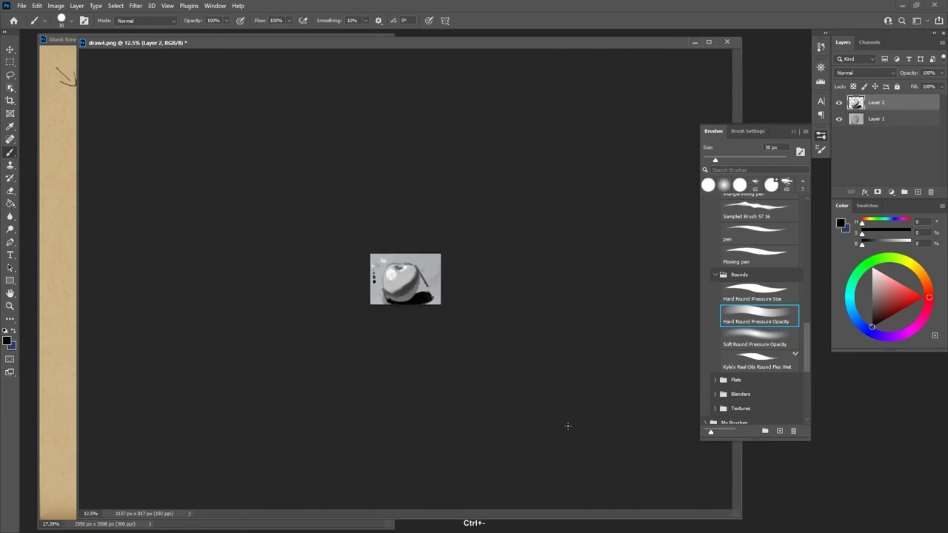
{"action": "key", "text": "ctrl+equal"}
{"action": "key", "text": "ctrl+equal"}
{"action": "key", "text": "ctrl+equal"}
{"action": "key", "text": "ctrl+equal"}
{"action": "key", "text": "ctrl+equal"}
{"action": "key", "text": "ctrl+equal"}
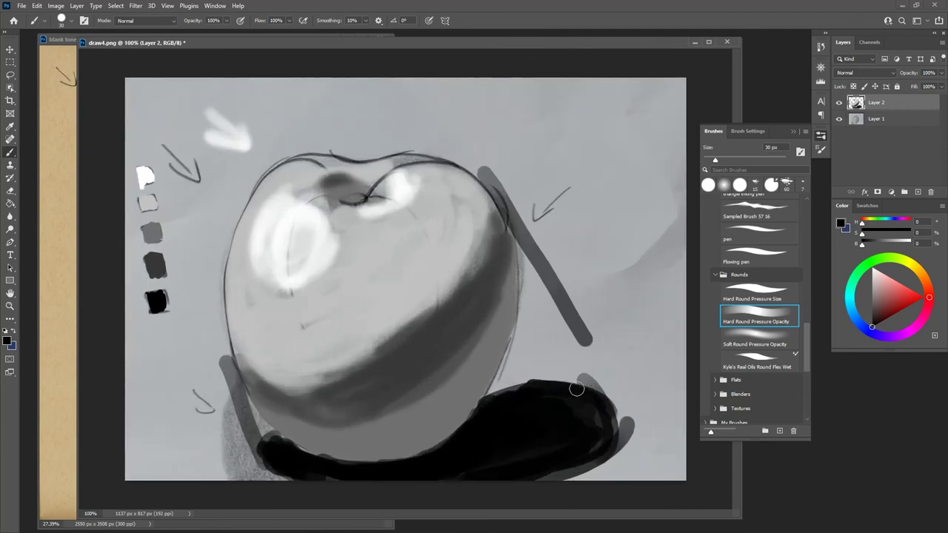
Step: Extend the core shadow down into the reflected-light area with curved strokes of sampled dark grey
{"action": "left_click", "coordinate": [156, 256], "text": "alt"}
{"action": "mouse_move", "coordinate": [278, 392]}
{"action": "left_mouse_down"}
{"action": "mouse_move", "coordinate": [333, 411]}
{"action": "mouse_move", "coordinate": [393, 411]}
{"action": "left_mouse_up"}
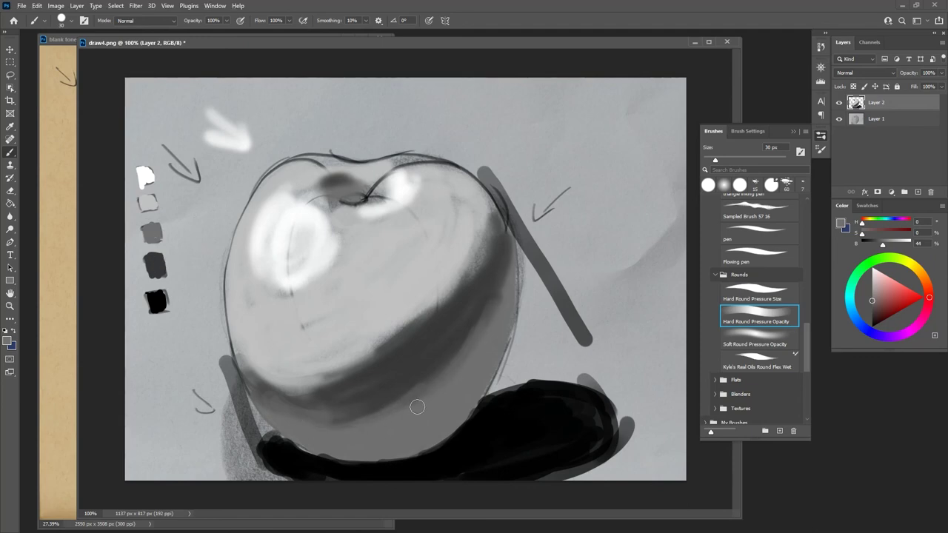
{"action": "left_click", "coordinate": [157, 287], "text": "alt"}
{"action": "mouse_move", "coordinate": [259, 391]}
{"action": "left_mouse_down"}
{"action": "mouse_move", "coordinate": [286, 408]}
{"action": "mouse_move", "coordinate": [380, 417]}
{"action": "left_mouse_up"}
{"action": "left_click_drag", "start_coordinate": [290, 418], "coordinate": [432, 383]}
{"action": "mouse_move", "coordinate": [349, 425]}
{"action": "left_mouse_down"}
{"action": "mouse_move", "coordinate": [449, 383]}
{"action": "mouse_move", "coordinate": [489, 327]}
{"action": "left_mouse_up"}
{"action": "left_click_drag", "start_coordinate": [440, 404], "coordinate": [370, 432]}
{"action": "left_click_drag", "start_coordinate": [316, 419], "coordinate": [364, 435]}
{"action": "mouse_move", "coordinate": [275, 413]}
{"action": "left_mouse_down"}
{"action": "mouse_move", "coordinate": [324, 432]}
{"action": "mouse_move", "coordinate": [462, 379]}
{"action": "left_mouse_up"}
{"action": "mouse_move", "coordinate": [493, 304]}
{"action": "left_mouse_down"}
{"action": "mouse_move", "coordinate": [493, 319]}
{"action": "mouse_move", "coordinate": [449, 344]}
{"action": "left_mouse_up"}
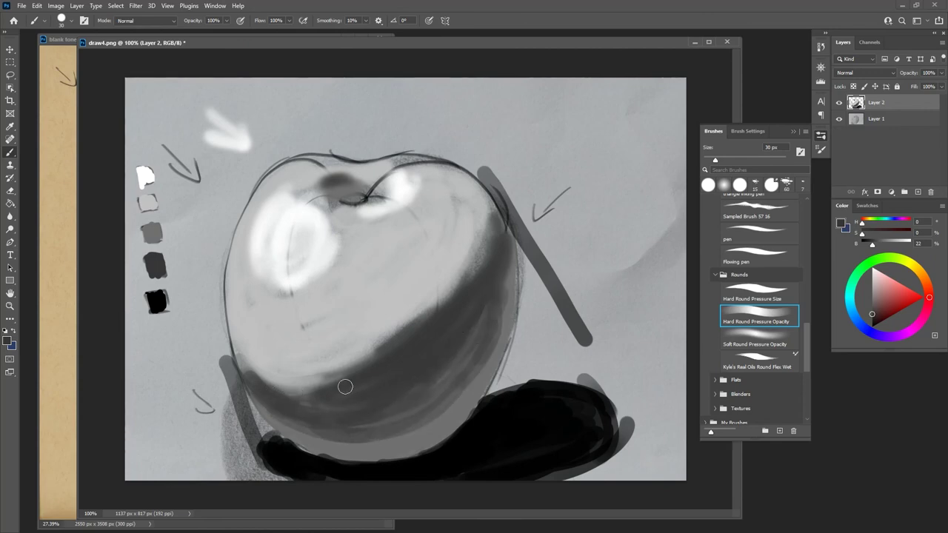
Step: Paint a middle-grey halftone band around the lit area, following the pepper's rounded form above the core shadow
{"action": "left_click", "coordinate": [151, 254], "text": "alt"}
{"action": "mouse_move", "coordinate": [252, 364]}
{"action": "left_mouse_down"}
{"action": "mouse_move", "coordinate": [312, 363]}
{"action": "mouse_move", "coordinate": [436, 296]}
{"action": "mouse_move", "coordinate": [268, 354]}
{"action": "left_mouse_up"}
{"action": "mouse_move", "coordinate": [233, 306]}
{"action": "left_mouse_down"}
{"action": "mouse_move", "coordinate": [273, 376]}
{"action": "mouse_move", "coordinate": [363, 342]}
{"action": "mouse_move", "coordinate": [471, 182]}
{"action": "mouse_move", "coordinate": [478, 239]}
{"action": "mouse_move", "coordinate": [483, 208]}
{"action": "mouse_move", "coordinate": [432, 297]}
{"action": "left_mouse_up"}
{"action": "left_click_drag", "start_coordinate": [230, 295], "coordinate": [356, 362]}
{"action": "left_click_drag", "start_coordinate": [394, 320], "coordinate": [428, 297]}
{"action": "mouse_move", "coordinate": [479, 197]}
{"action": "left_mouse_down"}
{"action": "mouse_move", "coordinate": [455, 253]}
{"action": "mouse_move", "coordinate": [463, 178]}
{"action": "mouse_move", "coordinate": [452, 171]}
{"action": "mouse_move", "coordinate": [464, 182]}
{"action": "mouse_move", "coordinate": [433, 171]}
{"action": "left_mouse_up"}
{"action": "mouse_move", "coordinate": [250, 269]}
{"action": "left_mouse_down"}
{"action": "mouse_move", "coordinate": [255, 339]}
{"action": "mouse_move", "coordinate": [346, 335]}
{"action": "mouse_move", "coordinate": [444, 250]}
{"action": "mouse_move", "coordinate": [459, 216]}
{"action": "mouse_move", "coordinate": [455, 265]}
{"action": "mouse_move", "coordinate": [400, 317]}
{"action": "left_mouse_up"}
Step: Rework the core shadow with sampled dark grey, from the upper right edge down to the pepper's lower left
{"action": "left_click", "coordinate": [153, 280], "text": "alt"}
{"action": "mouse_move", "coordinate": [311, 362]}
{"action": "left_mouse_down"}
{"action": "mouse_move", "coordinate": [273, 384]}
{"action": "mouse_move", "coordinate": [309, 394]}
{"action": "mouse_move", "coordinate": [442, 323]}
{"action": "mouse_move", "coordinate": [360, 377]}
{"action": "mouse_move", "coordinate": [476, 271]}
{"action": "mouse_move", "coordinate": [491, 229]}
{"action": "left_mouse_up"}
{"action": "mouse_move", "coordinate": [489, 288]}
{"action": "left_mouse_down"}
{"action": "mouse_move", "coordinate": [436, 377]}
{"action": "mouse_move", "coordinate": [369, 418]}
{"action": "mouse_move", "coordinate": [473, 342]}
{"action": "mouse_move", "coordinate": [360, 431]}
{"action": "mouse_move", "coordinate": [274, 410]}
{"action": "mouse_move", "coordinate": [359, 449]}
{"action": "mouse_move", "coordinate": [325, 420]}
{"action": "mouse_move", "coordinate": [340, 445]}
{"action": "mouse_move", "coordinate": [420, 426]}
{"action": "mouse_move", "coordinate": [320, 433]}
{"action": "mouse_move", "coordinate": [397, 437]}
{"action": "mouse_move", "coordinate": [438, 405]}
{"action": "mouse_move", "coordinate": [340, 451]}
{"action": "mouse_move", "coordinate": [414, 441]}
{"action": "mouse_move", "coordinate": [310, 431]}
{"action": "left_mouse_up"}
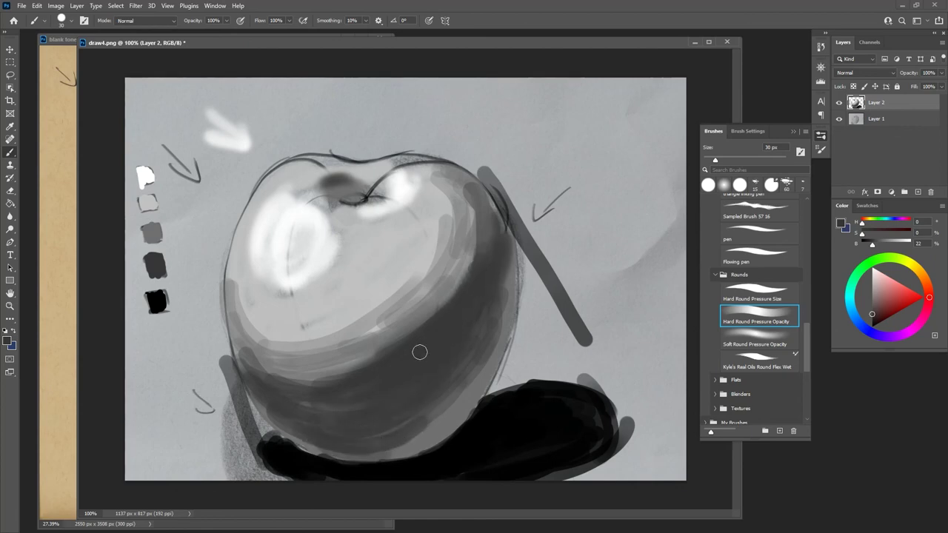
Step: Deepen the centre of the core shadow and the pepper's bottom edge with black and sampled near-black
{"action": "left_click", "coordinate": [157, 301], "text": "alt"}
{"action": "mouse_move", "coordinate": [381, 366]}
{"action": "left_mouse_down"}
{"action": "mouse_move", "coordinate": [426, 339]}
{"action": "mouse_move", "coordinate": [372, 378]}
{"action": "mouse_move", "coordinate": [388, 375]}
{"action": "mouse_move", "coordinate": [445, 309]}
{"action": "mouse_move", "coordinate": [411, 363]}
{"action": "left_mouse_up"}
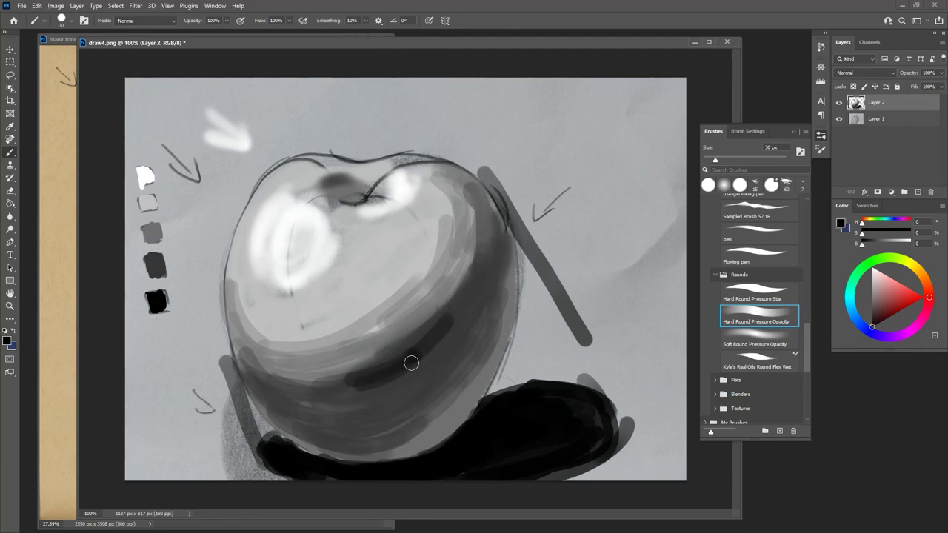
{"action": "left_click", "coordinate": [396, 367], "text": "alt"}
{"action": "left_click_drag", "start_coordinate": [360, 392], "coordinate": [390, 381]}
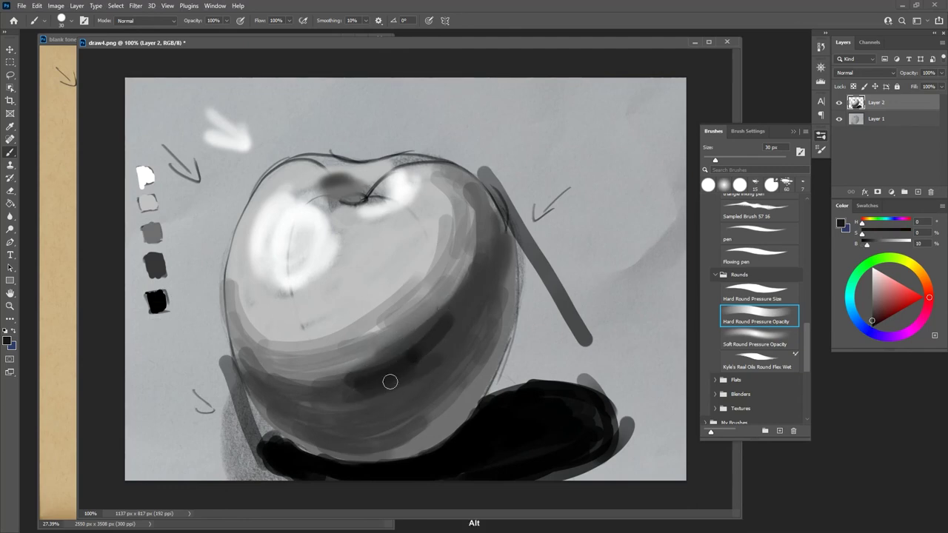
{"action": "mouse_move", "coordinate": [422, 343]}
{"action": "left_mouse_down"}
{"action": "mouse_move", "coordinate": [311, 378]}
{"action": "mouse_move", "coordinate": [375, 361]}
{"action": "mouse_move", "coordinate": [456, 293]}
{"action": "mouse_move", "coordinate": [428, 359]}
{"action": "left_mouse_up"}
{"action": "mouse_move", "coordinate": [473, 318]}
{"action": "left_mouse_down"}
{"action": "mouse_move", "coordinate": [324, 389]}
{"action": "mouse_move", "coordinate": [462, 302]}
{"action": "left_mouse_up"}
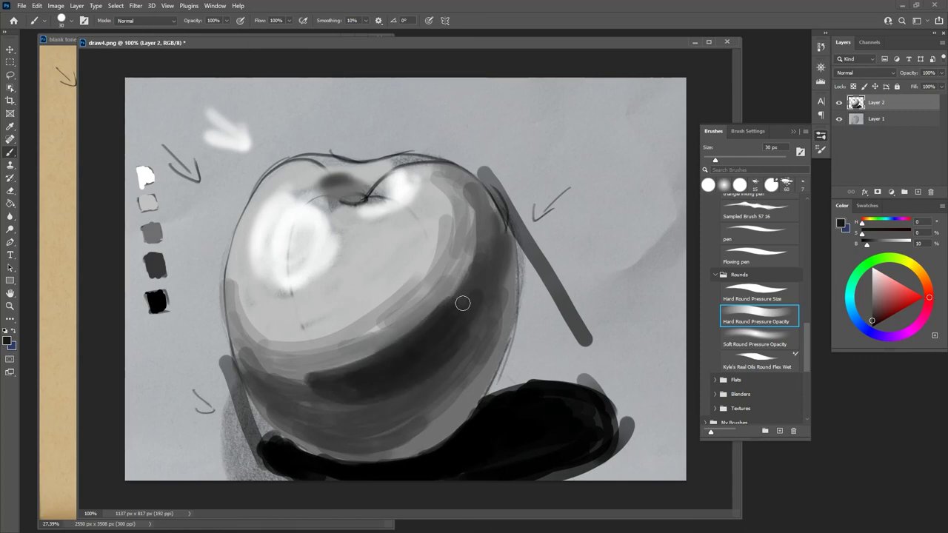
{"action": "mouse_move", "coordinate": [345, 394]}
{"action": "left_mouse_down"}
{"action": "mouse_move", "coordinate": [258, 376]}
{"action": "mouse_move", "coordinate": [313, 382]}
{"action": "mouse_move", "coordinate": [439, 357]}
{"action": "mouse_move", "coordinate": [336, 416]}
{"action": "mouse_move", "coordinate": [374, 421]}
{"action": "left_mouse_up"}
{"action": "mouse_move", "coordinate": [366, 452]}
{"action": "left_mouse_down"}
{"action": "mouse_move", "coordinate": [430, 433]}
{"action": "mouse_move", "coordinate": [391, 448]}
{"action": "left_mouse_up"}
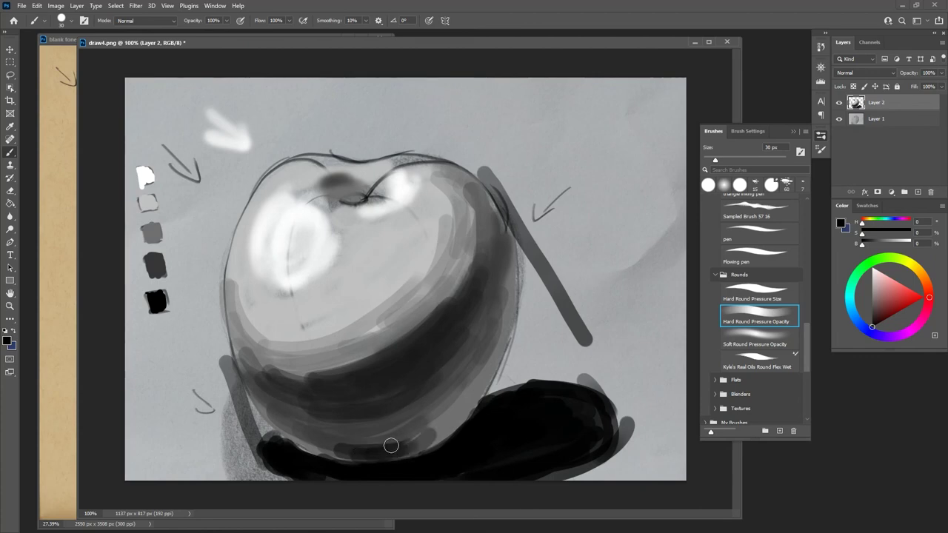
Step: Paint light-grey reflected light along the pepper's lower right edge, just above the cast shadow
{"action": "left_click", "coordinate": [442, 419], "text": "alt"}
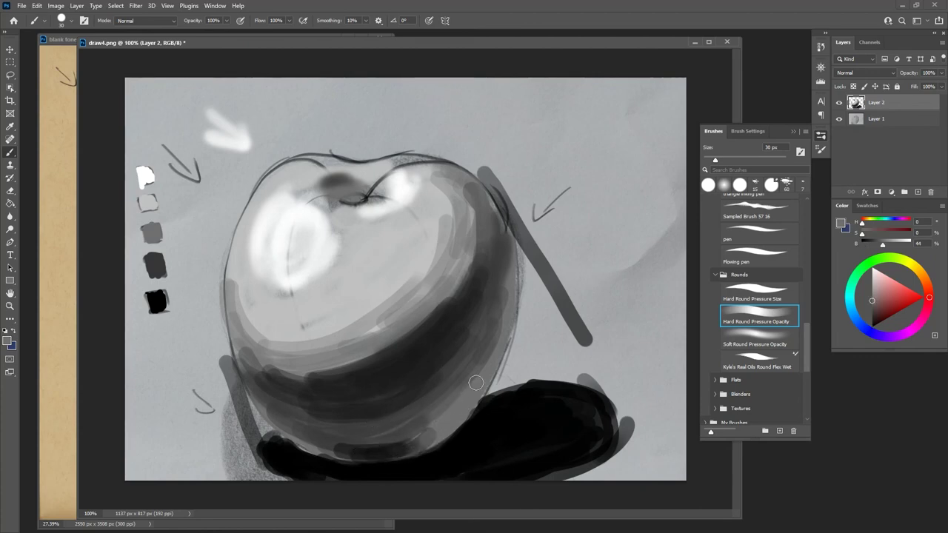
{"action": "left_click", "coordinate": [150, 227], "text": "alt"}
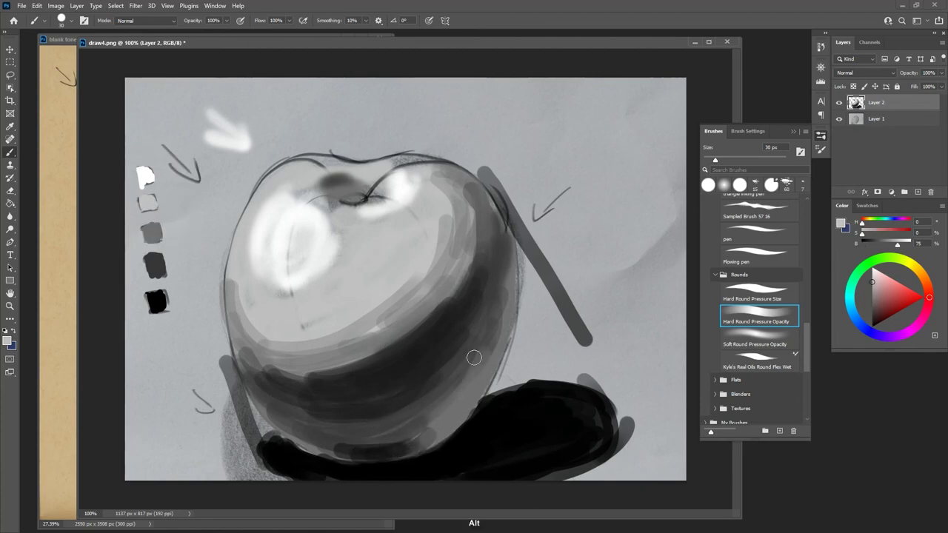
{"action": "mouse_move", "coordinate": [473, 366]}
{"action": "left_mouse_down"}
{"action": "mouse_move", "coordinate": [489, 343]}
{"action": "mouse_move", "coordinate": [462, 397]}
{"action": "mouse_move", "coordinate": [496, 336]}
{"action": "mouse_move", "coordinate": [458, 404]}
{"action": "mouse_move", "coordinate": [493, 318]}
{"action": "mouse_move", "coordinate": [456, 379]}
{"action": "left_mouse_up"}
{"action": "left_click_drag", "start_coordinate": [485, 330], "coordinate": [433, 407]}
{"action": "mouse_move", "coordinate": [473, 382]}
{"action": "left_mouse_down"}
{"action": "mouse_move", "coordinate": [505, 306]}
{"action": "mouse_move", "coordinate": [499, 351]}
{"action": "left_mouse_up"}
{"action": "left_click_drag", "start_coordinate": [424, 432], "coordinate": [445, 411]}
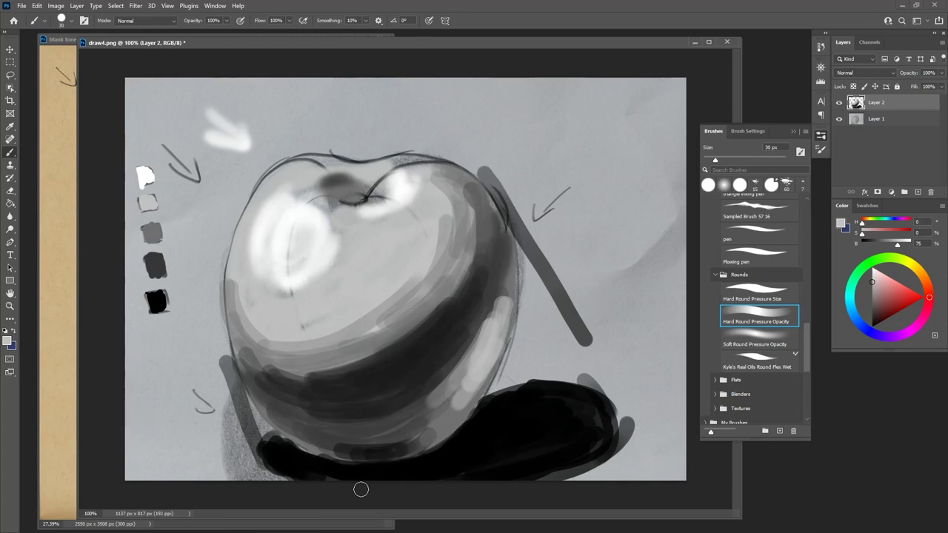
Step: Examine the pepper at thumbnail size to judge how the halftones, core shadow and reflected light read
{"action": "key", "text": "ctrl+minus"}
{"action": "key", "text": "ctrl+minus"}
{"action": "key", "text": "ctrl+minus"}
{"action": "key", "text": "ctrl+minus"}
{"action": "key", "text": "ctrl+minus"}
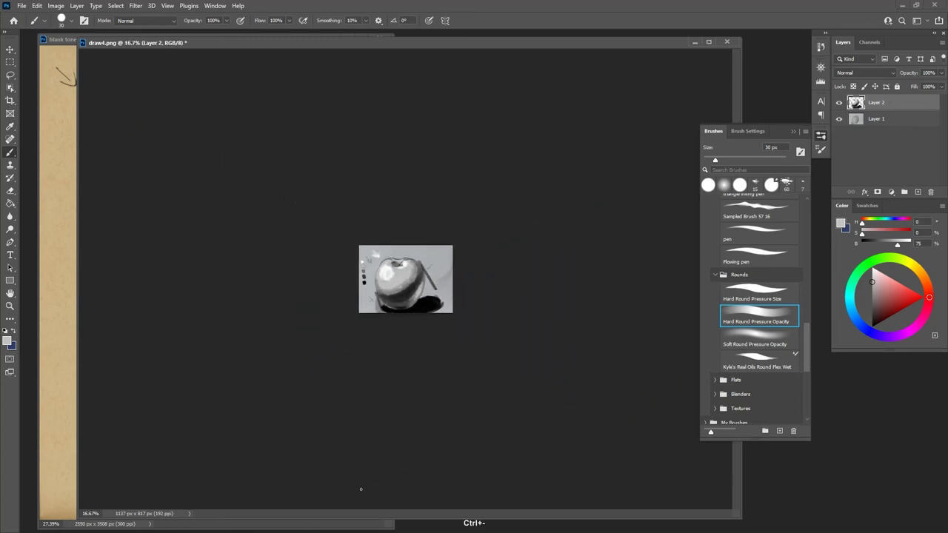
{"action": "key", "text": "ctrl+minus"}
{"action": "key", "text": "ctrl+minus"}
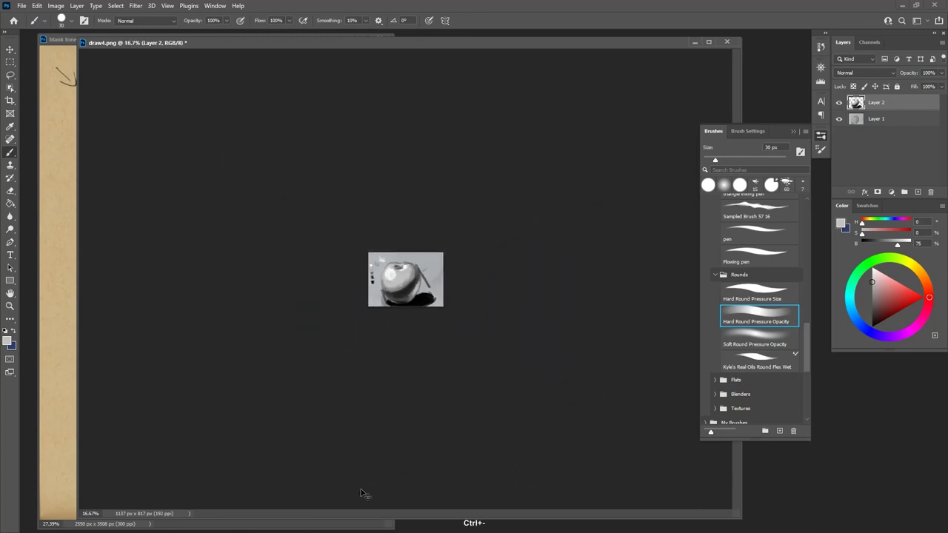
{"action": "key", "text": "ctrl+equal"}
{"action": "key", "text": "ctrl+equal"}
{"action": "key", "text": "ctrl+equal"}
{"action": "key", "text": "ctrl+equal"}
{"action": "key", "text": "ctrl+equal"}
{"action": "key", "text": "ctrl+equal"}
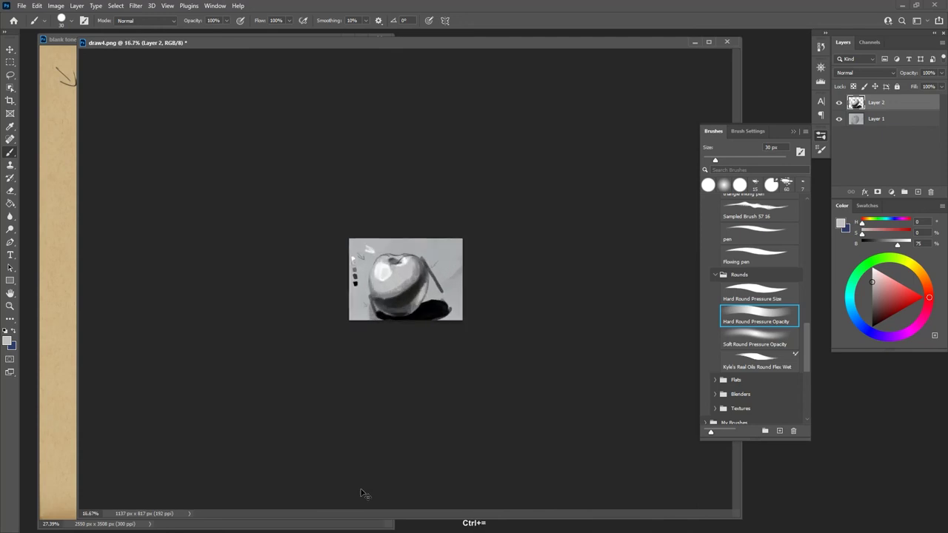
{"action": "key", "text": "ctrl+equal"}
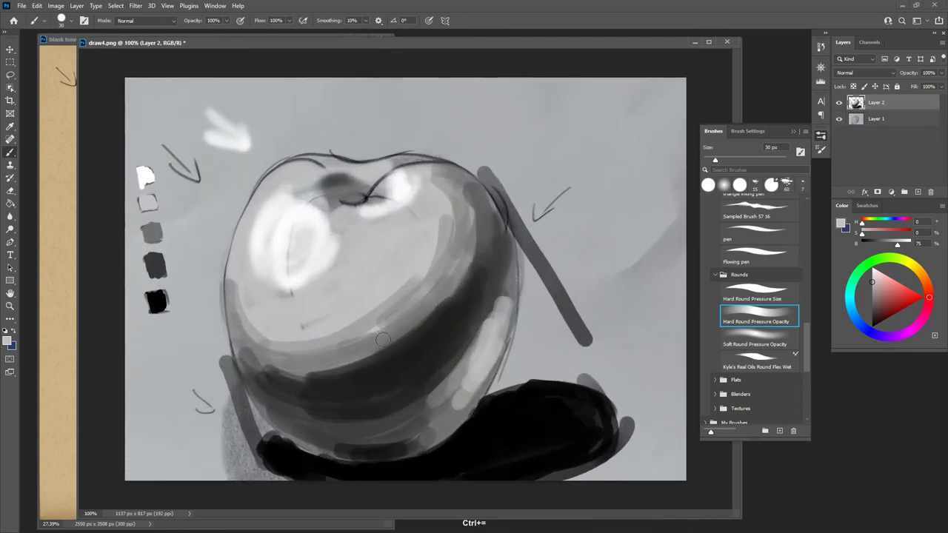
Step: Soften the core shadow's upper edge with sampled dark grey, switching to the Soft Round Pressure Opacity brush at 70 px
{"action": "left_click", "coordinate": [358, 379], "text": "alt"}
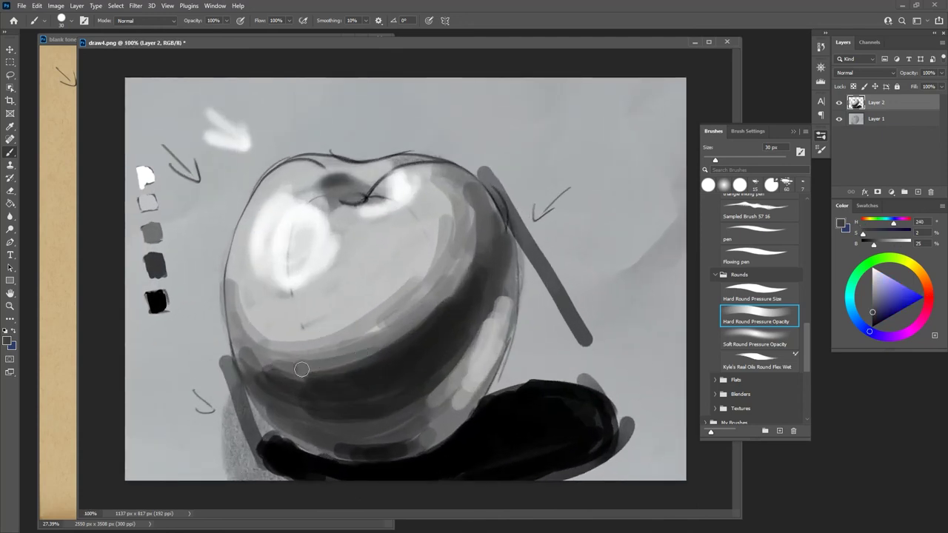
{"action": "mouse_move", "coordinate": [302, 369]}
{"action": "left_mouse_down"}
{"action": "mouse_move", "coordinate": [410, 333]}
{"action": "mouse_move", "coordinate": [428, 315]}
{"action": "left_mouse_up"}
{"action": "mouse_move", "coordinate": [269, 361]}
{"action": "left_mouse_down"}
{"action": "mouse_move", "coordinate": [444, 295]}
{"action": "mouse_move", "coordinate": [454, 280]}
{"action": "left_mouse_up"}
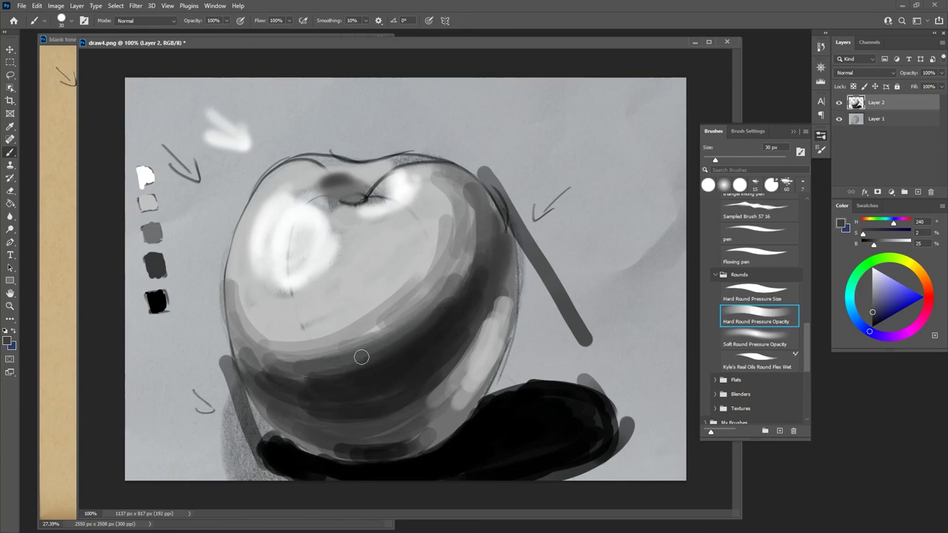
{"action": "left_click", "coordinate": [757, 337]}
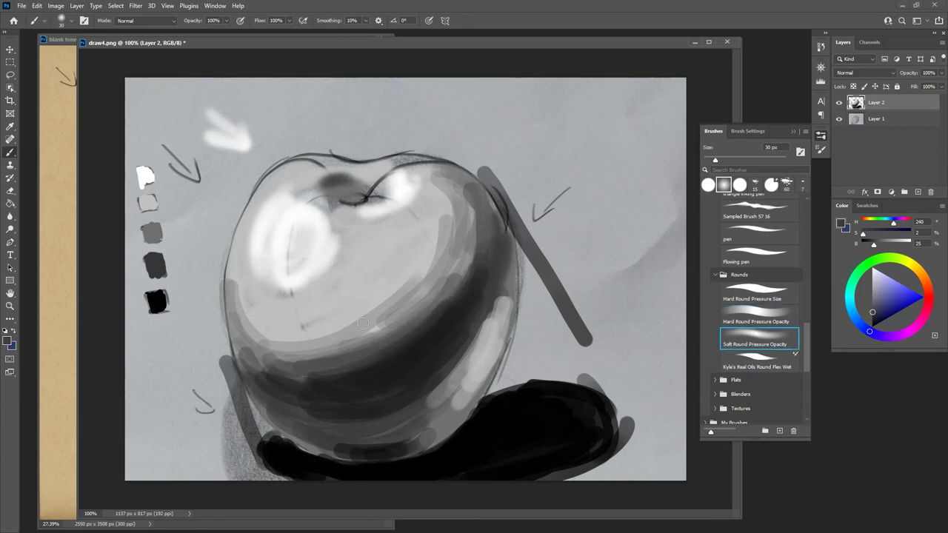
{"action": "key", "text": "bracketright"}
{"action": "mouse_move", "coordinate": [383, 358]}
{"action": "left_mouse_down"}
{"action": "mouse_move", "coordinate": [442, 312]}
{"action": "mouse_move", "coordinate": [369, 360]}
{"action": "mouse_move", "coordinate": [450, 298]}
{"action": "mouse_move", "coordinate": [474, 247]}
{"action": "mouse_move", "coordinate": [428, 313]}
{"action": "mouse_move", "coordinate": [331, 361]}
{"action": "mouse_move", "coordinate": [263, 347]}
{"action": "mouse_move", "coordinate": [295, 361]}
{"action": "mouse_move", "coordinate": [248, 314]}
{"action": "mouse_move", "coordinate": [280, 343]}
{"action": "mouse_move", "coordinate": [411, 306]}
{"action": "mouse_move", "coordinate": [426, 294]}
{"action": "mouse_move", "coordinate": [436, 251]}
{"action": "left_mouse_up"}
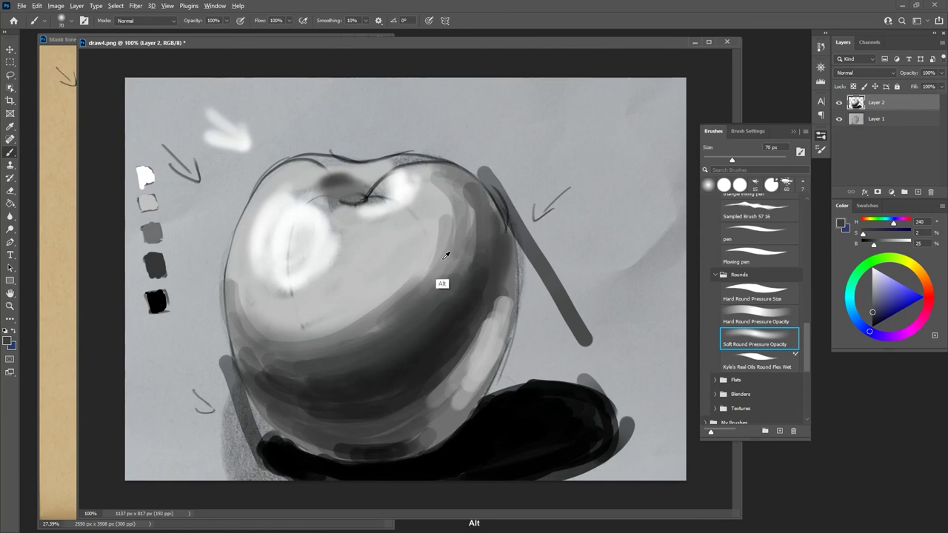
Step: Blend the halftone band into the lit area with a sampled mid-light grey, from the left side around to the upper right
{"action": "left_click", "coordinate": [437, 288], "text": "alt"}
{"action": "mouse_move", "coordinate": [255, 335]}
{"action": "left_mouse_down"}
{"action": "mouse_move", "coordinate": [439, 312]}
{"action": "mouse_move", "coordinate": [353, 340]}
{"action": "mouse_move", "coordinate": [248, 331]}
{"action": "mouse_move", "coordinate": [254, 307]}
{"action": "left_mouse_up"}
{"action": "mouse_move", "coordinate": [408, 299]}
{"action": "left_mouse_down"}
{"action": "mouse_move", "coordinate": [446, 237]}
{"action": "mouse_move", "coordinate": [436, 190]}
{"action": "mouse_move", "coordinate": [457, 235]}
{"action": "mouse_move", "coordinate": [351, 330]}
{"action": "mouse_move", "coordinate": [452, 279]}
{"action": "mouse_move", "coordinate": [311, 341]}
{"action": "left_mouse_up"}
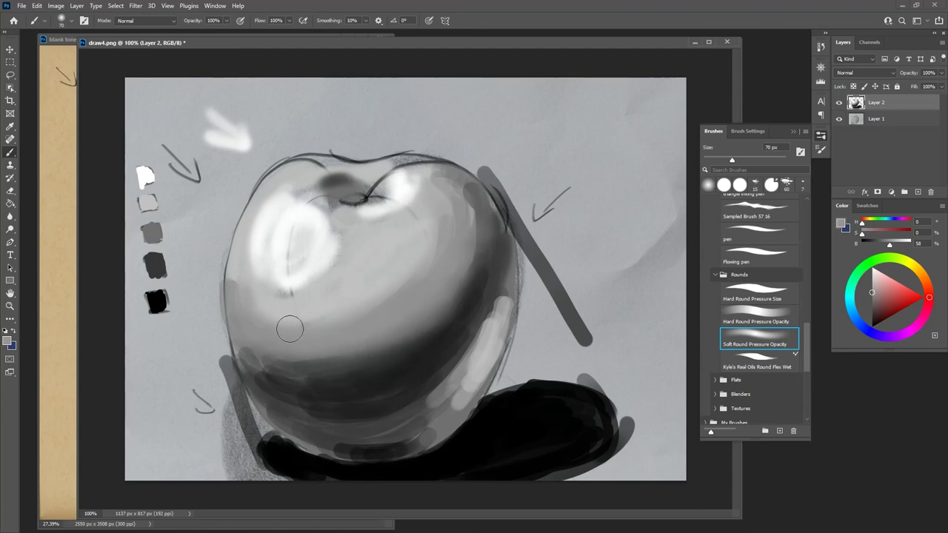
{"action": "left_click_drag", "start_coordinate": [248, 352], "coordinate": [311, 360]}
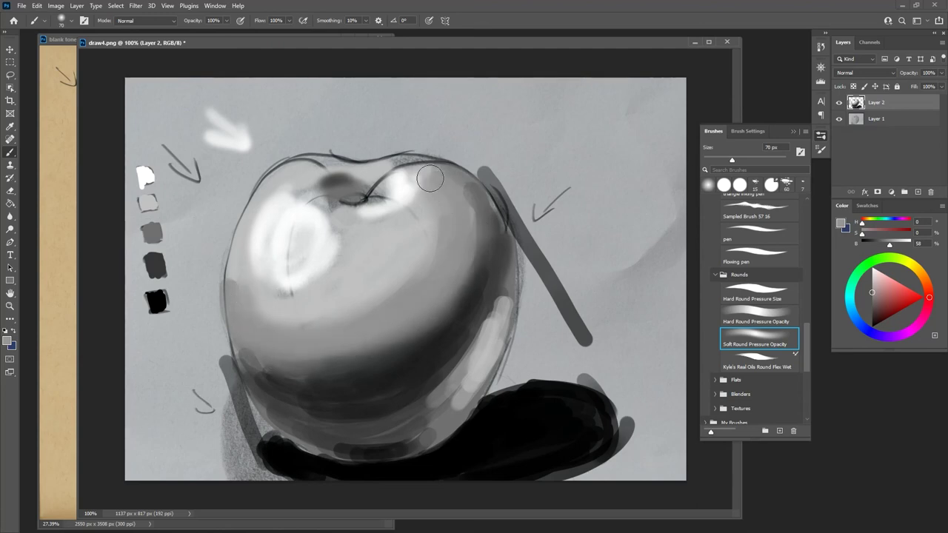
{"action": "left_click_drag", "start_coordinate": [437, 187], "coordinate": [471, 245]}
Step: Blend the core shadow into the reflected light and the halftones using greys sampled from the neighbouring areas
{"action": "left_click", "coordinate": [343, 391], "text": "alt"}
{"action": "mouse_move", "coordinate": [380, 401]}
{"action": "left_mouse_down"}
{"action": "mouse_move", "coordinate": [364, 422]}
{"action": "mouse_move", "coordinate": [274, 399]}
{"action": "mouse_move", "coordinate": [334, 411]}
{"action": "mouse_move", "coordinate": [260, 385]}
{"action": "mouse_move", "coordinate": [365, 432]}
{"action": "mouse_move", "coordinate": [365, 420]}
{"action": "mouse_move", "coordinate": [403, 421]}
{"action": "mouse_move", "coordinate": [366, 436]}
{"action": "mouse_move", "coordinate": [437, 411]}
{"action": "mouse_move", "coordinate": [395, 443]}
{"action": "mouse_move", "coordinate": [318, 445]}
{"action": "mouse_move", "coordinate": [266, 399]}
{"action": "mouse_move", "coordinate": [348, 443]}
{"action": "mouse_move", "coordinate": [463, 412]}
{"action": "mouse_move", "coordinate": [427, 437]}
{"action": "mouse_move", "coordinate": [460, 387]}
{"action": "mouse_move", "coordinate": [418, 417]}
{"action": "mouse_move", "coordinate": [468, 355]}
{"action": "mouse_move", "coordinate": [407, 415]}
{"action": "mouse_move", "coordinate": [461, 356]}
{"action": "left_mouse_up"}
{"action": "left_click", "coordinate": [391, 428], "text": "alt"}
{"action": "left_click", "coordinate": [501, 272], "text": "alt"}
{"action": "mouse_move", "coordinate": [509, 273]}
{"action": "left_mouse_down"}
{"action": "mouse_move", "coordinate": [474, 333]}
{"action": "mouse_move", "coordinate": [491, 300]}
{"action": "left_mouse_up"}
{"action": "left_click", "coordinate": [496, 275], "text": "alt"}
{"action": "left_click_drag", "start_coordinate": [502, 247], "coordinate": [469, 331]}
{"action": "left_click", "coordinate": [438, 371], "text": "alt"}
{"action": "left_click_drag", "start_coordinate": [502, 252], "coordinate": [472, 331]}
{"action": "left_click", "coordinate": [390, 328], "text": "alt"}
{"action": "mouse_move", "coordinate": [389, 328]}
{"action": "left_mouse_down"}
{"action": "mouse_move", "coordinate": [389, 292]}
{"action": "mouse_move", "coordinate": [430, 201]}
{"action": "mouse_move", "coordinate": [489, 222]}
{"action": "left_mouse_up"}
Step: Examine the blended pepper shading at thumbnail size to judge the smoothness and roundness of the form
{"action": "key", "text": "ctrl+minus"}
{"action": "key", "text": "ctrl+minus"}
{"action": "key", "text": "ctrl+minus"}
{"action": "key", "text": "ctrl+minus"}
{"action": "key", "text": "ctrl+minus"}
{"action": "key", "text": "ctrl+minus"}
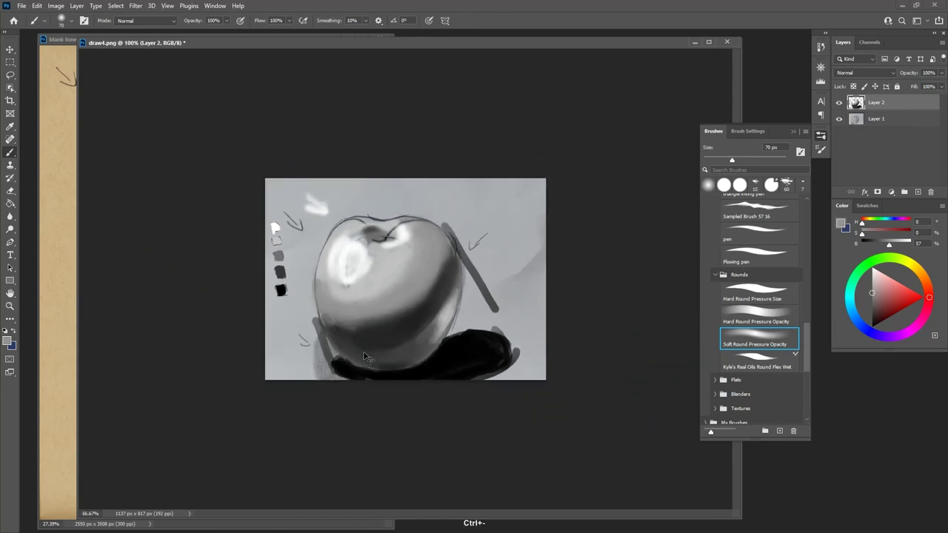
{"action": "key", "text": "ctrl+minus"}
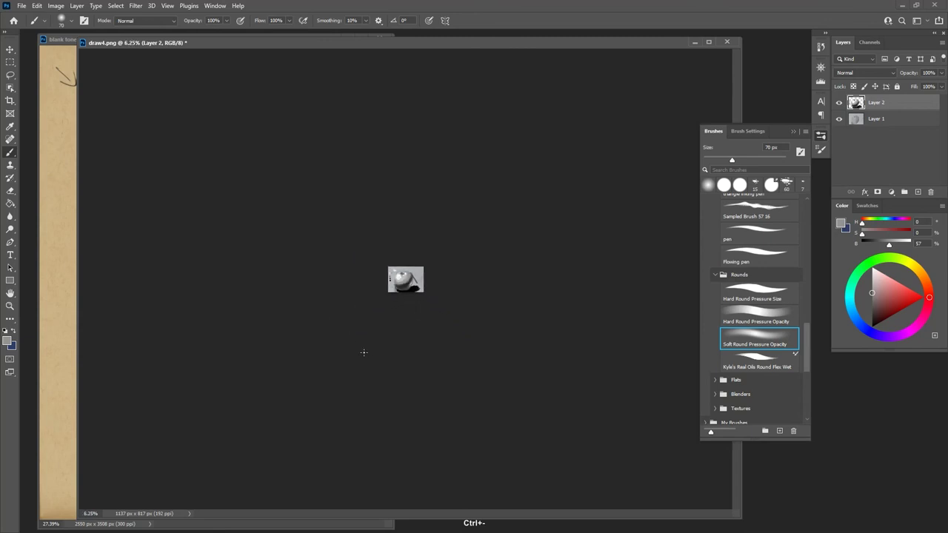
{"action": "key", "text": "ctrl+equal"}
{"action": "key", "text": "ctrl+equal"}
{"action": "key", "text": "ctrl+equal"}
{"action": "key", "text": "ctrl+equal"}
{"action": "key", "text": "ctrl+equal"}
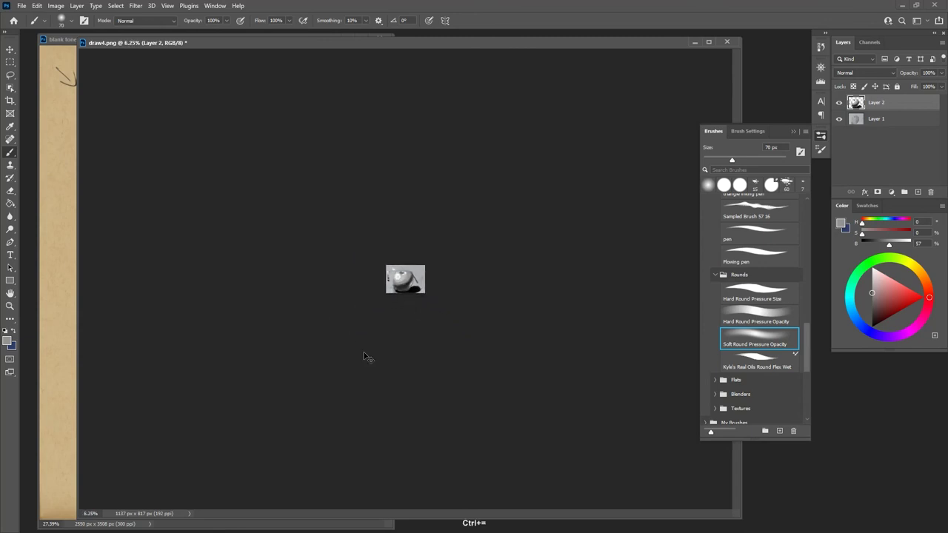
{"action": "key", "text": "ctrl+equal"}
{"action": "key", "text": "ctrl+equal"}
{"action": "key", "text": "ctrl+equal"}
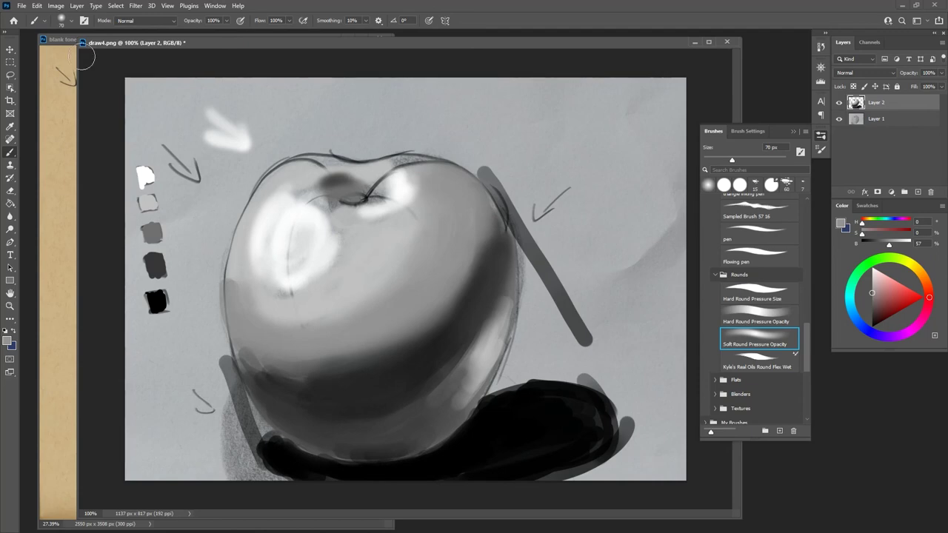
Step: Switch to the blank toned paper.psd document with the sphere sketches
{"action": "left_click", "coordinate": [67, 40]}
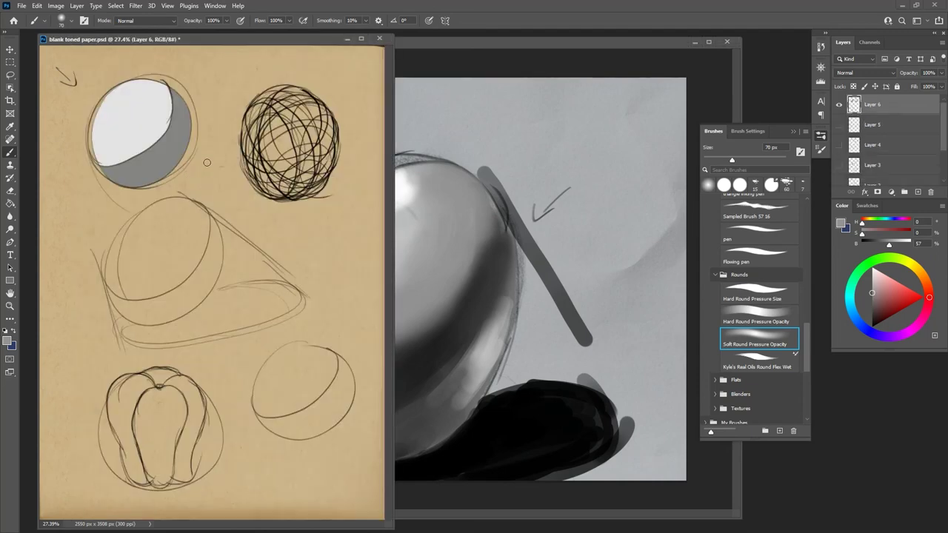